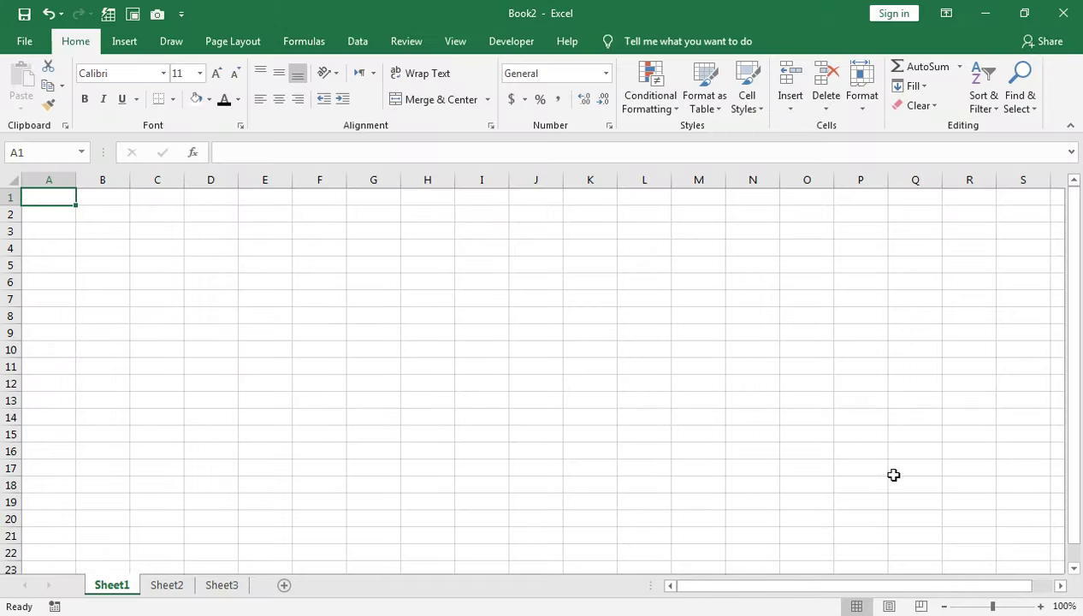
Zoom the sheet to 290% and widen column B.
click(1058, 602)
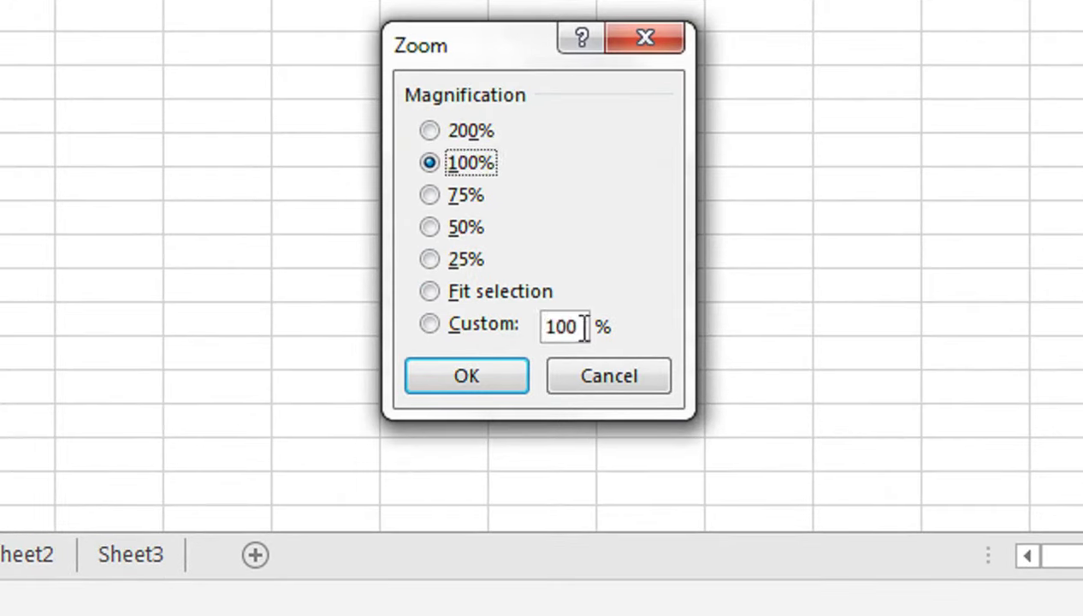
text(290)
key(Return)
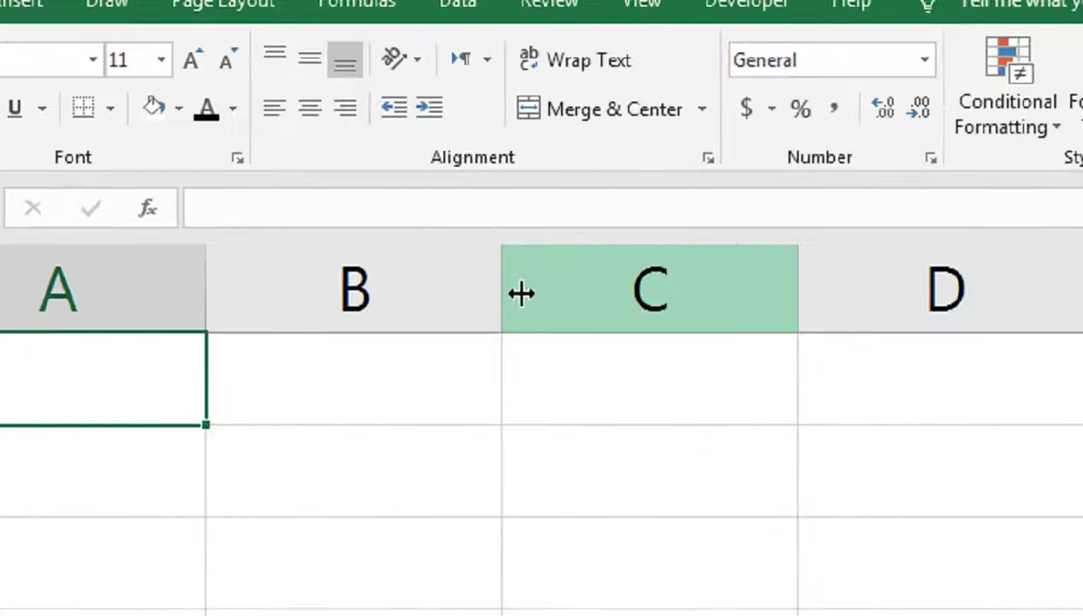
drag(521, 293, 852, 293)
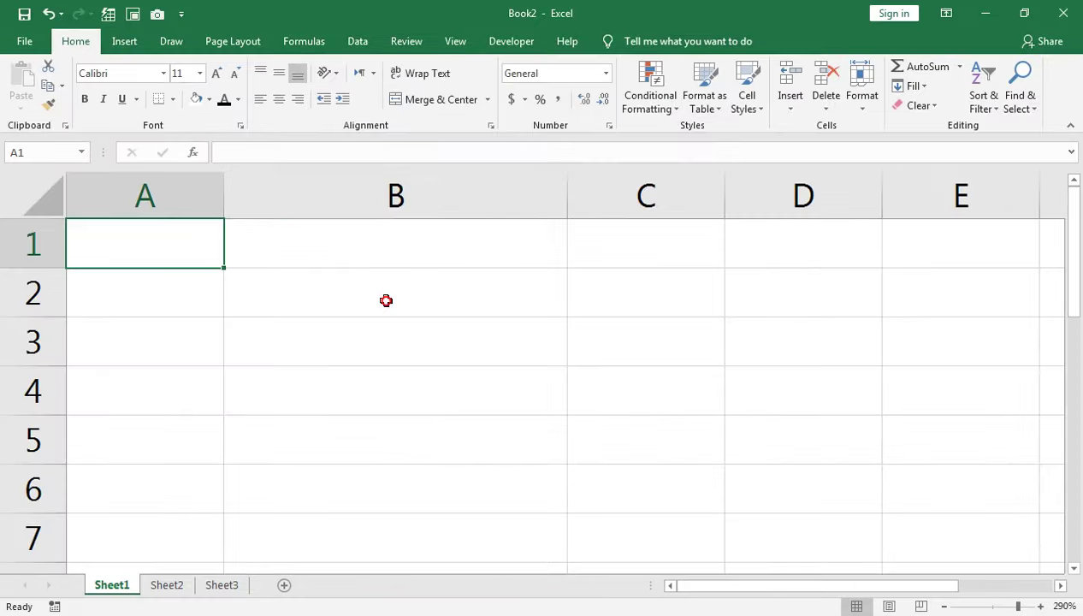
Fill the entire sheet with a purple shade from More Colors.
drag(386, 300, 372, 432)
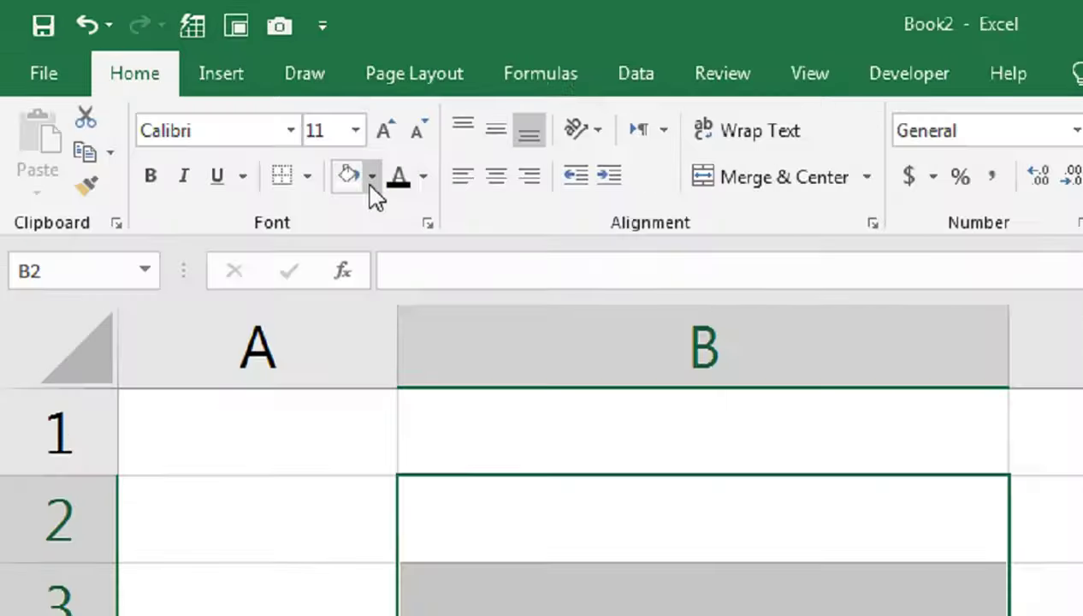
click(370, 182)
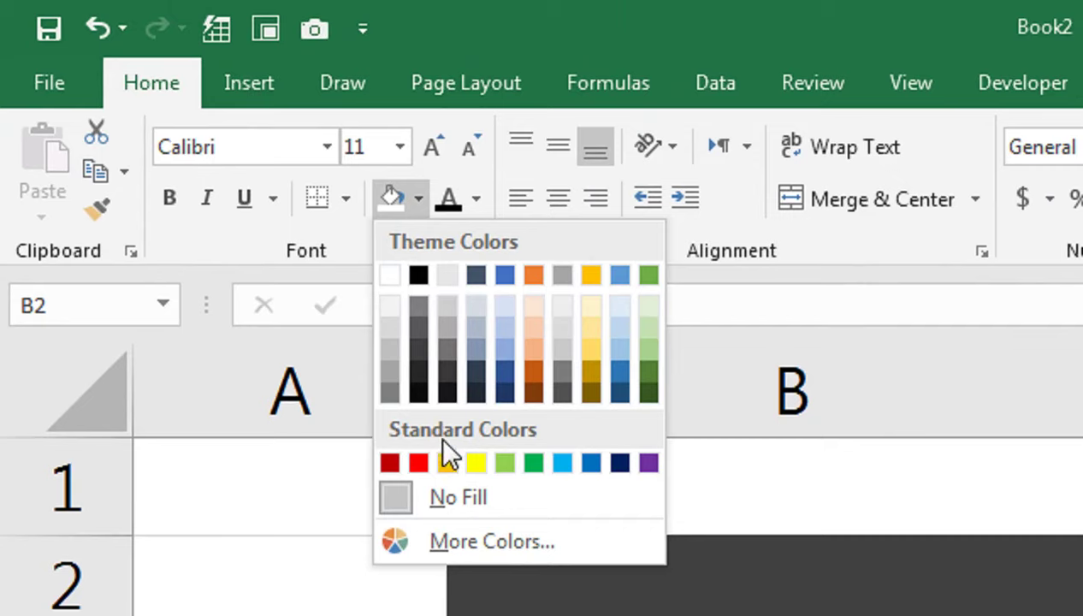
click(104, 362)
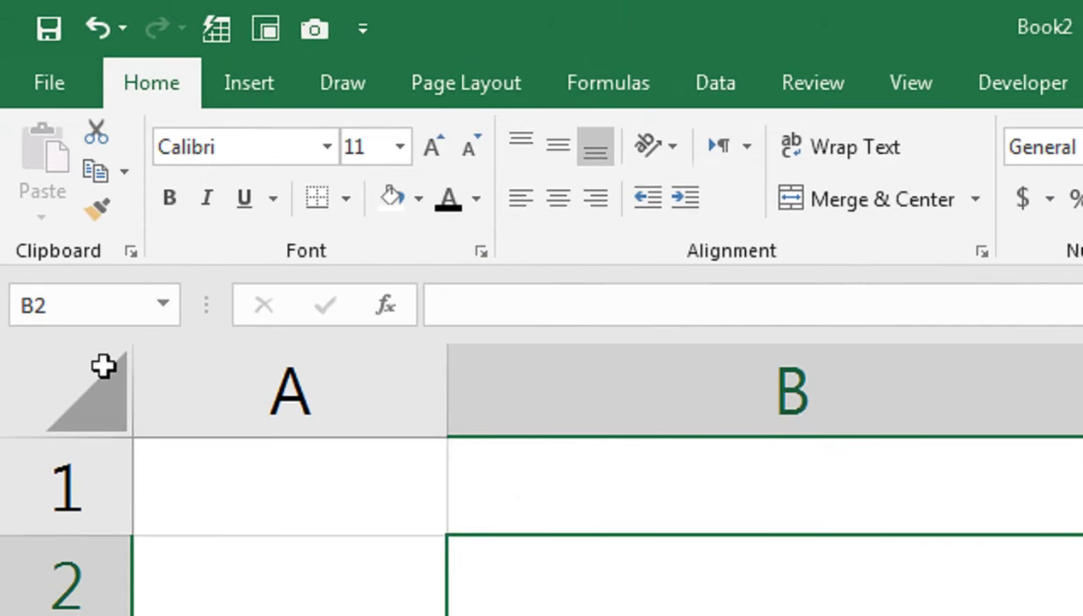
click(96, 373)
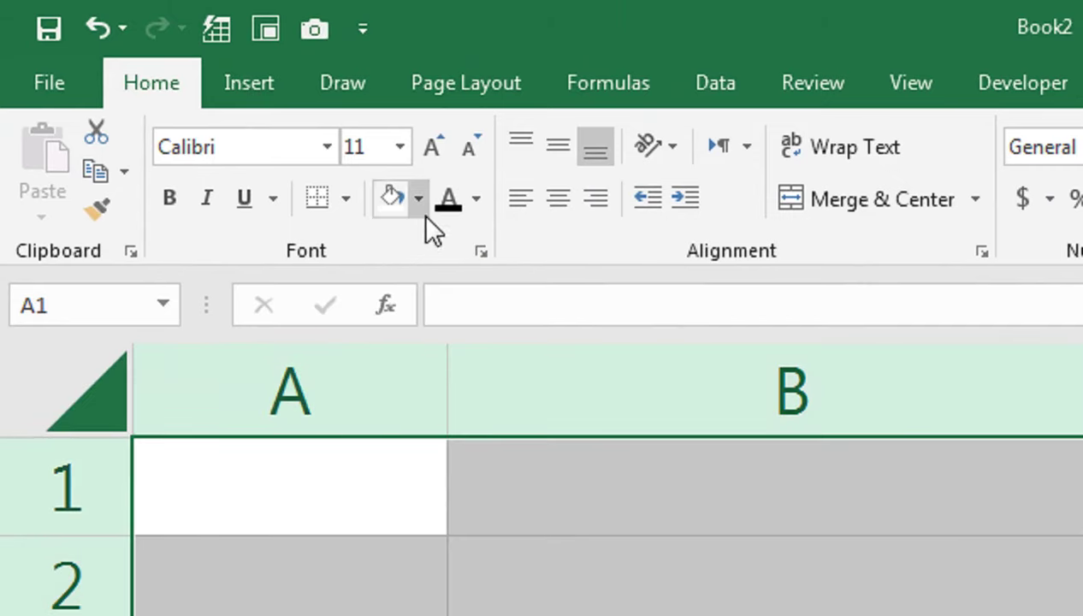
click(419, 203)
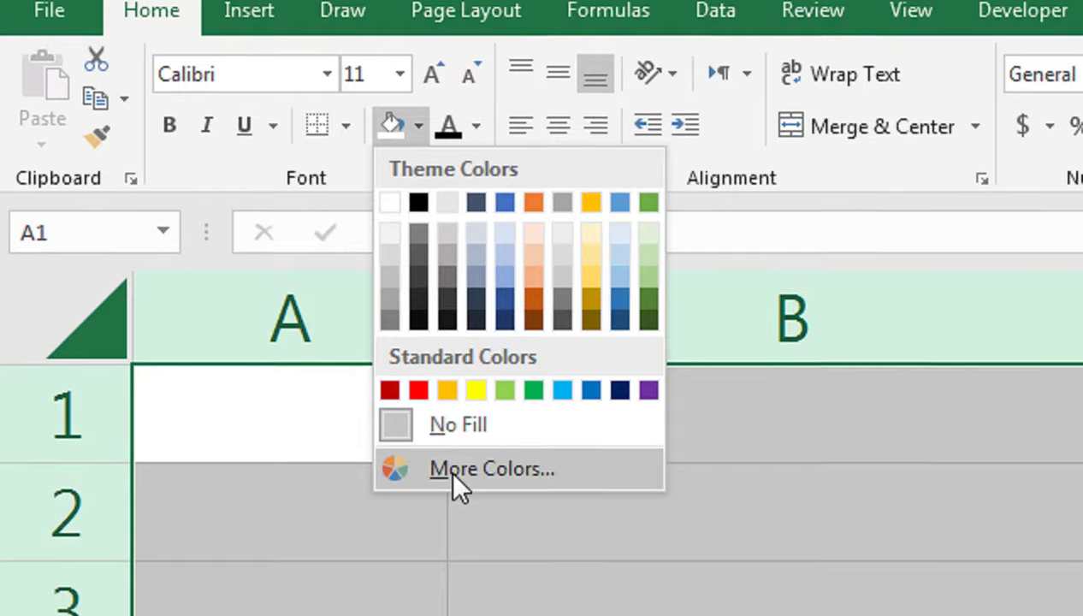
click(453, 471)
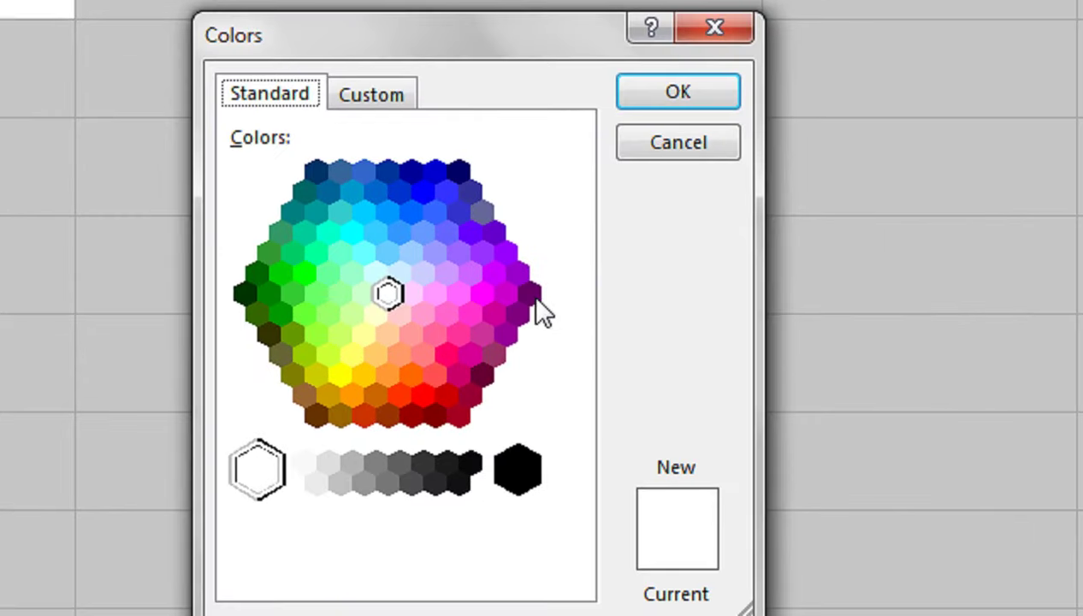
click(530, 295)
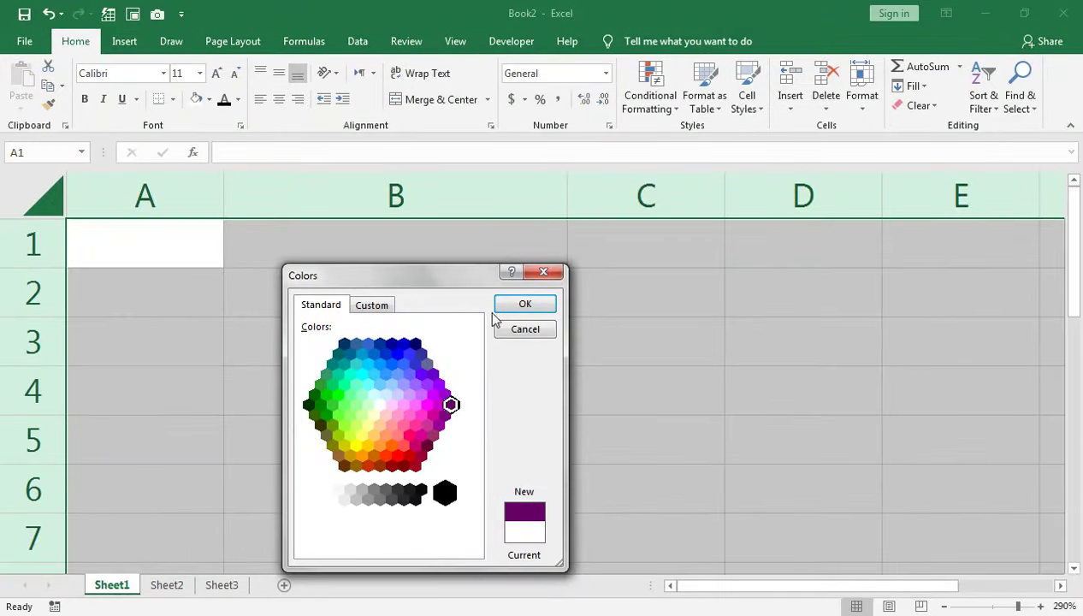
click(500, 306)
Select B3:B6 and shrink row 1 to a thin strip.
drag(334, 272, 333, 471)
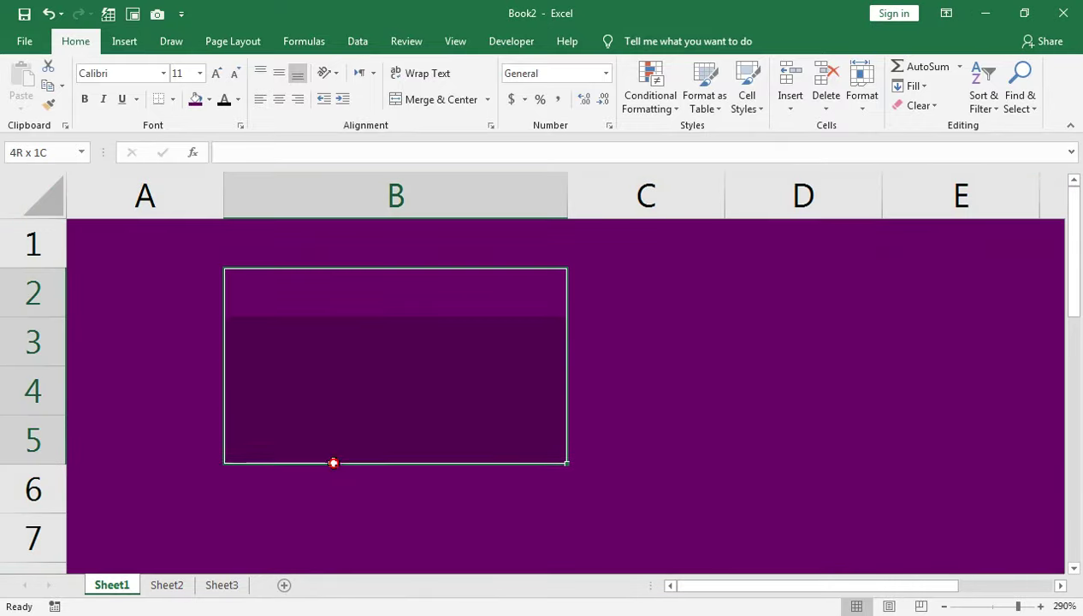
drag(355, 338, 361, 479)
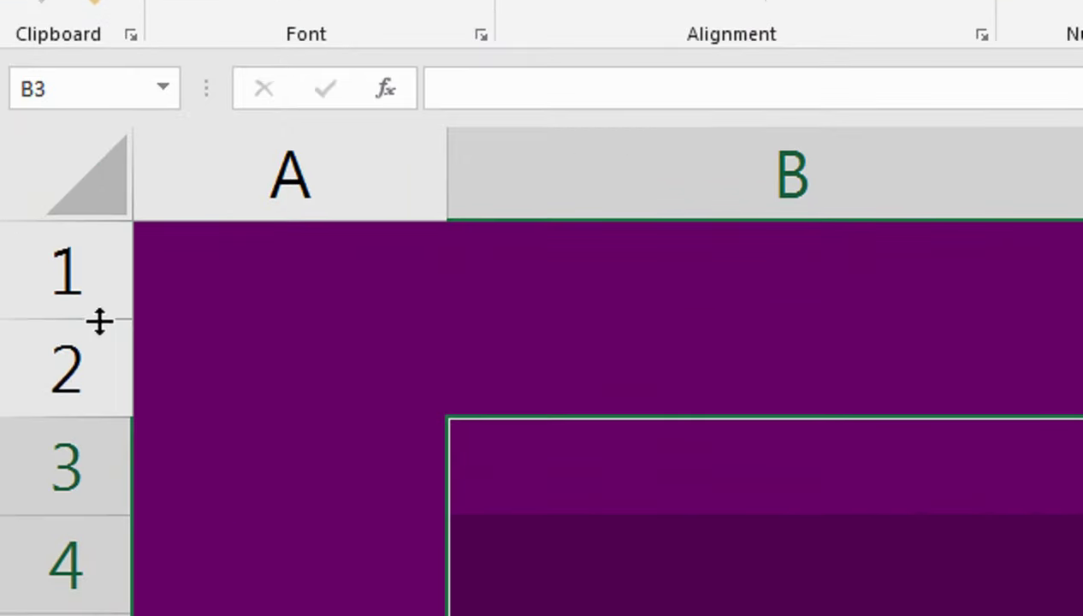
drag(97, 320, 128, 257)
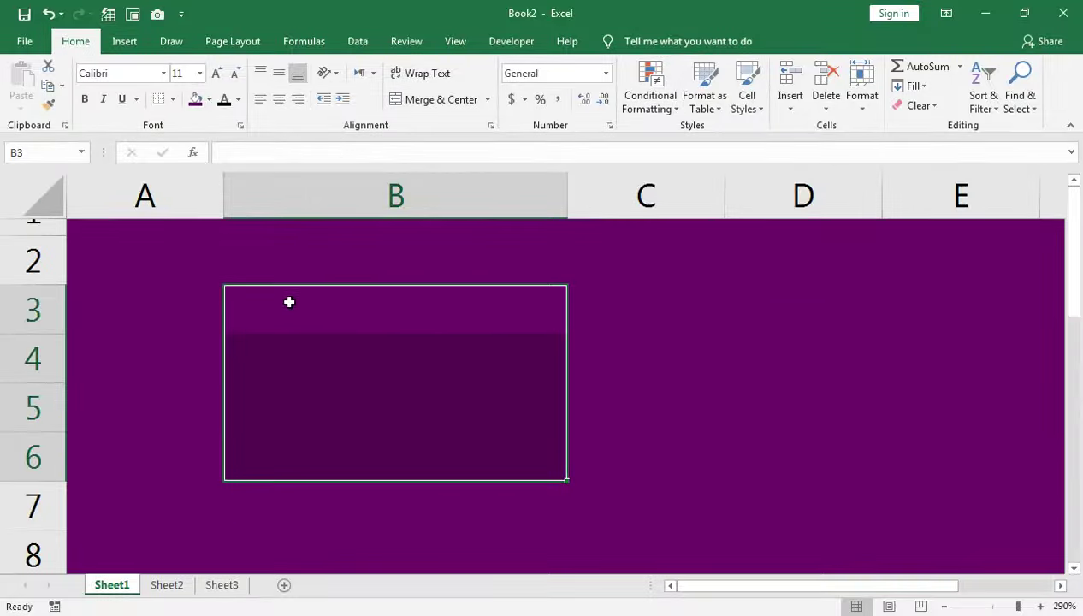
Fill B3:B6 white and apply All Borders to it.
click(208, 100)
click(200, 139)
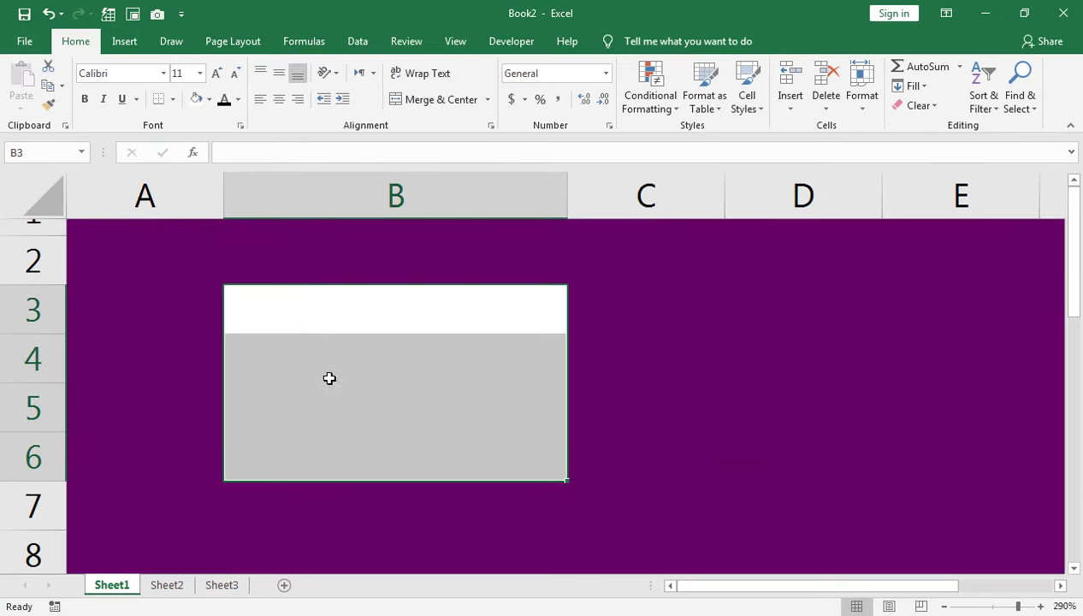
click(172, 99)
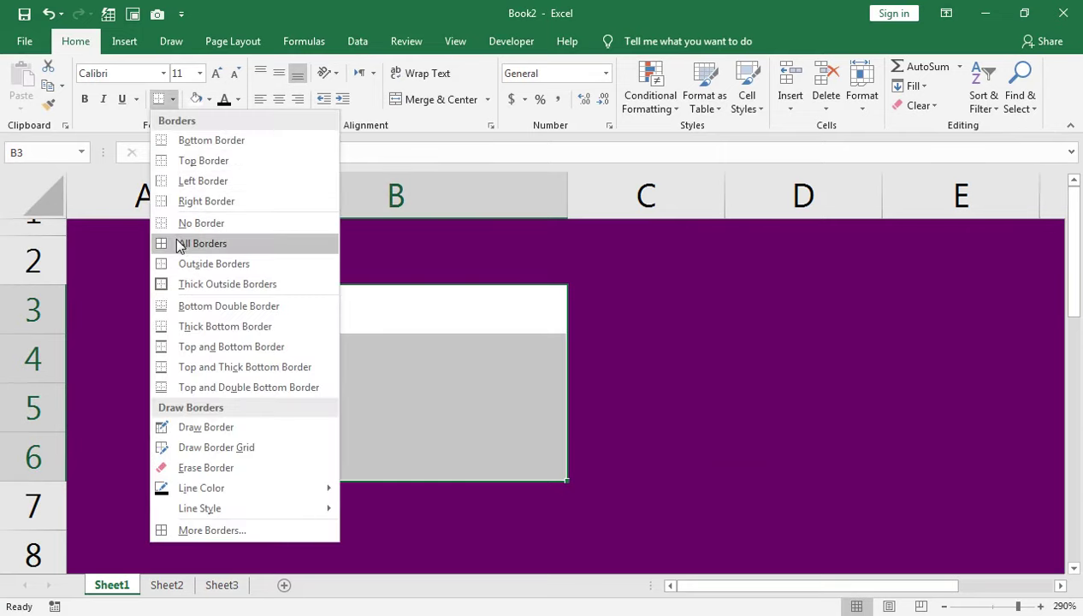
click(182, 244)
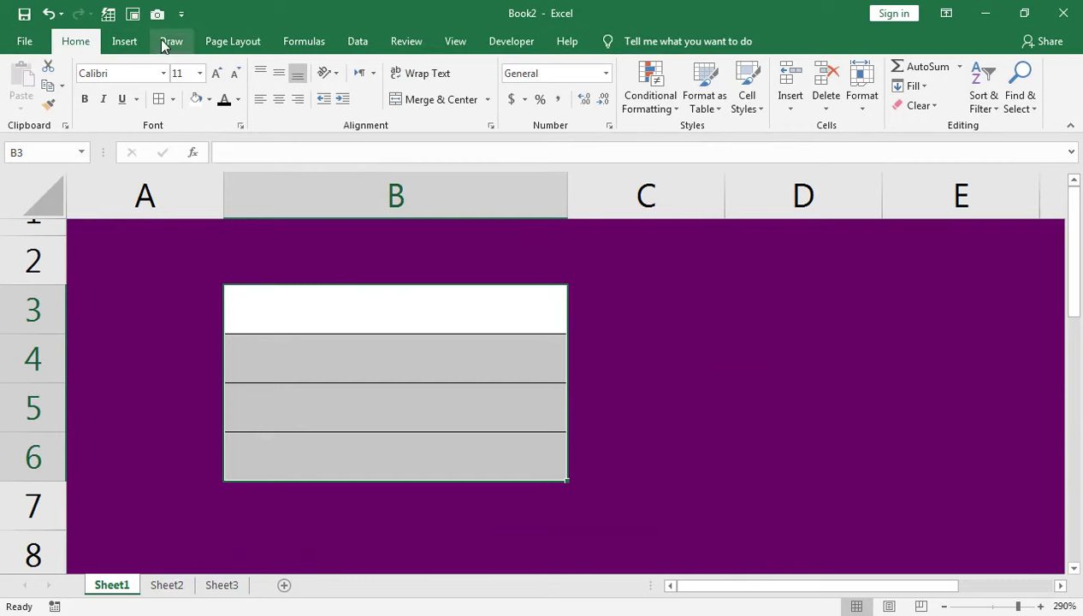
click(126, 42)
Draw a rounded rectangle below the white box and place a copy beside it.
click(213, 114)
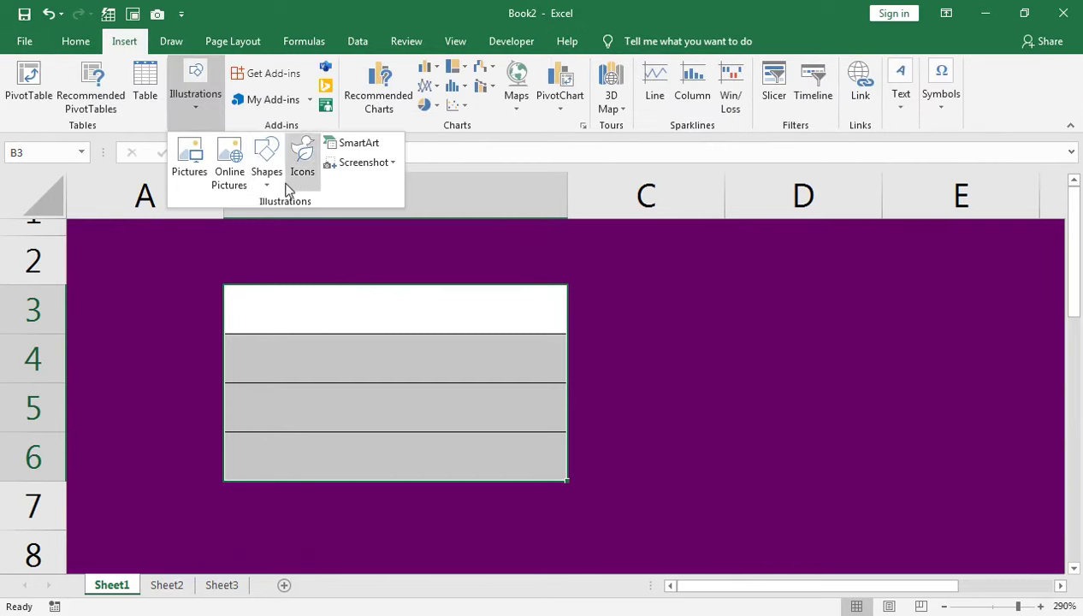
click(266, 166)
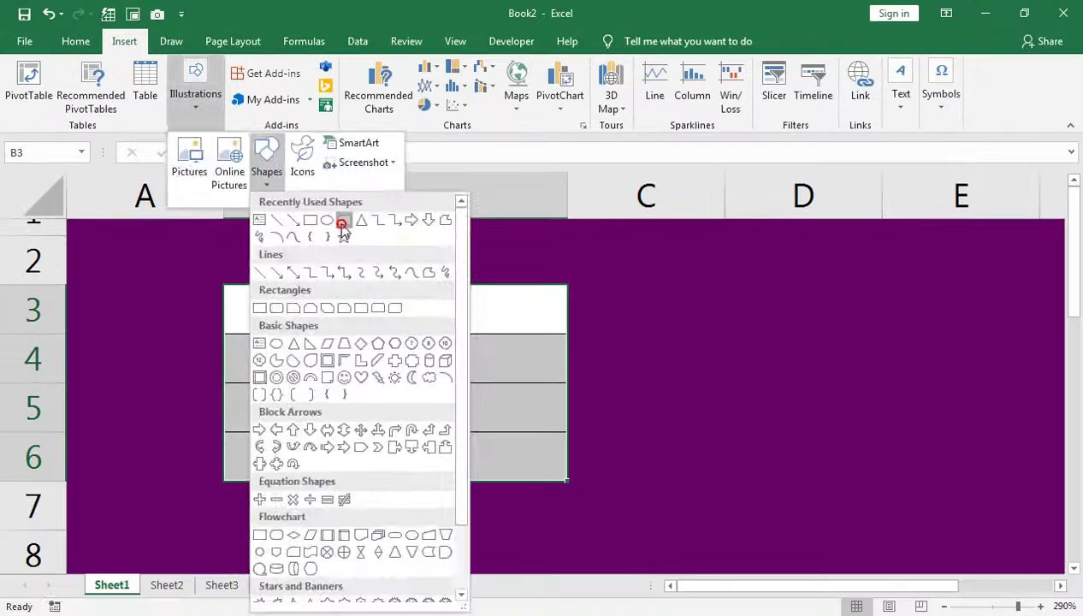
click(570, 310)
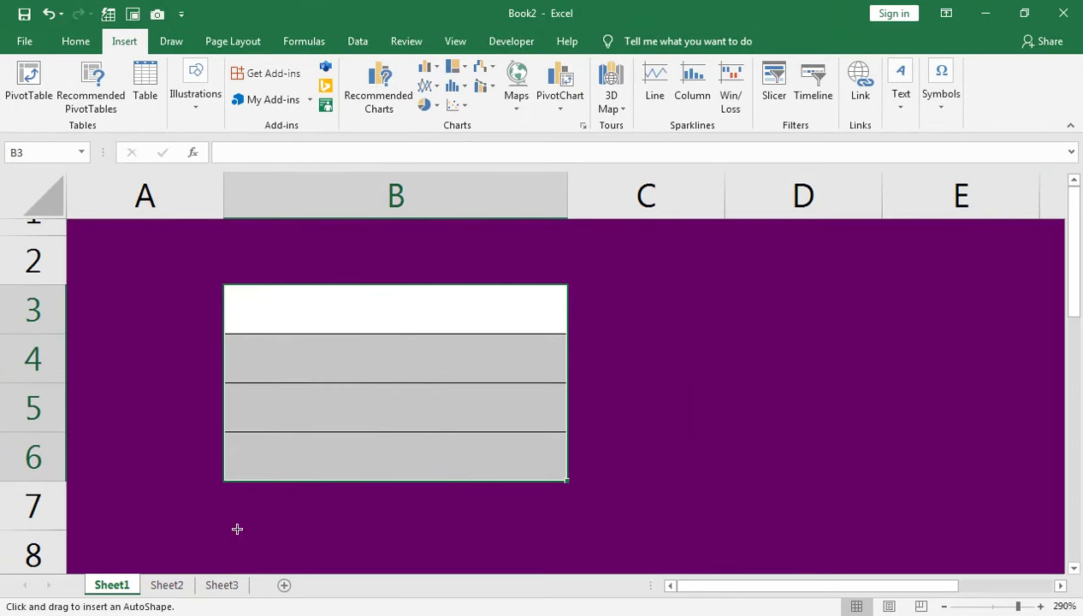
drag(209, 512, 374, 558)
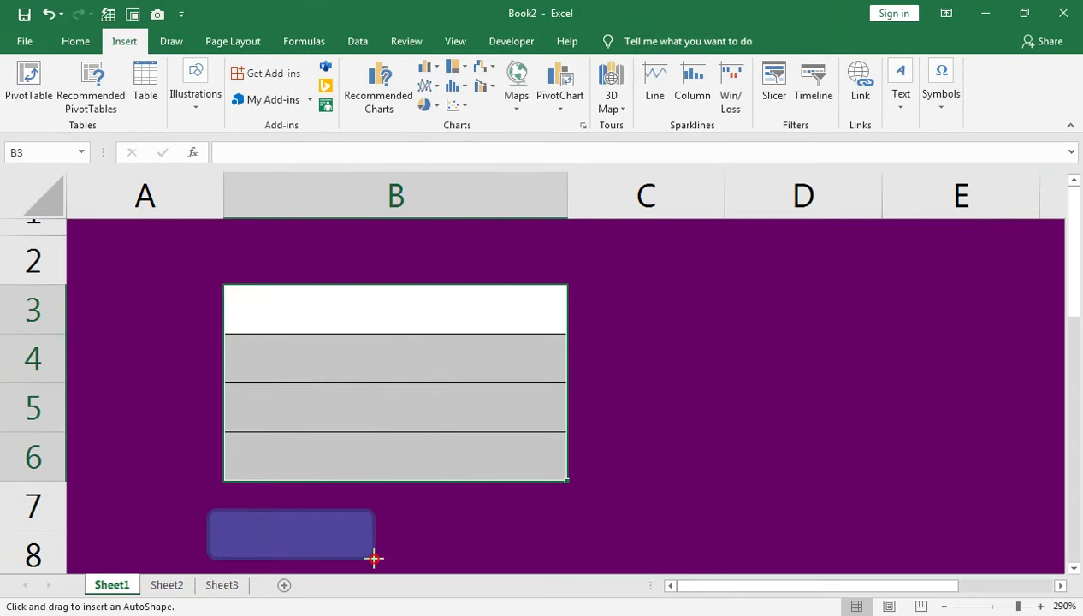
drag(299, 535, 495, 532)
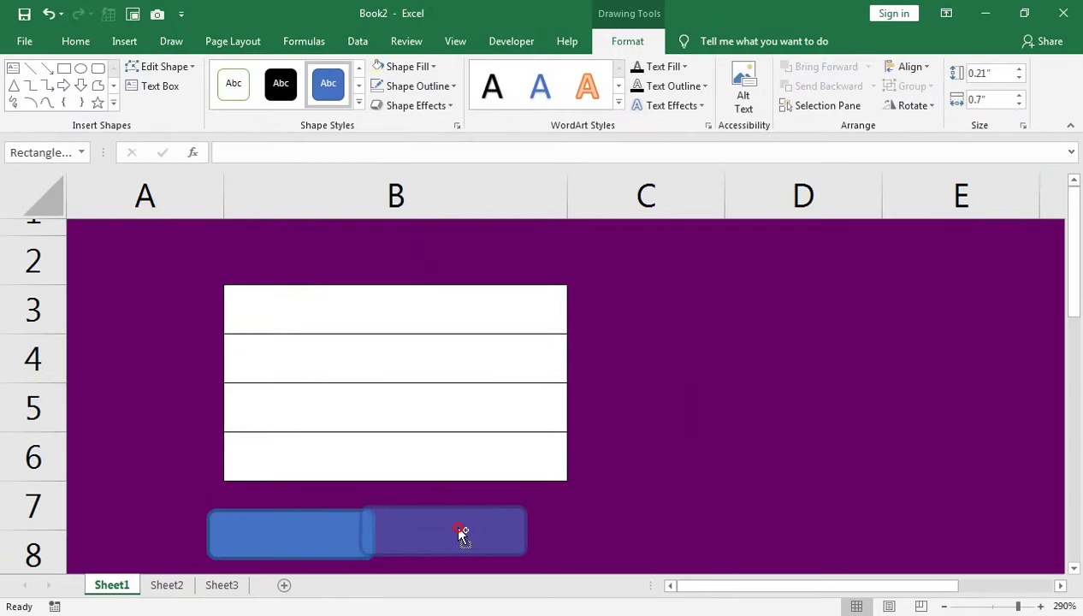
drag(334, 515, 343, 514)
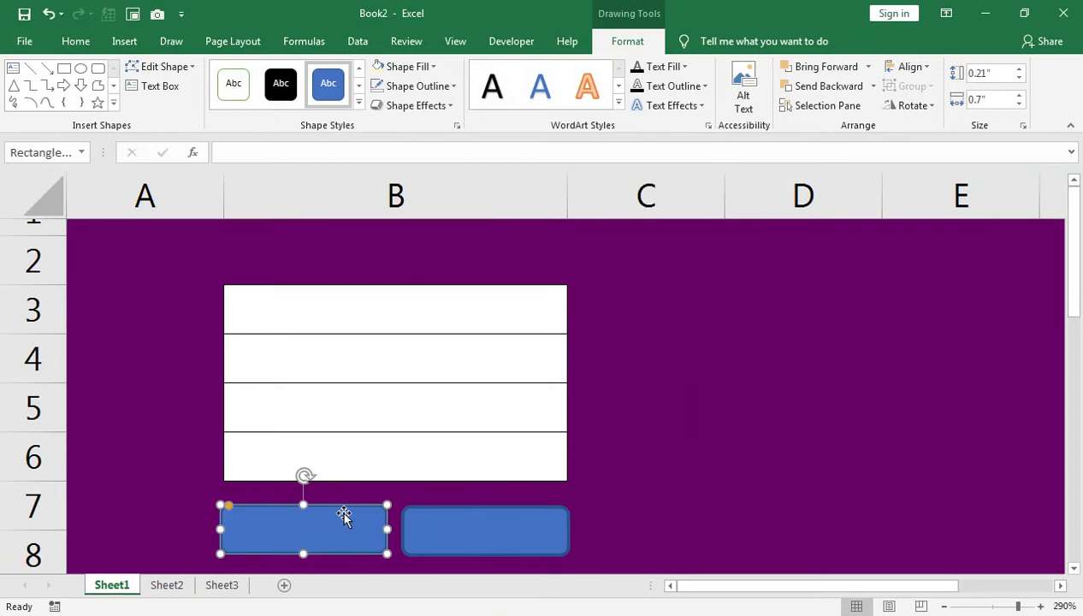
key(Delete)
drag(450, 526, 270, 529)
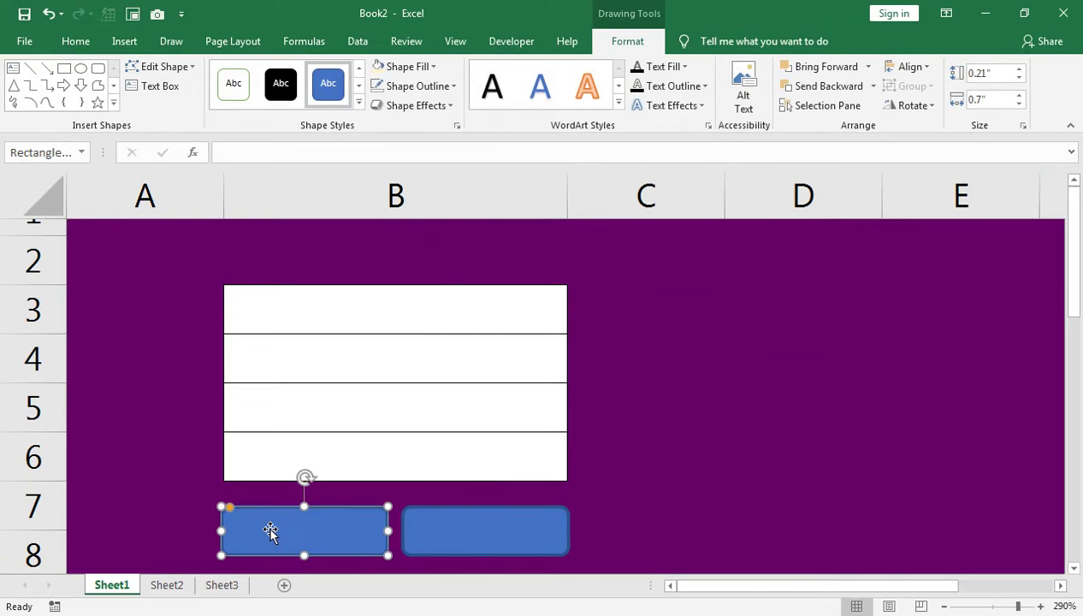
shift+click(423, 523)
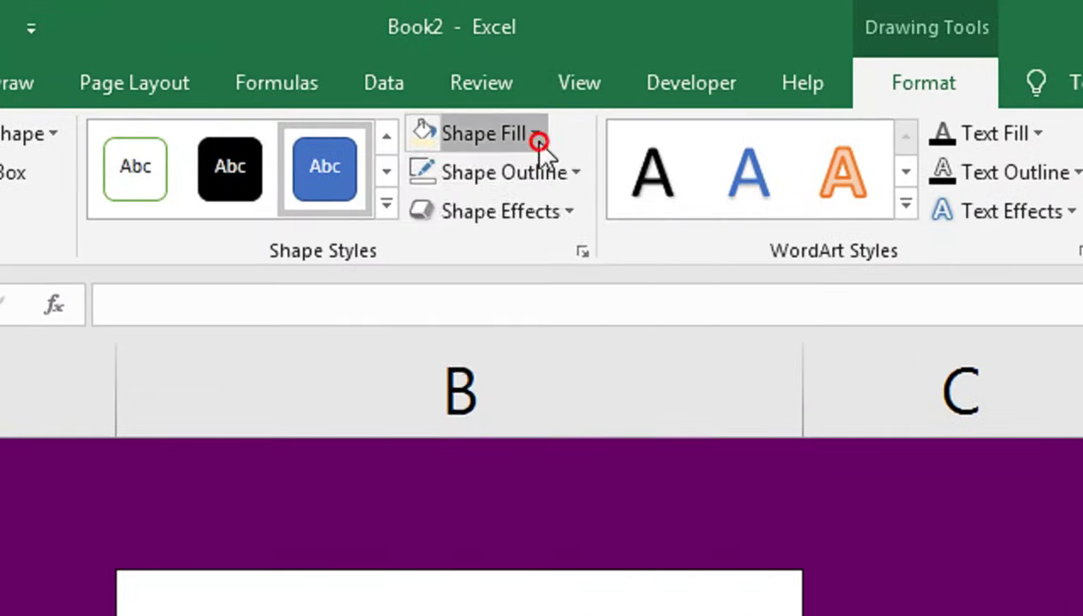
Give both rectangles a pale gold fill and gold outline, and copy one beside the box at C3.
click(432, 67)
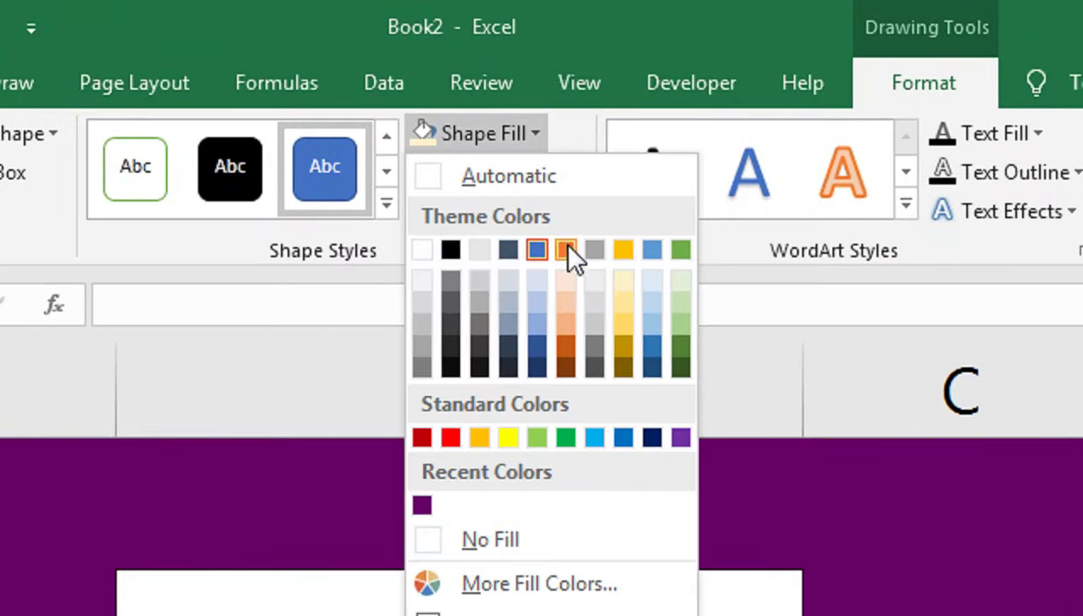
click(620, 285)
click(573, 176)
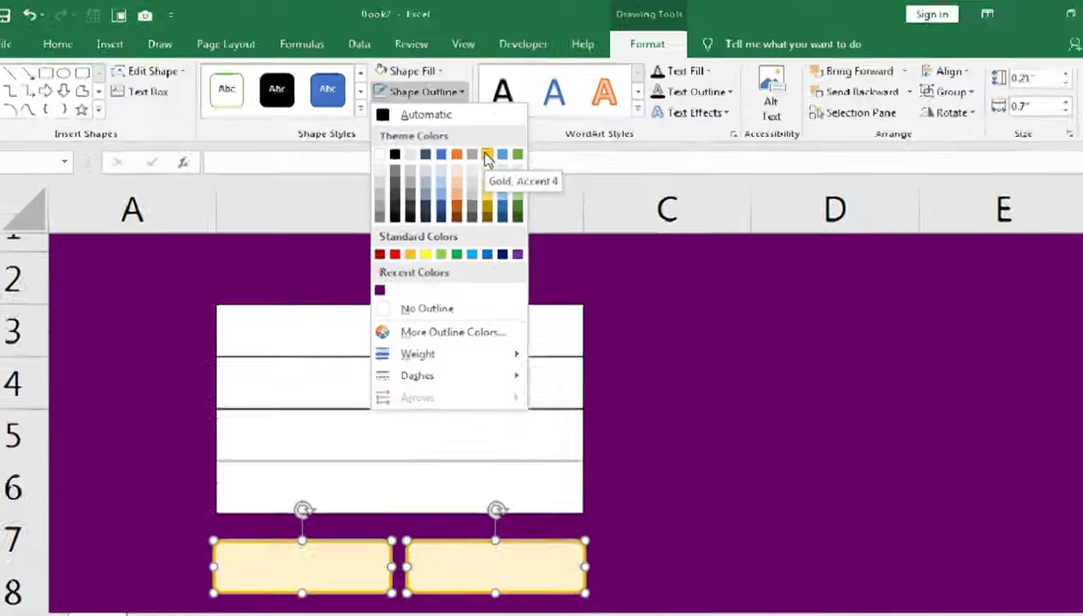
click(620, 288)
click(662, 314)
click(489, 515)
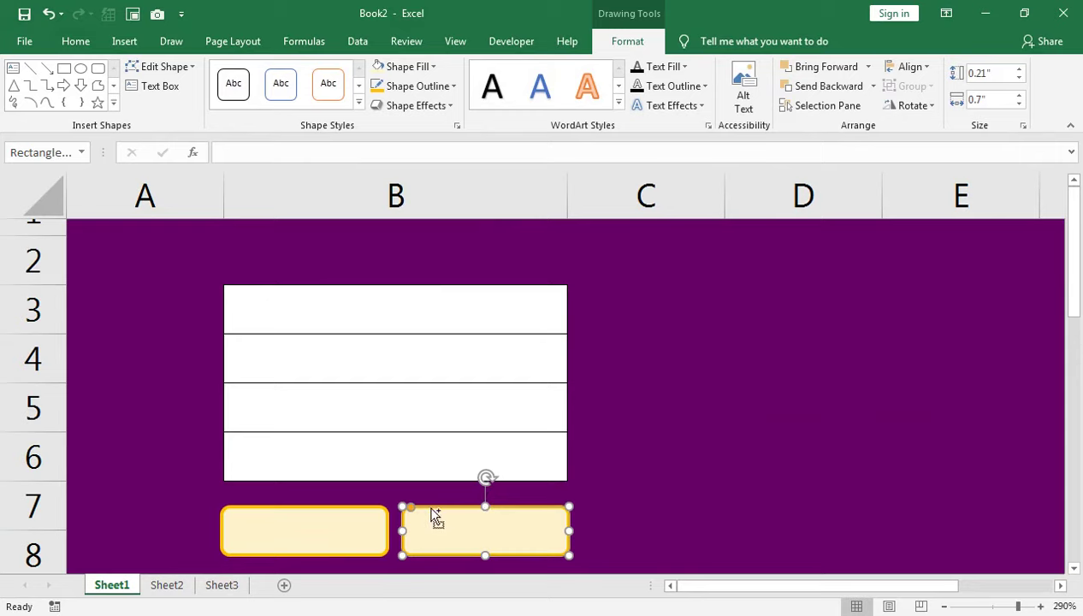
drag(425, 507, 682, 283)
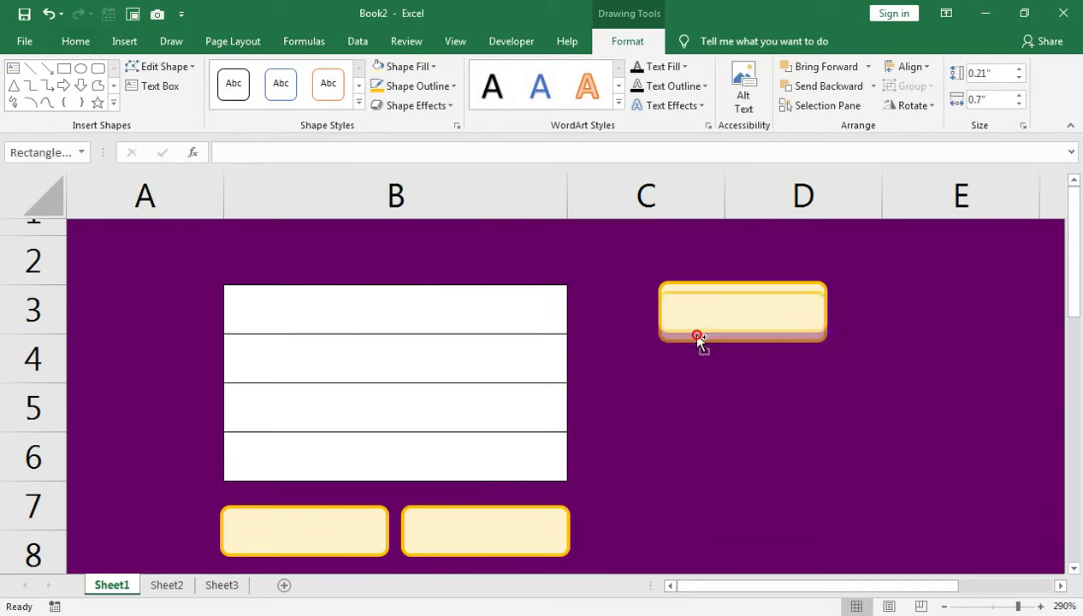
Add a third button below and Distribute Vertically the three buttons beside the box.
drag(699, 308, 686, 440)
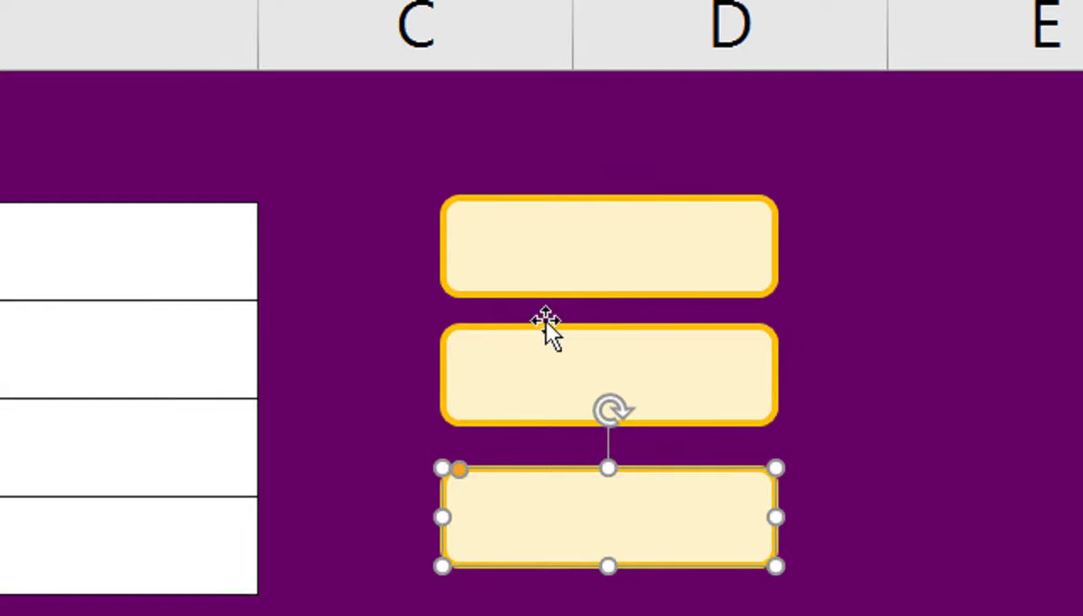
shift+click(541, 294)
shift+click(541, 425)
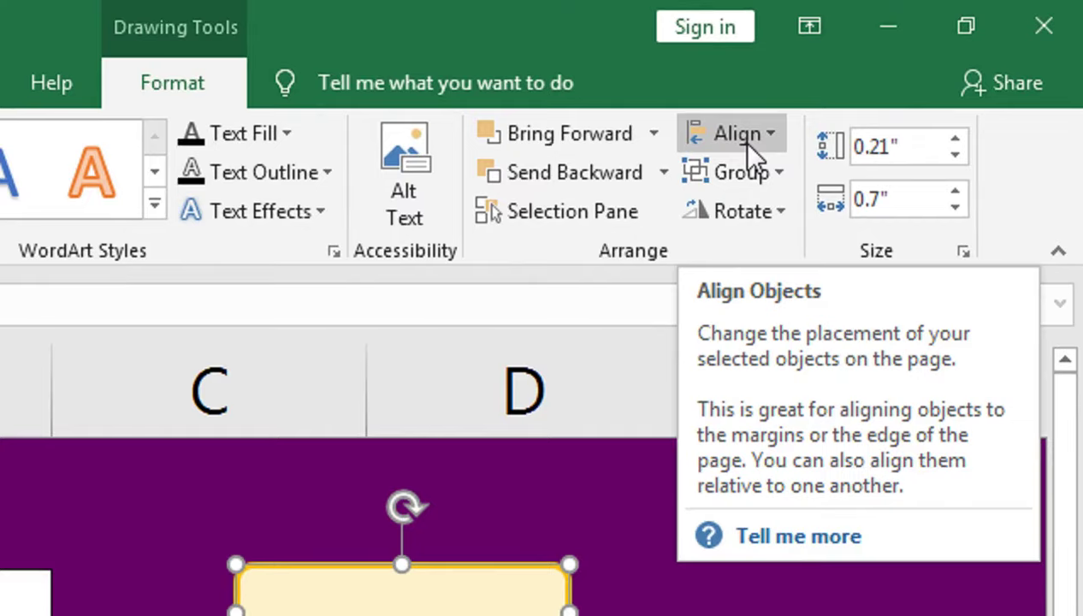
click(909, 70)
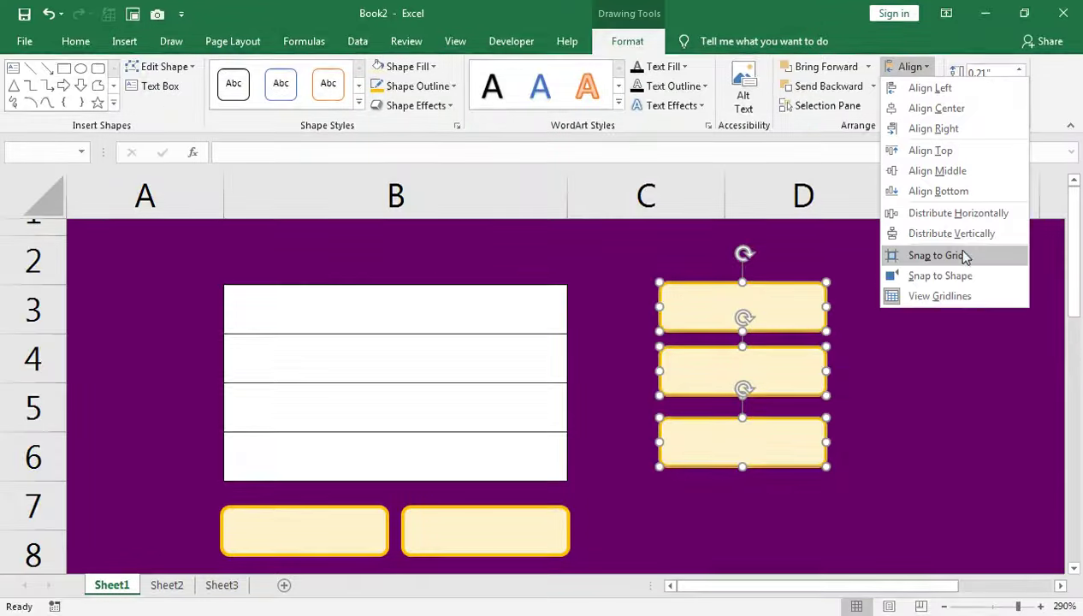
click(961, 213)
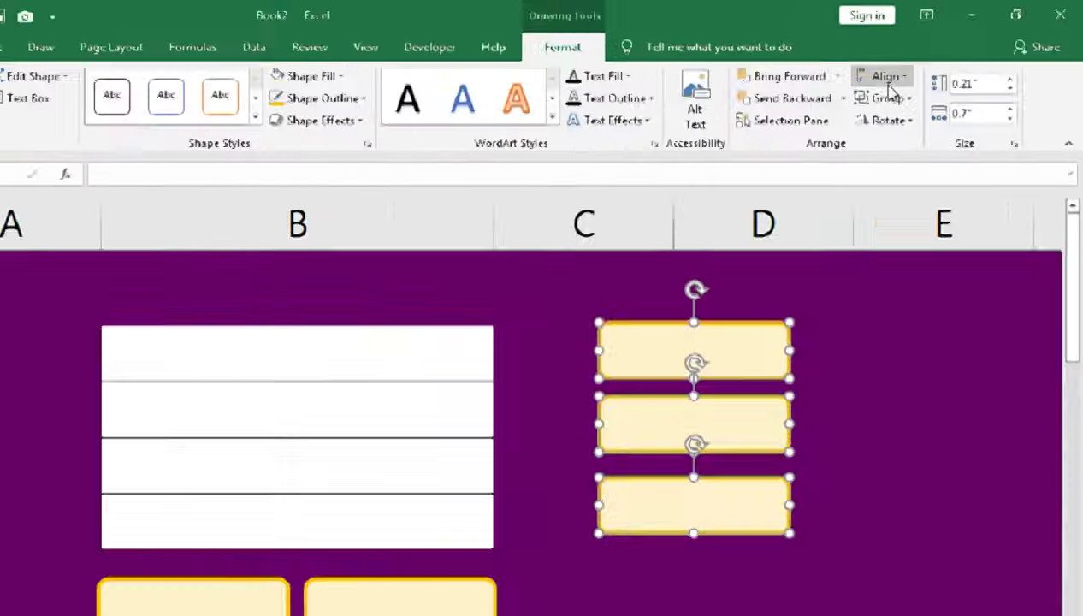
click(909, 67)
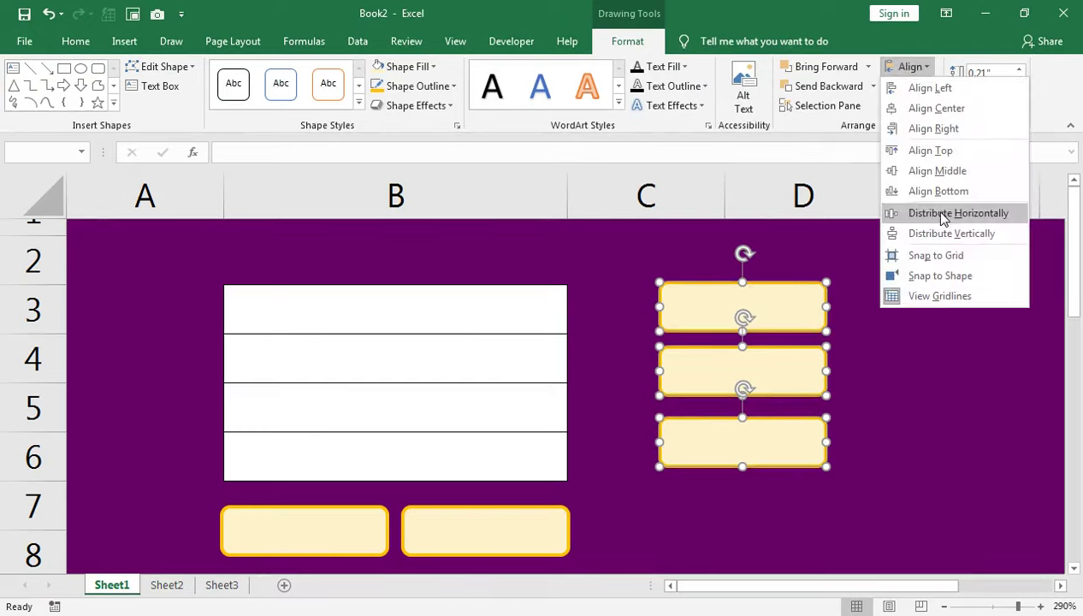
click(932, 233)
click(894, 337)
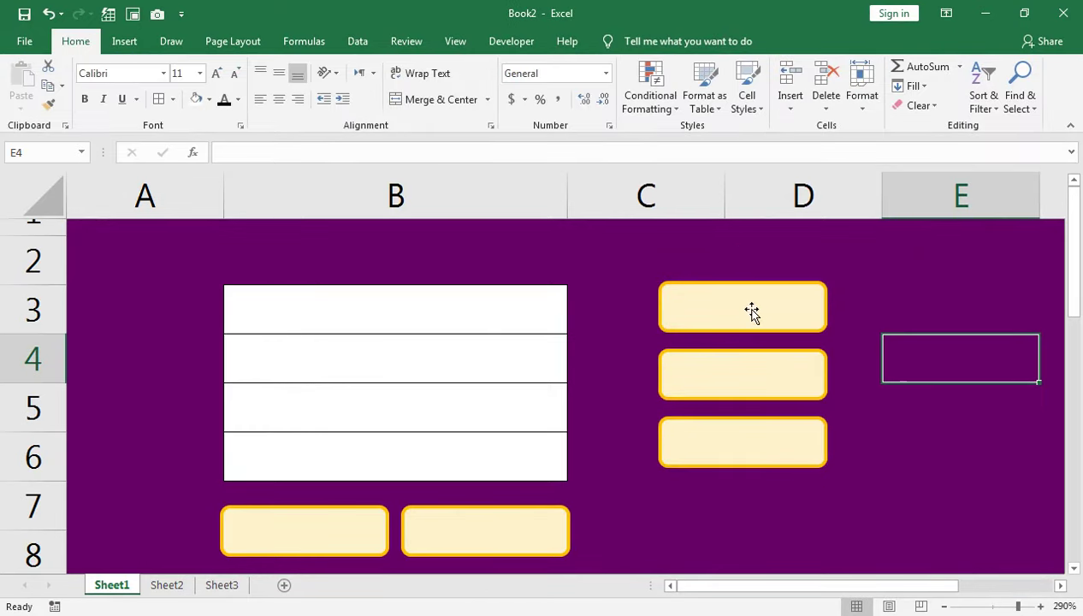
click(506, 325)
Enter 'Invoice Date' in A3 and make it smaller, white and bold.
click(161, 321)
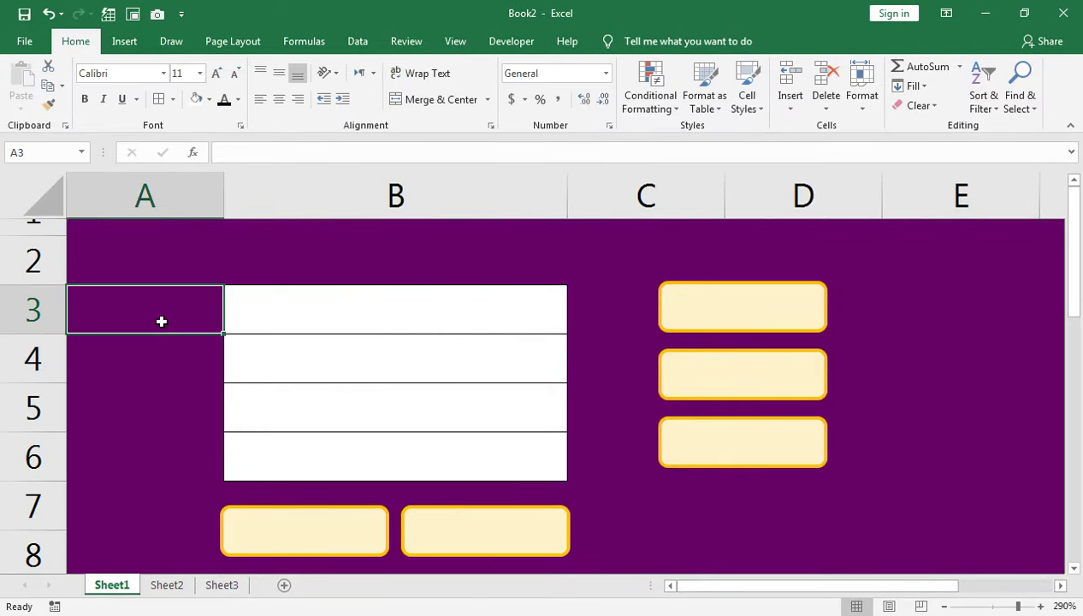
text(In)
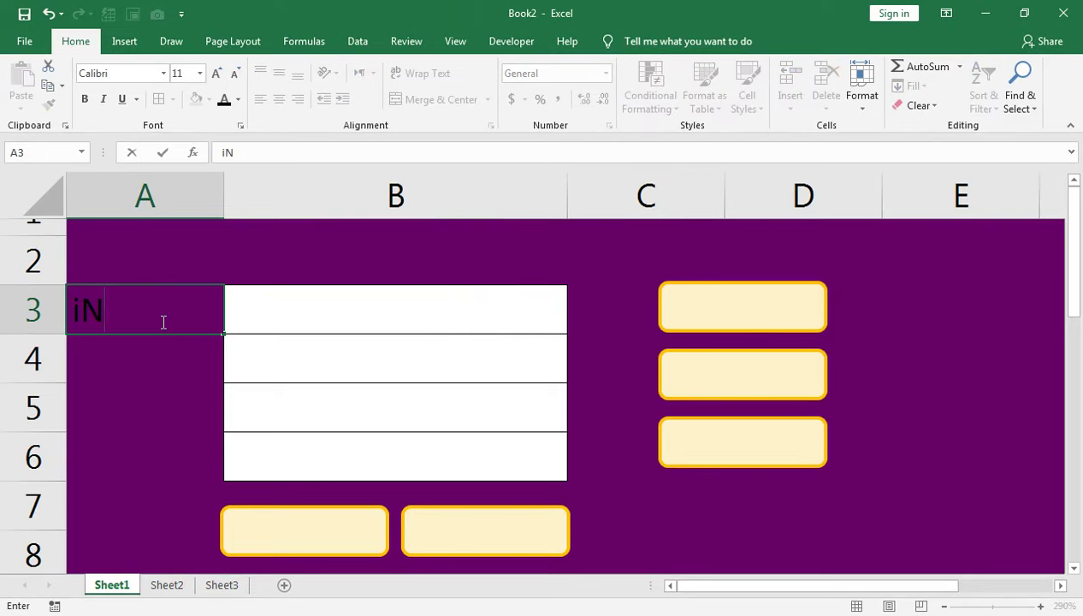
text(voice Date)
key(Return)
click(160, 318)
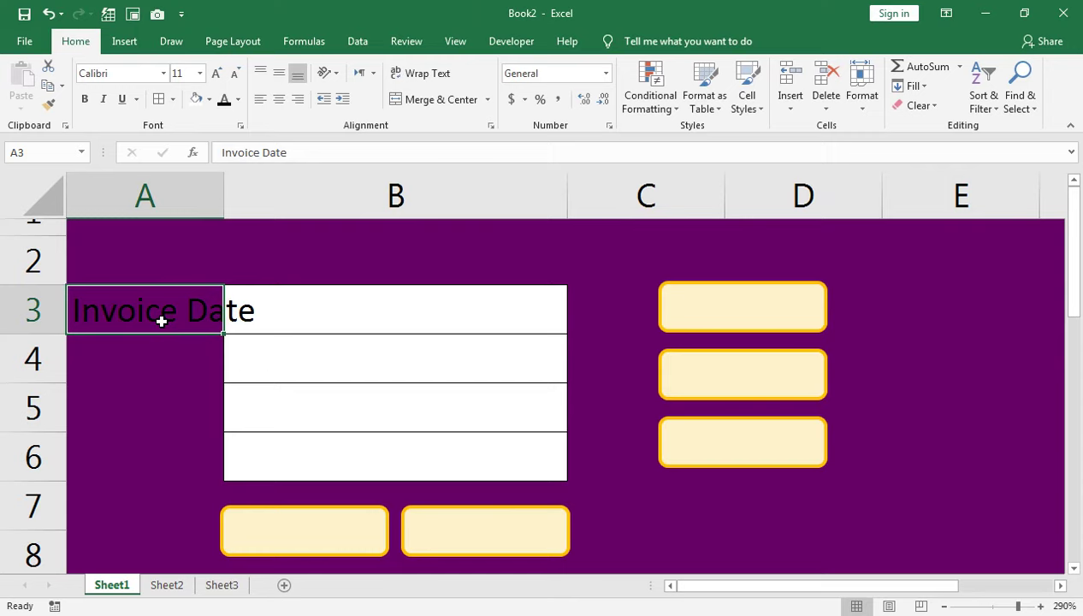
click(237, 73)
click(237, 73)
click(237, 72)
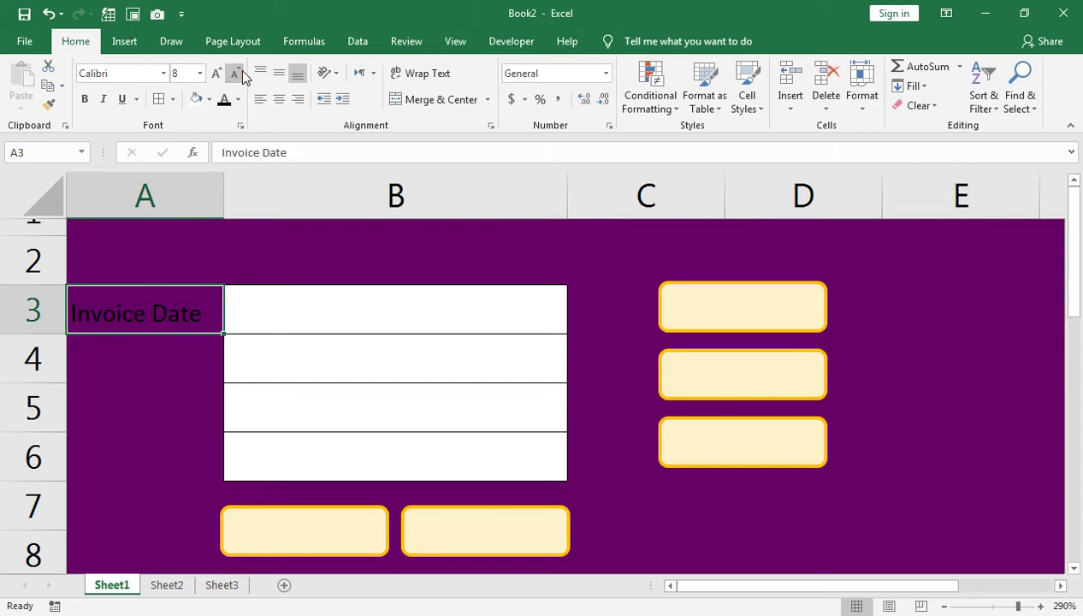
click(238, 99)
click(225, 156)
click(84, 98)
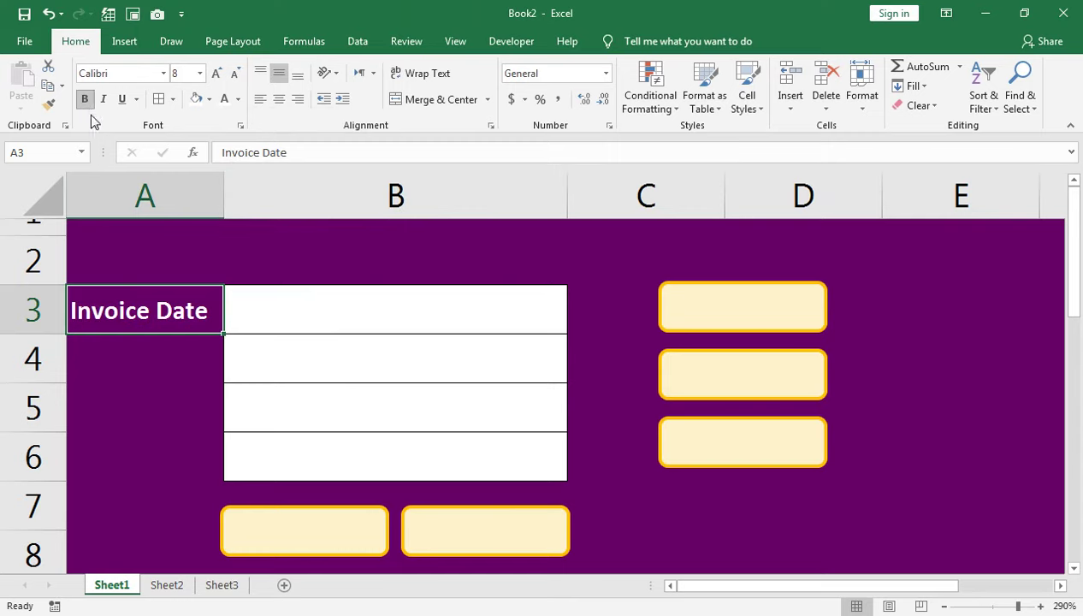
Enter 'Invoice No' in A4 and autofit column A.
click(134, 349)
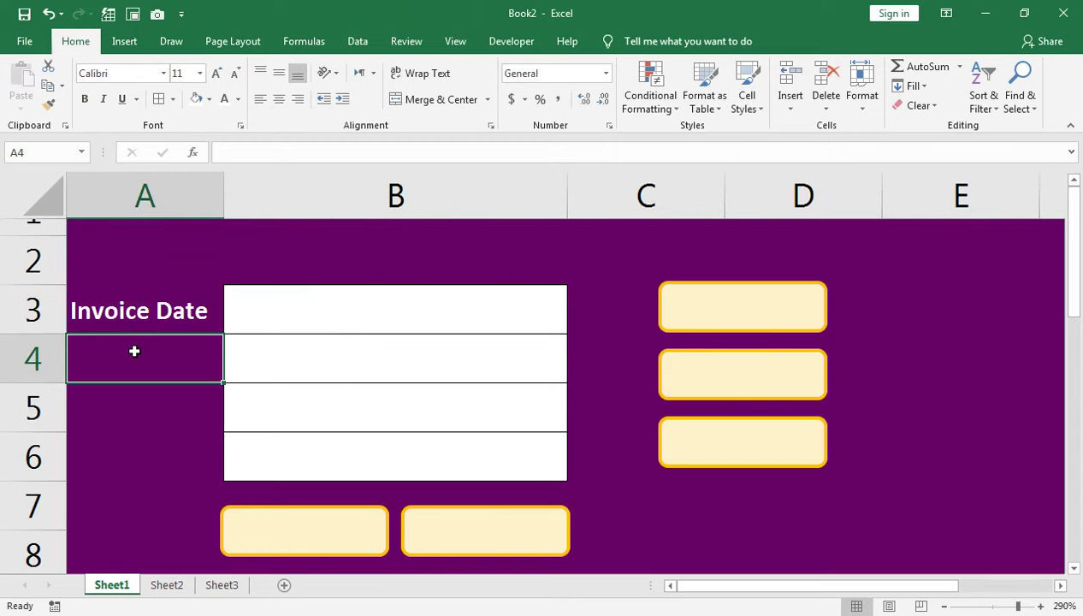
text(In)
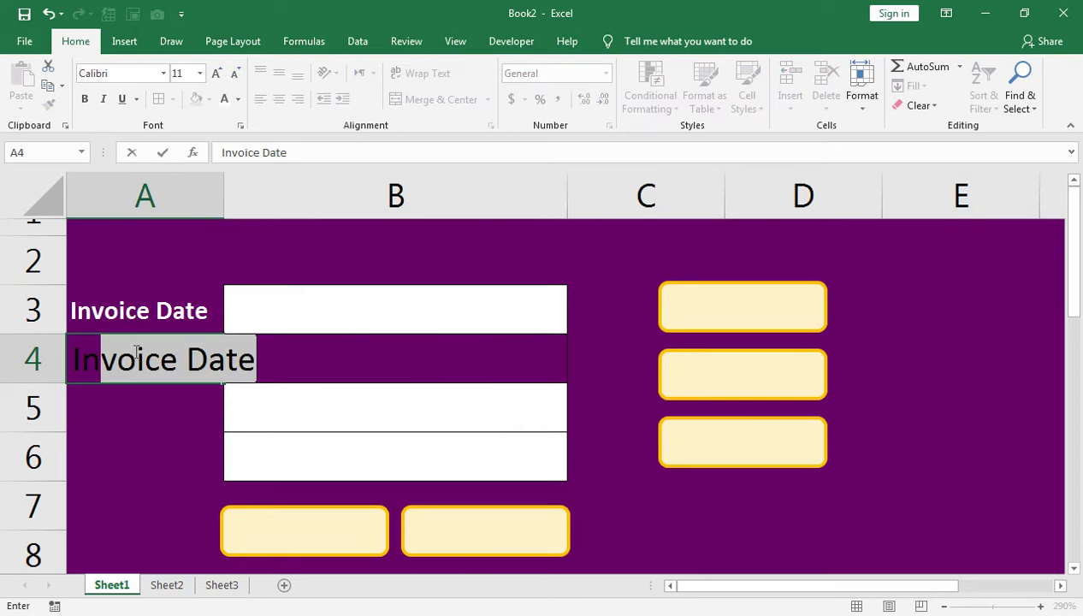
text(voice )
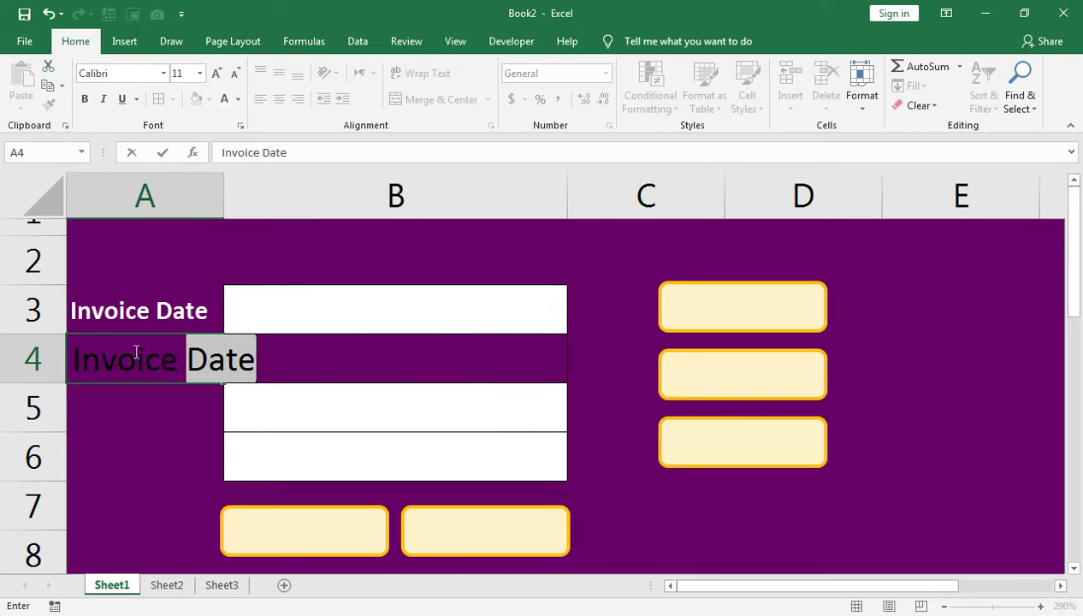
text(No)
key(Return)
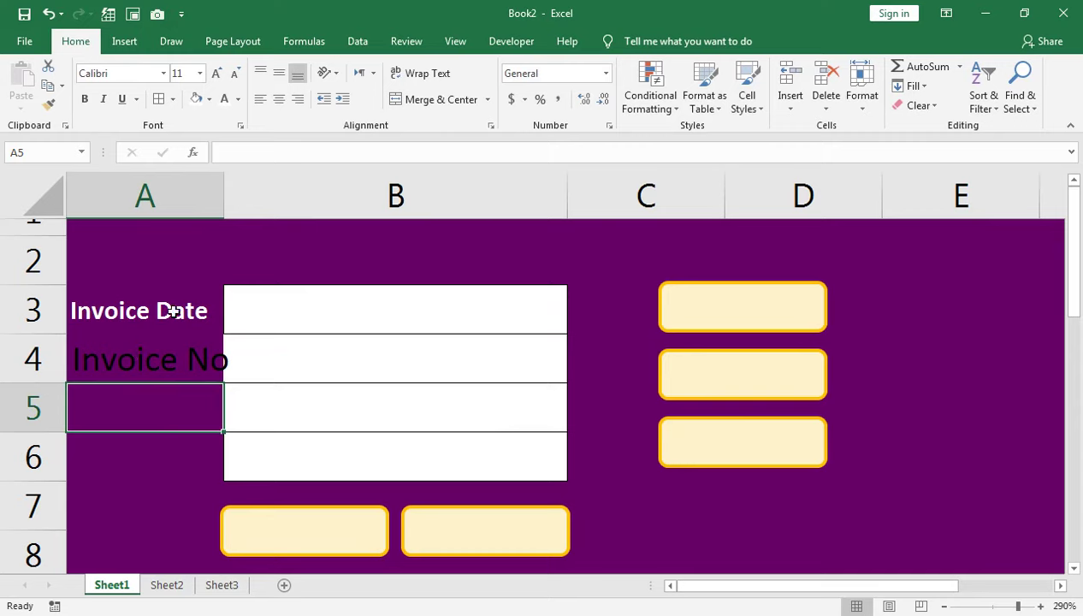
double_click(224, 203)
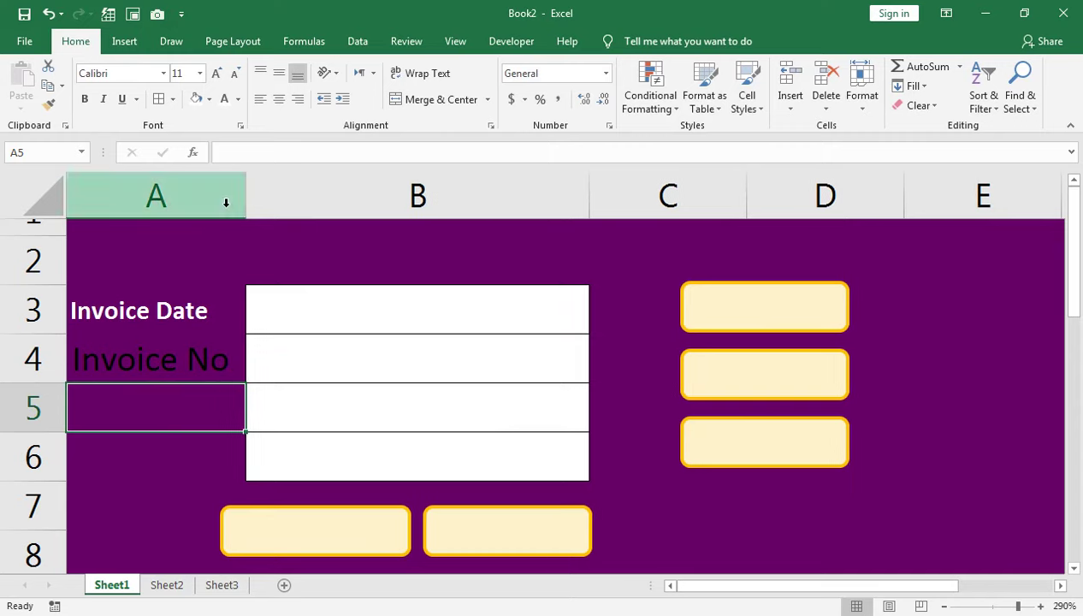
Delete the lower-left button and move the remaining one left under the table.
click(309, 530)
key(Delete)
click(465, 535)
mouse_move(464, 534)
mouse_down()
mouse_move(293, 537)
mouse_move(281, 526)
mouse_up()
click(135, 360)
Paint A3's formatting onto A4:A6 and enter Product and Quantity in A5 and A6.
click(135, 295)
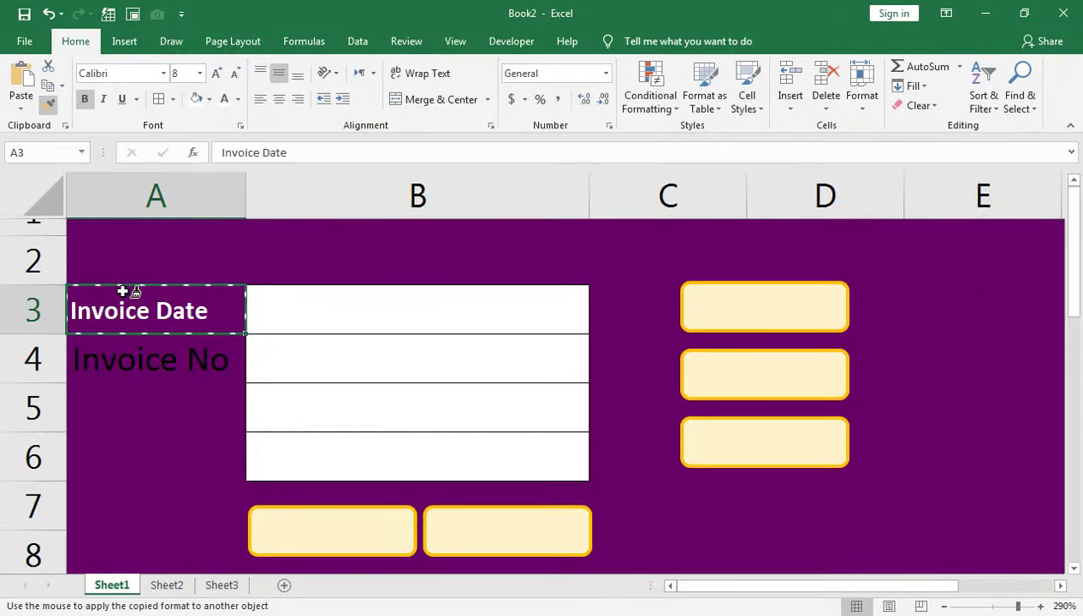
drag(145, 362, 146, 452)
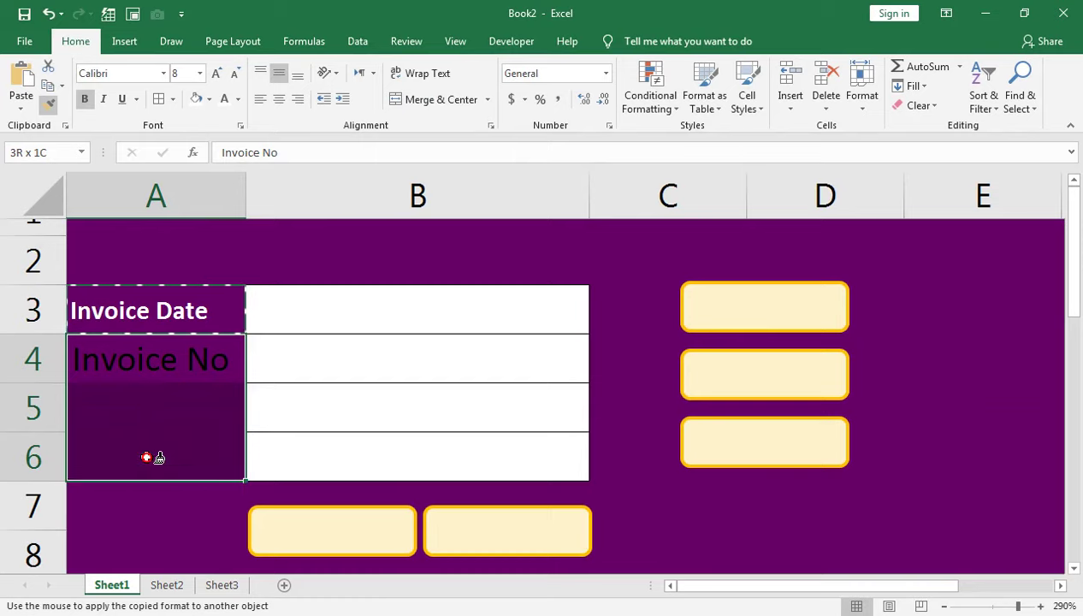
click(137, 396)
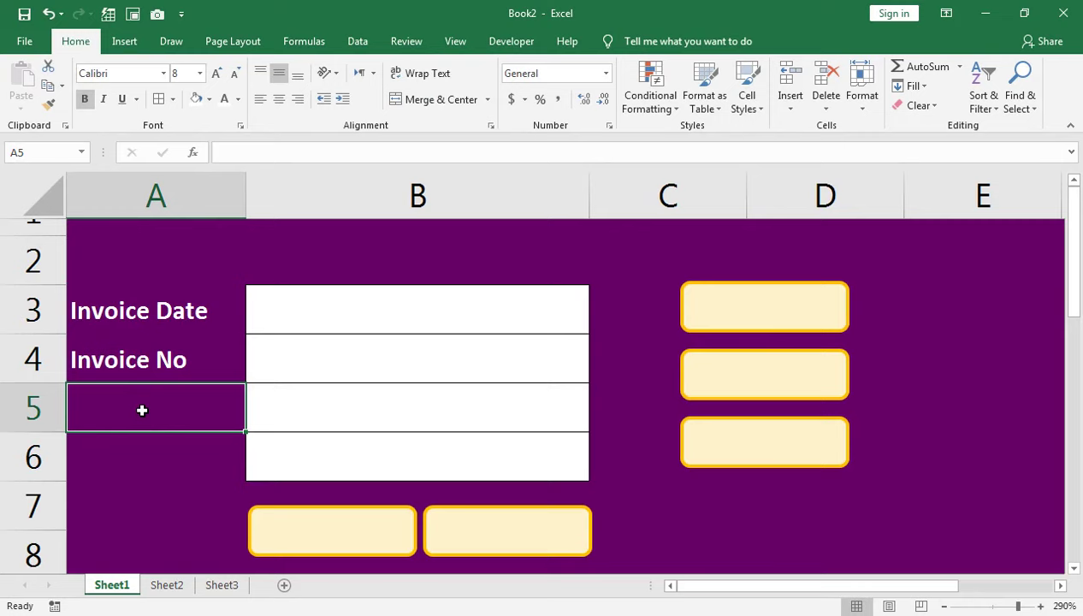
text(Product)
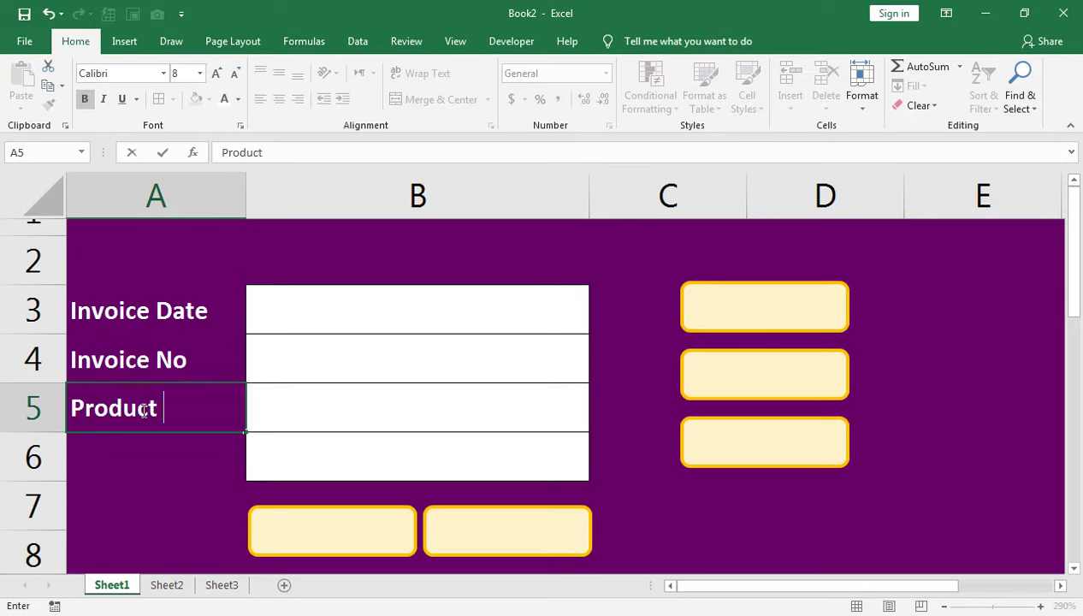
key(Return)
text(Quant)
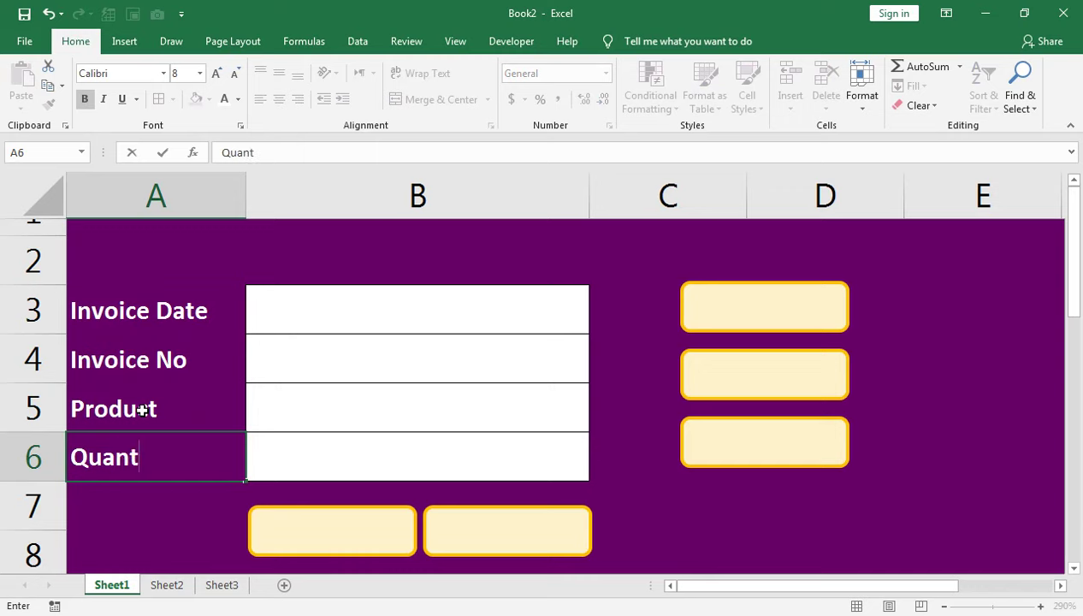
key(Return)
key(Up)
key(Up)
key(Up)
key(Up)
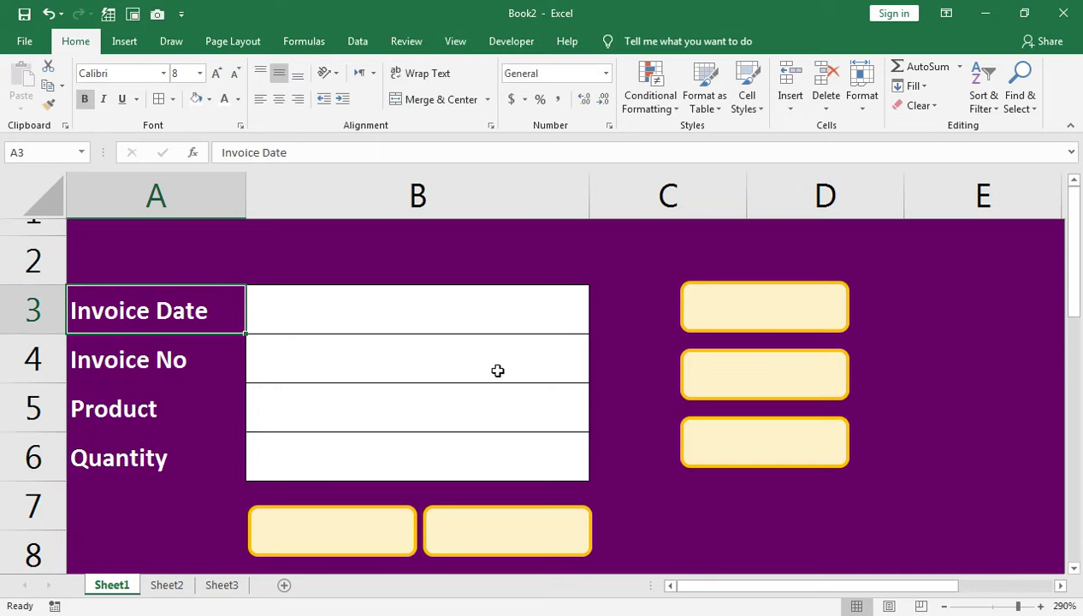
click(456, 323)
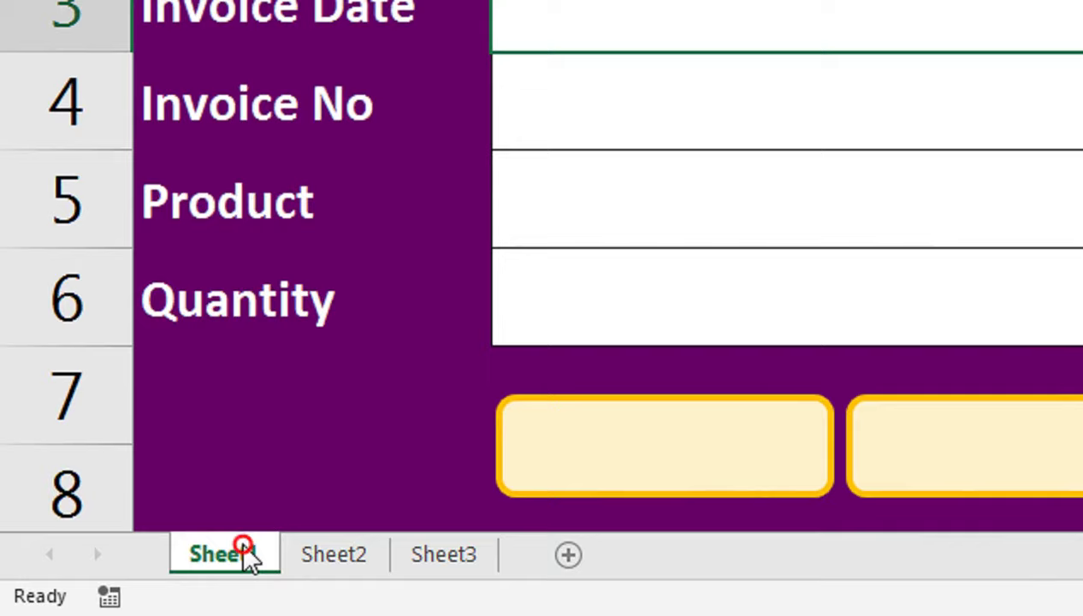
double_click(124, 584)
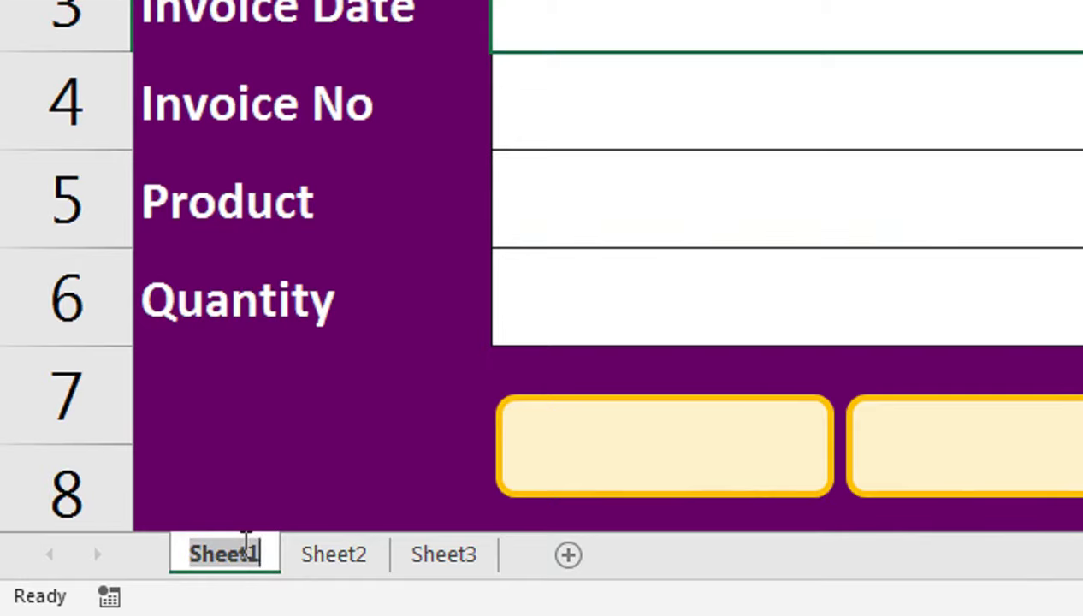
Rename the first three sheets Form, Purchase and Sale.
text(Form)
click(334, 588)
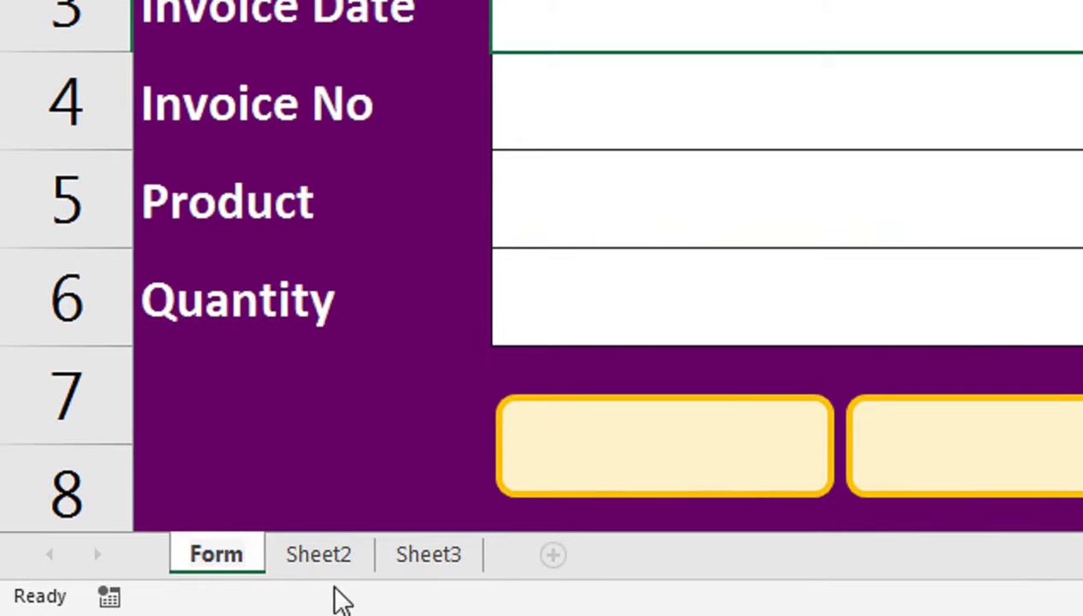
double_click(343, 571)
text(P)
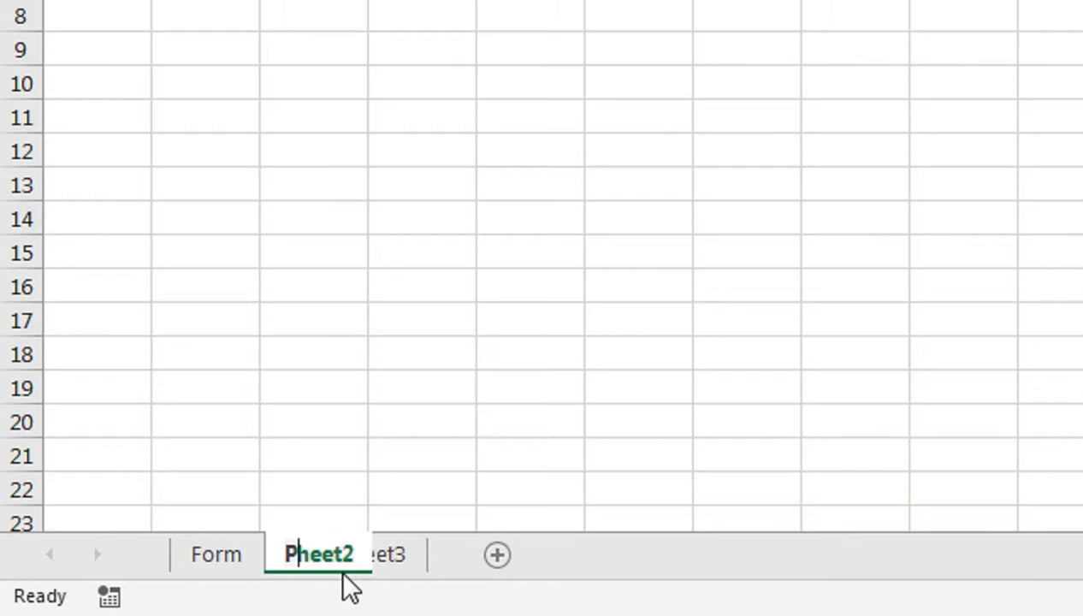
text(urchase)
double_click(434, 573)
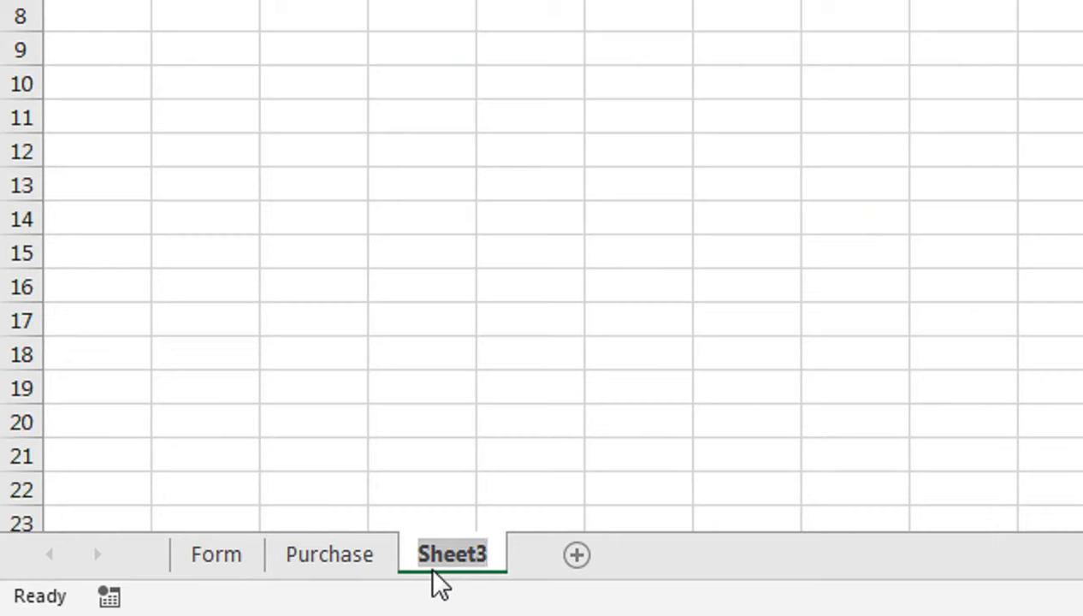
text(Sale)
click(513, 492)
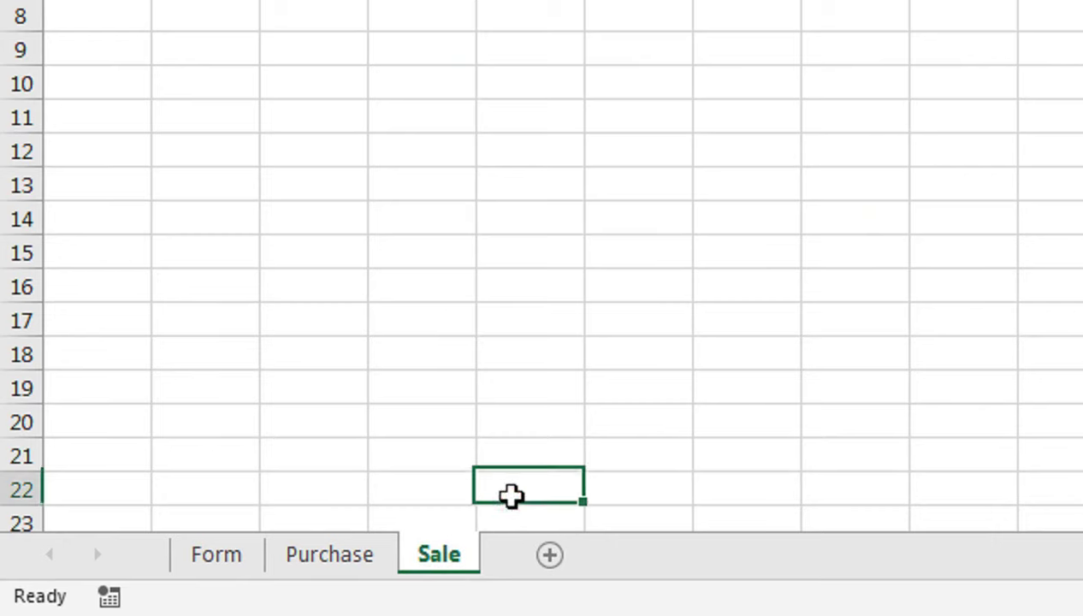
Add a fourth sheet named Stock and return to the Form sheet.
click(547, 554)
double_click(548, 556)
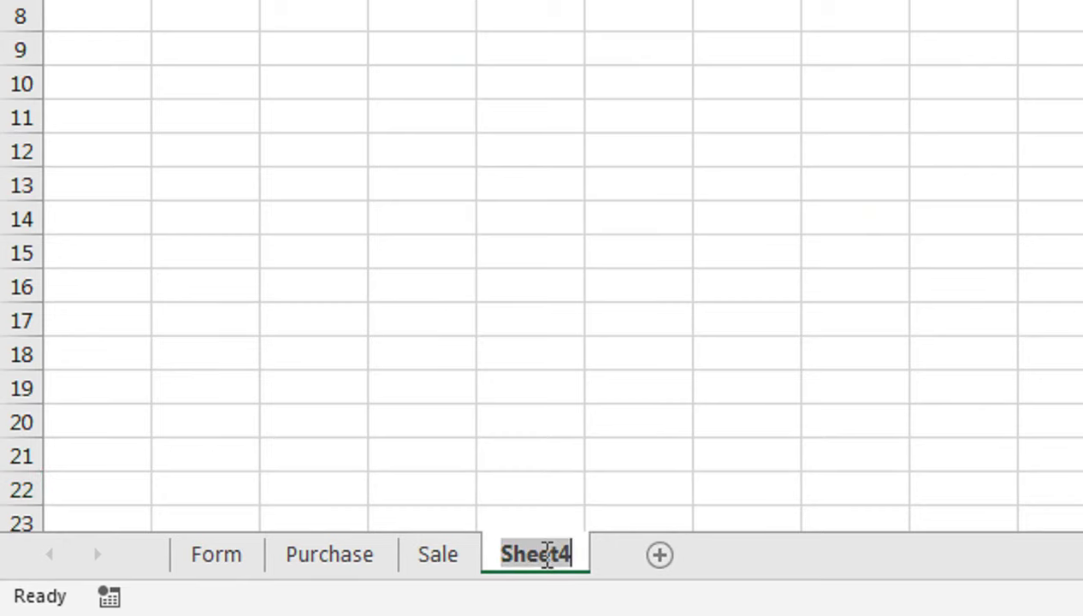
text(S)
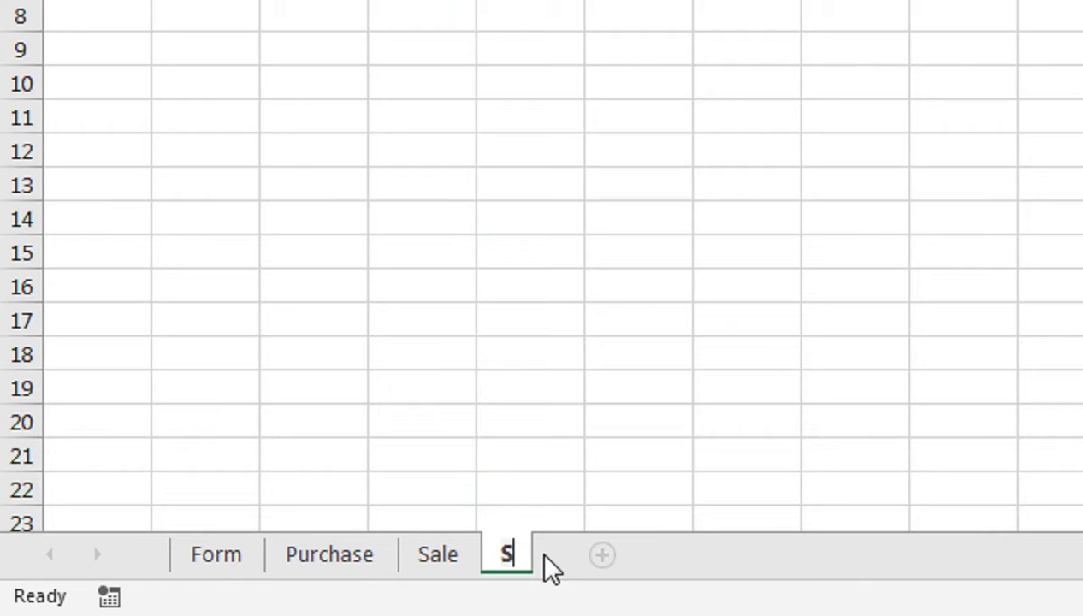
text(To)
key(BackSpace)
key(BackSpace)
text(tock)
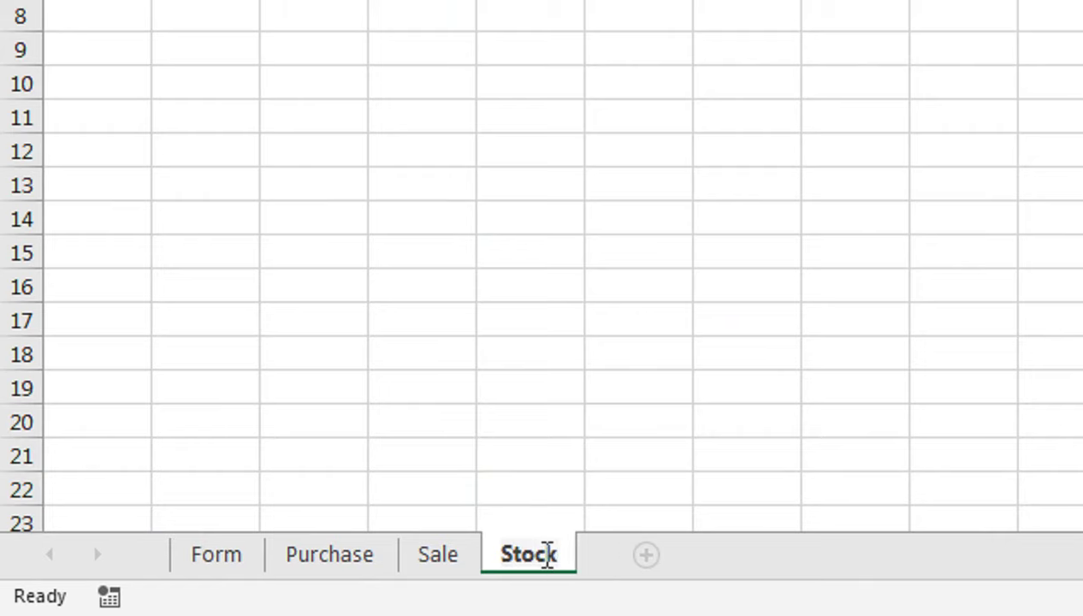
click(505, 481)
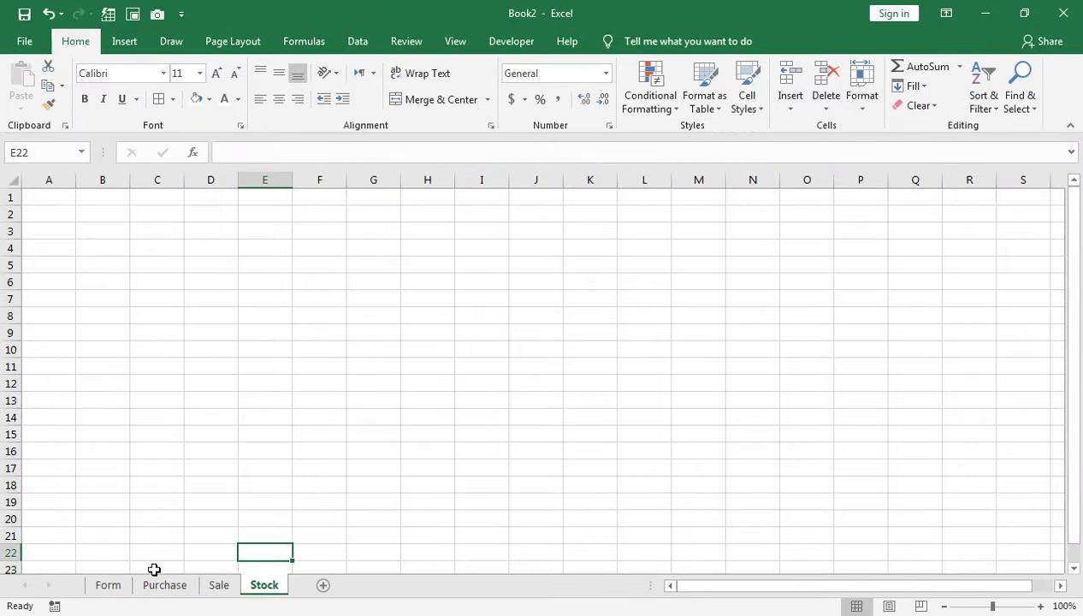
click(120, 588)
Copy the four form labels in A3:A6 of the Form sheet.
click(149, 588)
click(225, 588)
click(254, 589)
click(116, 588)
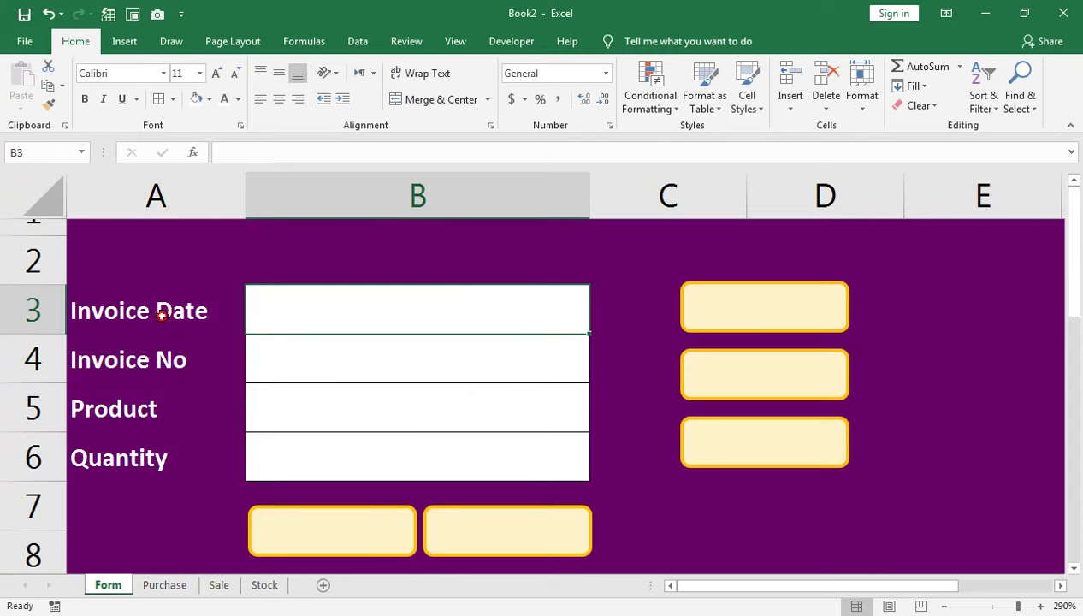
drag(161, 314, 145, 447)
key(ctrl+c)
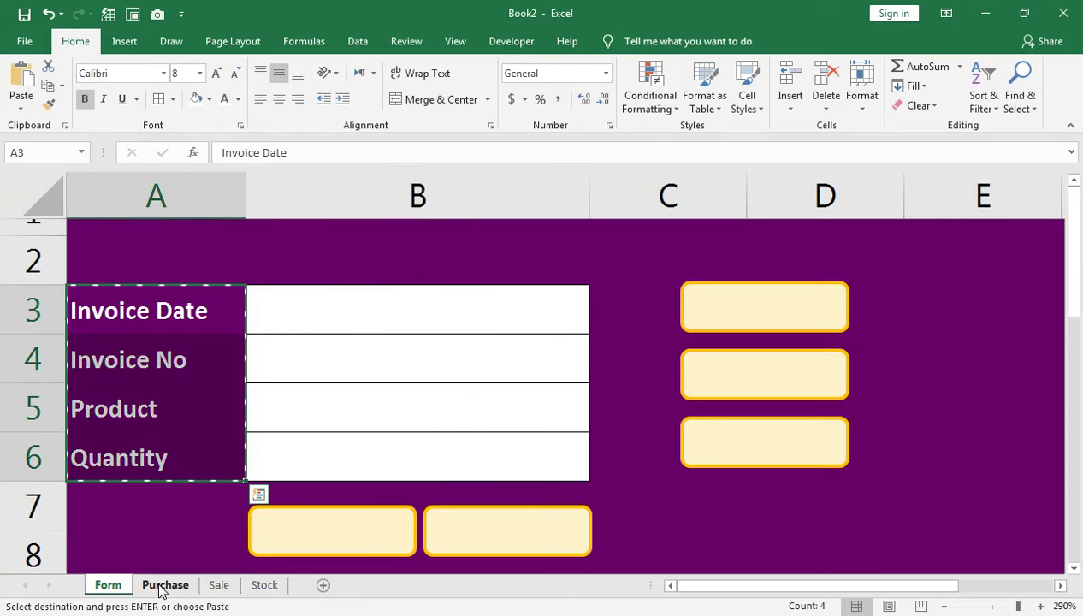
Paste the labels transposed into Purchase row A1:D1.
click(163, 589)
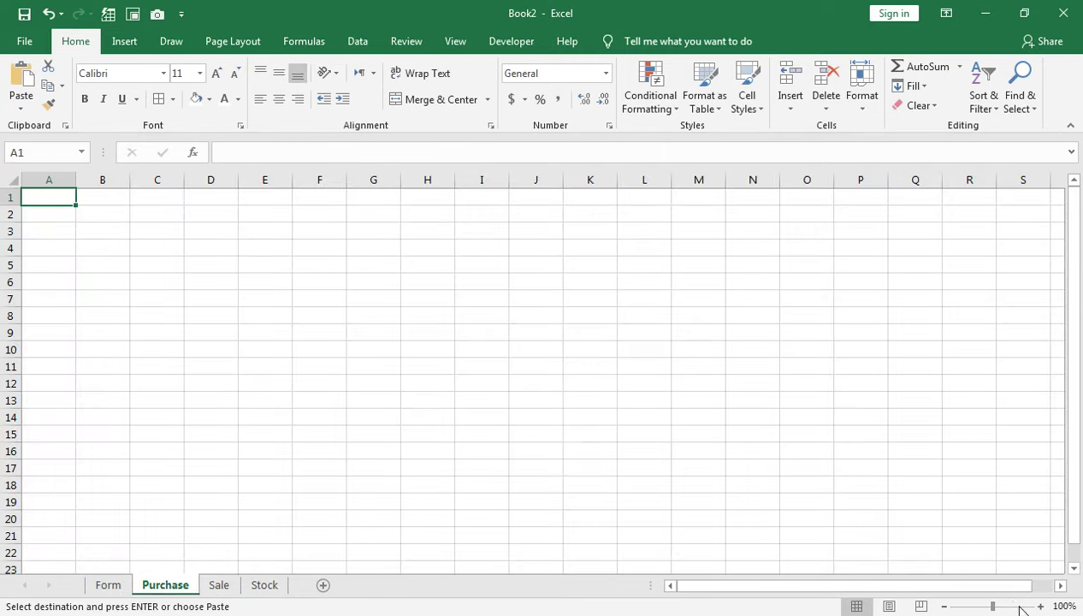
click(1019, 607)
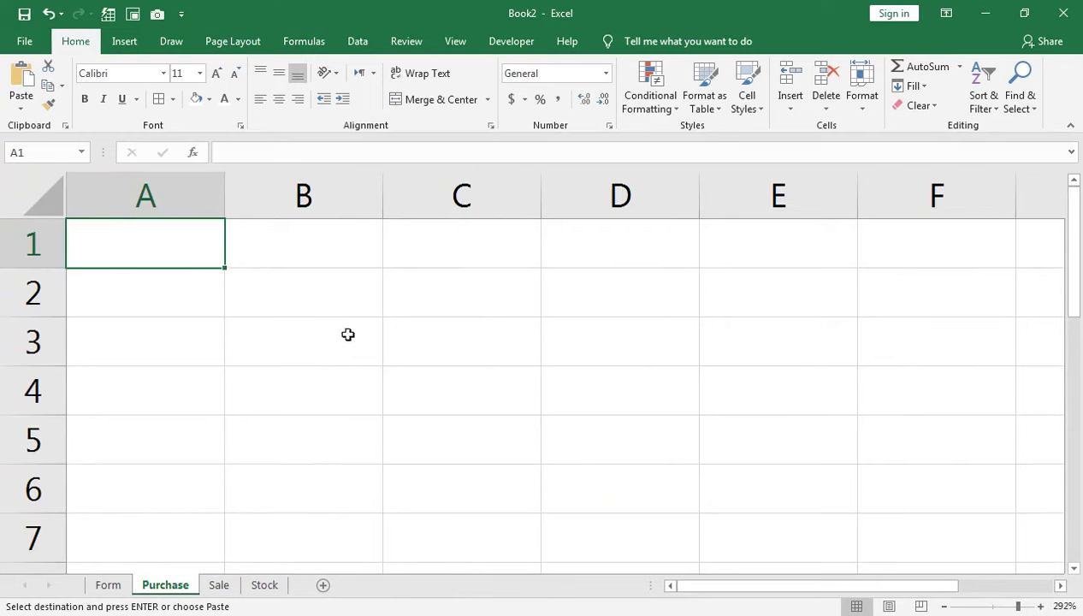
key(ctrl+alt+v)
click(467, 510)
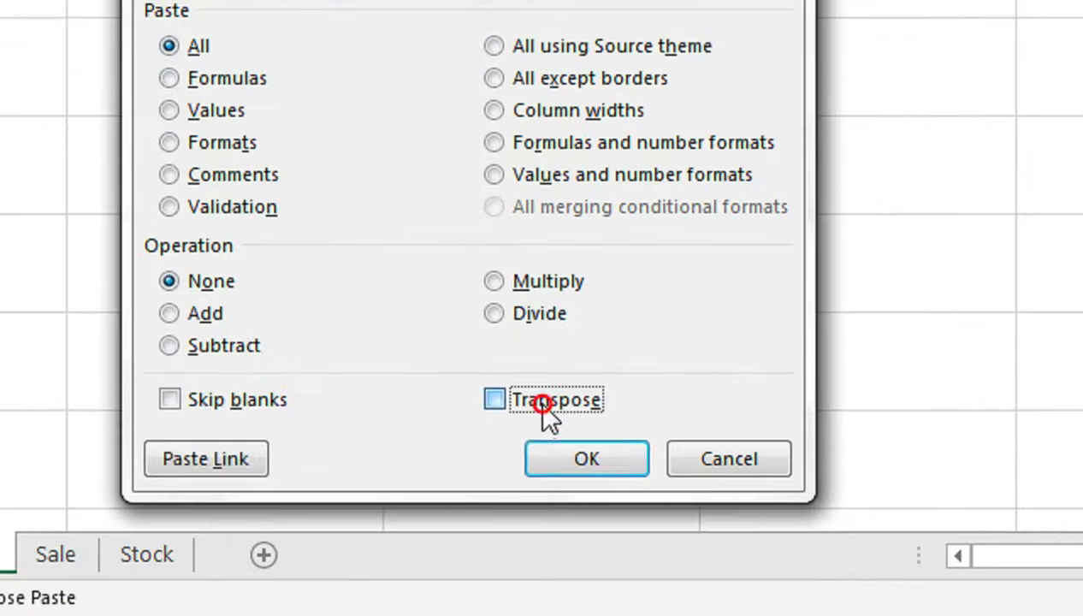
click(482, 537)
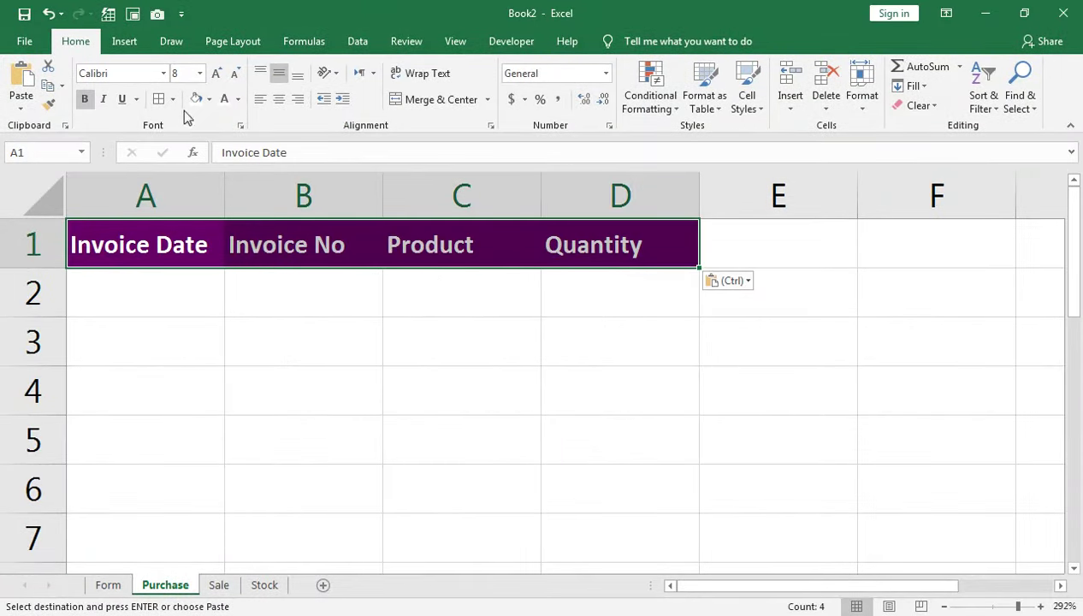
Give the A1:D1 headers No Fill, black font and centred alignment.
click(214, 100)
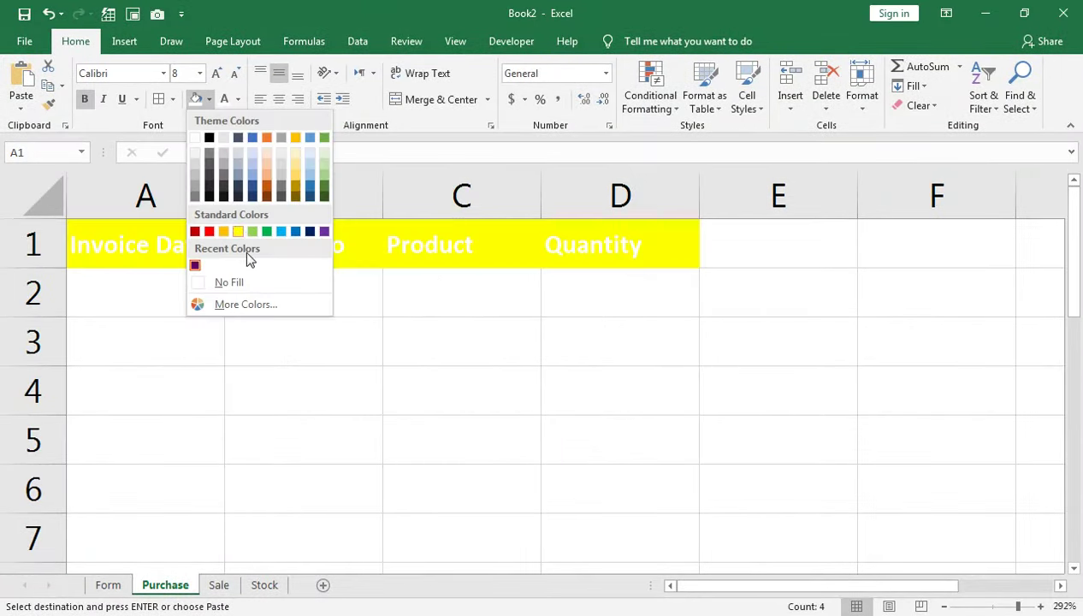
click(215, 285)
click(238, 100)
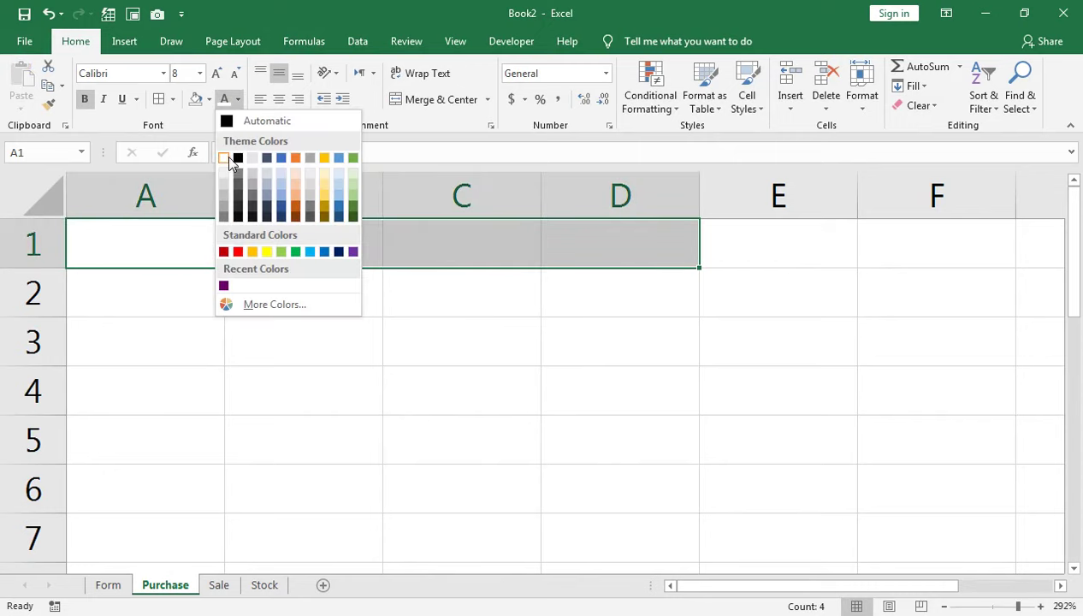
click(228, 158)
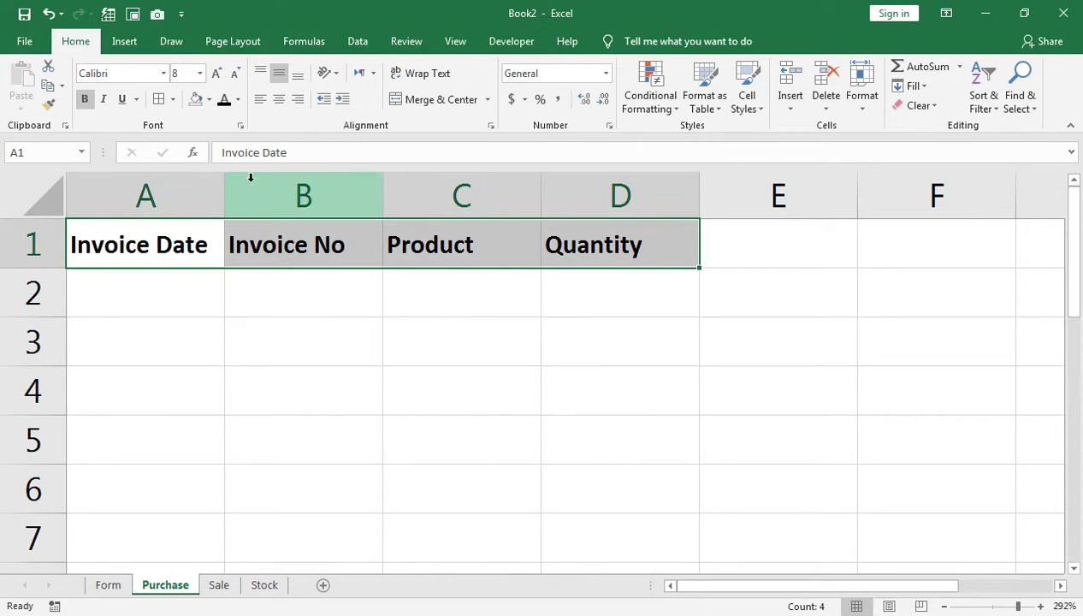
click(279, 99)
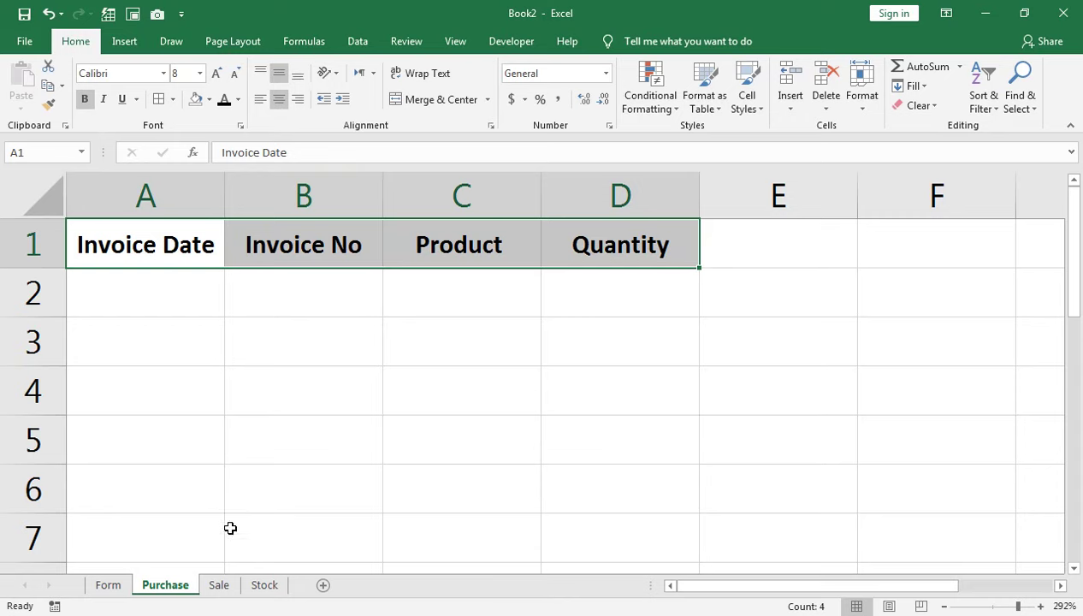
click(220, 585)
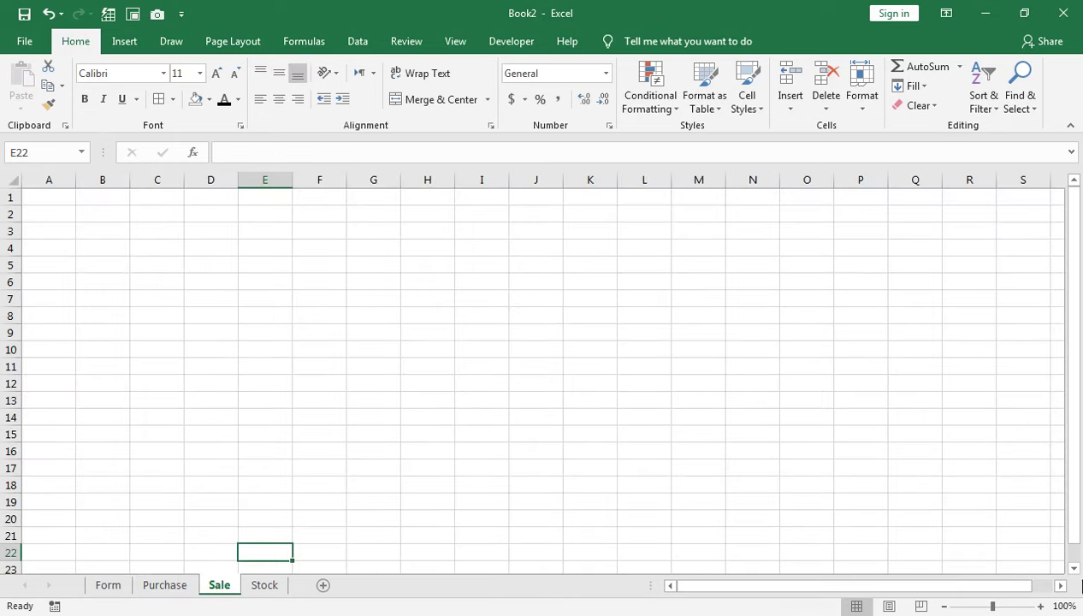
click(1015, 610)
Copy the Invoice Date, Invoice No, Product, Quantity headers from Purchase A1:D1 into Sale A1.
scroll(188, 272, up, 4)
scroll(90, 232, up, 1)
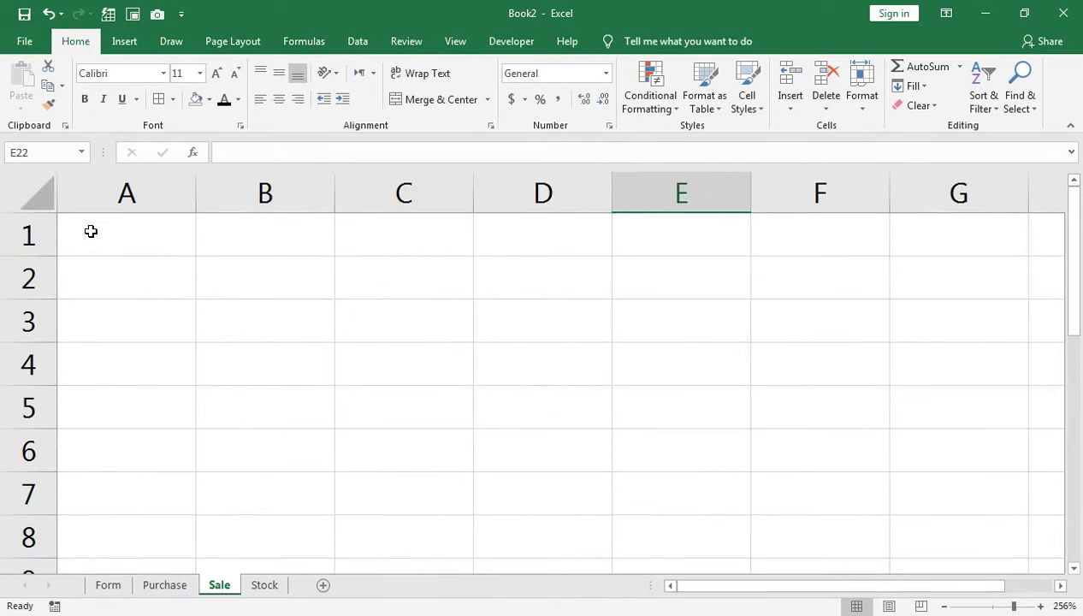
click(87, 227)
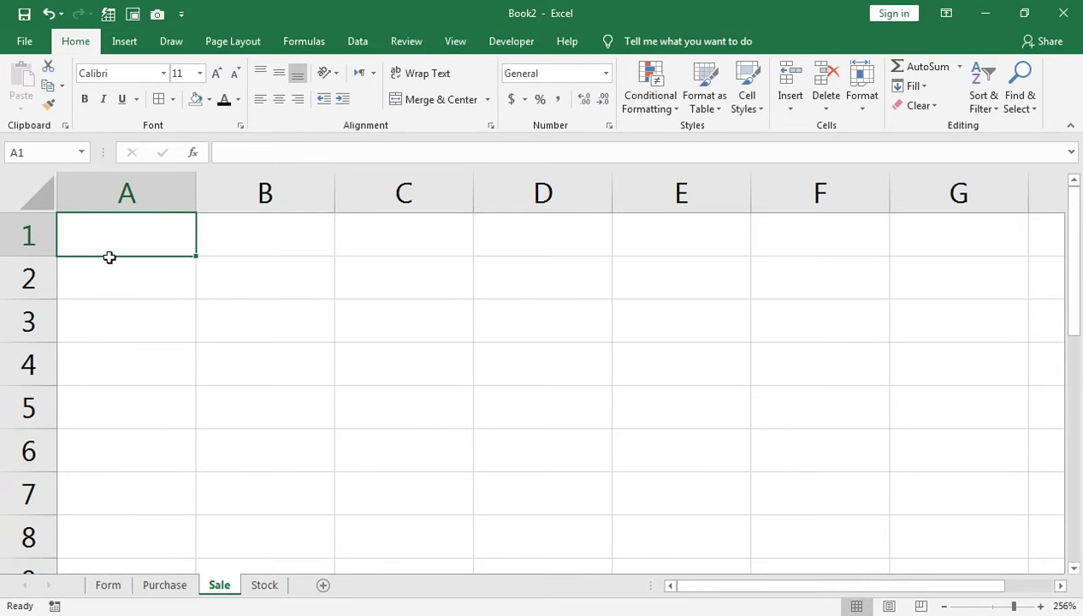
click(164, 585)
drag(128, 245, 585, 241)
key(ctrl+c)
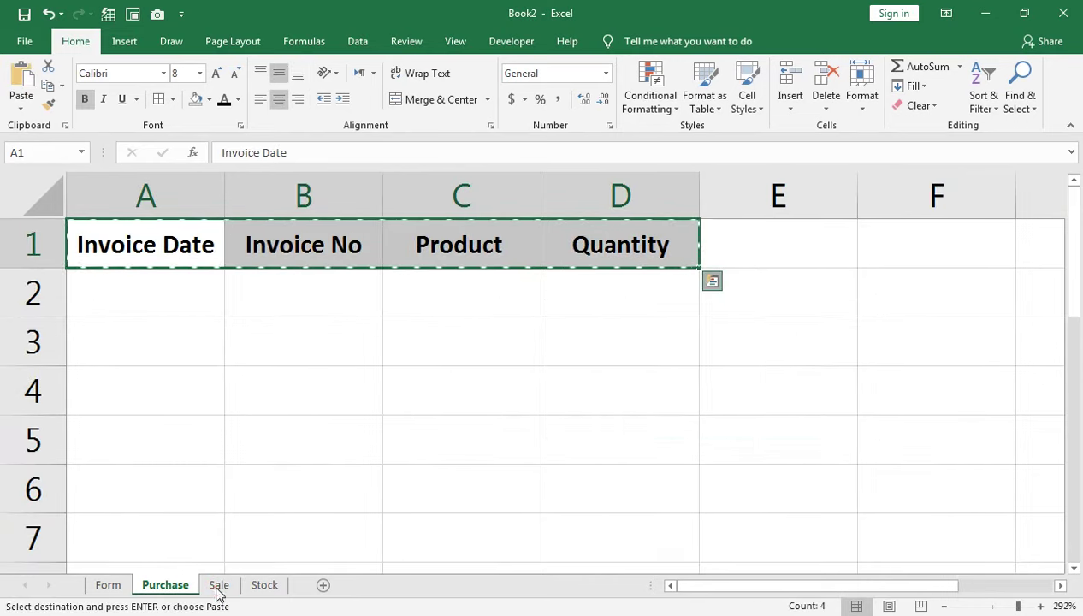
click(219, 585)
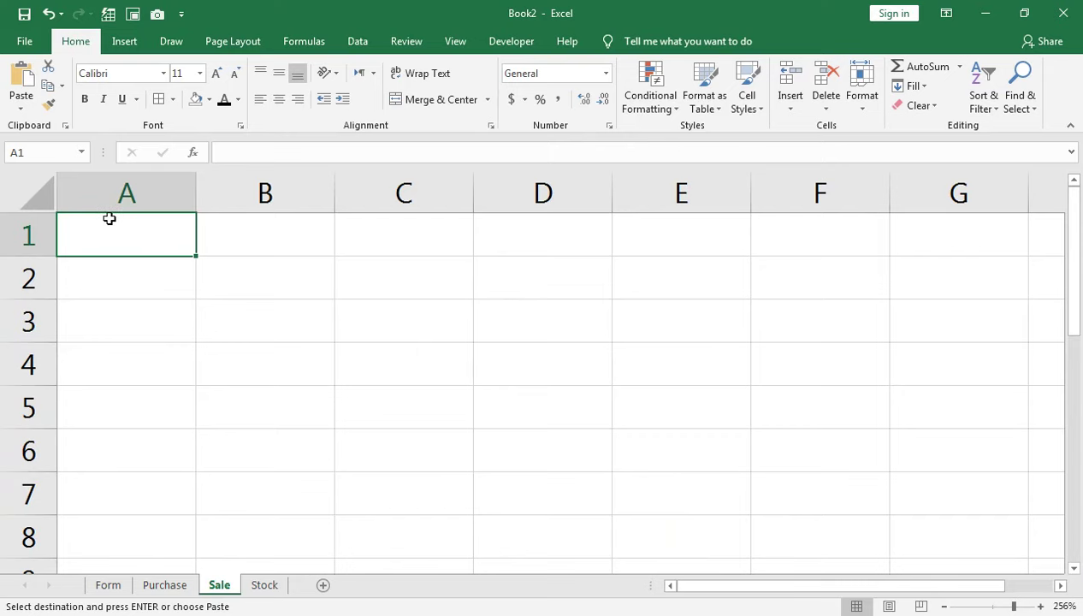
key(ctrl+v)
click(246, 283)
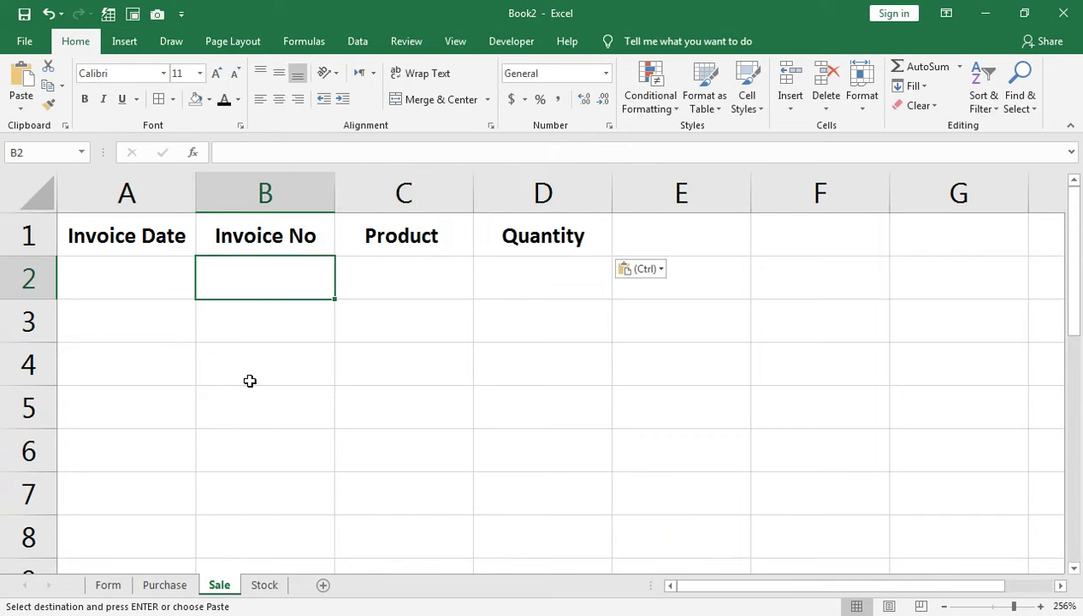
click(269, 507)
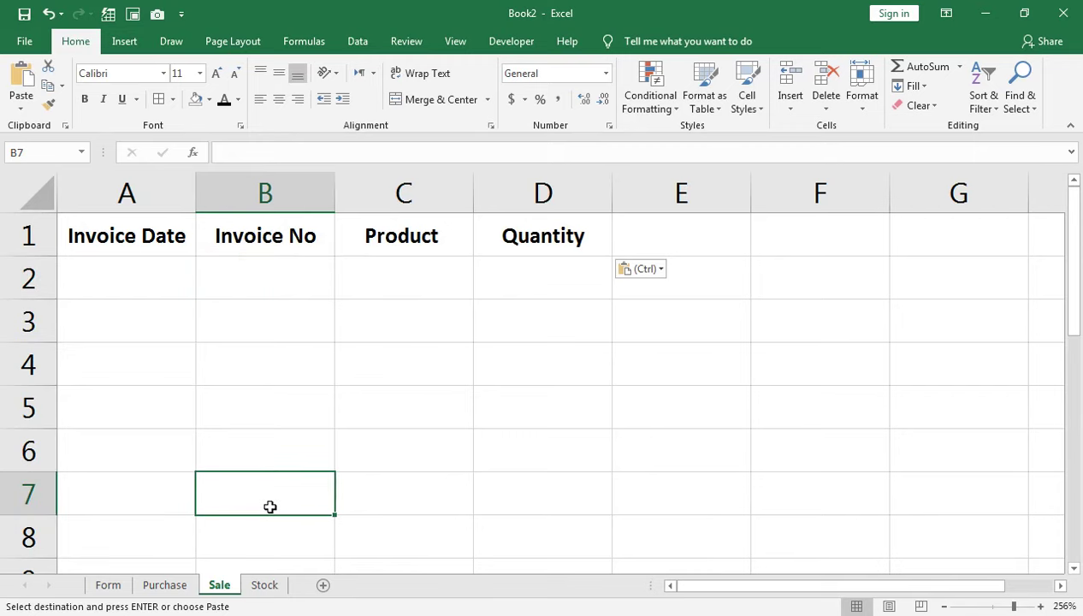
key(ctrl+Page_Down)
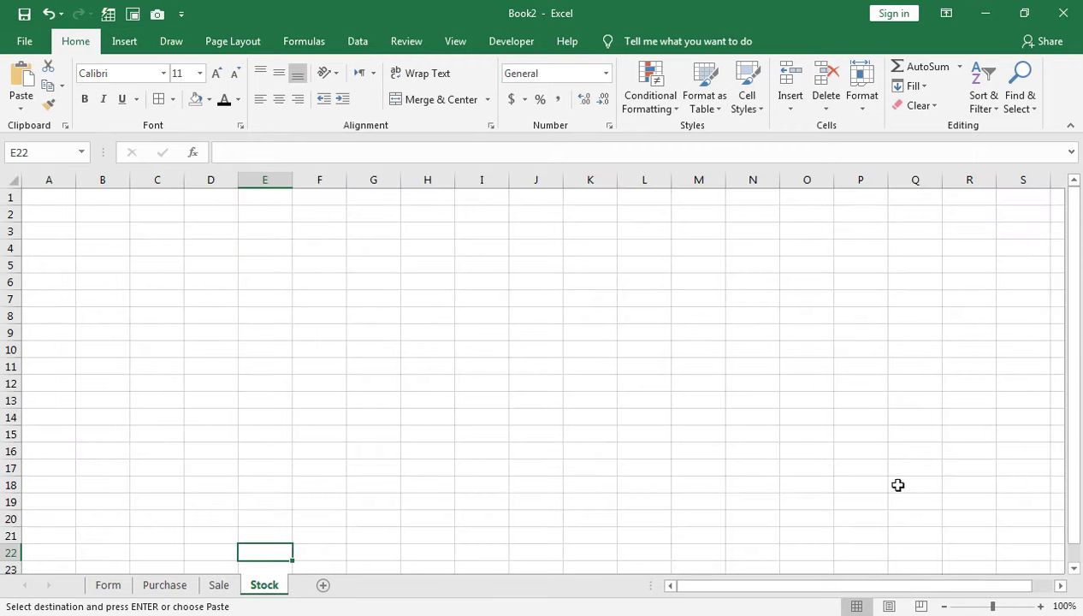
Type the headings Product, Quantity and Reorder across Stock row A1:C1.
drag(998, 606, 1015, 607)
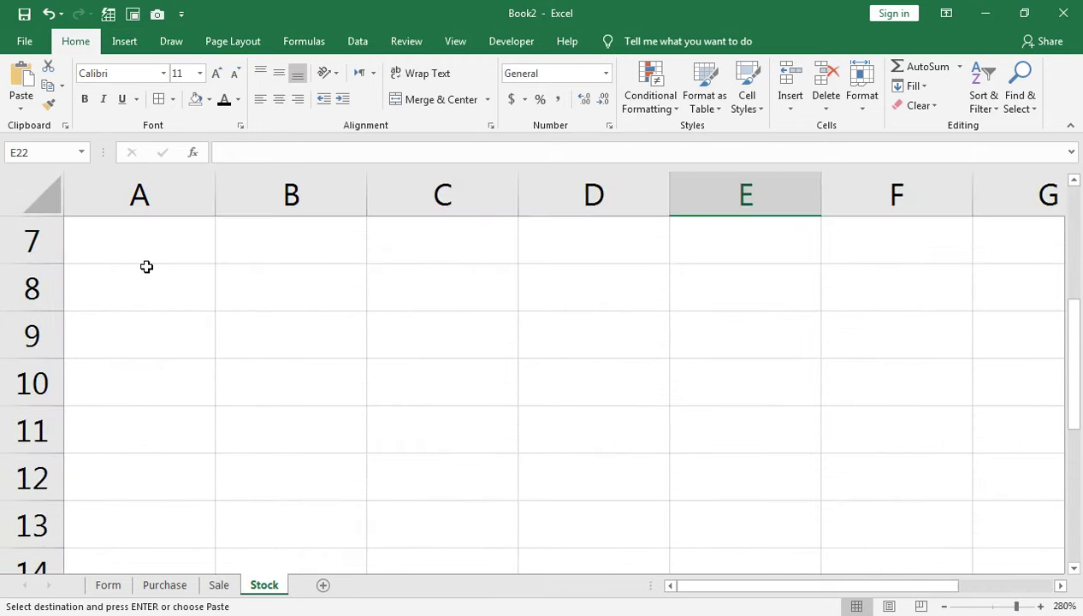
key(Home)
key(ctrl+Home)
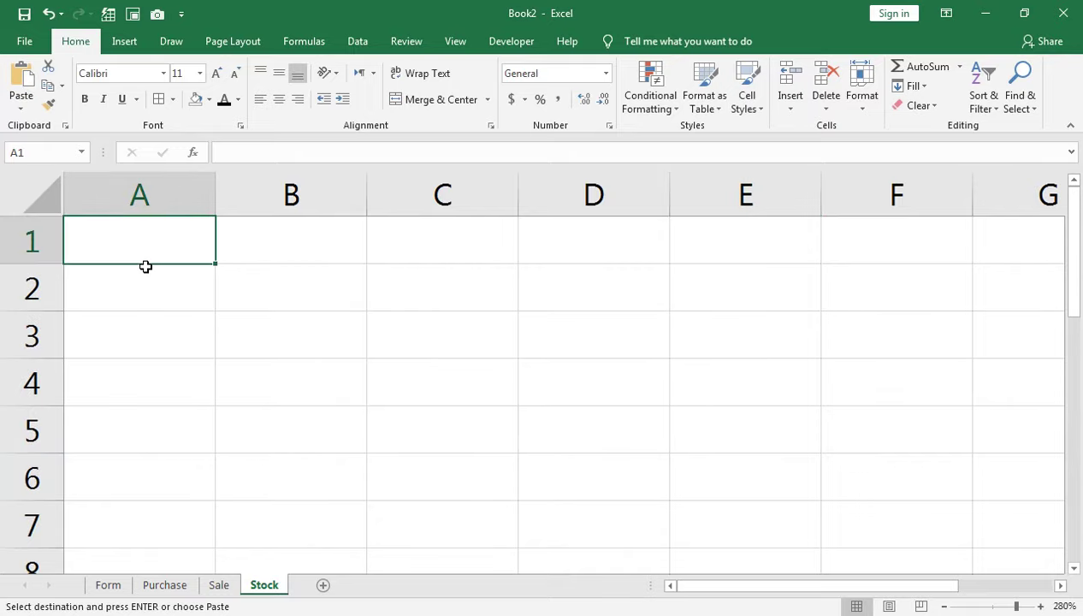
text(Product)
key(Tab)
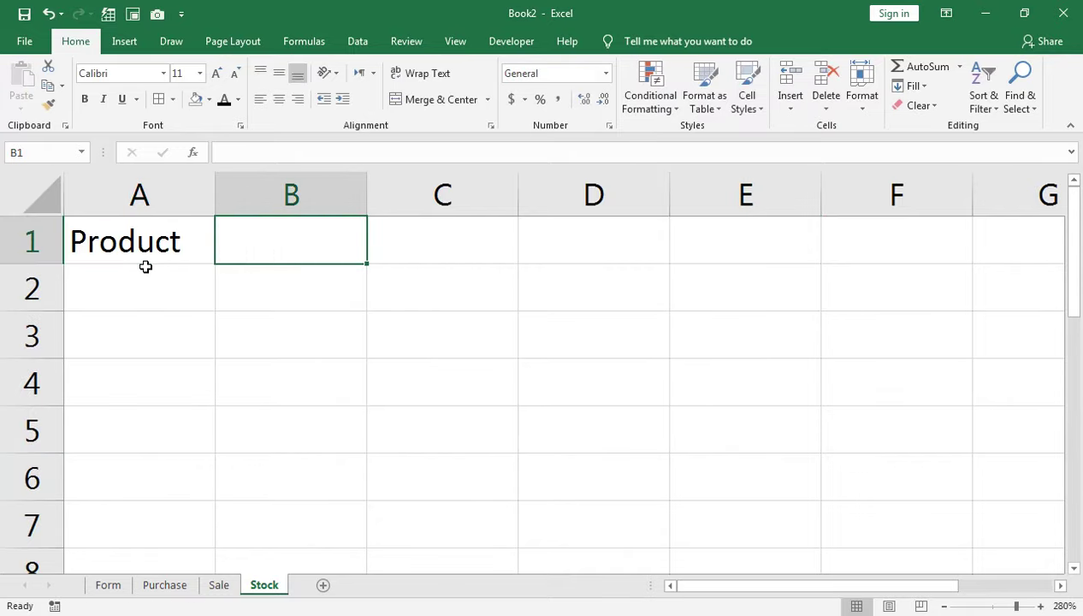
text(Quantity)
key(Tab)
text(Reo)
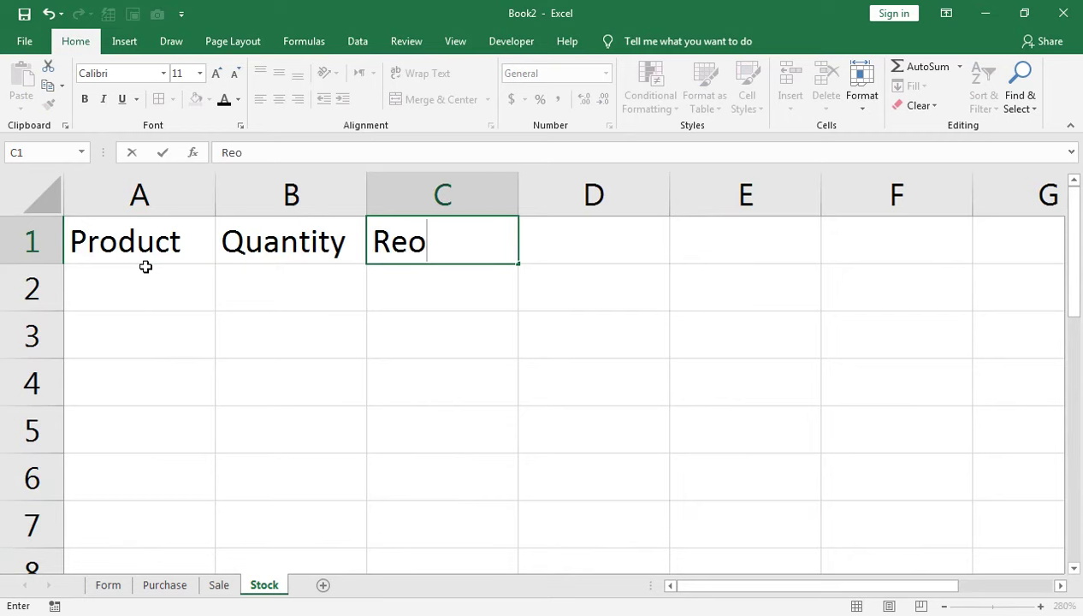
text(rder)
key(Return)
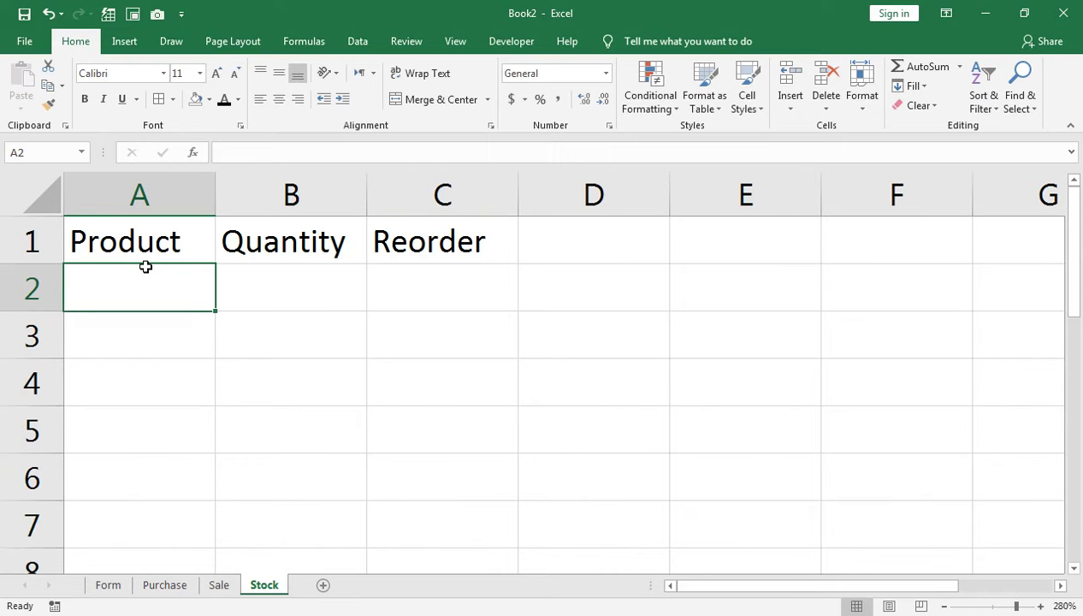
Border the Stock table A1:C8 and give its header row a dark blue fill with white text.
key(Up)
mouse_move(149, 243)
mouse_down()
mouse_move(380, 469)
mouse_move(414, 555)
mouse_up()
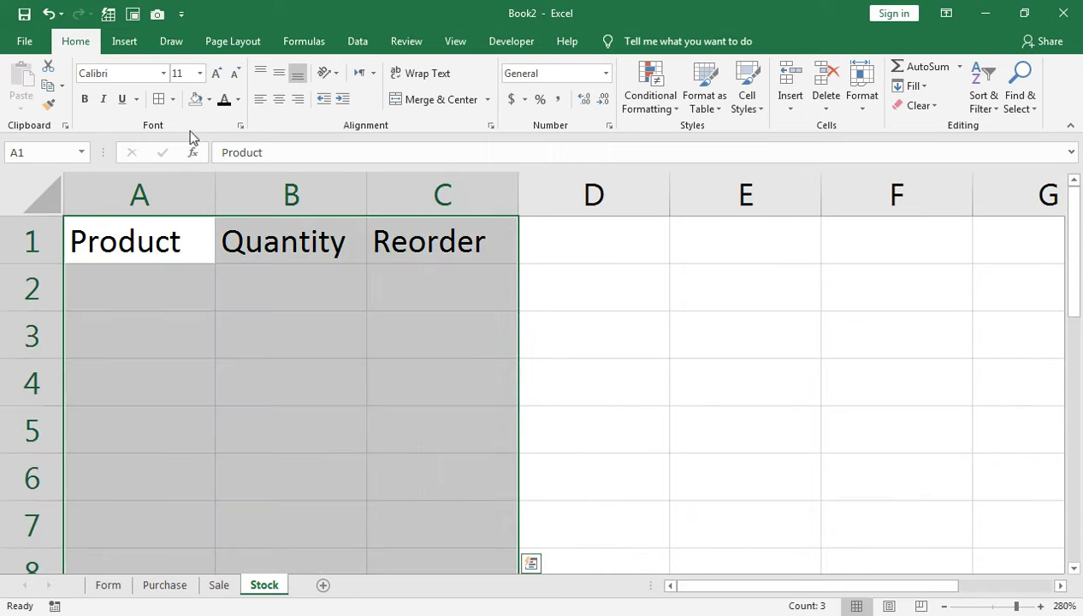
click(158, 99)
drag(175, 224, 436, 242)
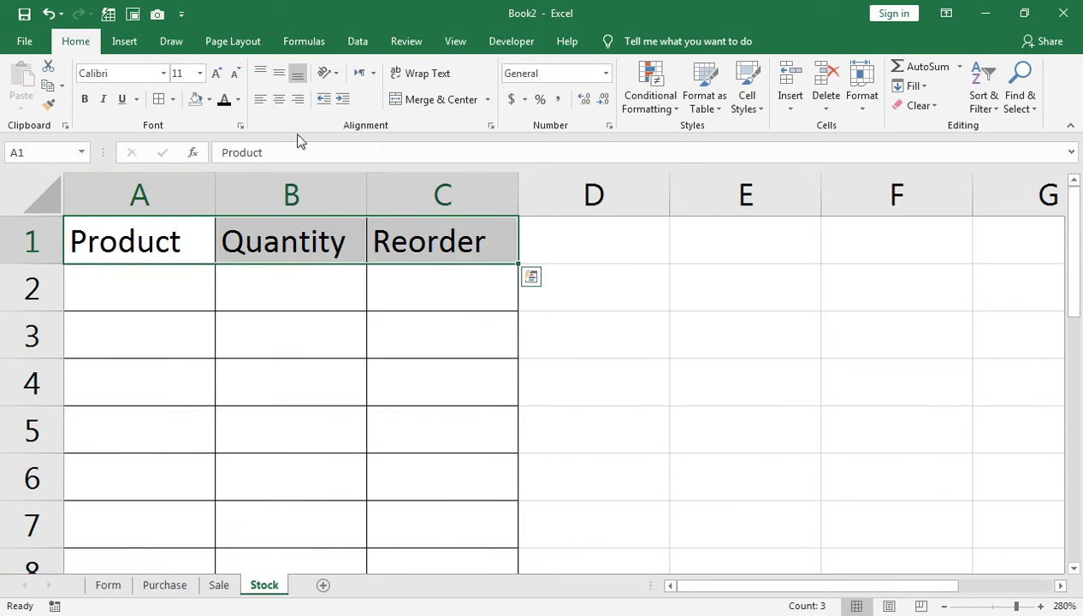
click(209, 100)
click(309, 232)
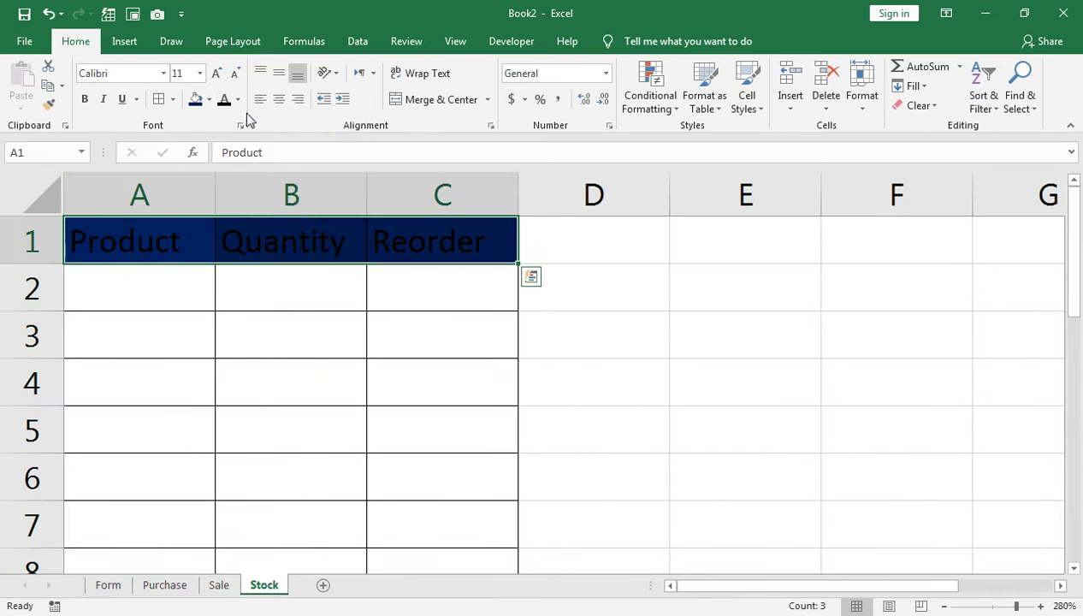
click(237, 99)
click(225, 154)
click(196, 242)
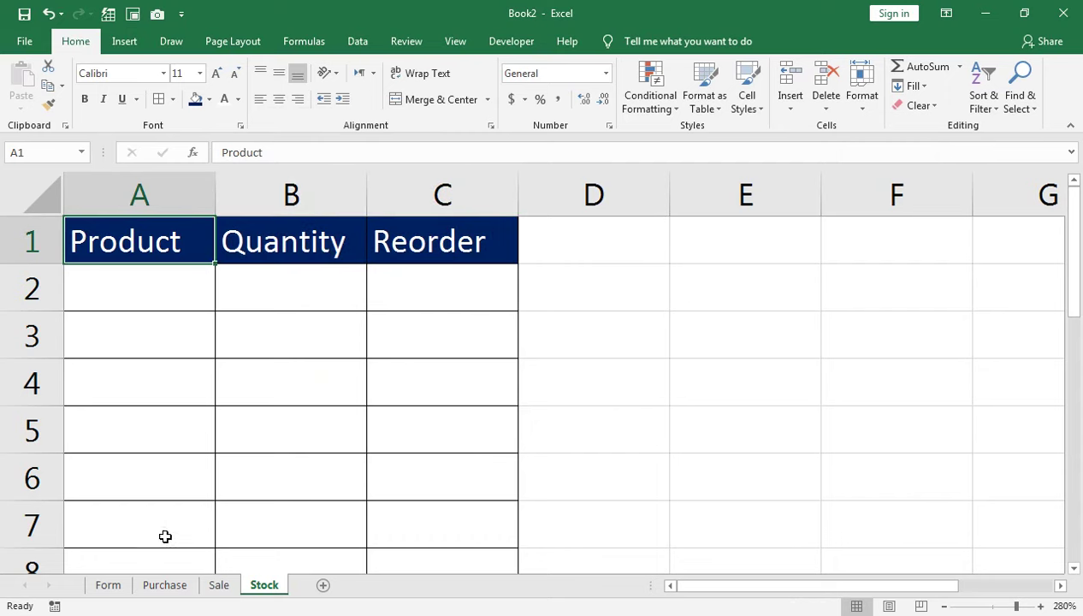
Give the Sale and Purchase headers A1:D1 a dark blue fill with white text.
click(219, 585)
drag(168, 233, 555, 232)
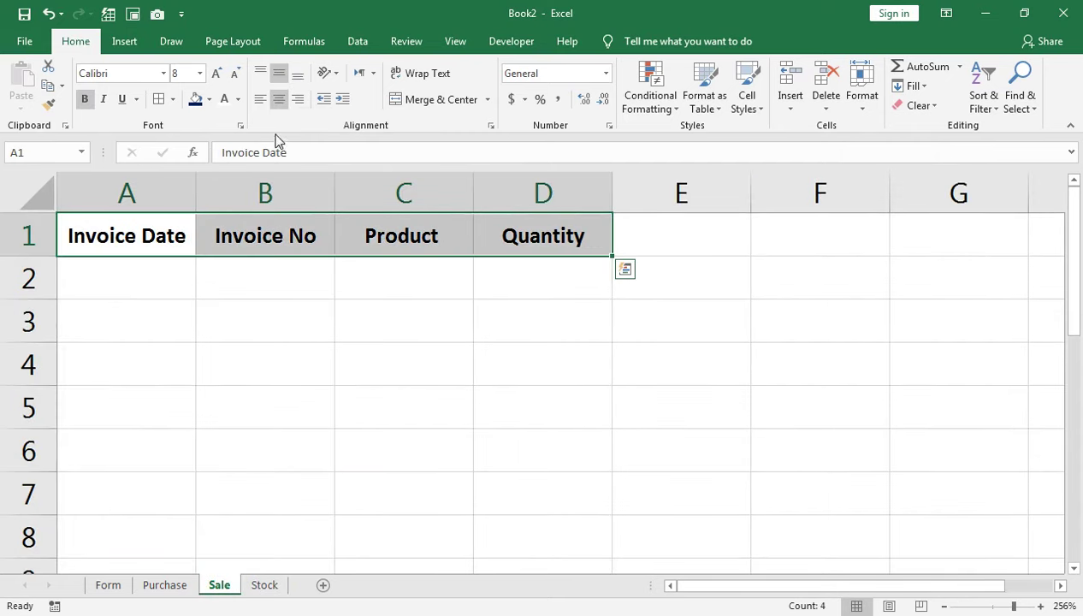
click(224, 100)
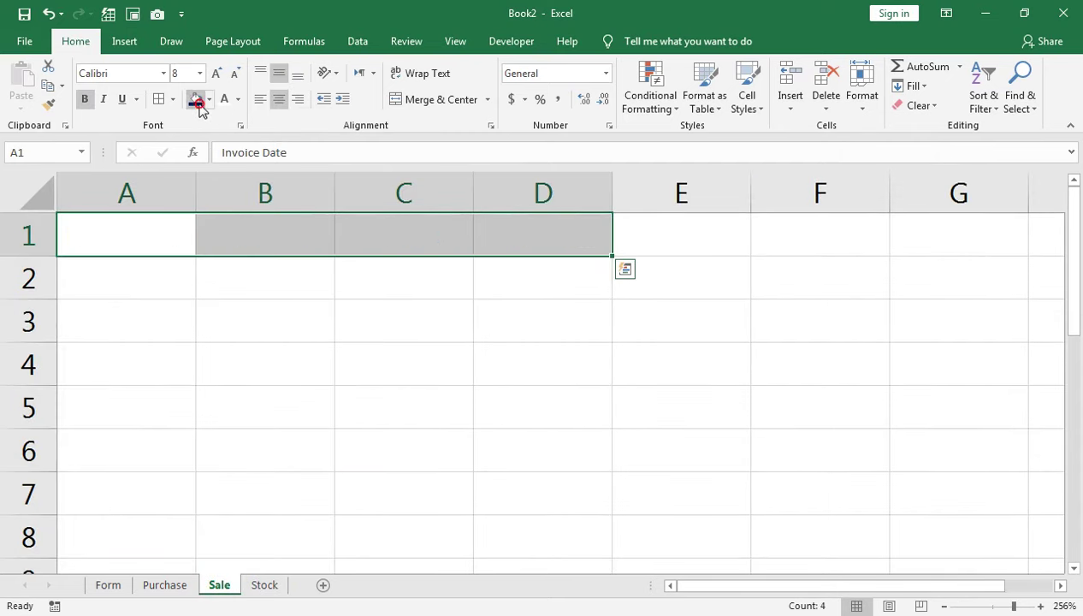
click(195, 99)
click(175, 586)
drag(137, 244, 548, 241)
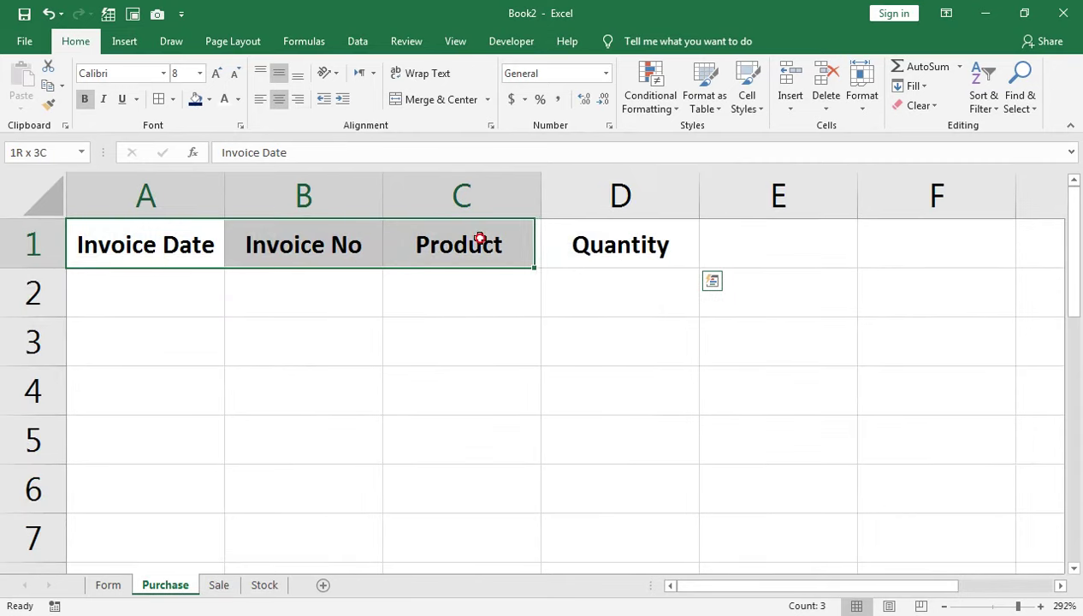
click(195, 99)
click(224, 99)
Add All Borders to Purchase A2:D7 and Sale A2:D8, then return to Purchase cell E2.
click(175, 278)
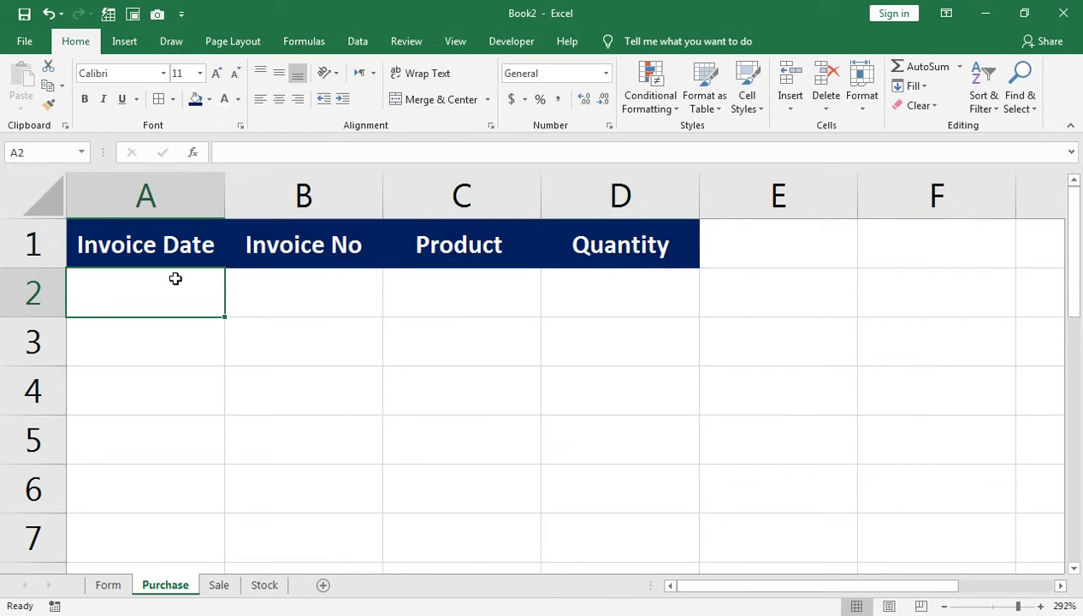
drag(175, 278, 623, 545)
click(159, 100)
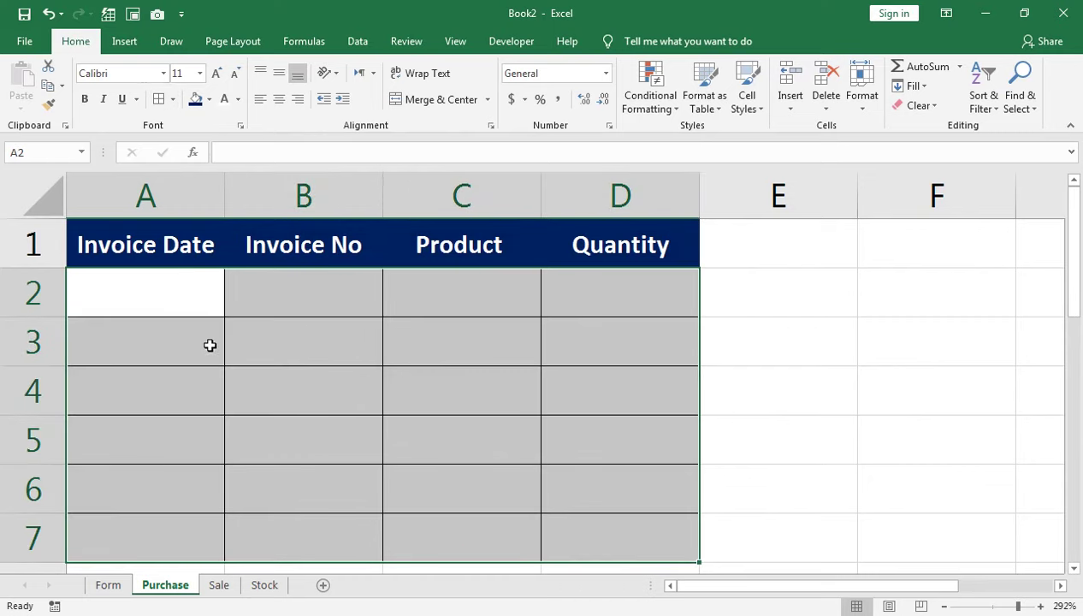
click(218, 584)
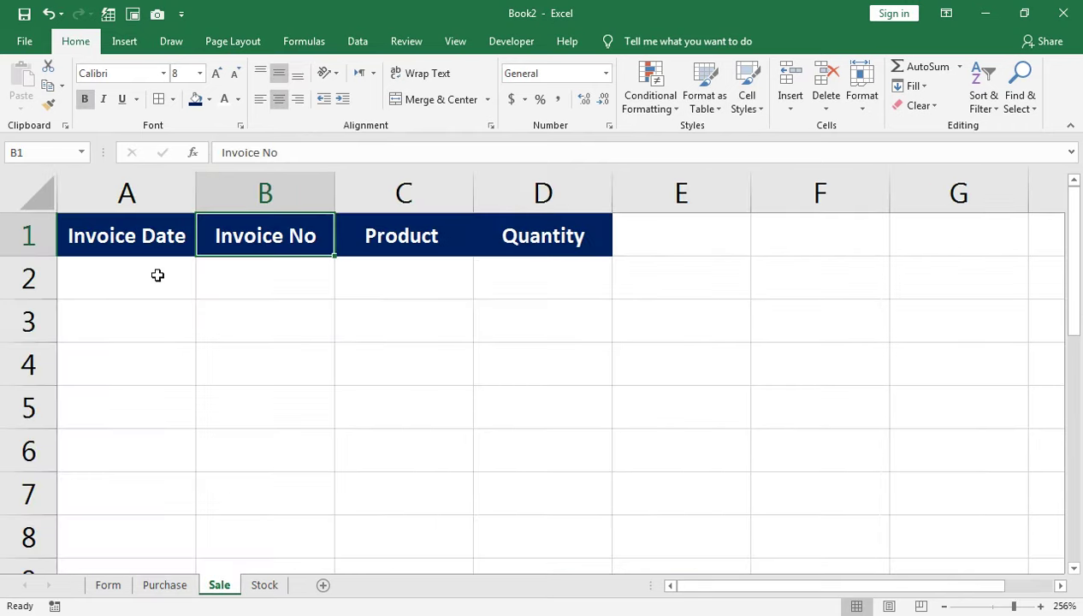
drag(161, 283, 509, 540)
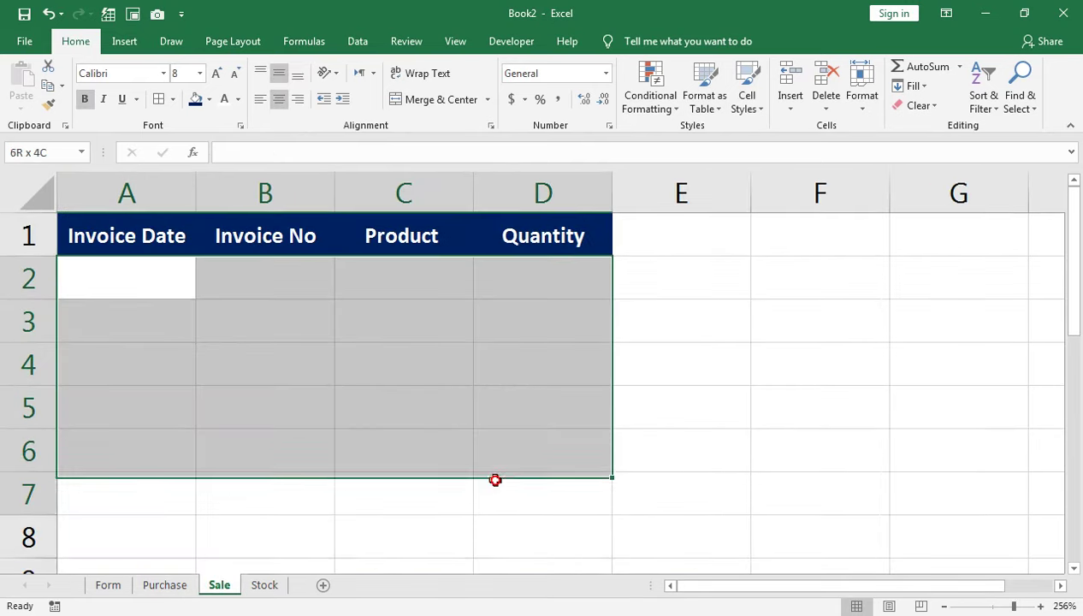
click(159, 99)
click(255, 293)
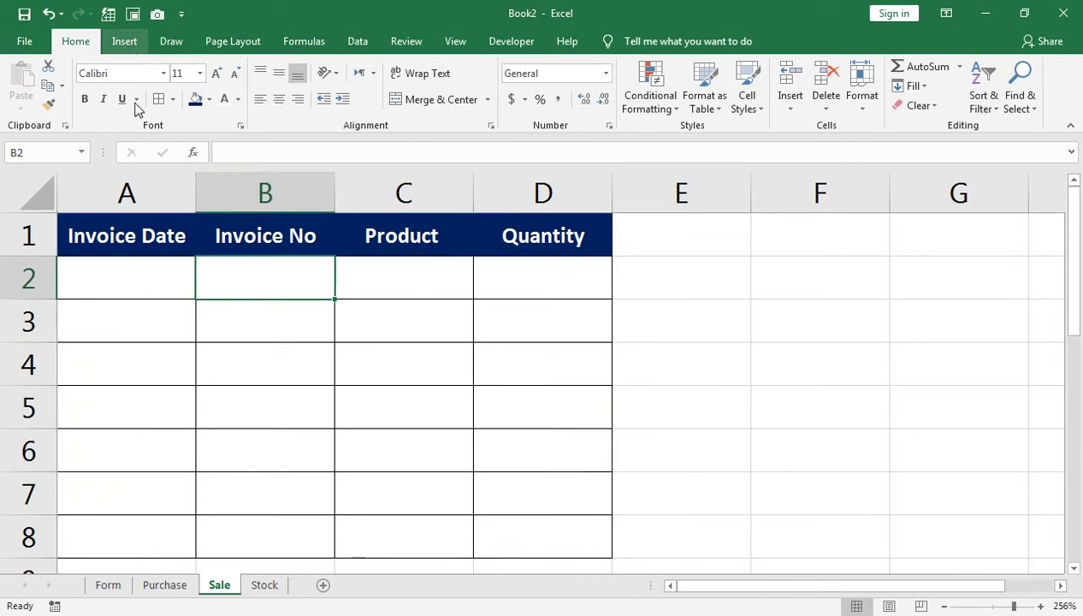
click(185, 587)
click(808, 270)
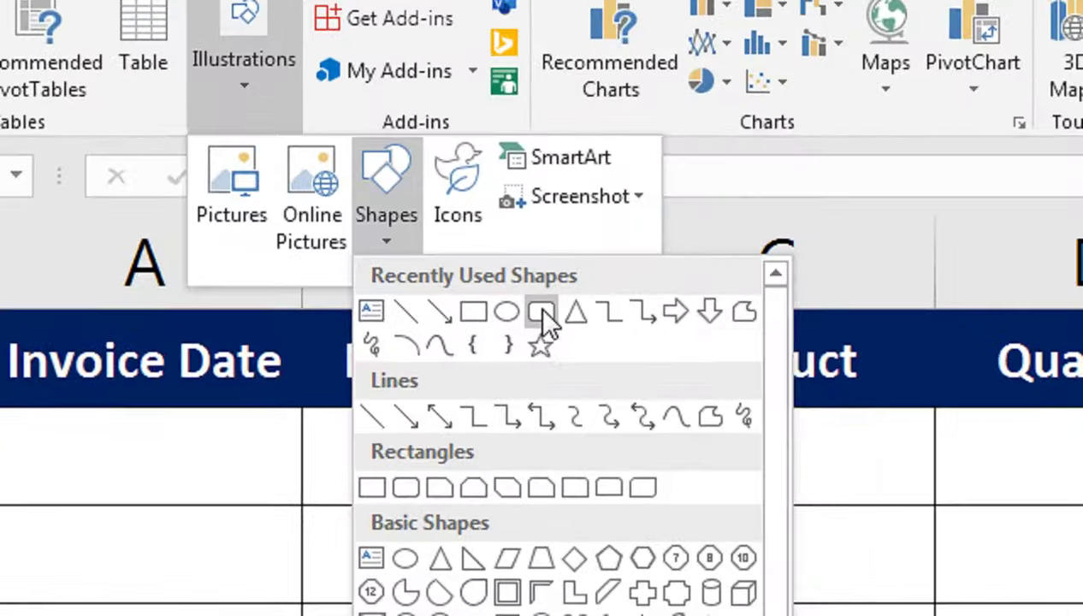
Draw a rounded rectangle over cell E2 and shift it slightly right.
click(344, 221)
drag(748, 275, 890, 321)
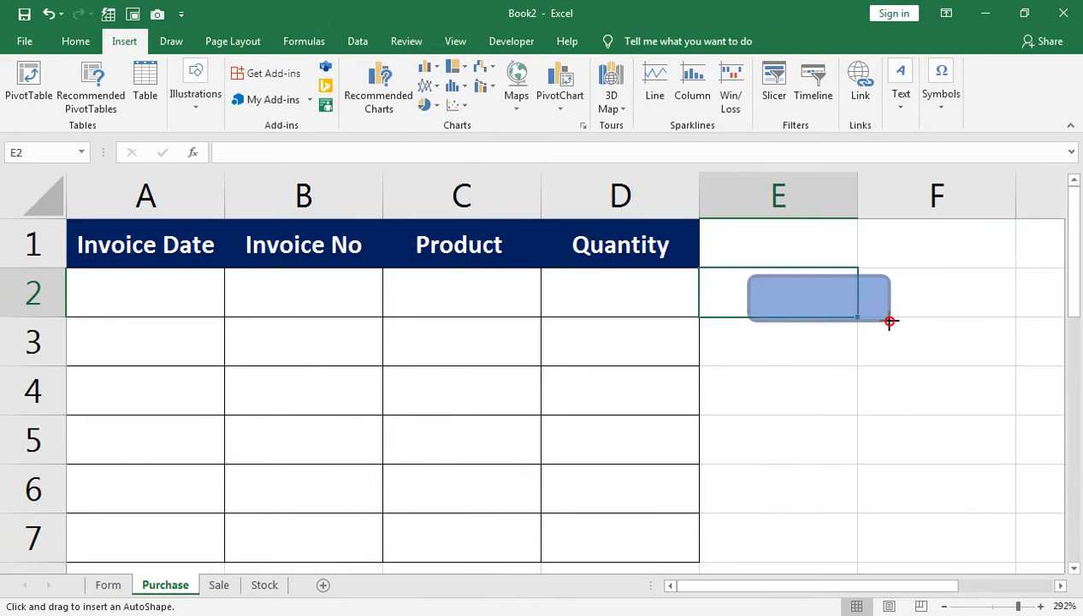
drag(819, 288, 832, 283)
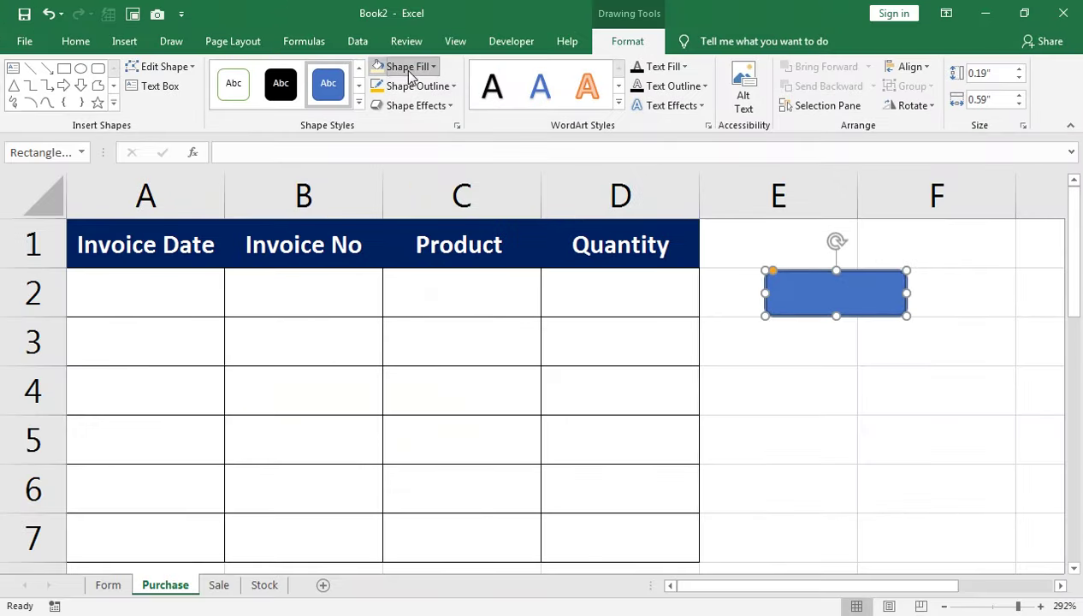
Fill the rectangle light gold and give it a gold outline.
click(402, 66)
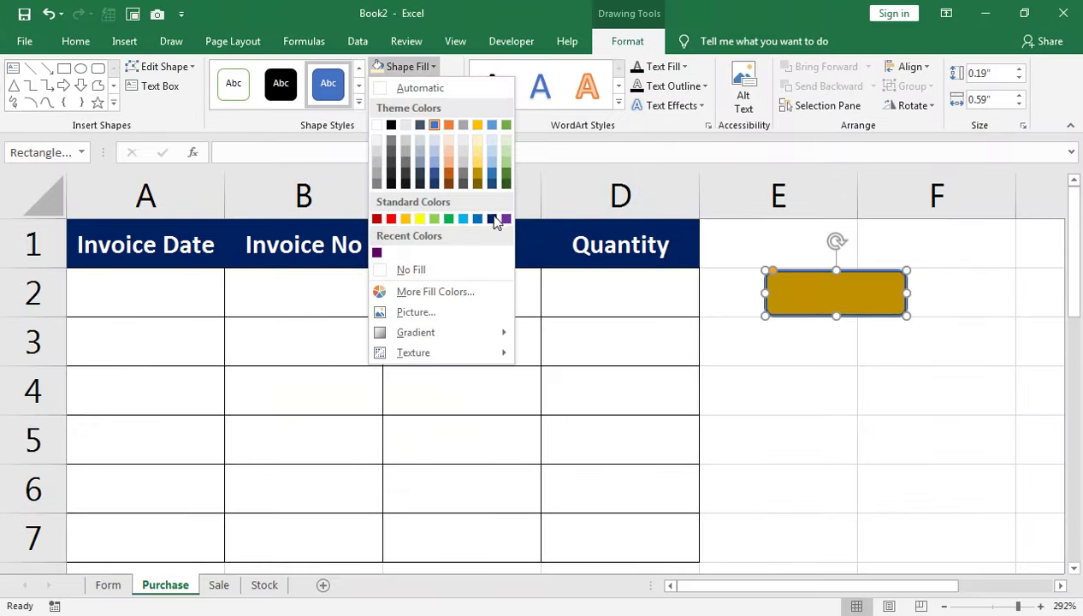
click(478, 144)
click(433, 68)
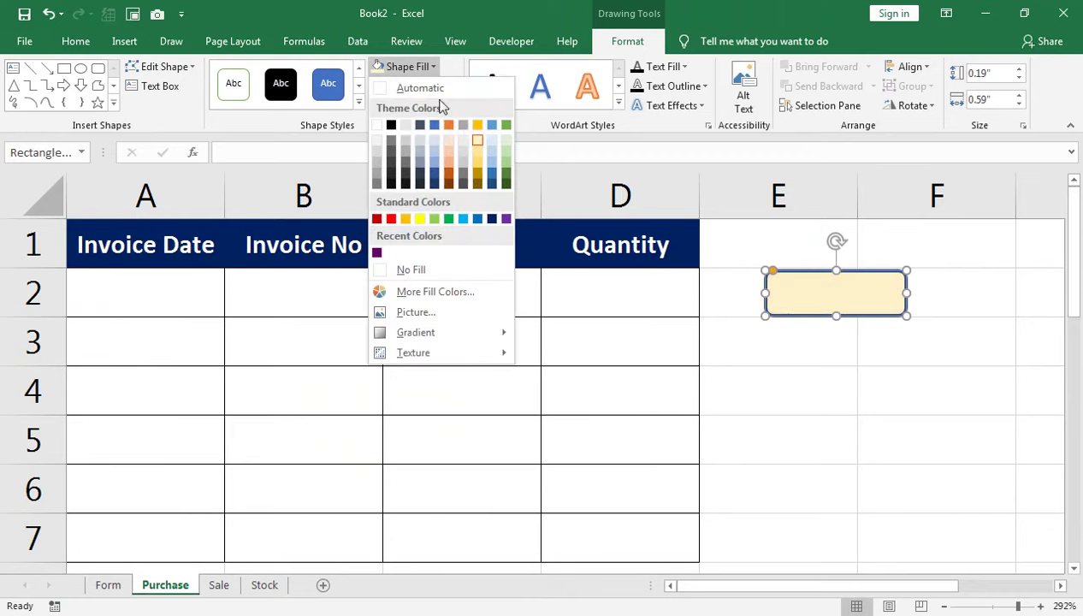
key(Escape)
click(440, 85)
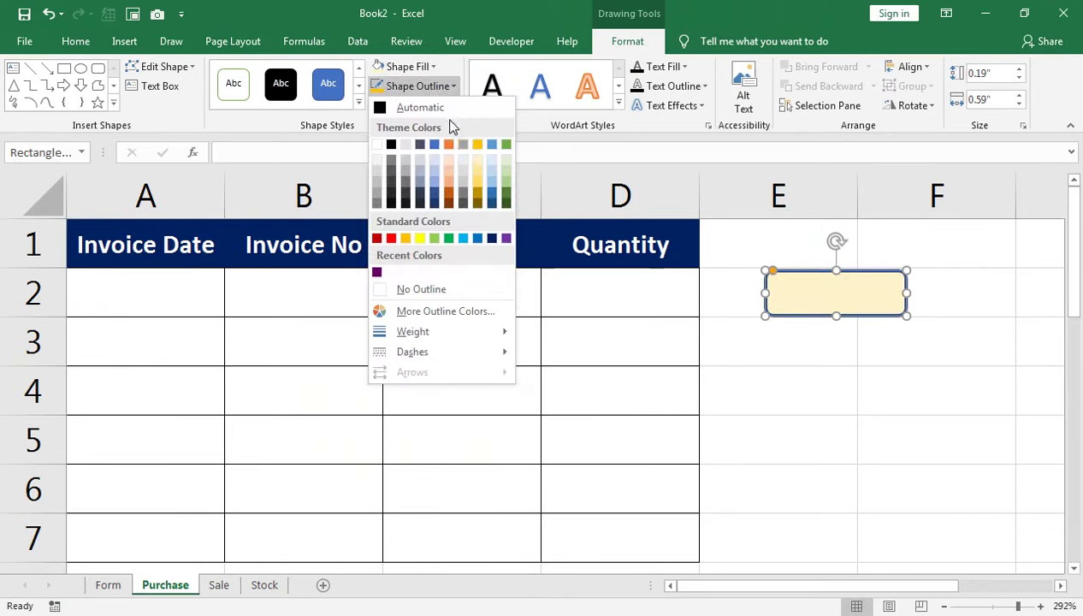
click(478, 146)
right_click(800, 299)
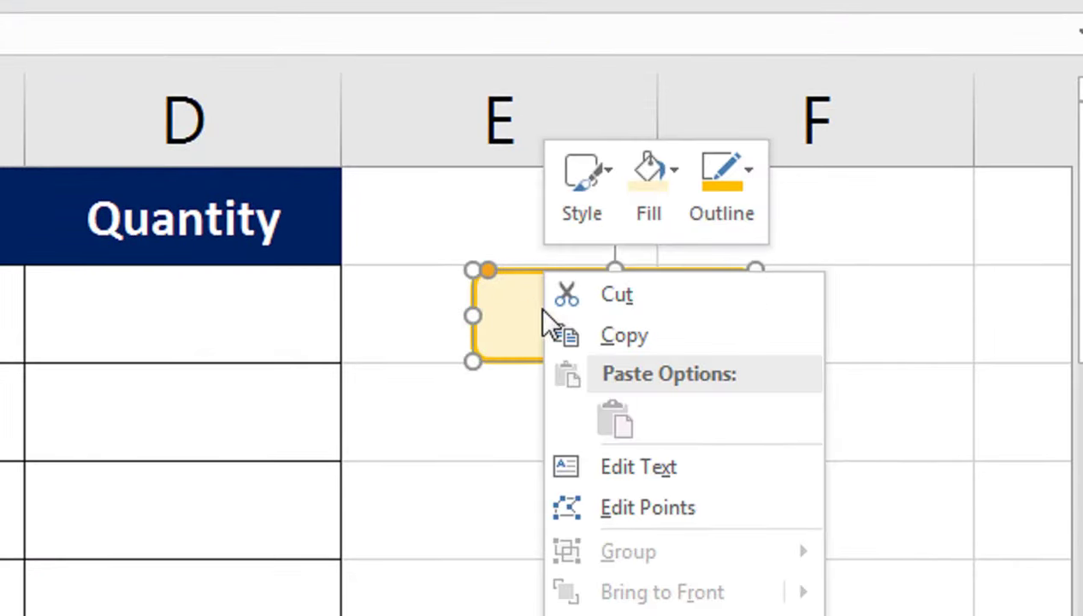
Label the shape 'Form' in smaller, bold, red text centred vertically.
click(614, 416)
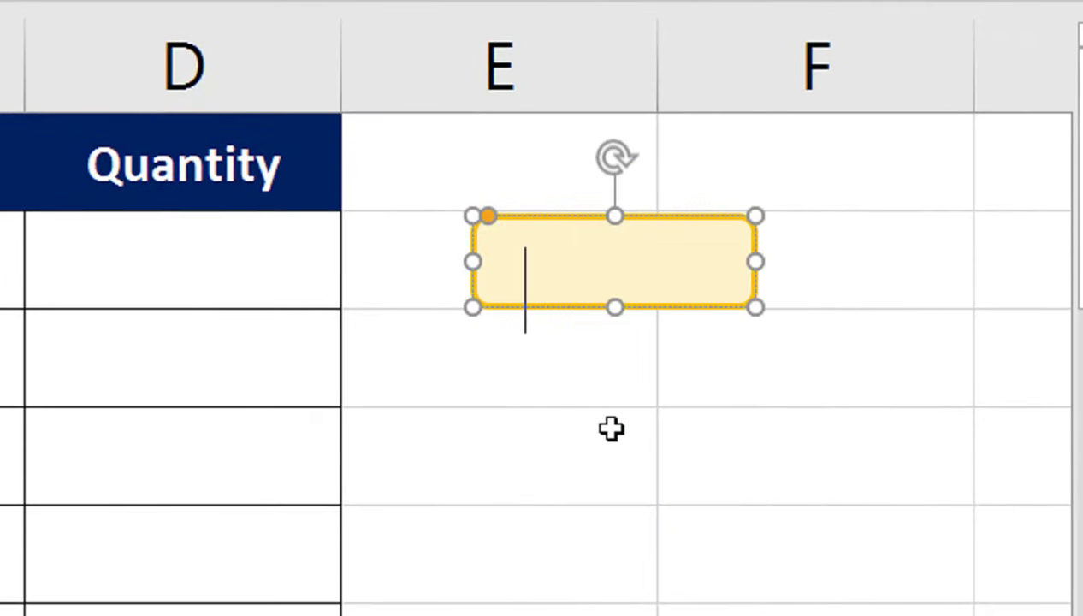
text(Form)
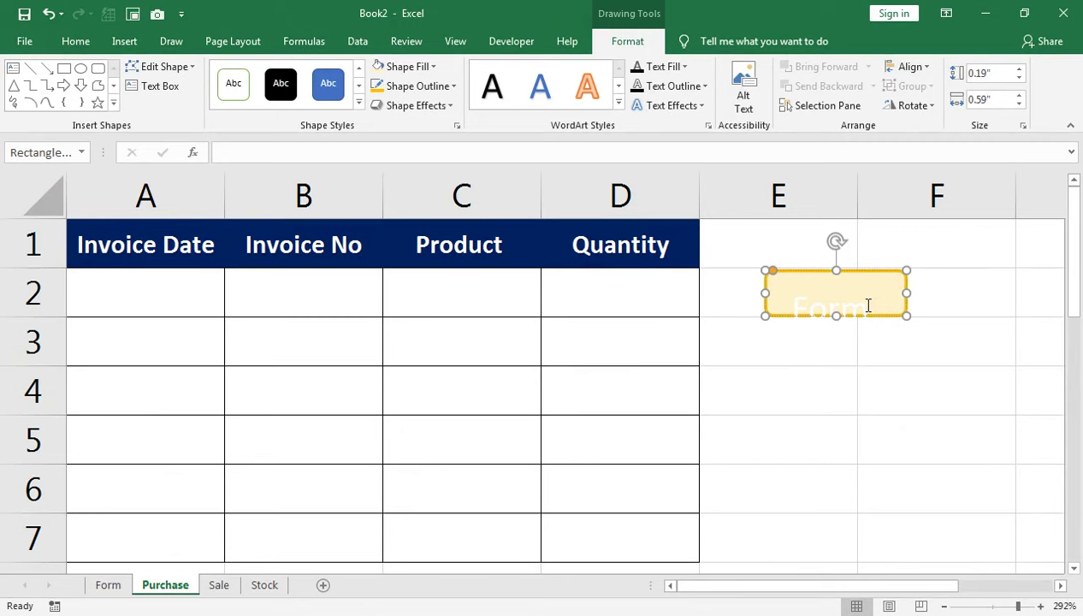
double_click(867, 306)
click(75, 41)
click(232, 74)
click(232, 74)
click(231, 74)
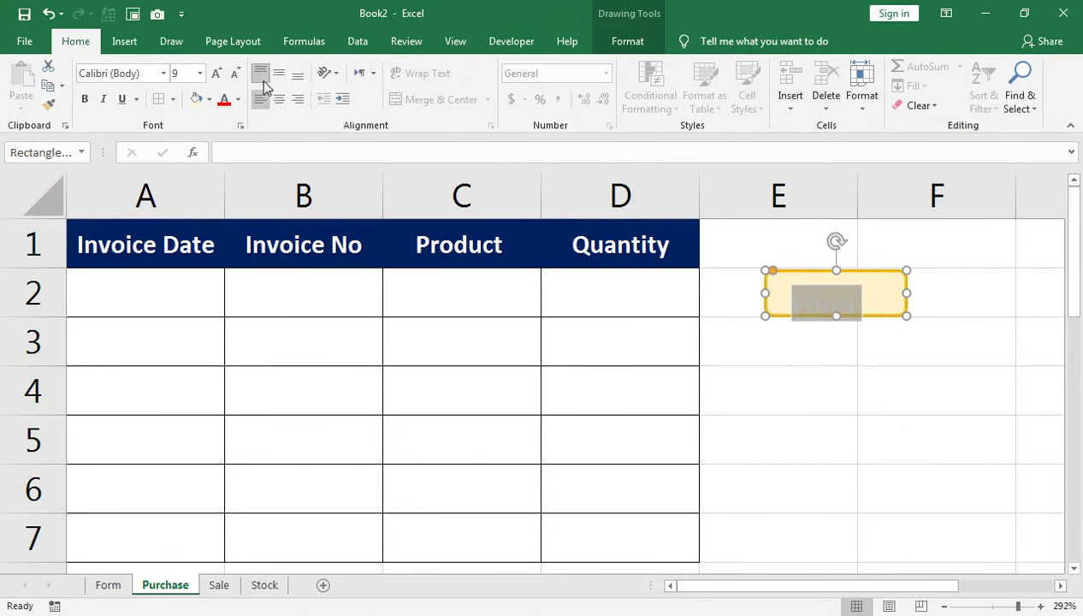
click(278, 73)
click(237, 99)
click(239, 252)
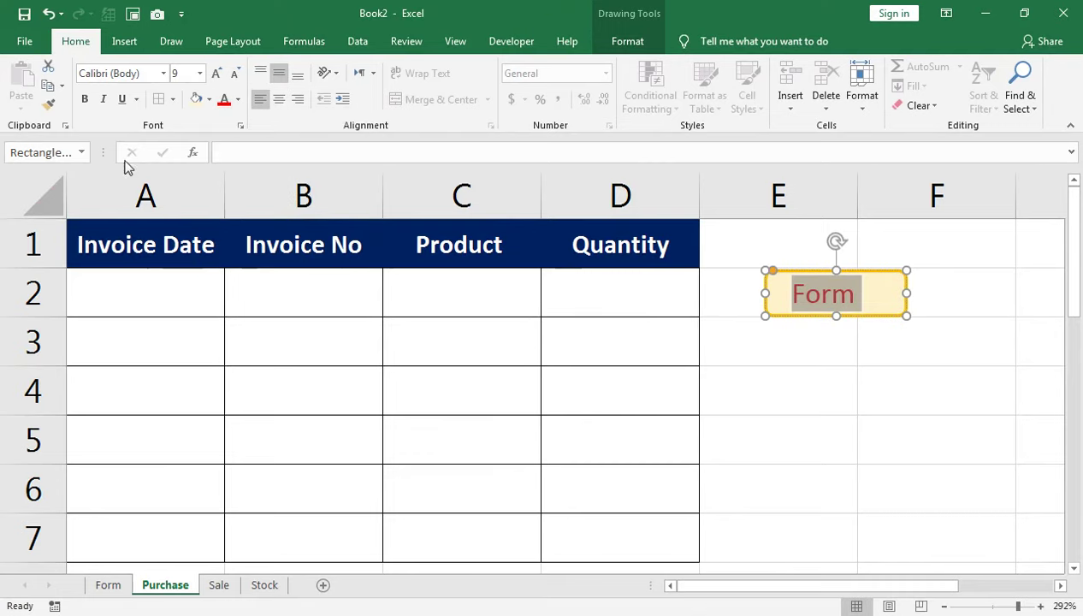
click(84, 99)
Centre the Form text horizontally, nudge the shape, and hide the Purchase sheet's gridlines.
click(788, 333)
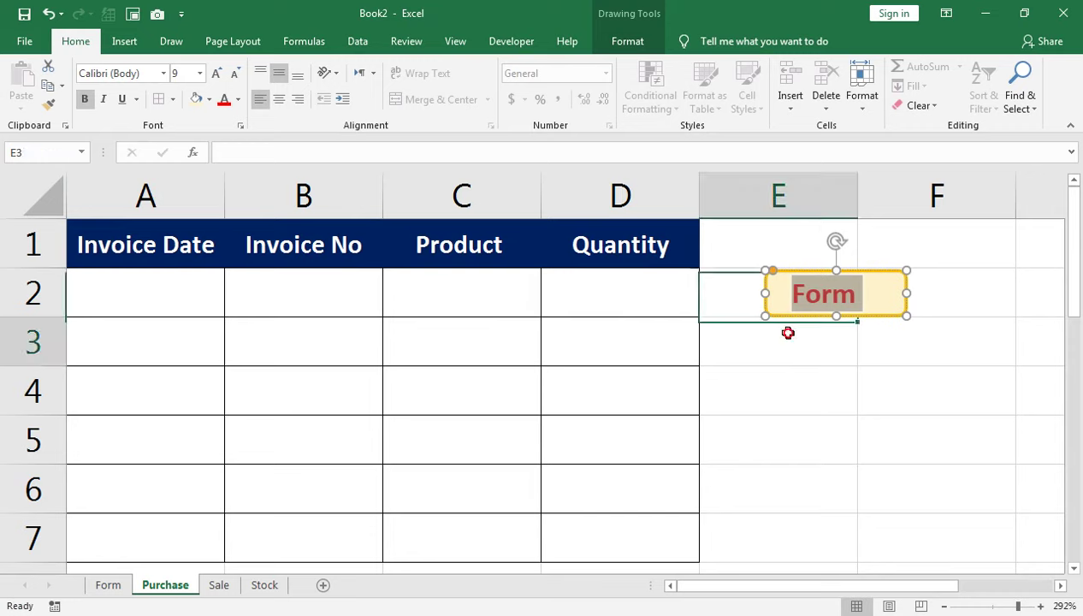
click(849, 321)
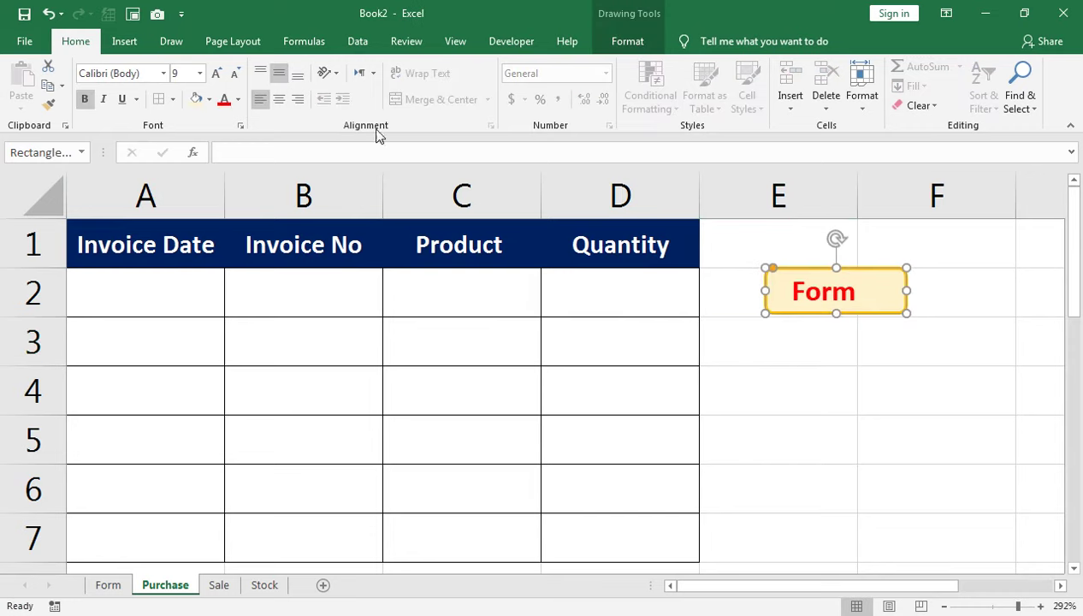
click(279, 100)
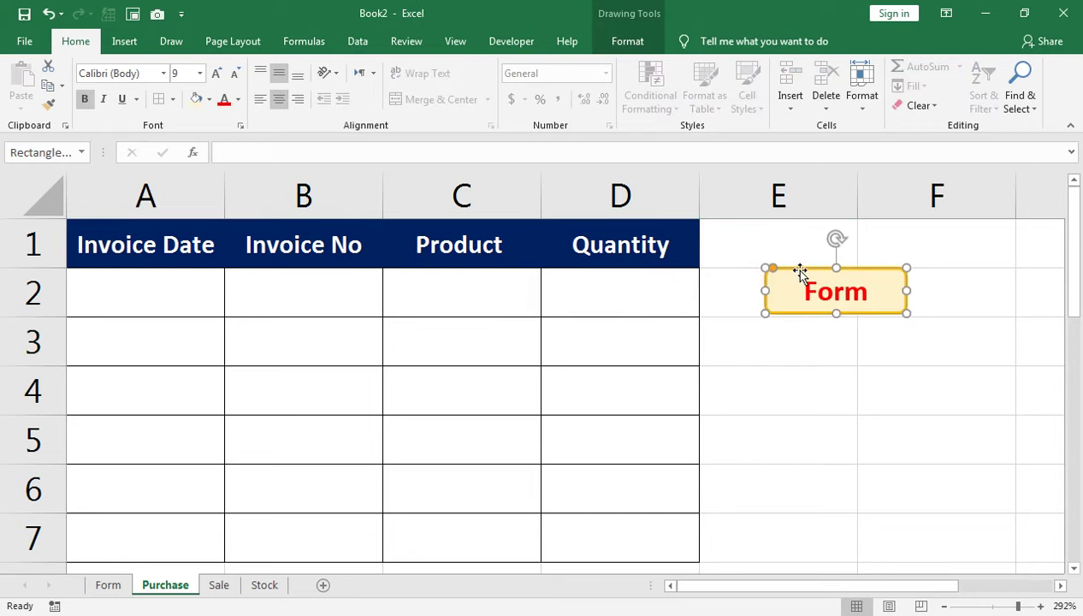
drag(813, 272, 818, 275)
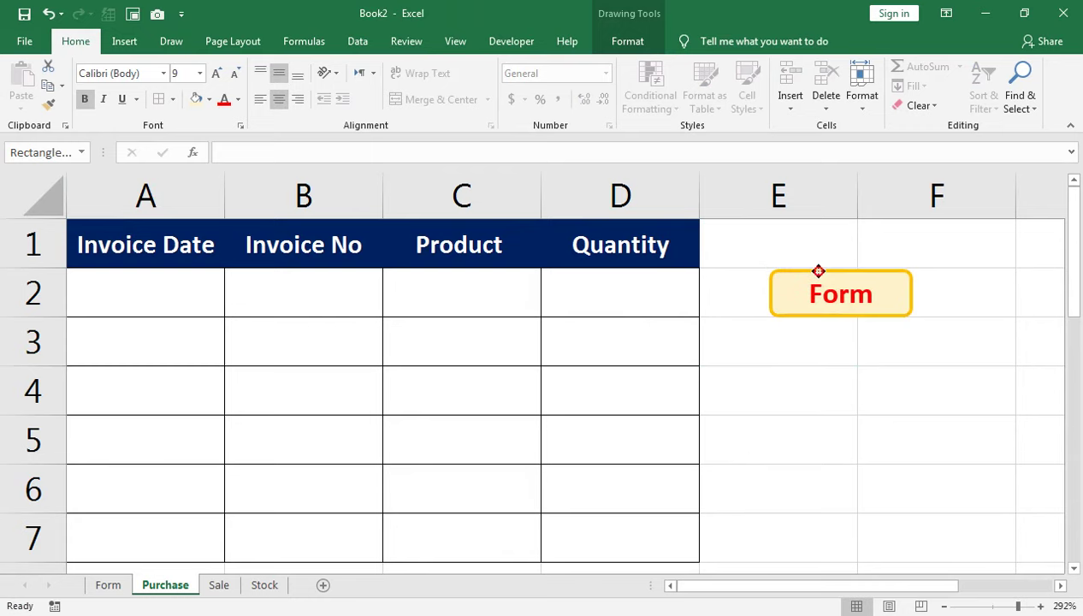
click(444, 43)
click(232, 100)
click(962, 428)
click(843, 313)
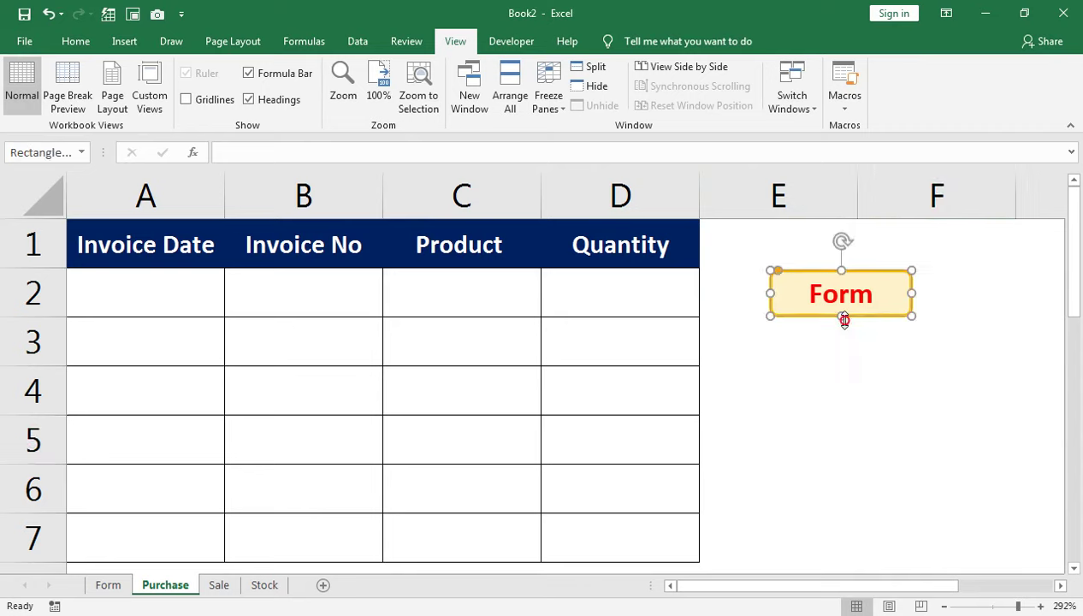
Paste a copy of the Form button near F2 on the Sale sheet and hide its gridlines.
click(219, 585)
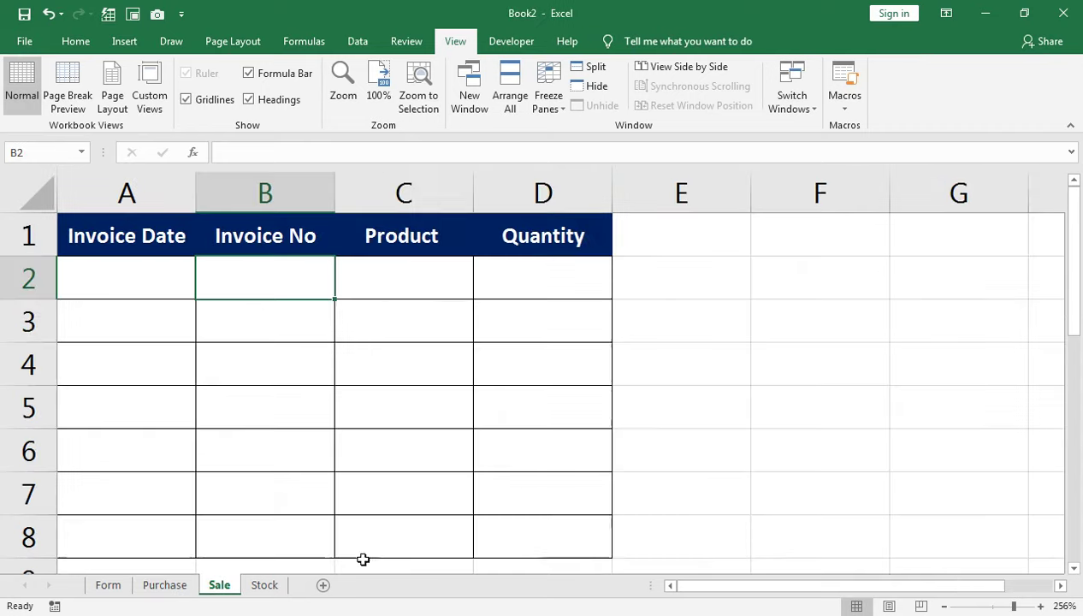
click(755, 259)
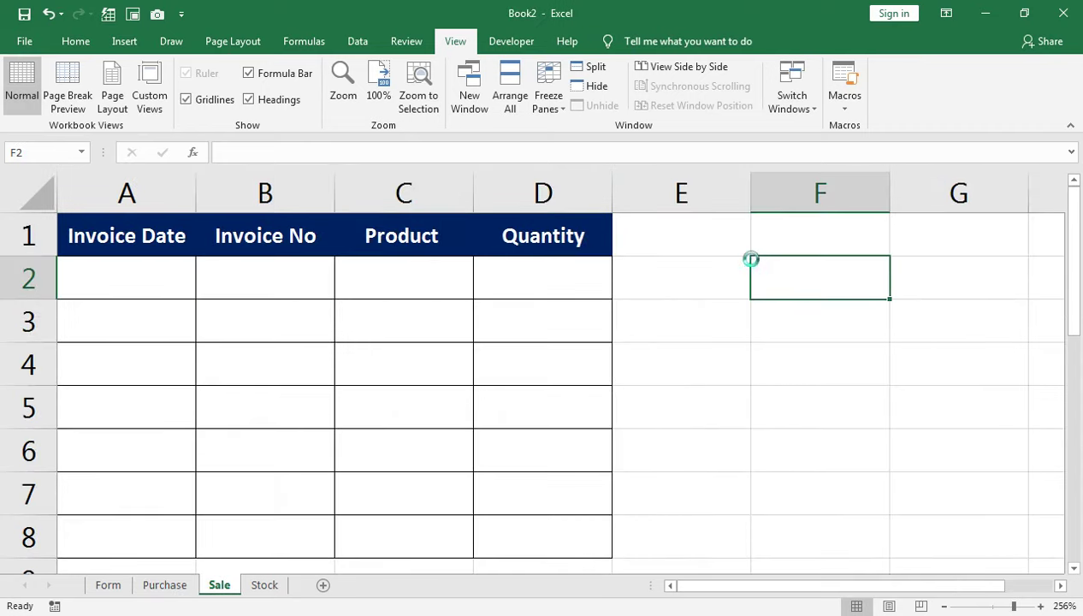
key(ctrl+v)
drag(787, 256, 791, 258)
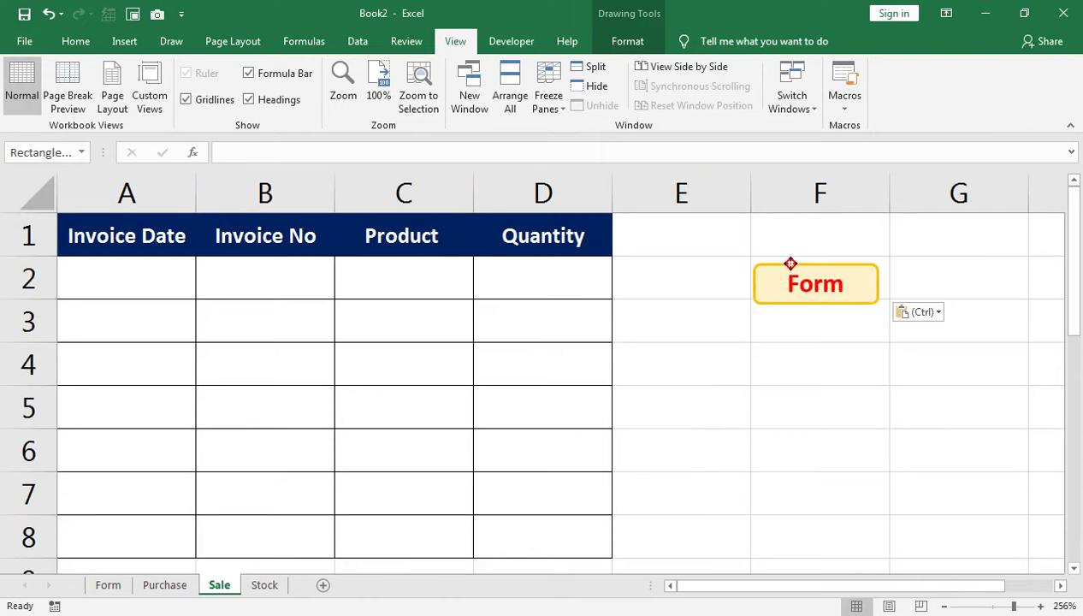
click(790, 257)
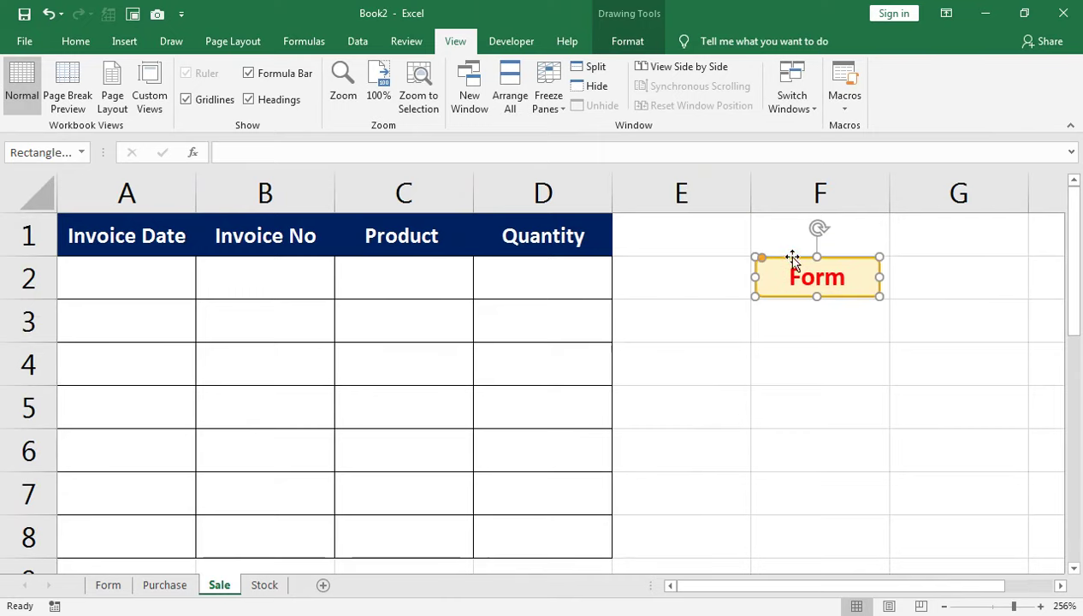
click(217, 96)
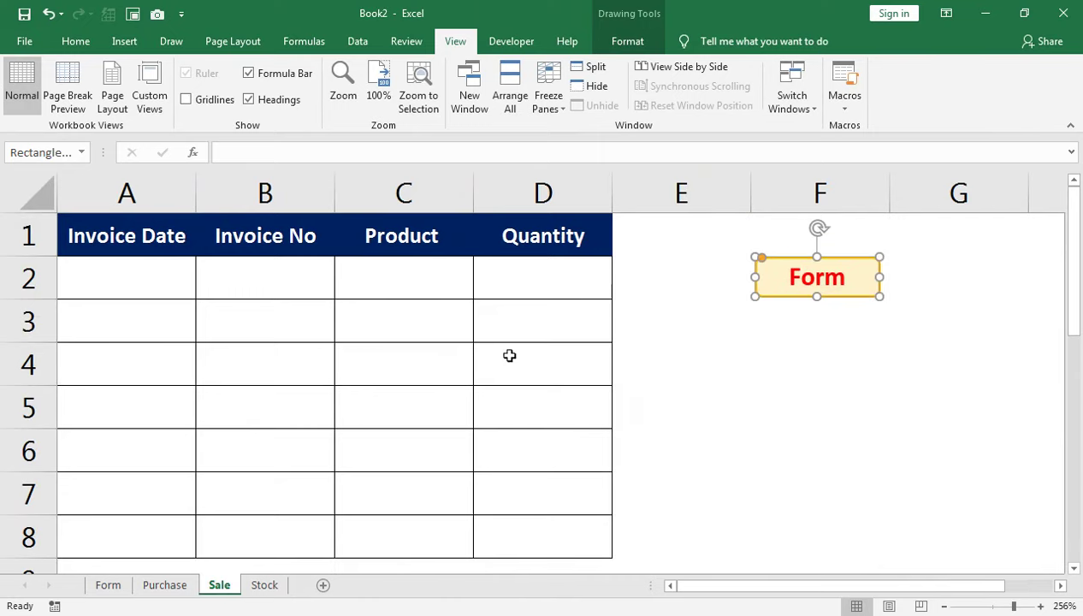
Paste another Form button at E2 on the Stock sheet, hide its gridlines, and return to Purchase.
click(264, 585)
click(695, 281)
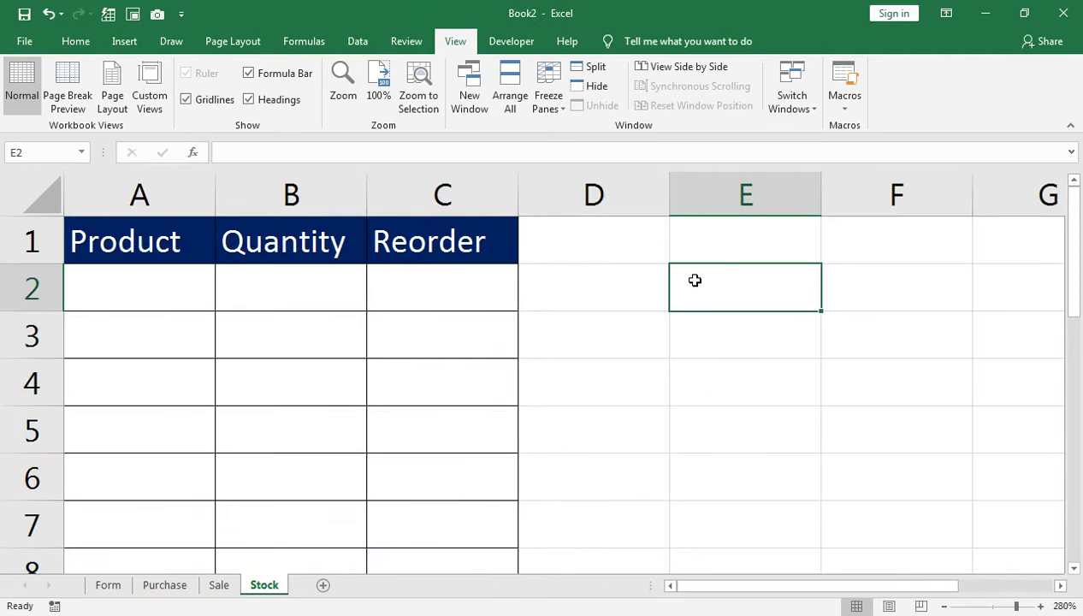
key(ctrl+v)
drag(699, 263, 705, 269)
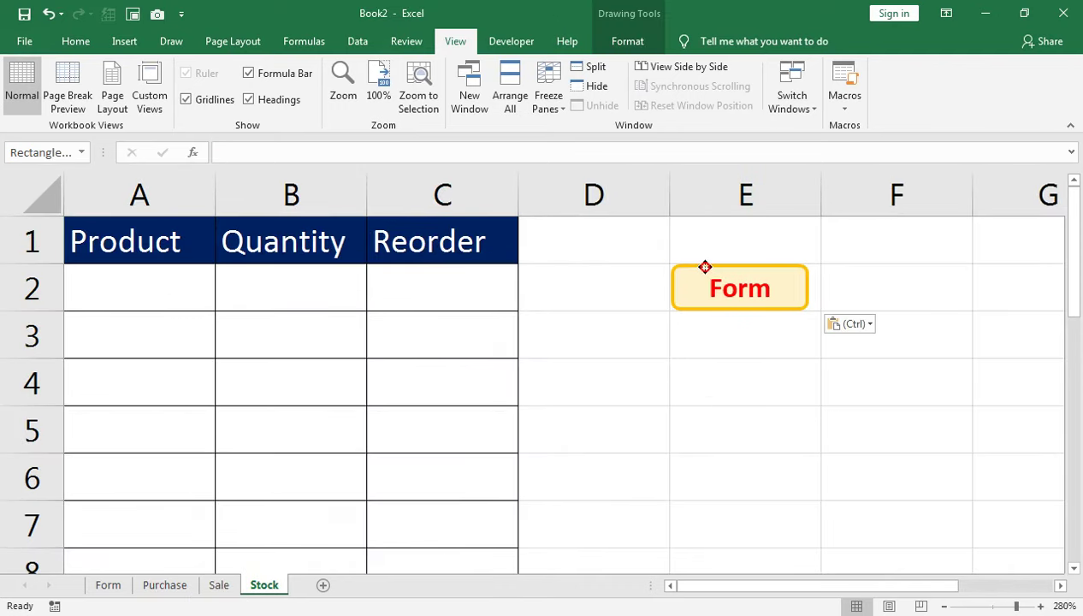
click(186, 99)
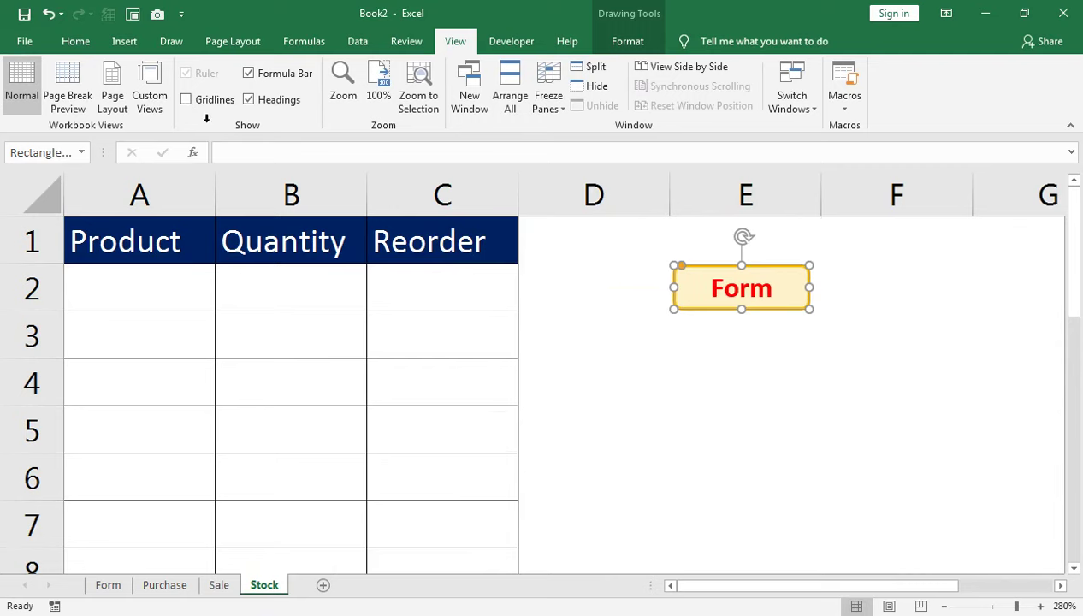
click(171, 585)
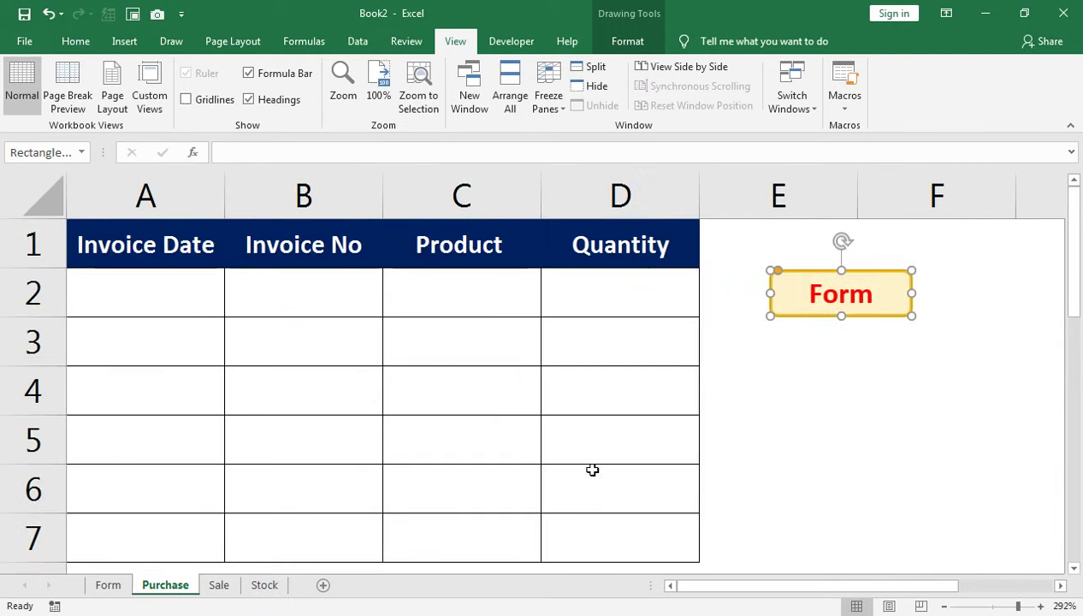
click(790, 333)
right_click(798, 273)
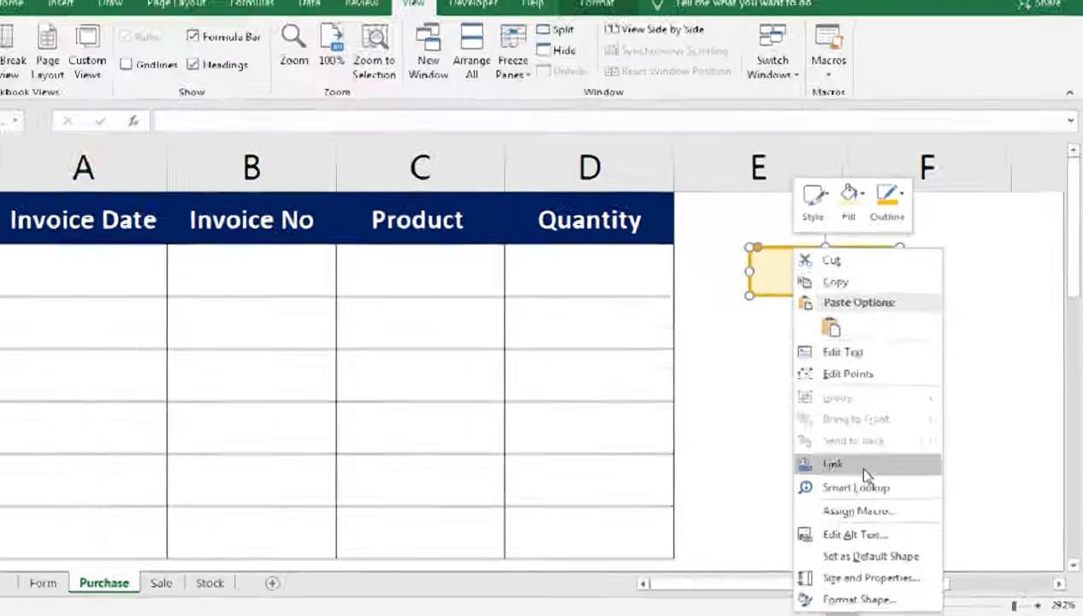
Hyperlink the Purchase sheet's Form button to the Form sheet via Place in This Document.
click(879, 477)
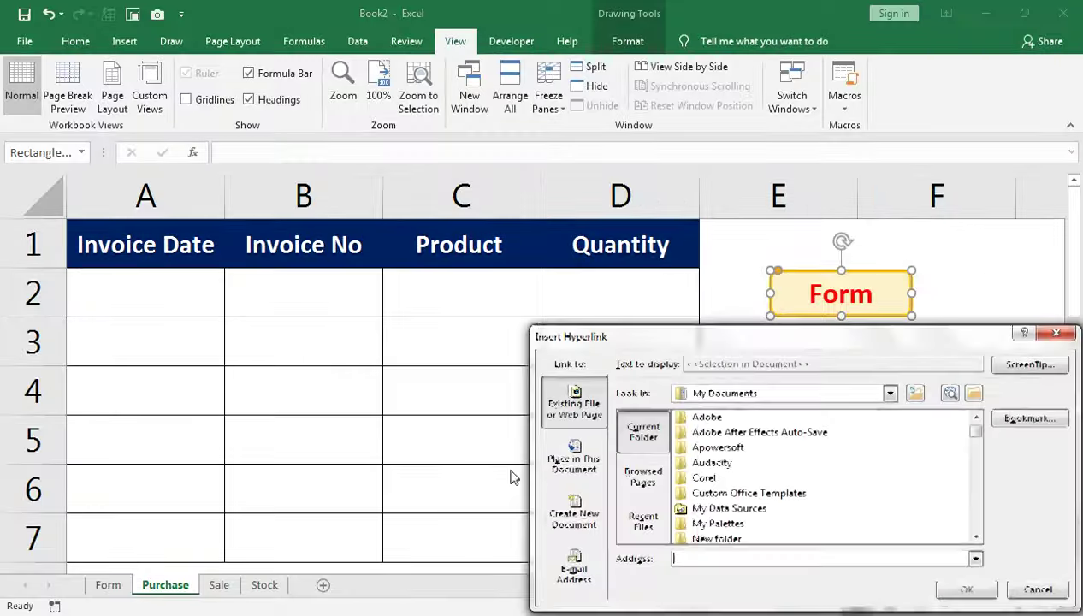
click(1069, 263)
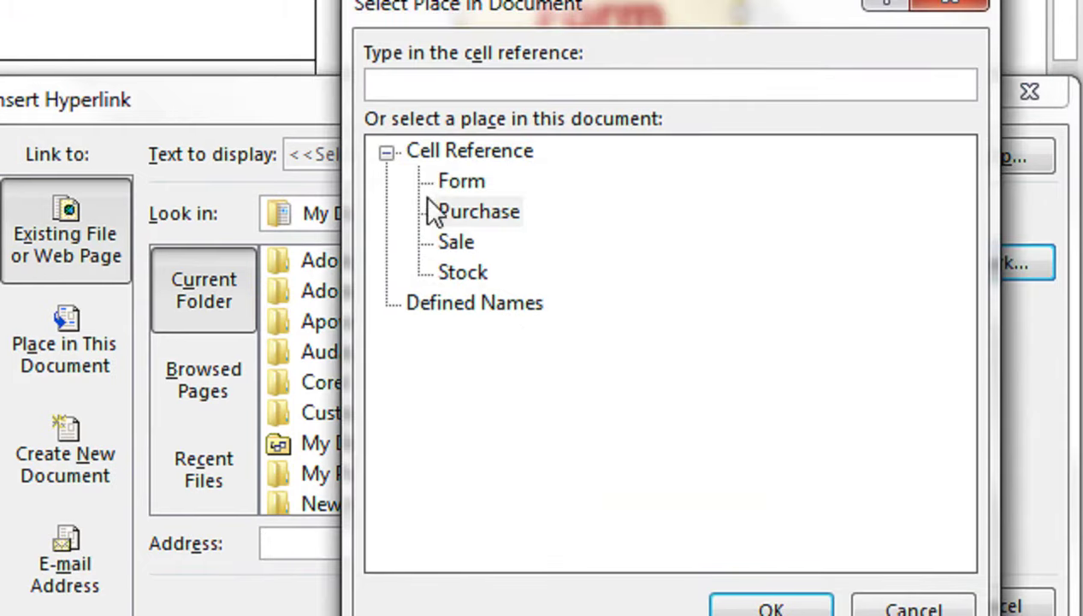
click(466, 183)
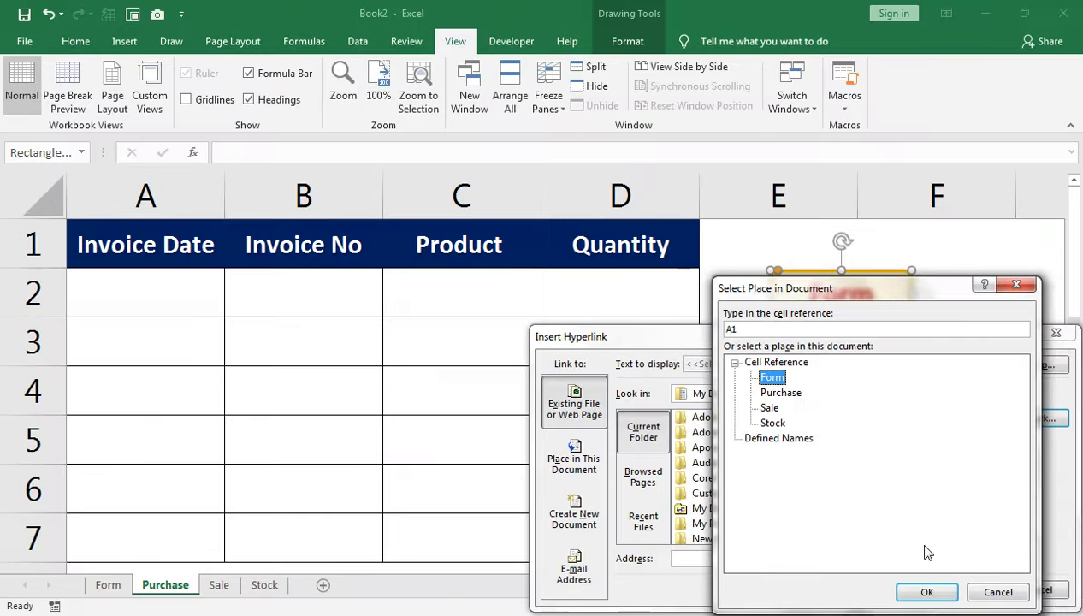
click(920, 589)
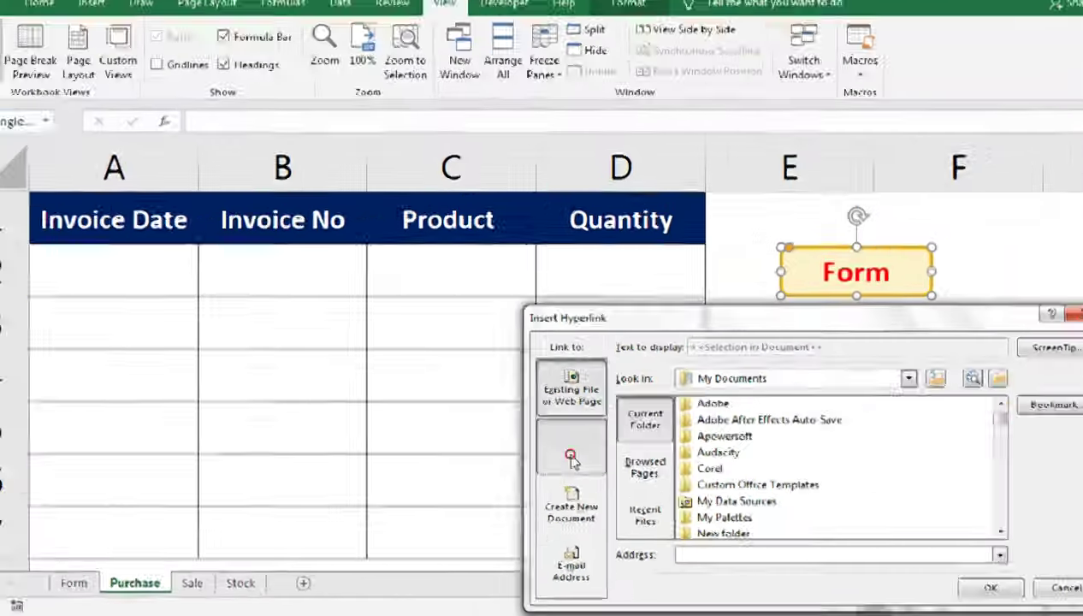
click(573, 459)
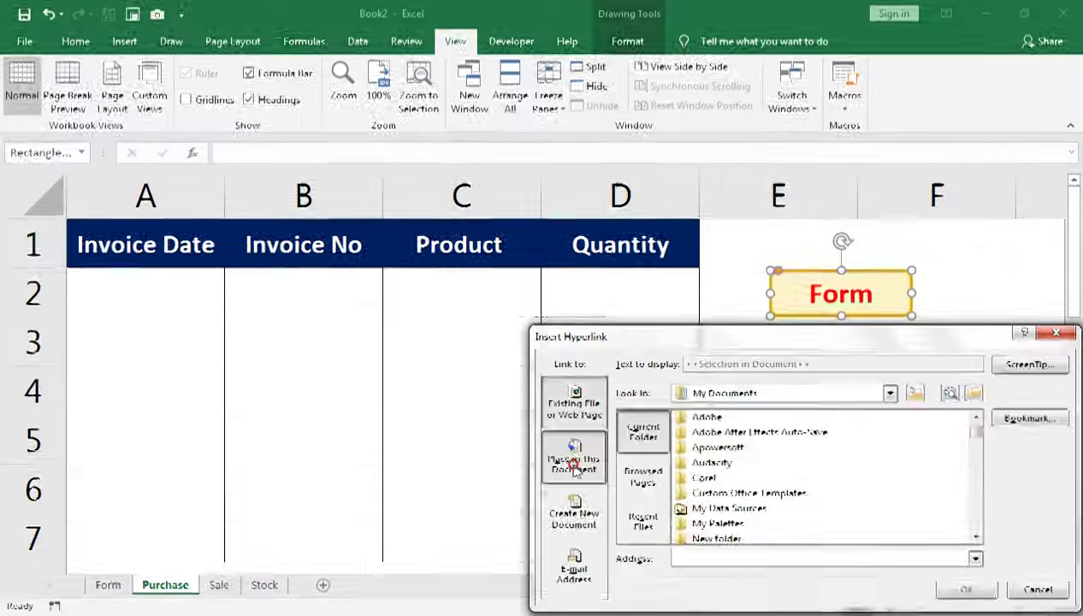
click(665, 454)
click(944, 597)
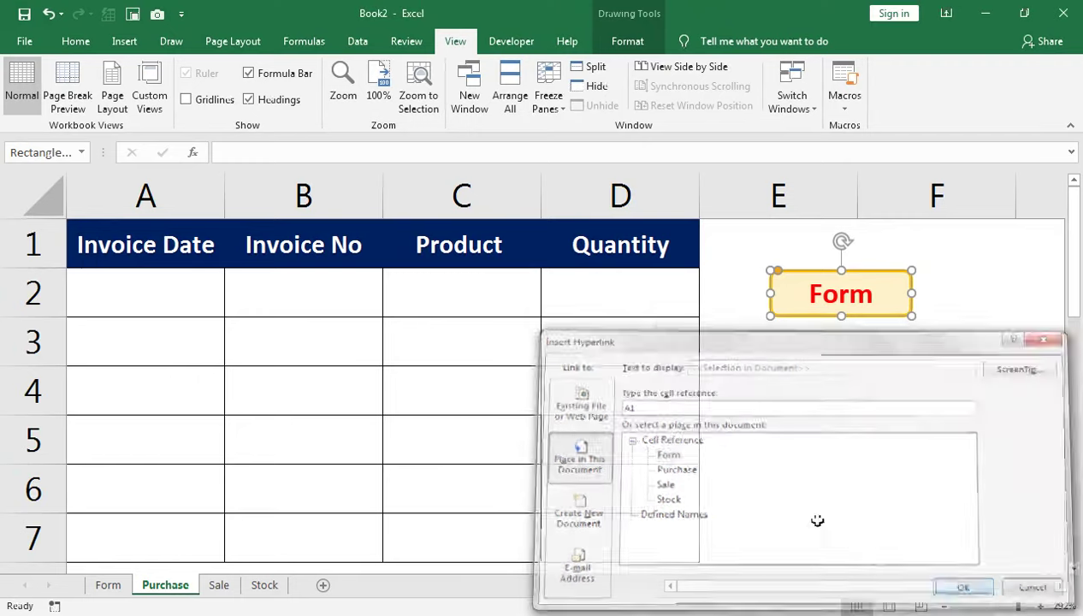
Follow the button's link to the Form sheet and select cell B3.
click(778, 338)
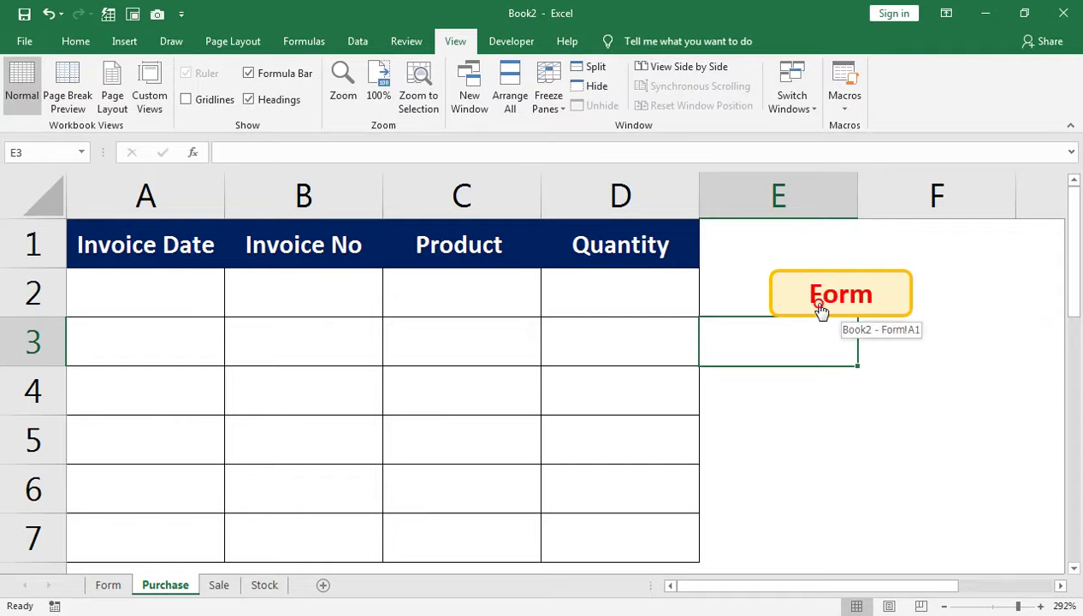
click(819, 312)
click(329, 310)
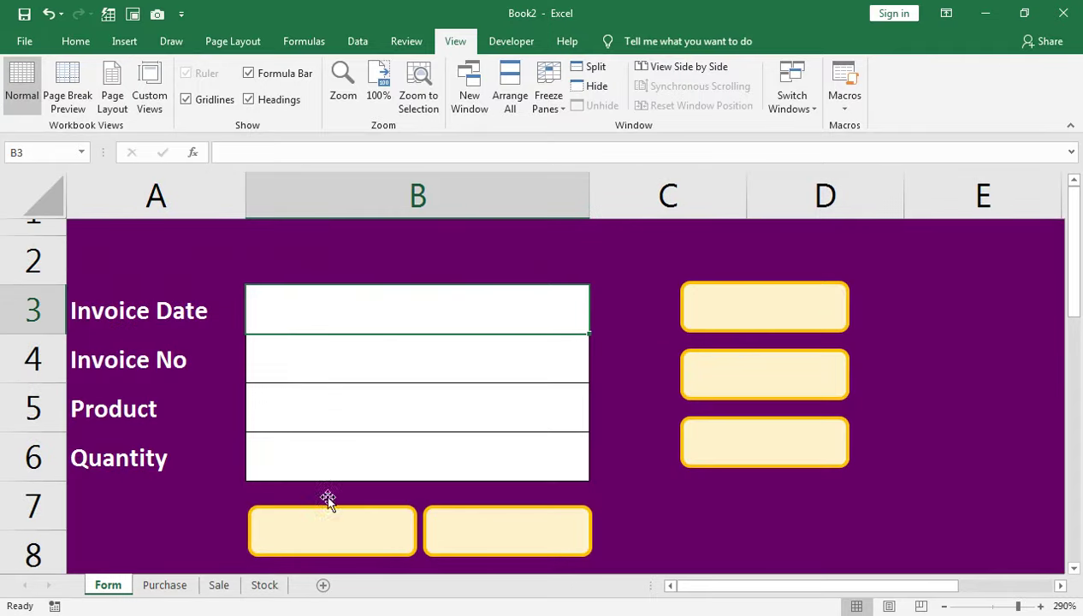
Hyperlink the Sale sheet's Form button to the Form sheet.
click(218, 585)
right_click(851, 292)
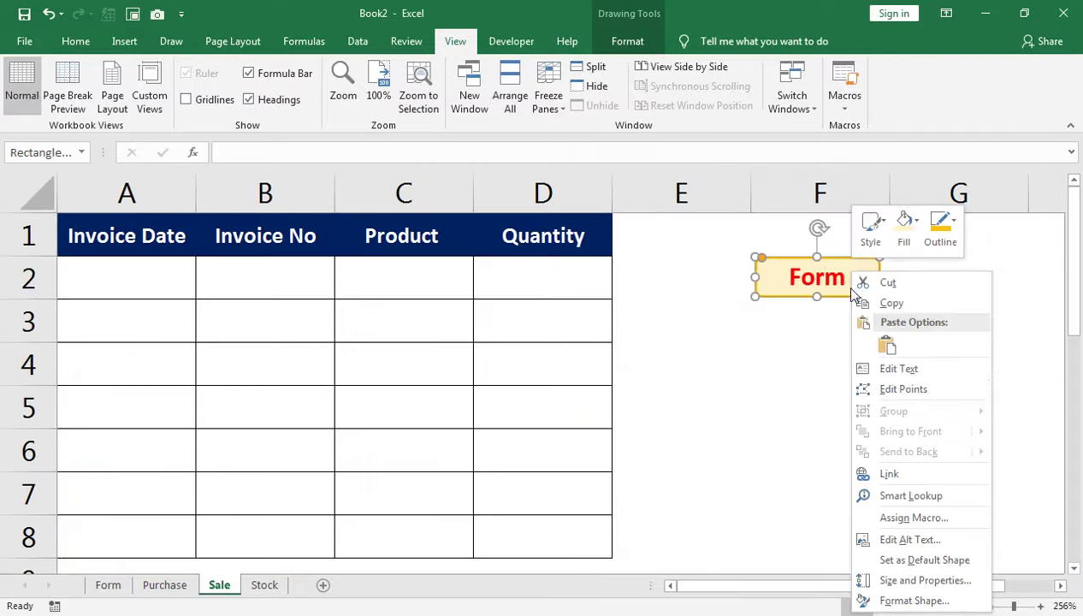
click(701, 332)
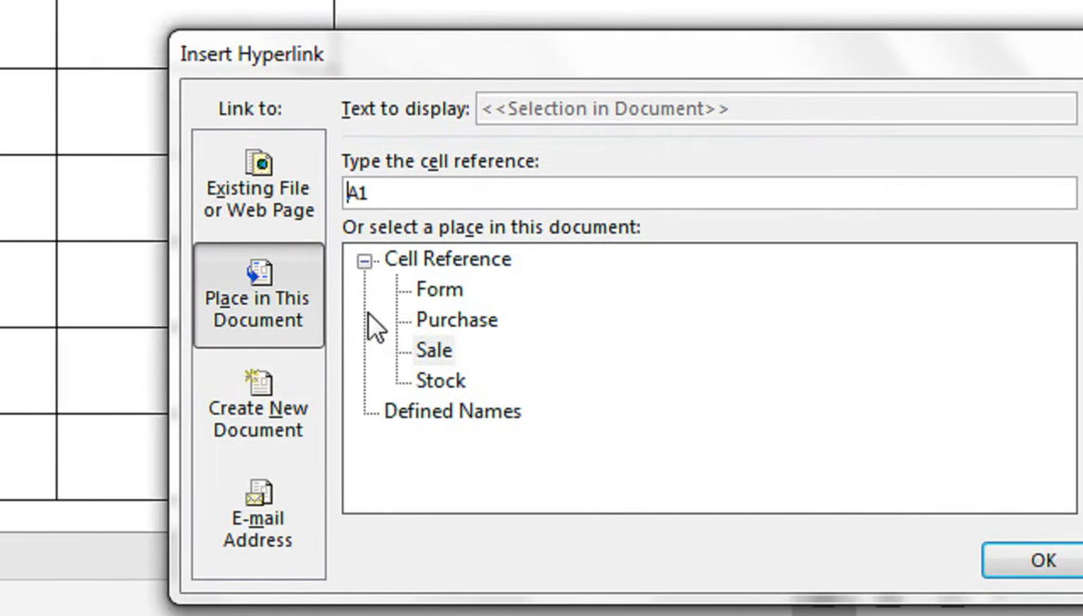
click(440, 291)
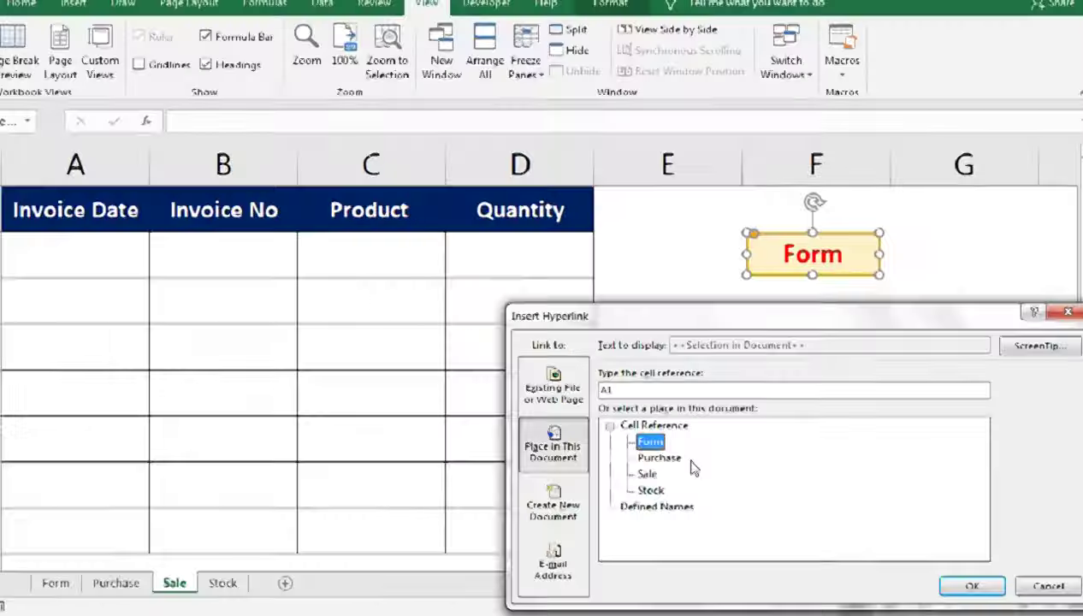
click(966, 588)
click(491, 285)
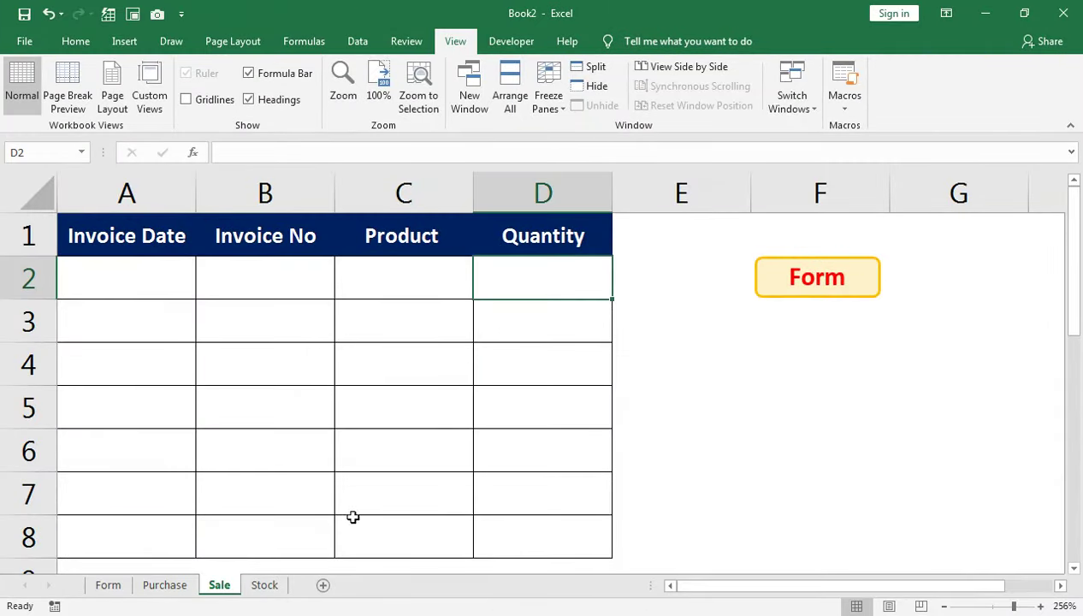
Hyperlink the Stock sheet's Form button to the Form sheet.
click(268, 588)
right_click(546, 321)
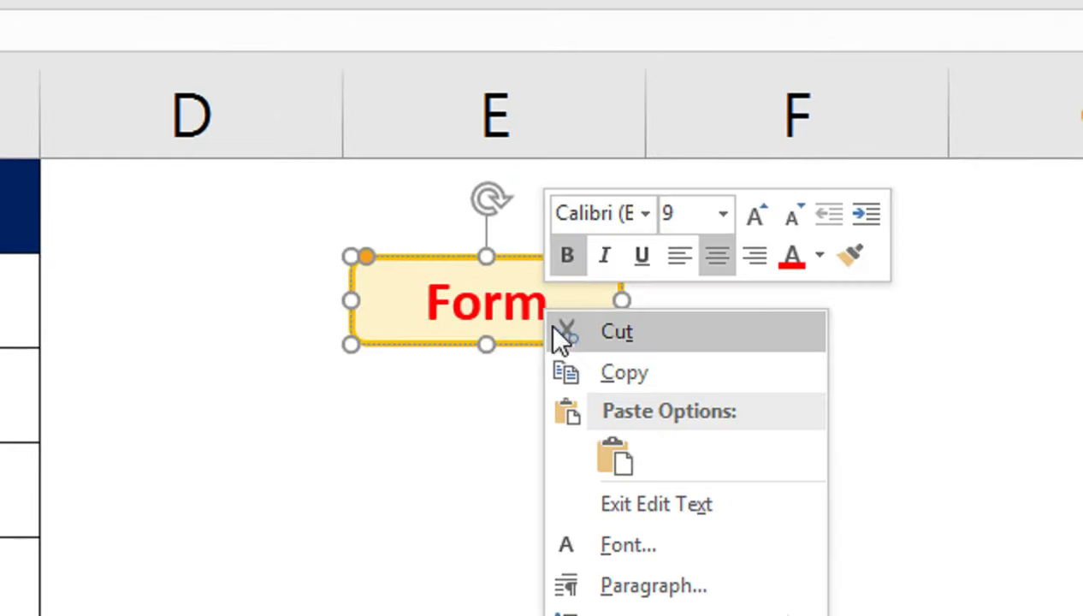
right_click(501, 345)
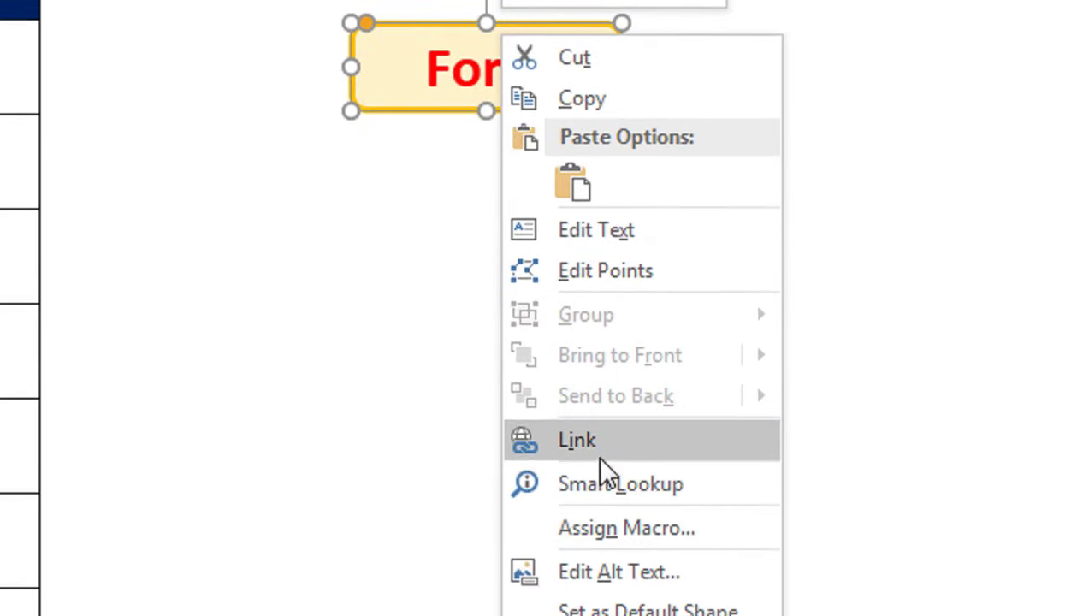
click(600, 452)
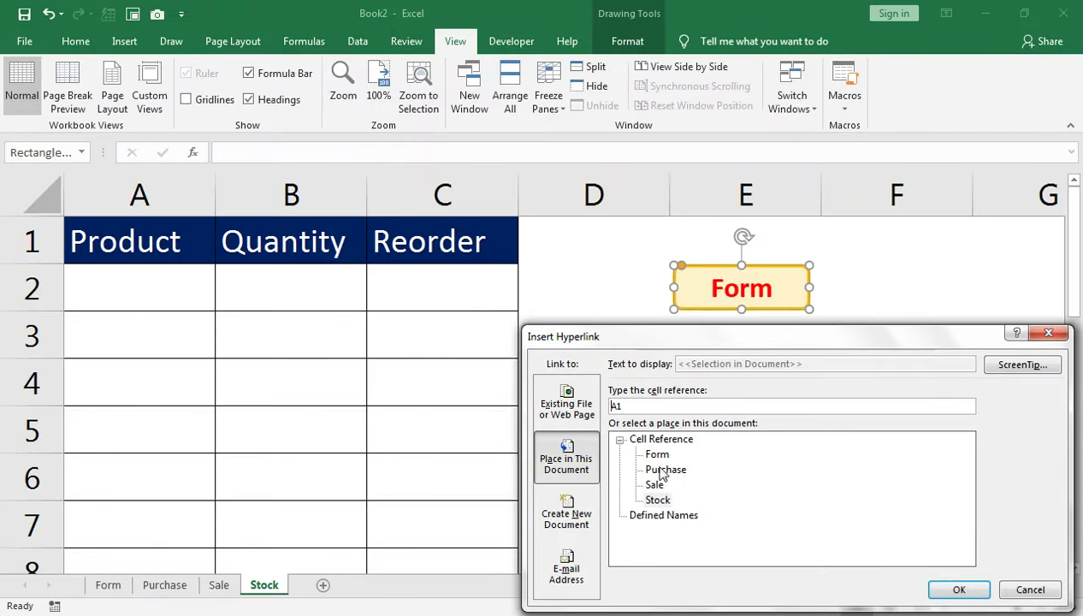
click(657, 454)
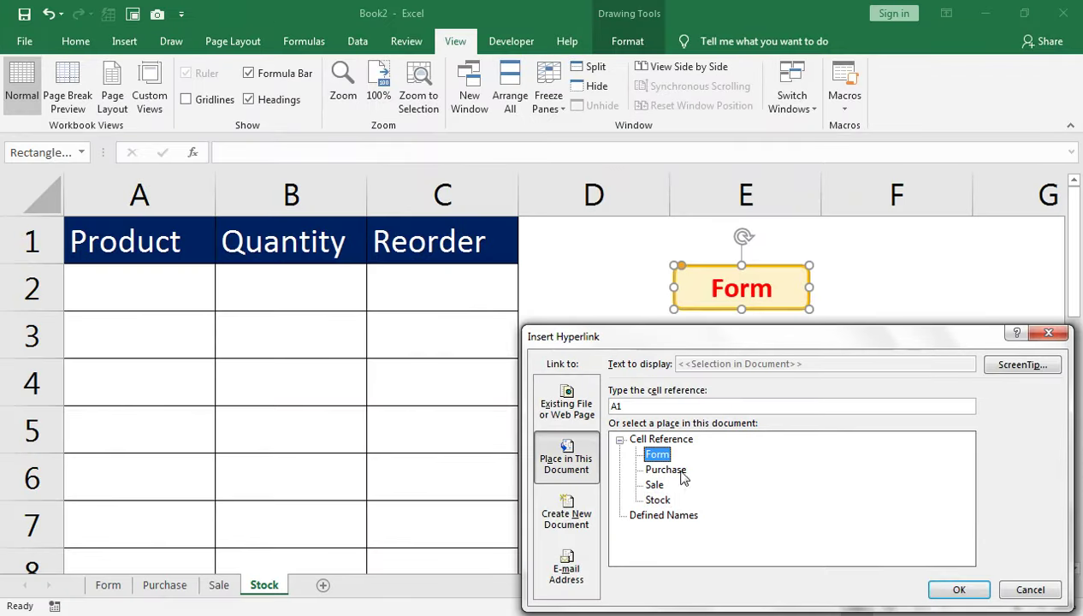
click(959, 589)
click(348, 308)
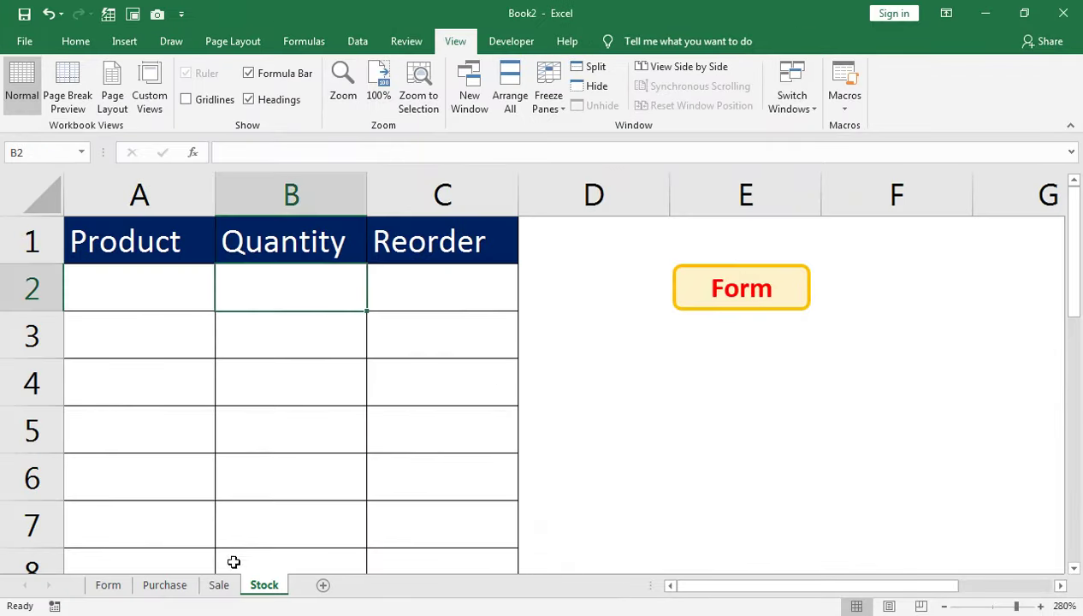
On the Form sheet, change the top yellow shape through its shortcut menu.
click(108, 585)
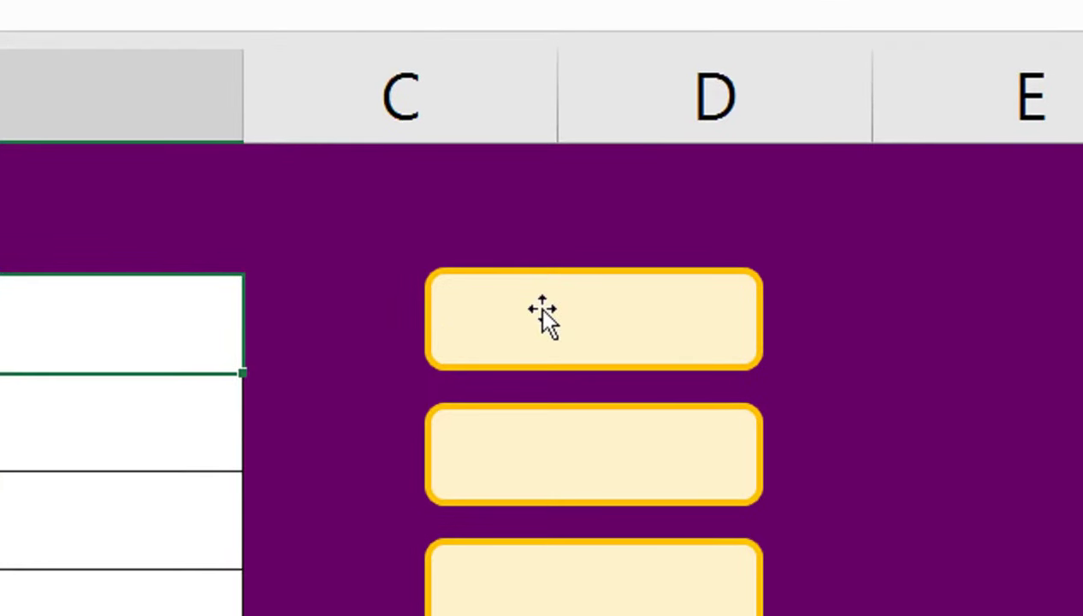
right_click(556, 291)
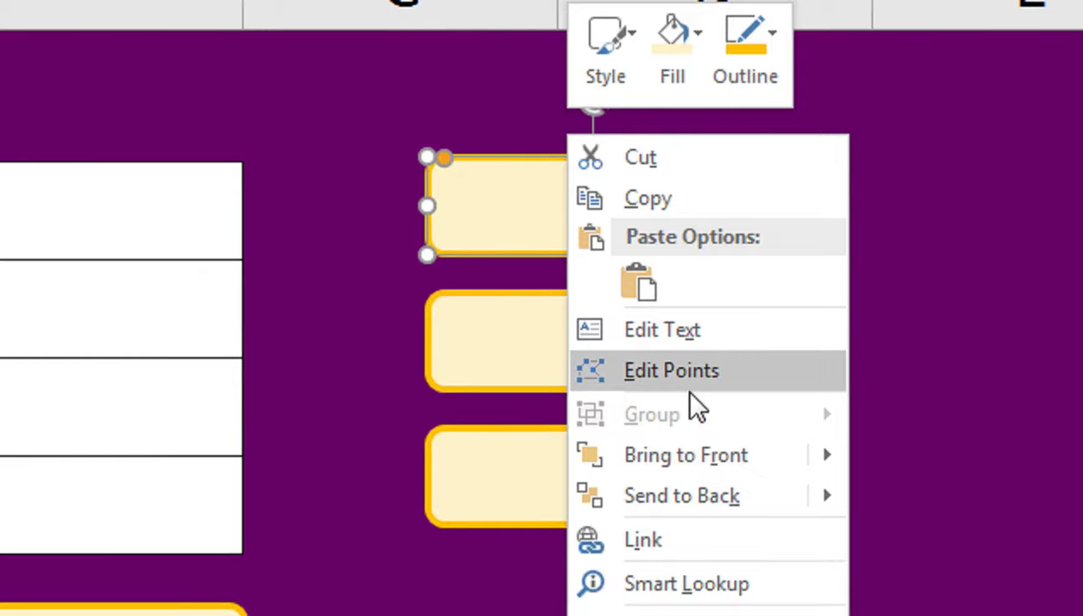
click(684, 373)
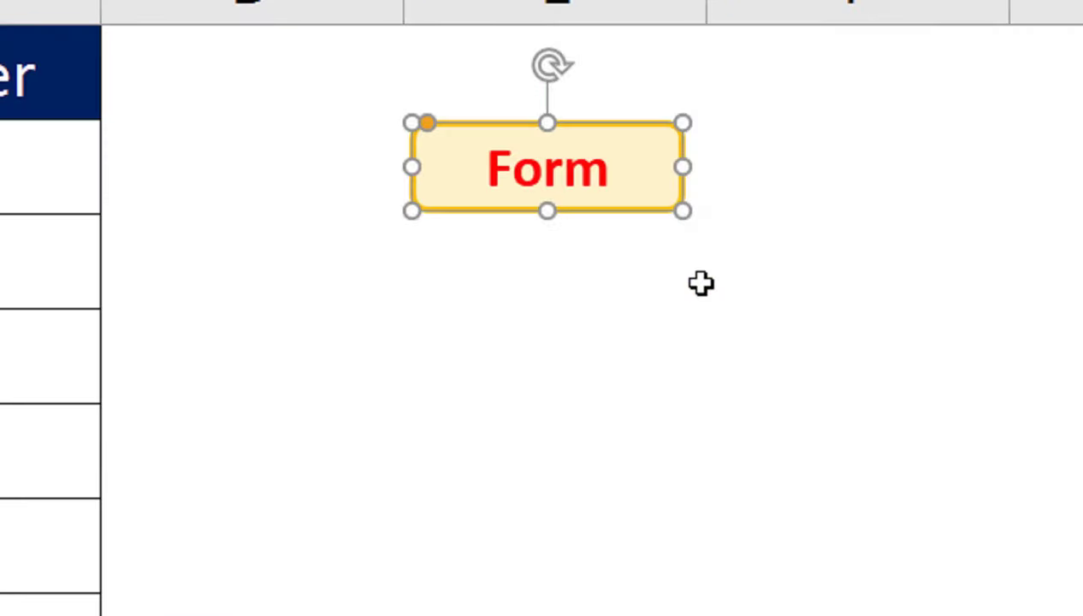
click(791, 345)
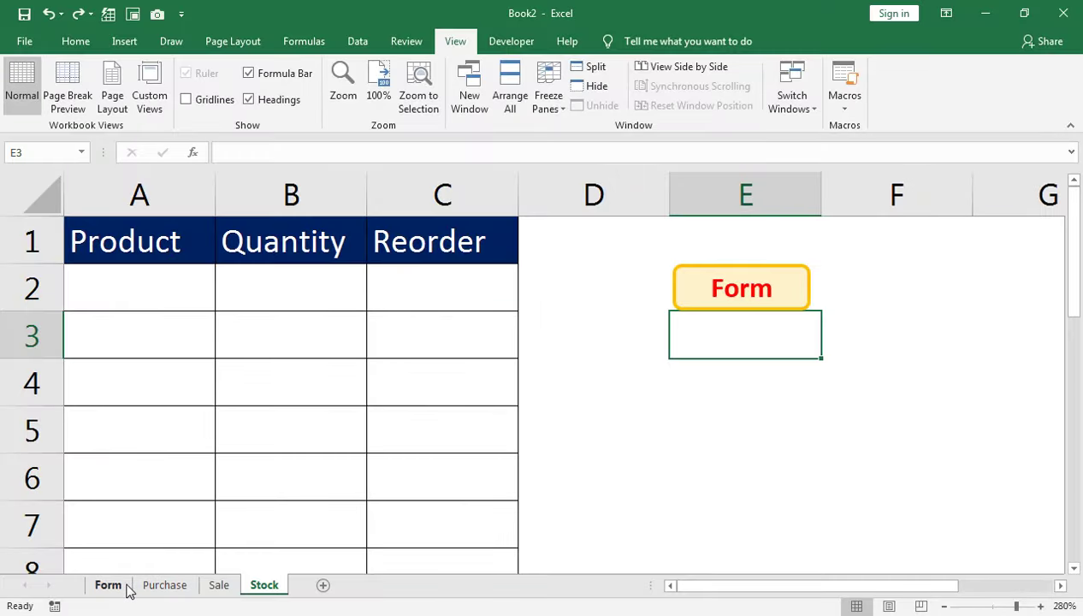
click(108, 585)
Type 'Purcha' into the top yellow button and select its text.
click(586, 167)
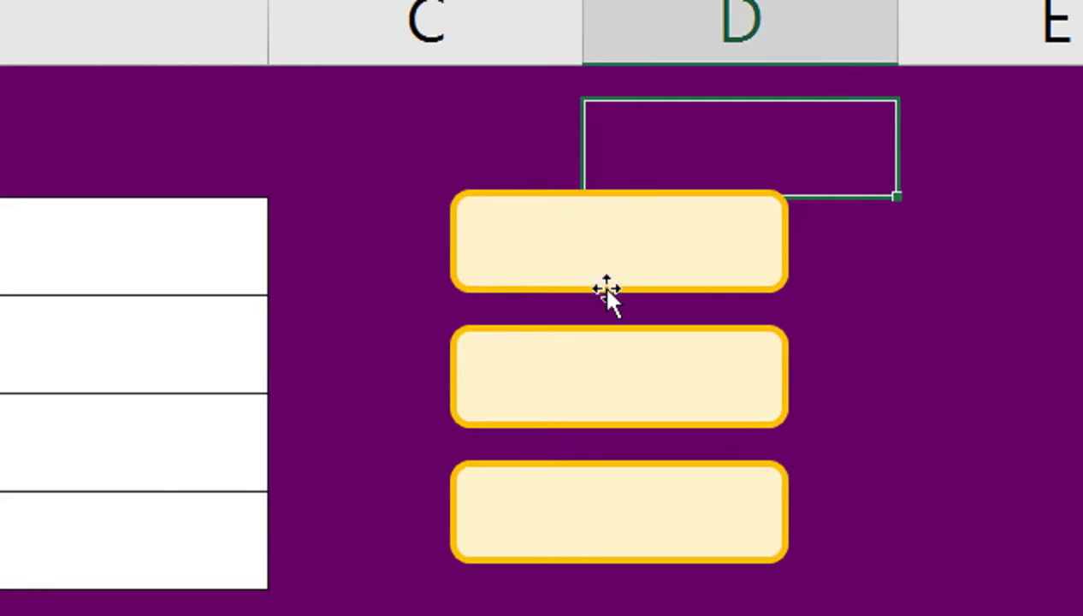
right_click(605, 289)
click(701, 351)
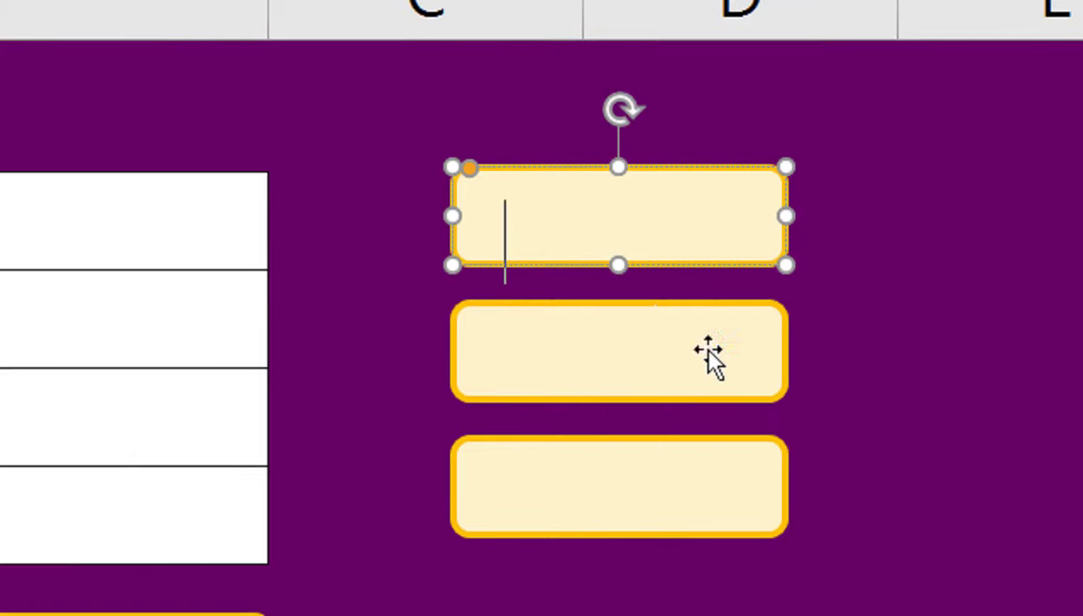
text(Purcha)
key(Return)
key(ctrl+a)
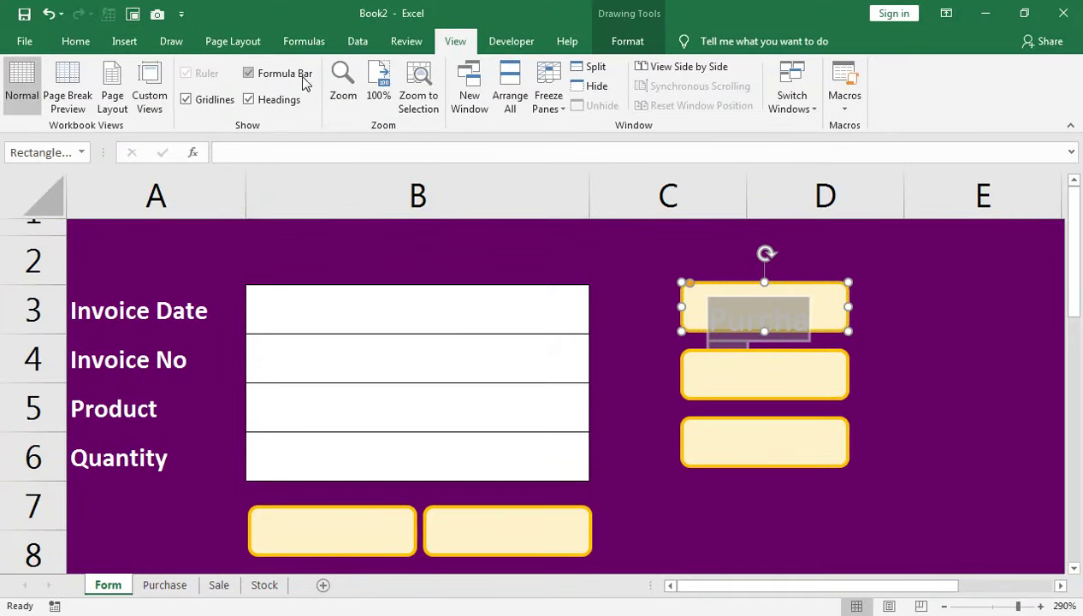
Format the Purchase label at size 8, centred both ways, black and bold.
click(75, 41)
click(233, 72)
click(233, 73)
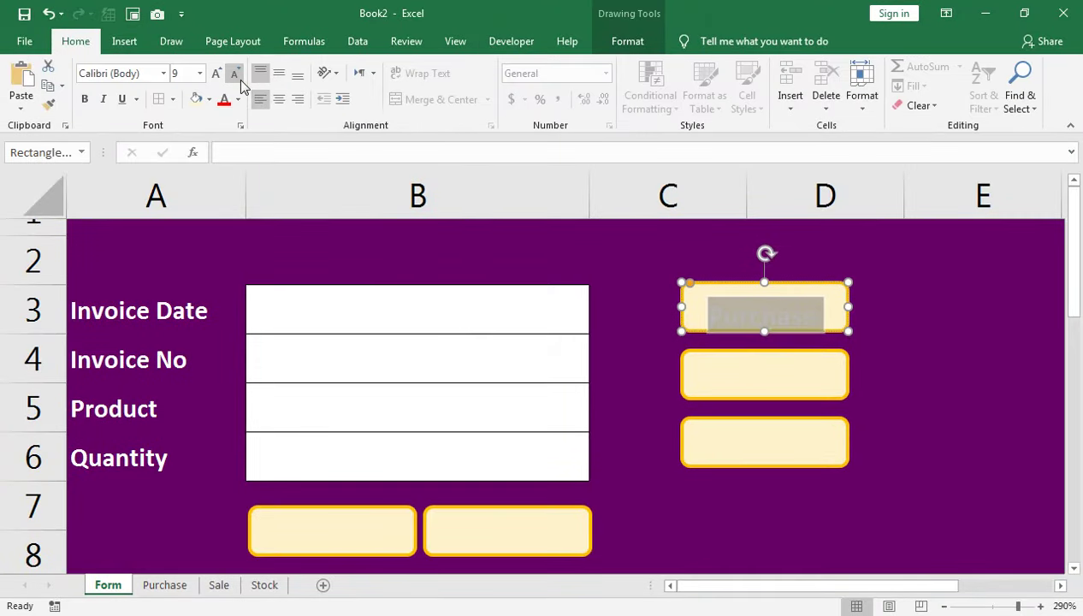
click(235, 75)
click(279, 75)
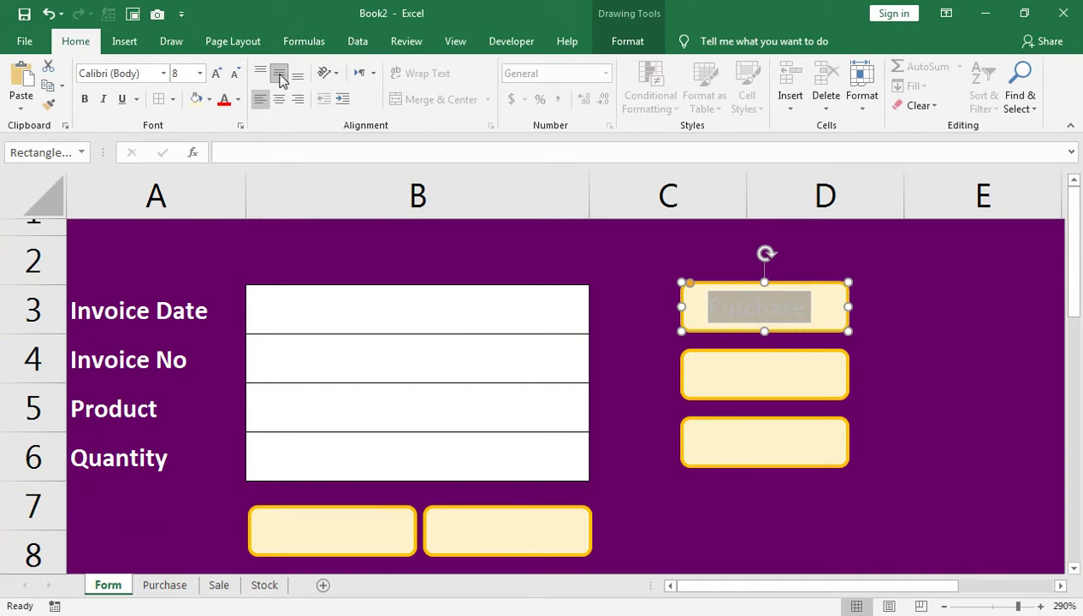
click(278, 99)
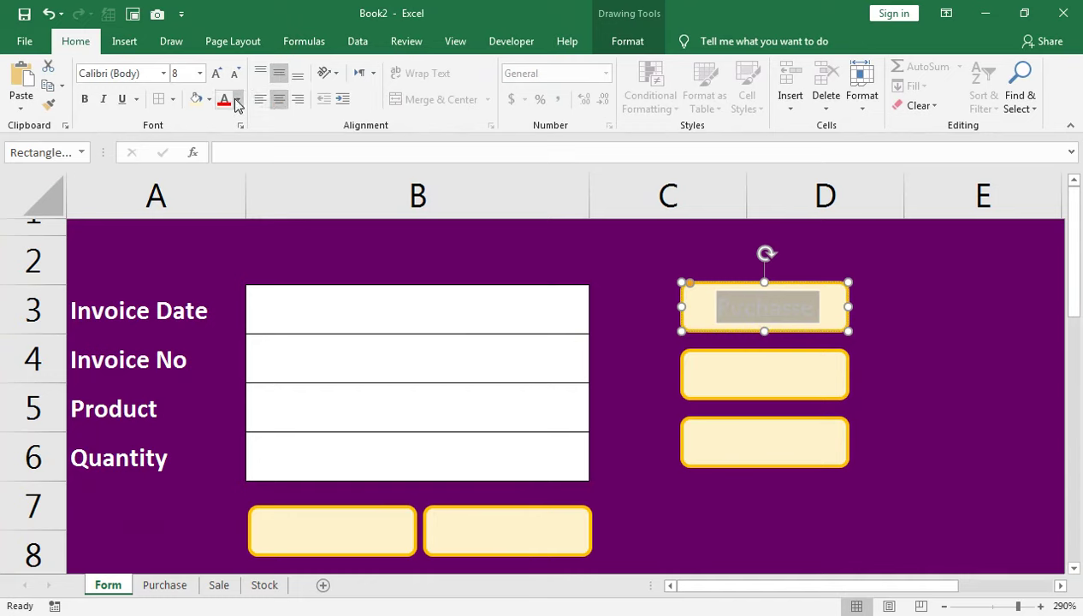
click(238, 101)
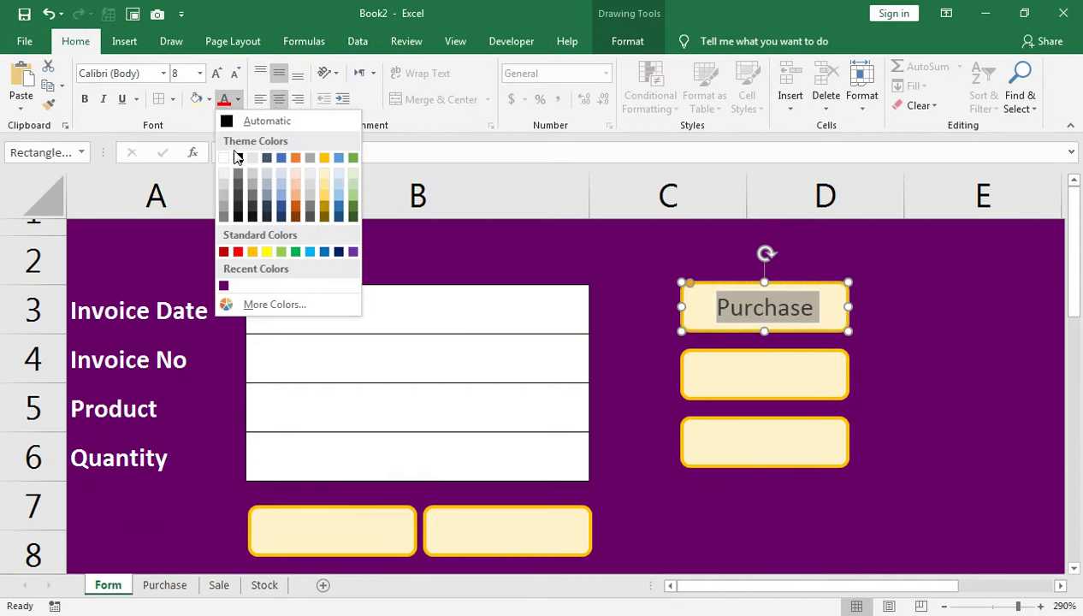
click(239, 160)
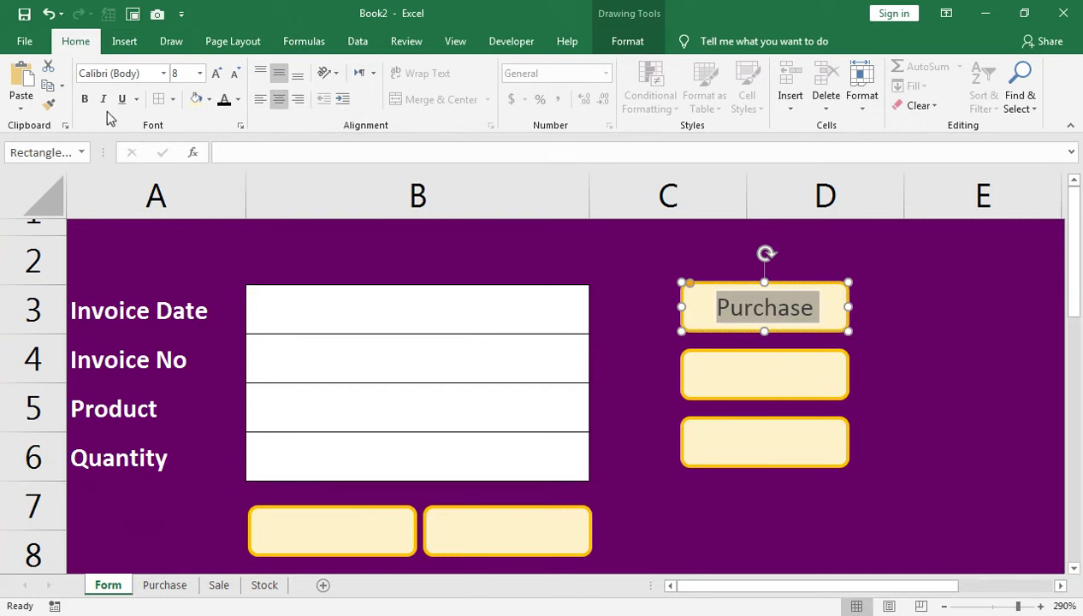
click(89, 98)
click(859, 339)
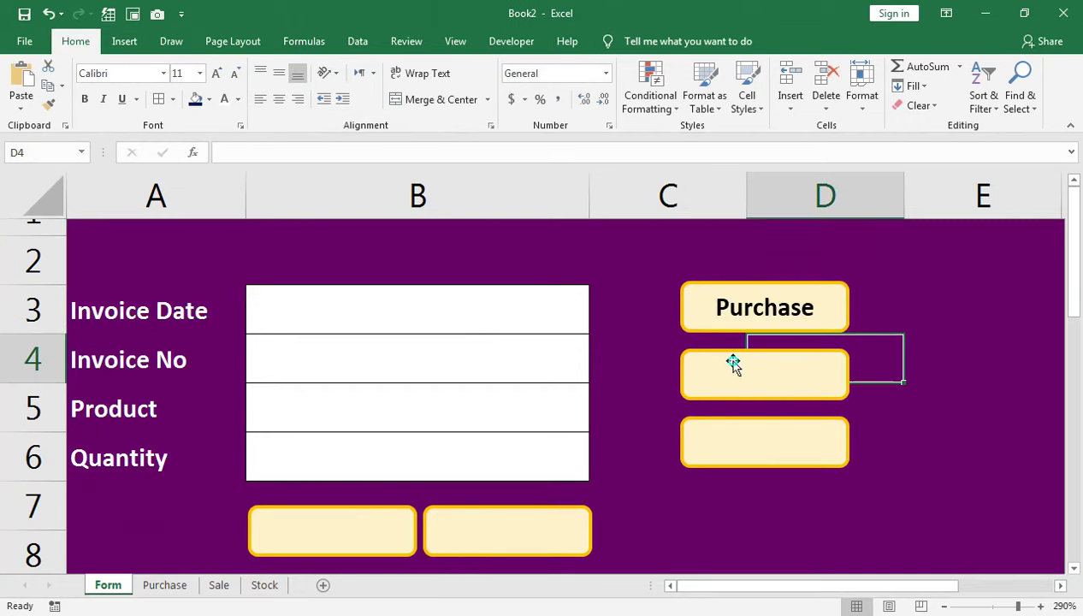
Label the middle yellow button 'Sa' in centred, bold, black text.
right_click(733, 364)
click(813, 114)
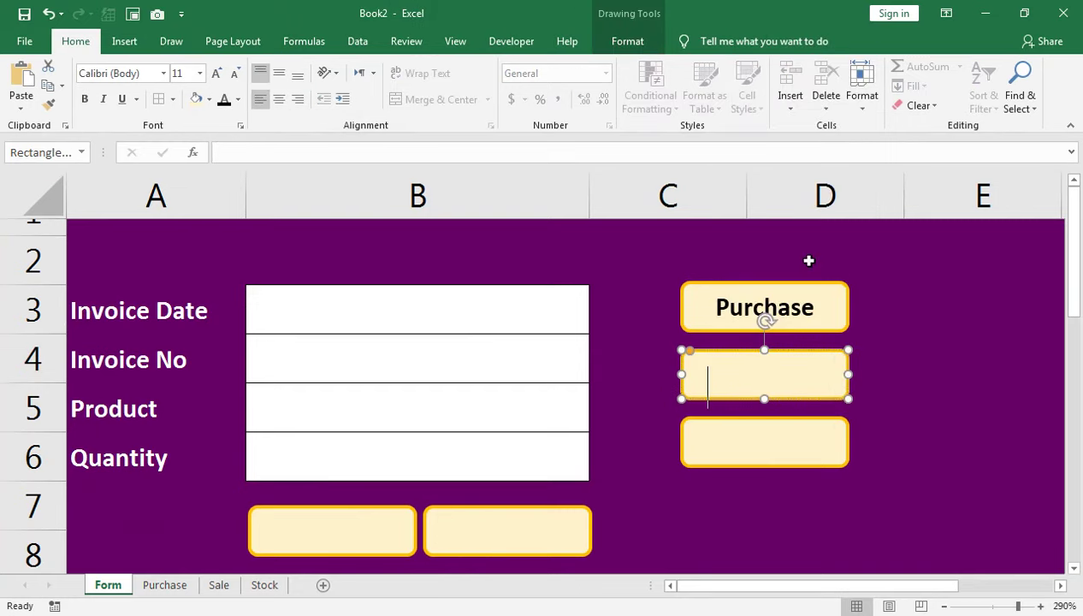
text(Sale)
click(813, 351)
click(279, 99)
click(279, 73)
click(85, 99)
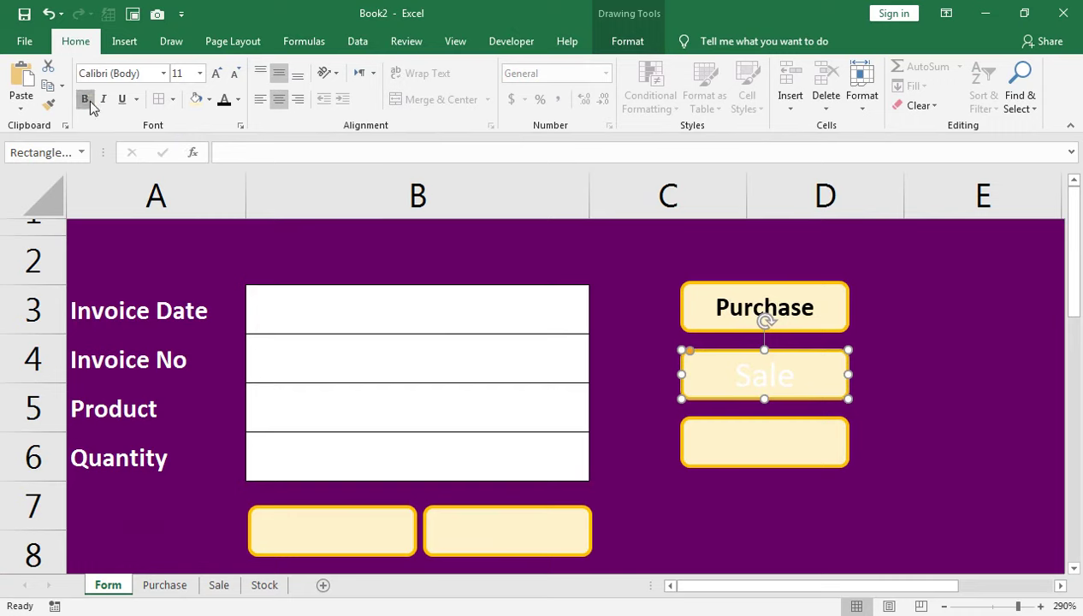
click(224, 99)
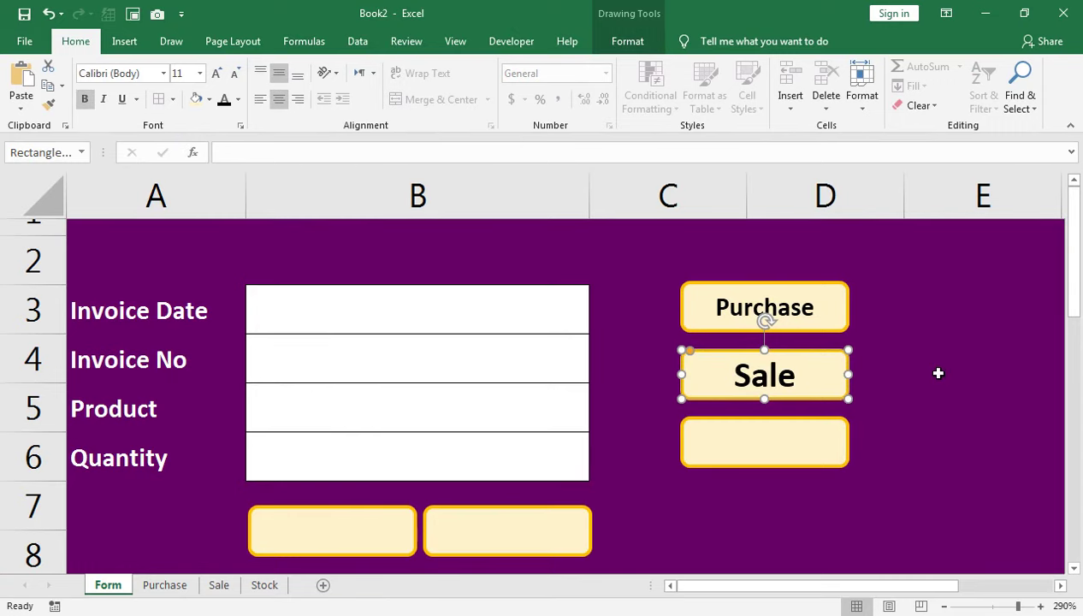
Shrink the Sale label down to size 8 to match Purchase.
click(795, 330)
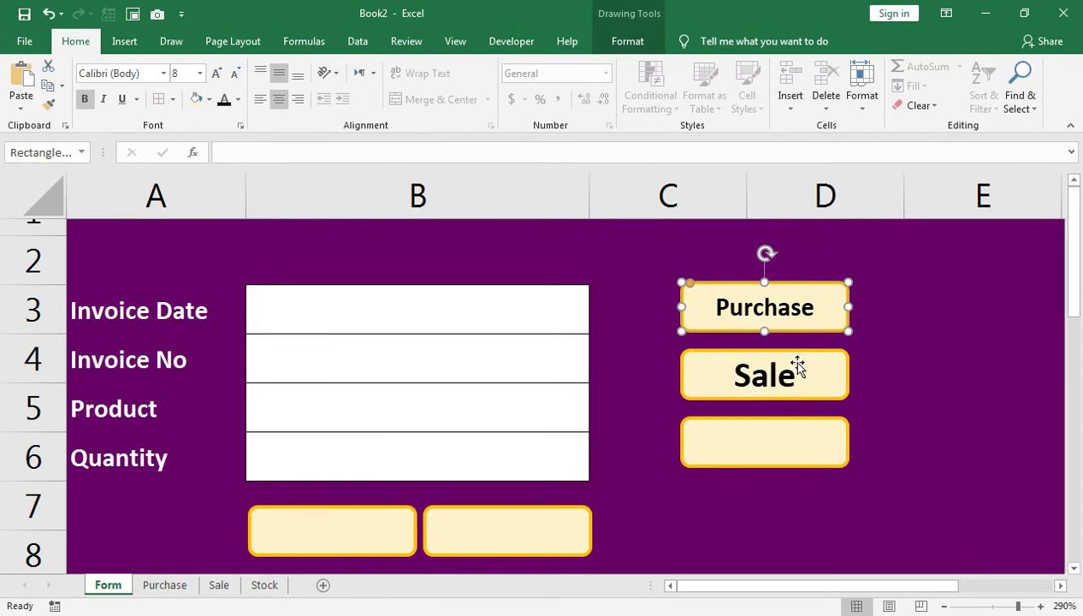
click(796, 359)
click(240, 72)
click(239, 72)
click(238, 72)
click(240, 73)
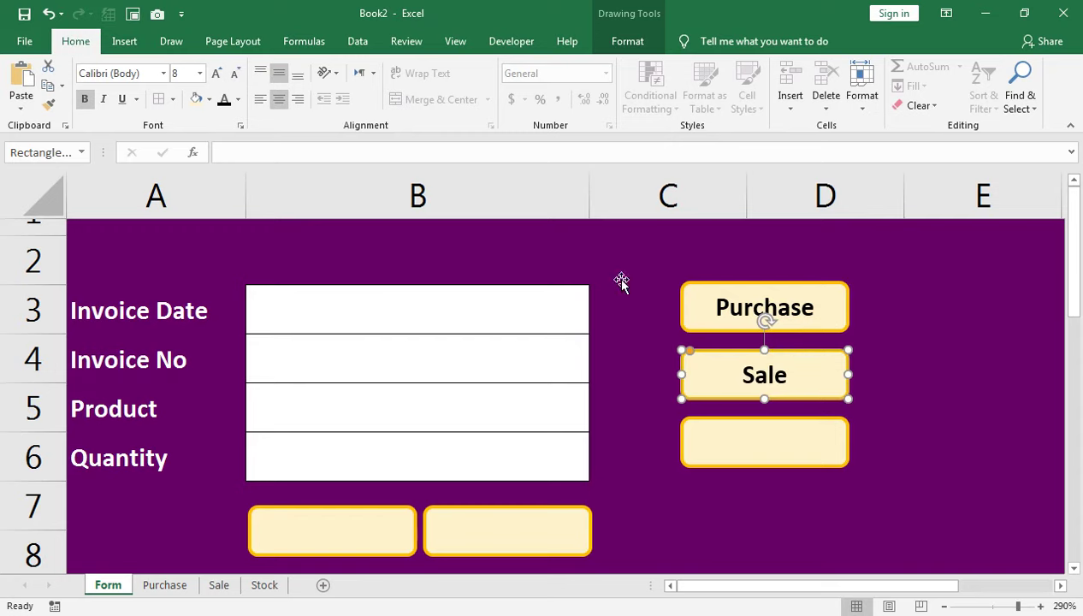
Label the third yellow button 'Sto', shrink the text and make it bold.
click(781, 420)
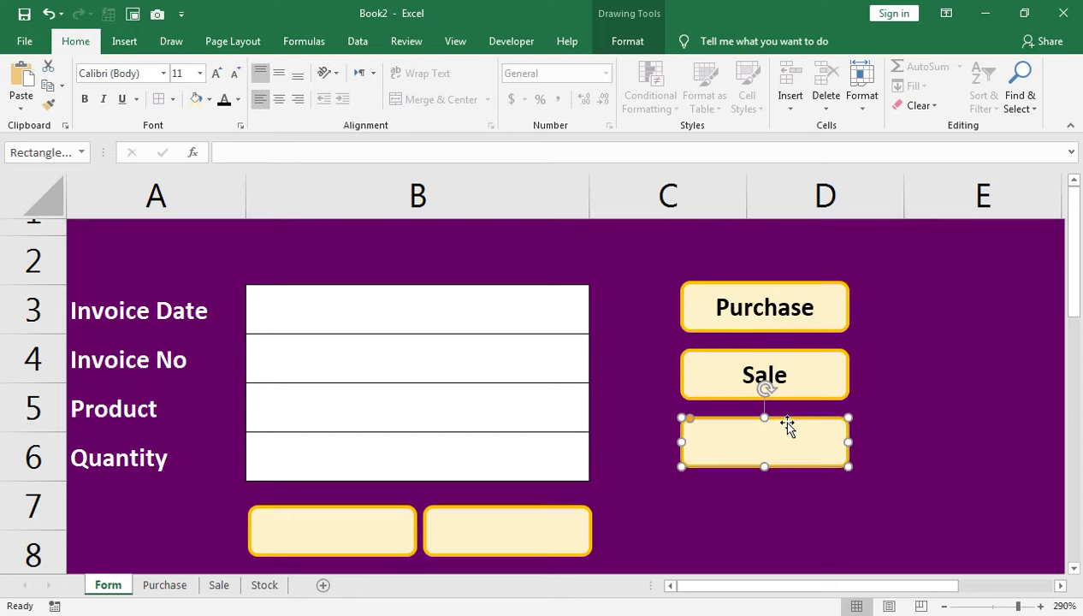
right_click(778, 419)
click(799, 179)
text(Sto)
click(222, 99)
click(235, 74)
click(235, 73)
click(235, 74)
click(236, 74)
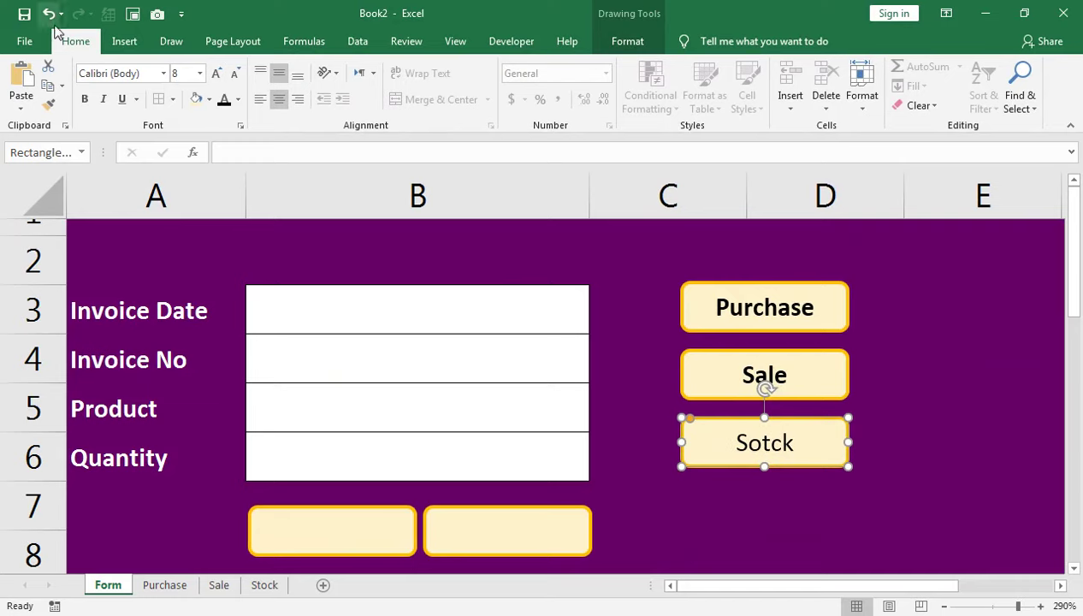
click(84, 99)
click(627, 501)
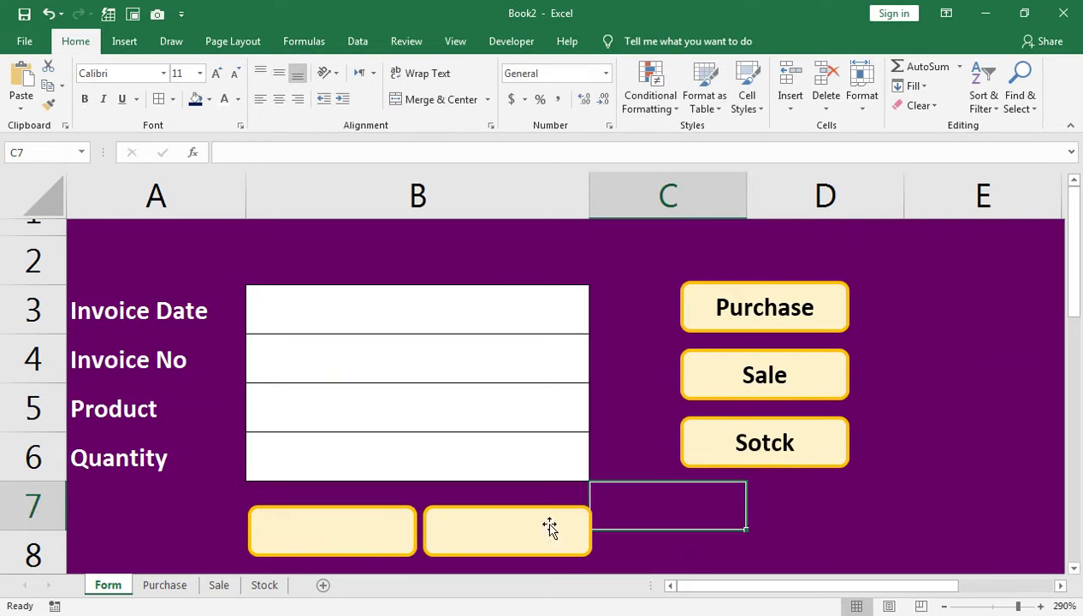
click(282, 551)
Label the left button 'Purchase' in smaller, bold, centred and middle-aligned text.
right_click(293, 546)
click(354, 304)
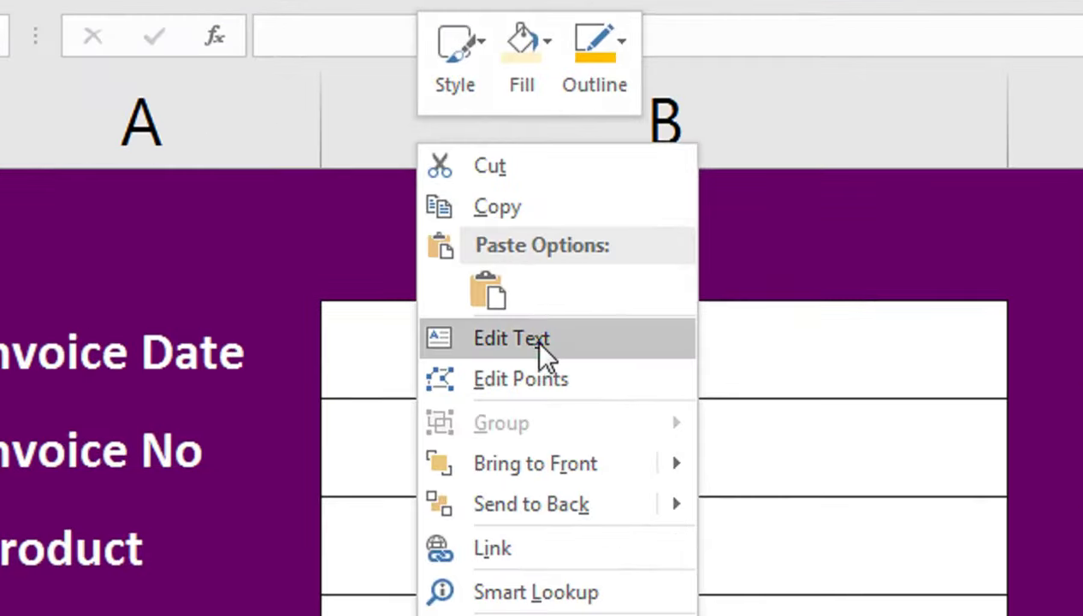
text(urcha)
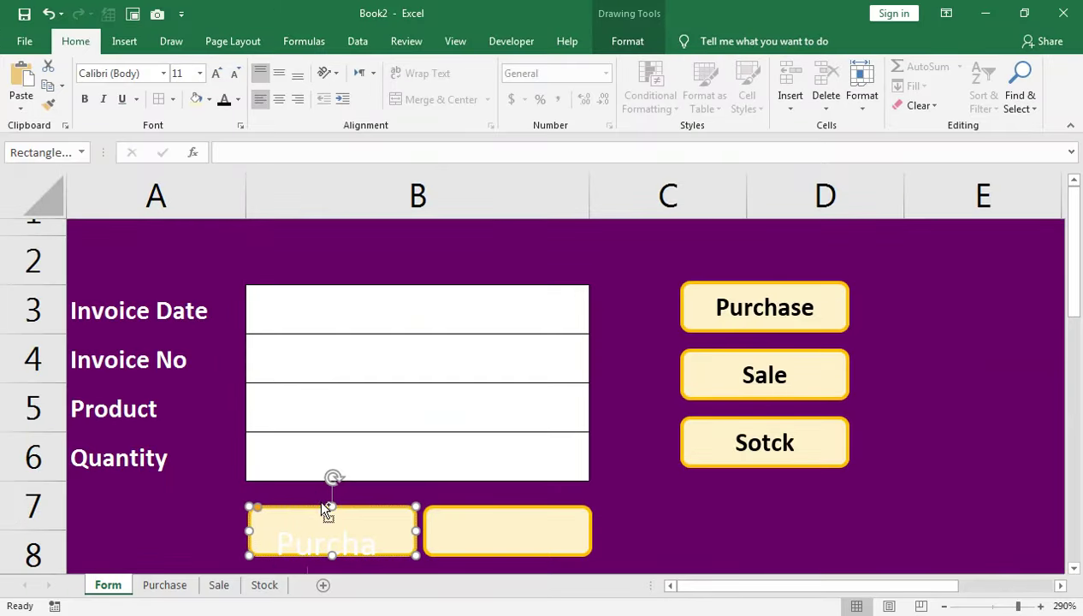
key(ctrl+a)
click(236, 73)
click(236, 74)
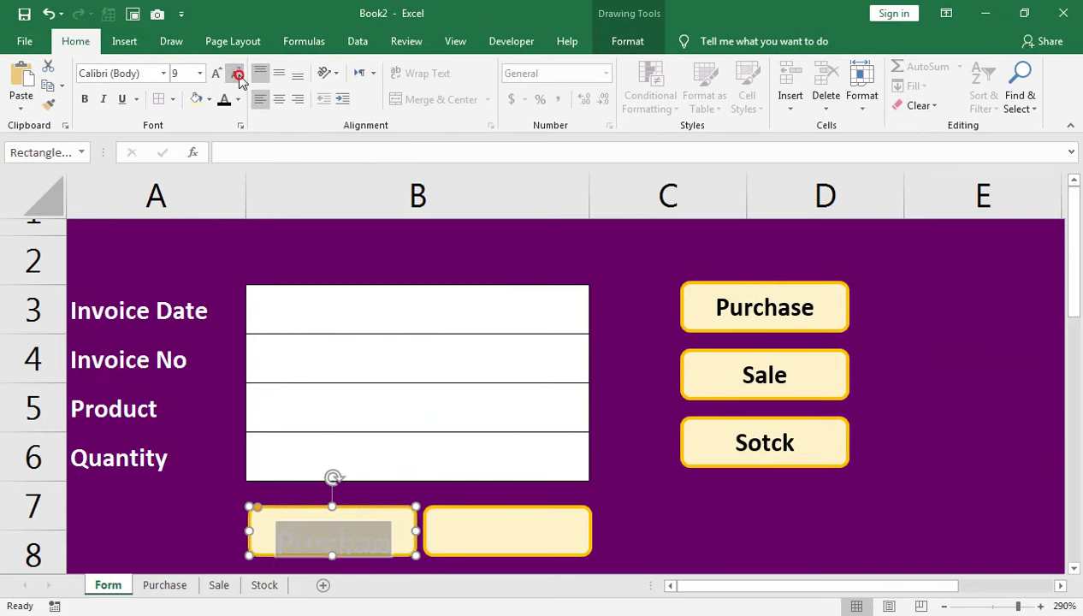
click(236, 74)
click(236, 74)
click(85, 100)
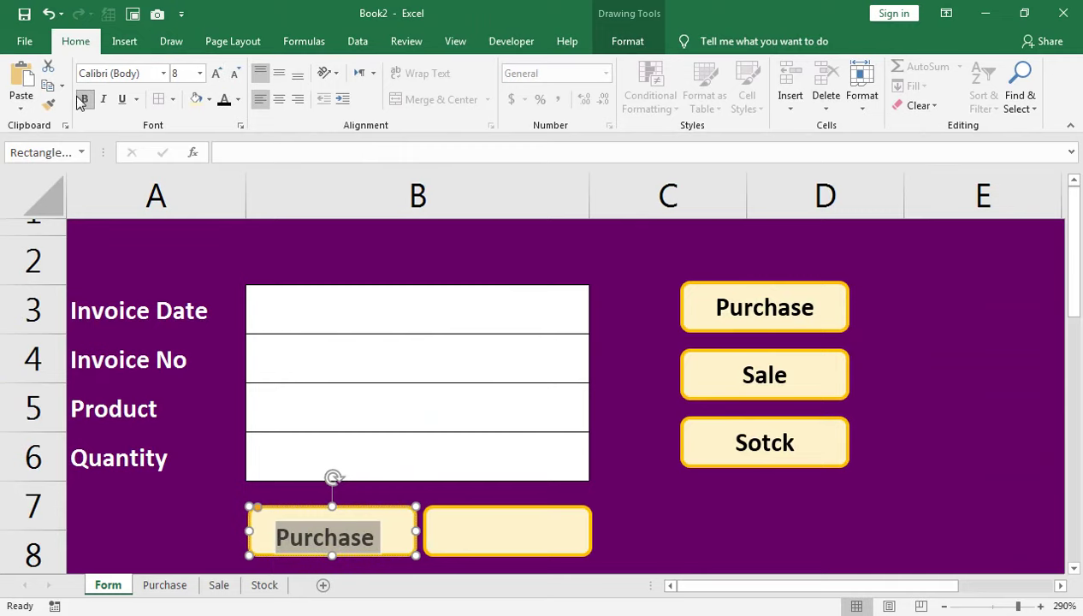
click(278, 99)
click(279, 73)
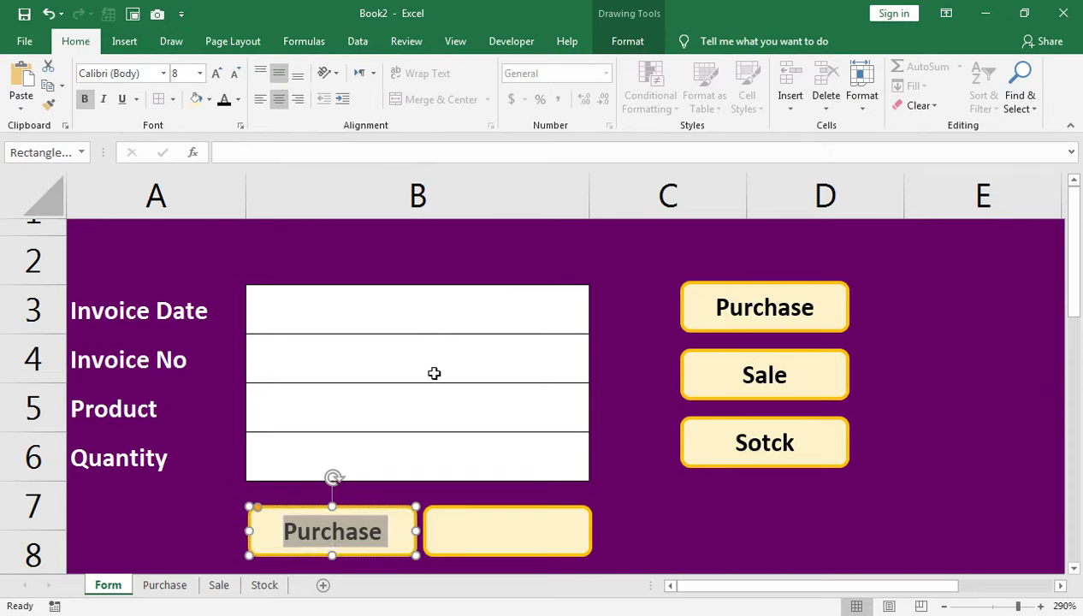
Label the right button 'Sale' in centred, middle-aligned, smaller bold text.
click(478, 511)
right_click(477, 511)
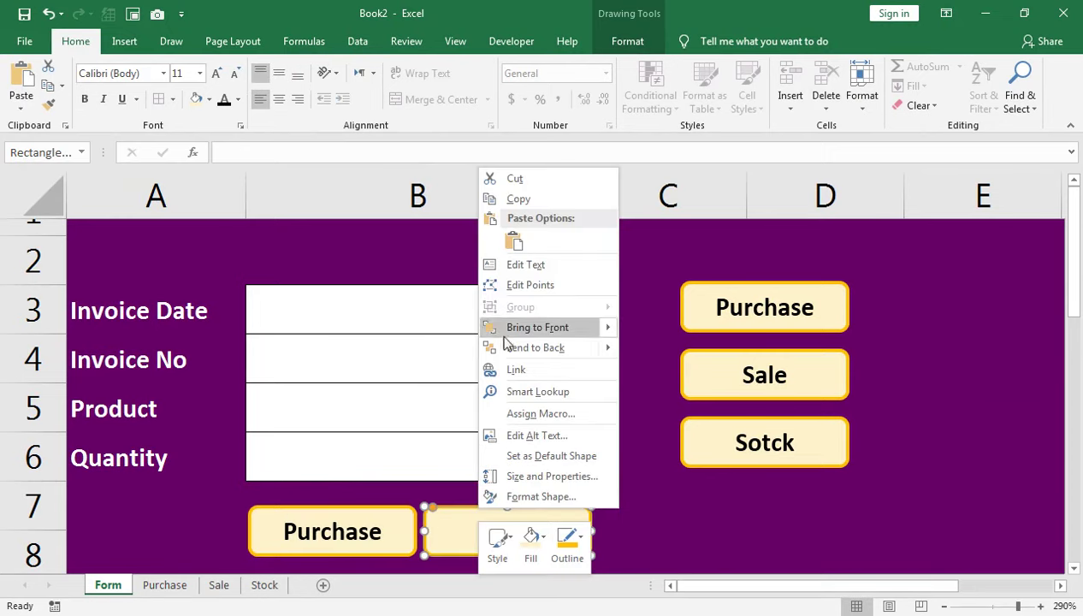
click(502, 265)
text(Sale)
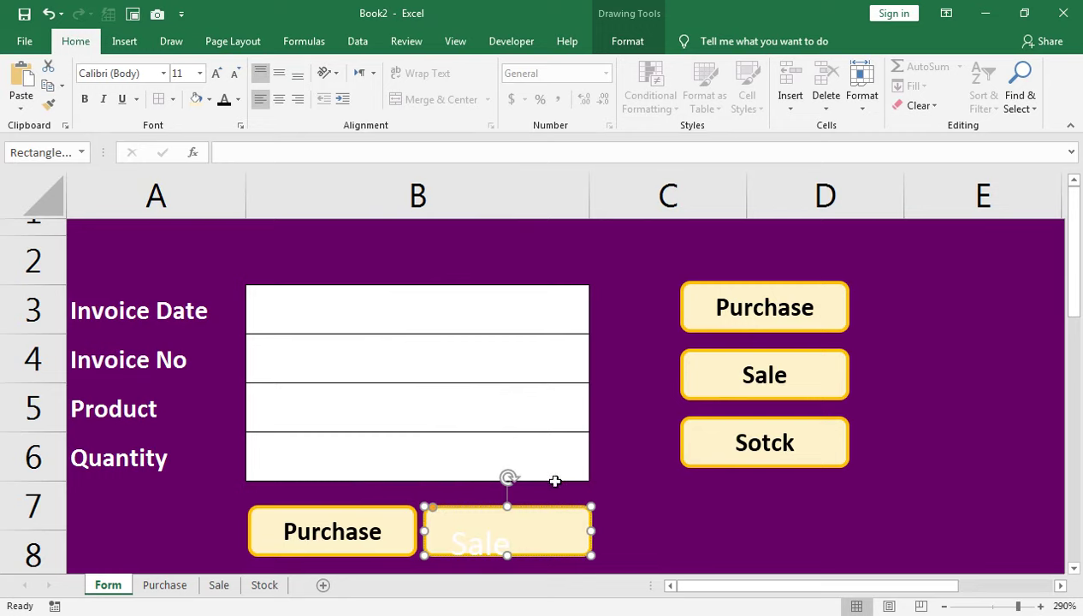
click(281, 101)
click(279, 73)
click(233, 74)
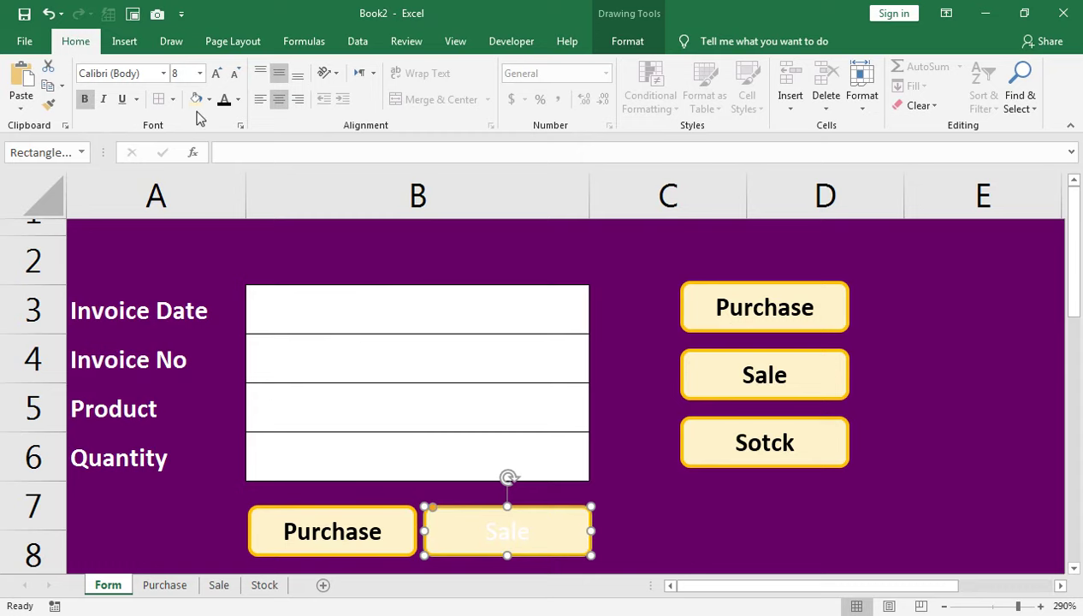
click(224, 99)
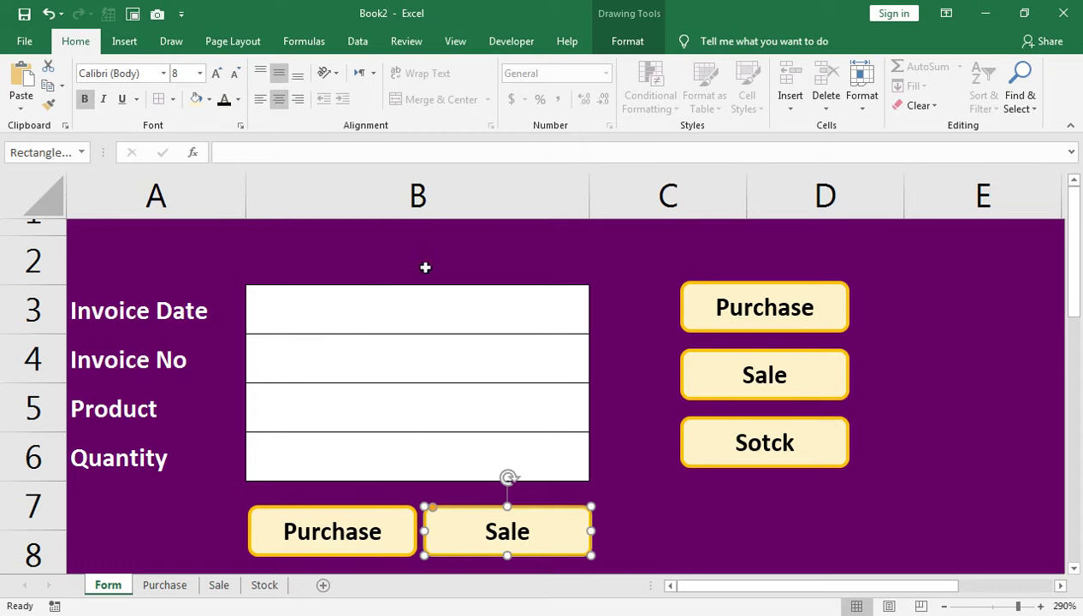
Check the Purchase sheet, then return to the Form sheet's Purchase button.
click(531, 310)
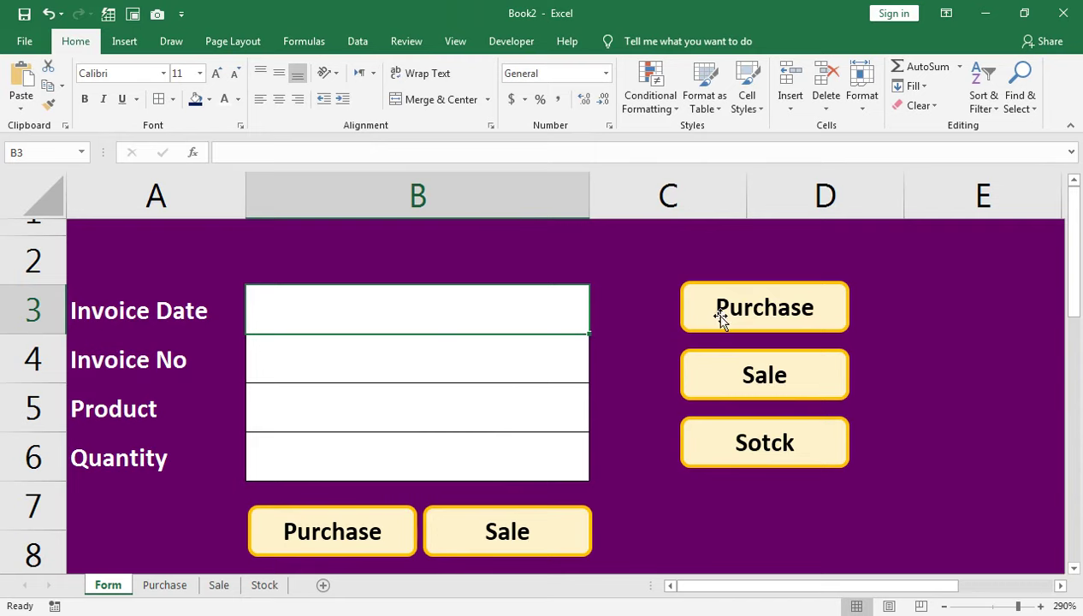
click(172, 585)
click(778, 312)
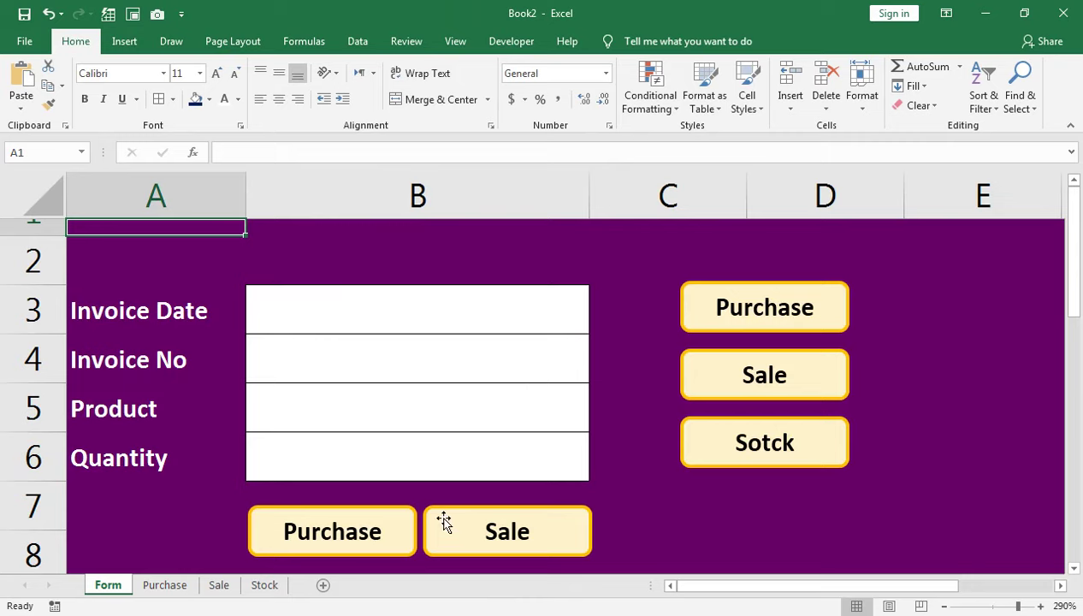
click(521, 302)
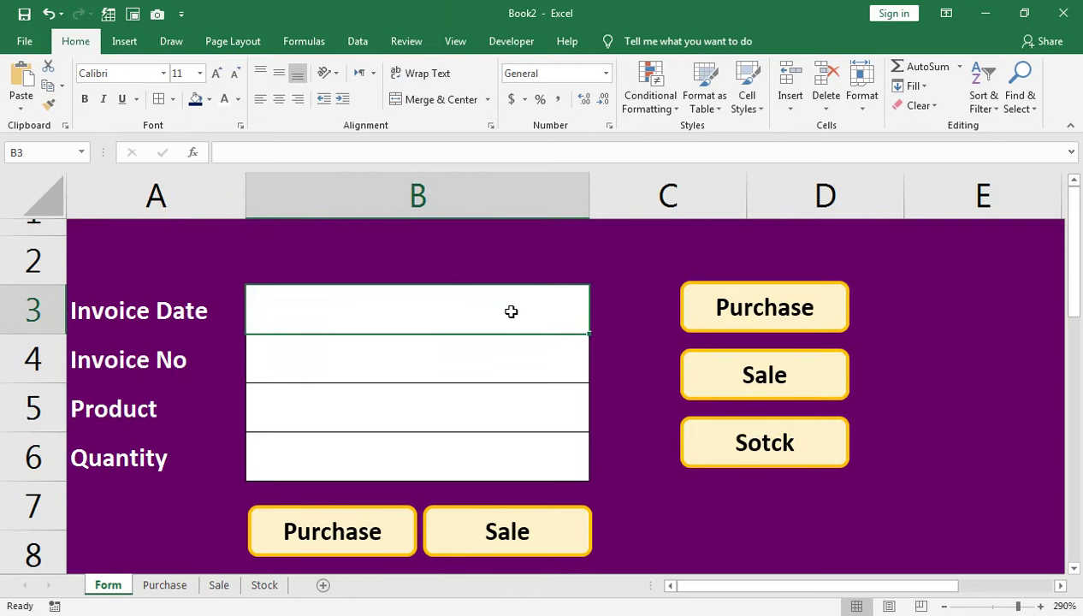
right_click(729, 282)
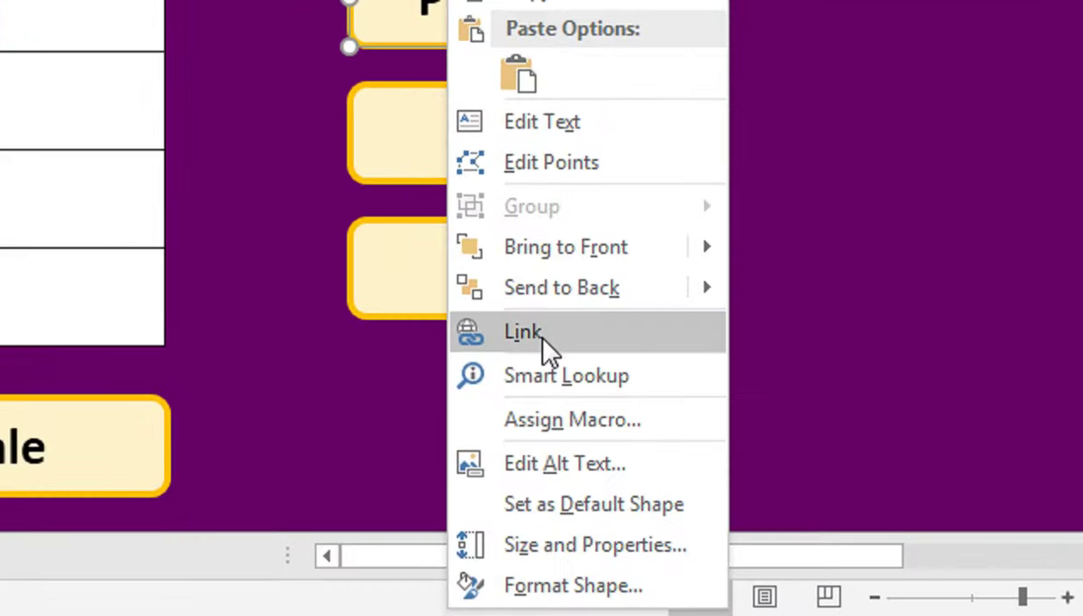
Link the Purchase button to the Purchase sheet.
click(539, 335)
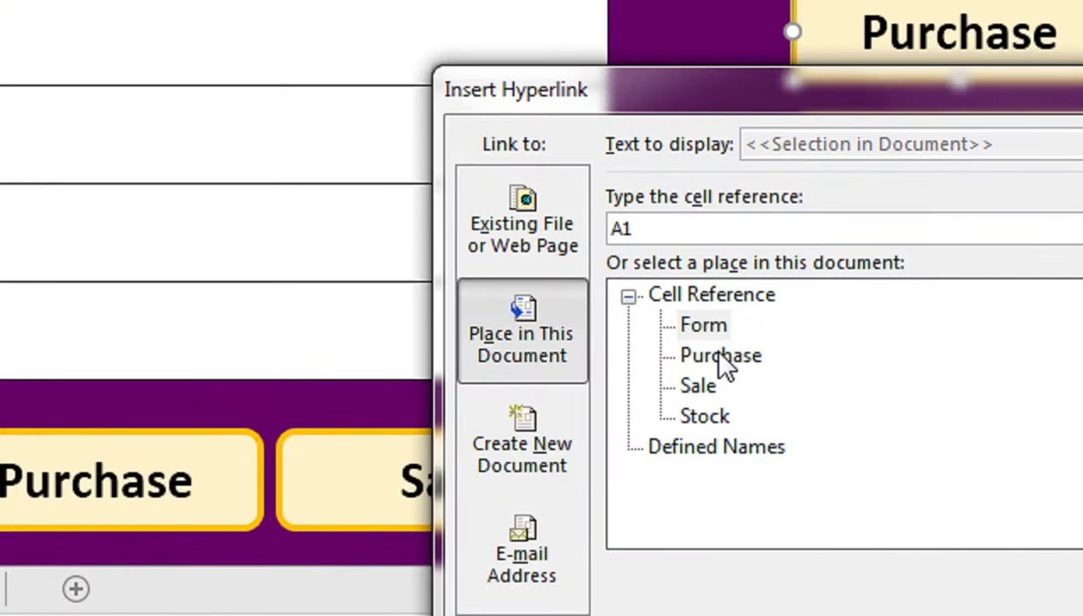
click(716, 355)
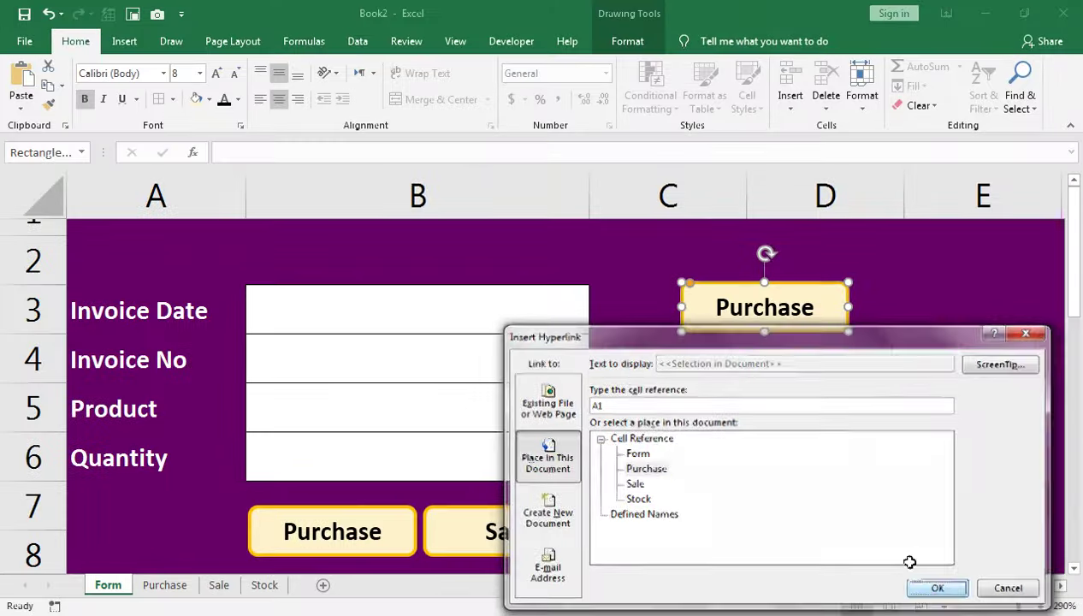
click(914, 588)
Link the Sale button to the Sale sheet.
click(782, 389)
right_click(782, 389)
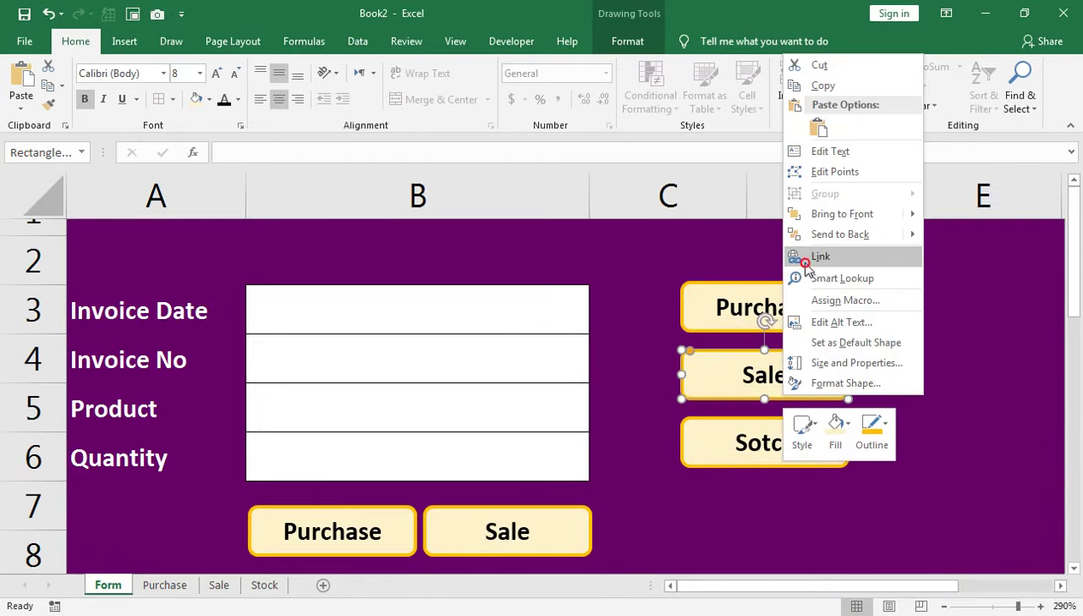
click(809, 256)
click(697, 231)
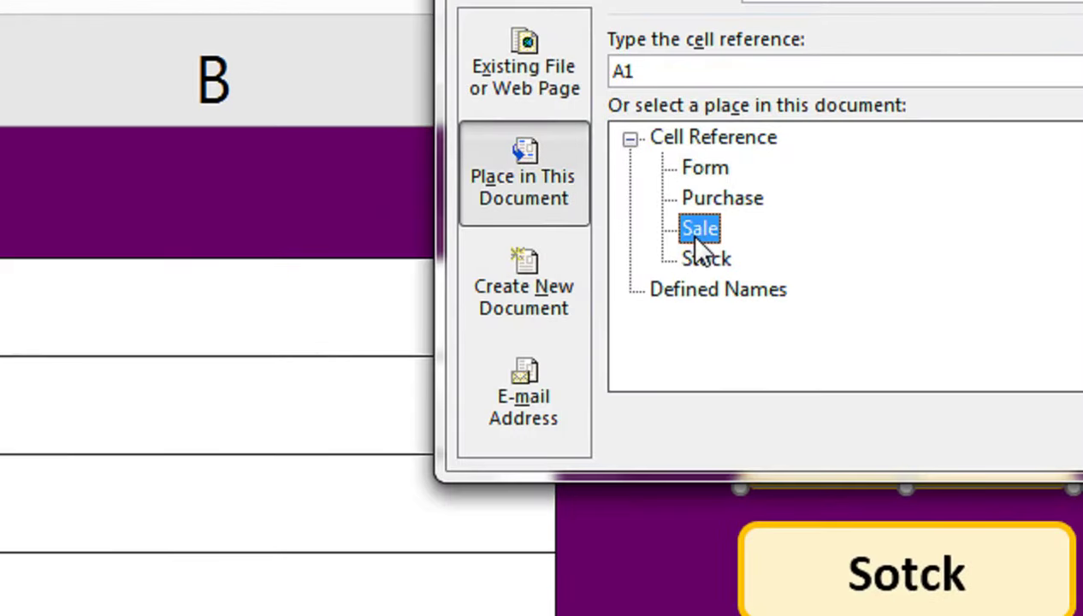
click(967, 373)
Choose the Stock sheet as the Sotck button's link target.
right_click(808, 425)
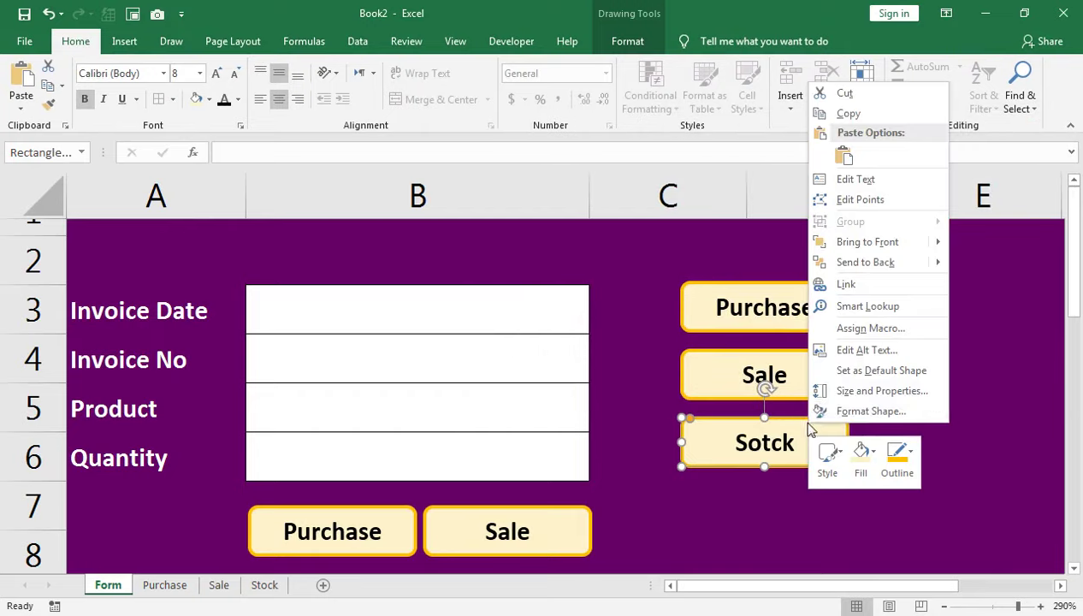
click(849, 283)
click(303, 318)
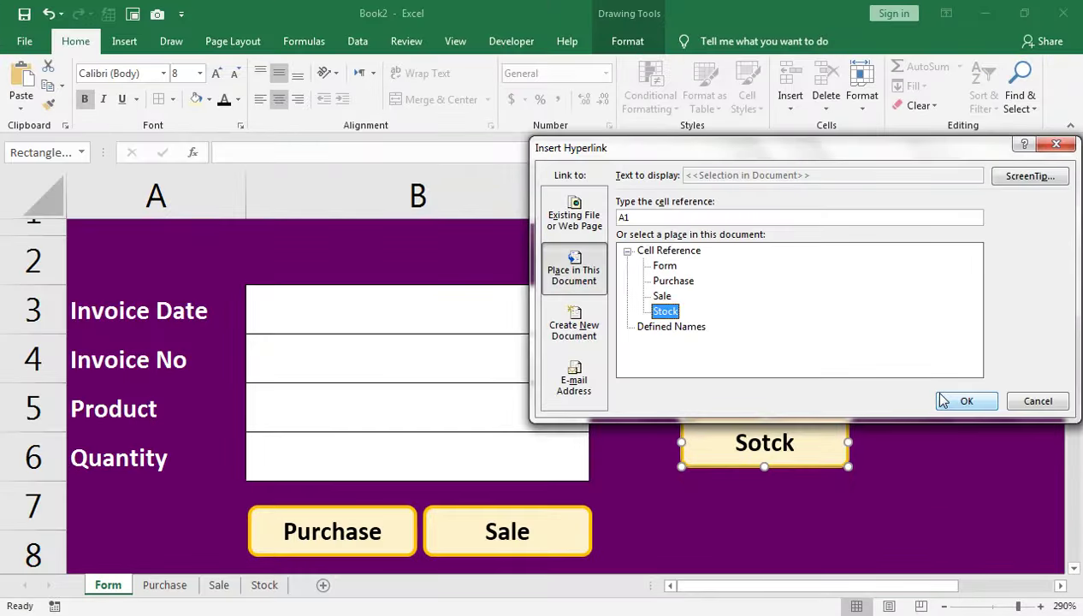
Confirm the Sotck link to Stock and test the Purchase, Sale and Sotck buttons.
click(960, 402)
click(798, 322)
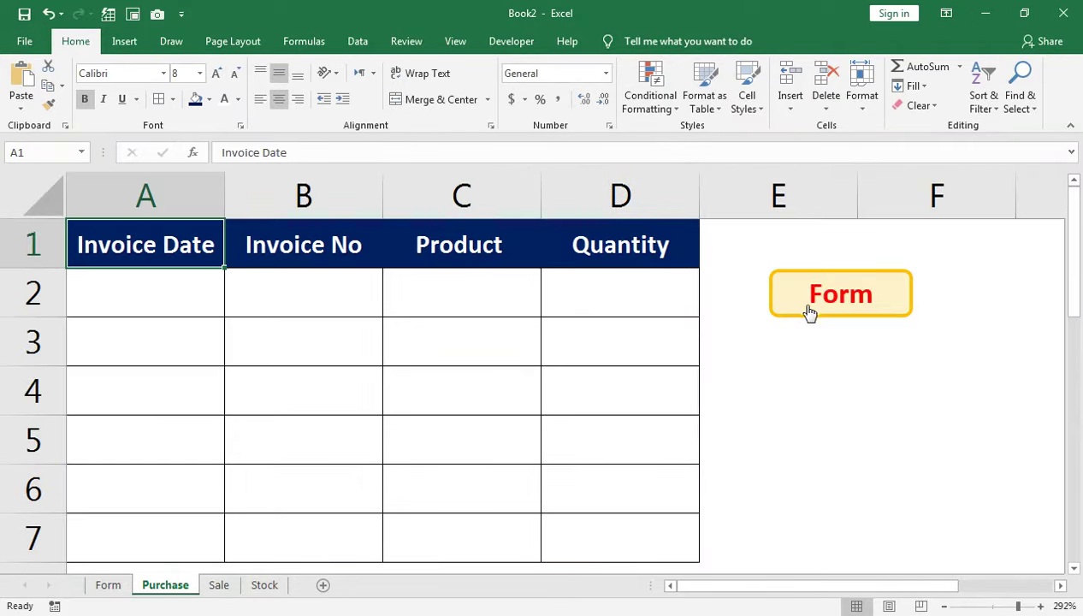
click(810, 310)
click(746, 355)
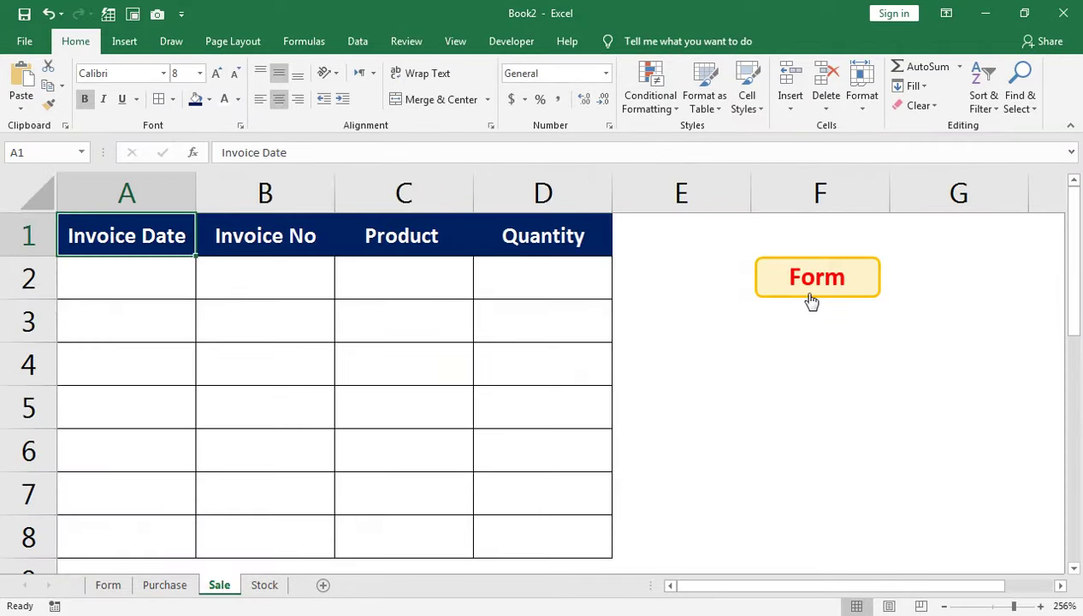
click(811, 302)
click(775, 441)
Link the Stock sheet's Form button back to the Form sheet and test it.
ctrl+click(761, 294)
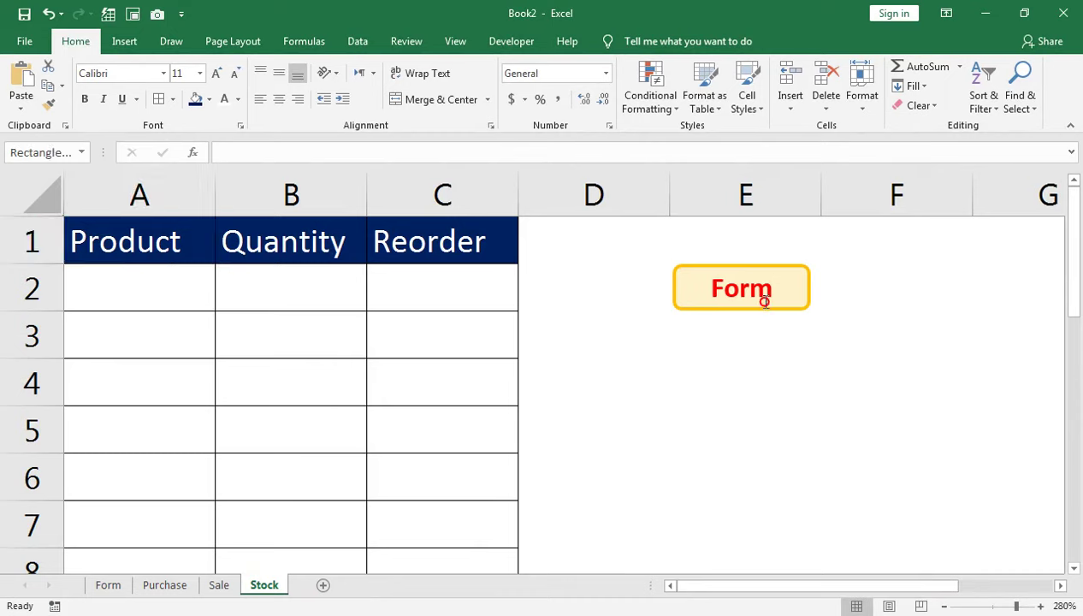
key(Escape)
click(723, 256)
ctrl+click(723, 270)
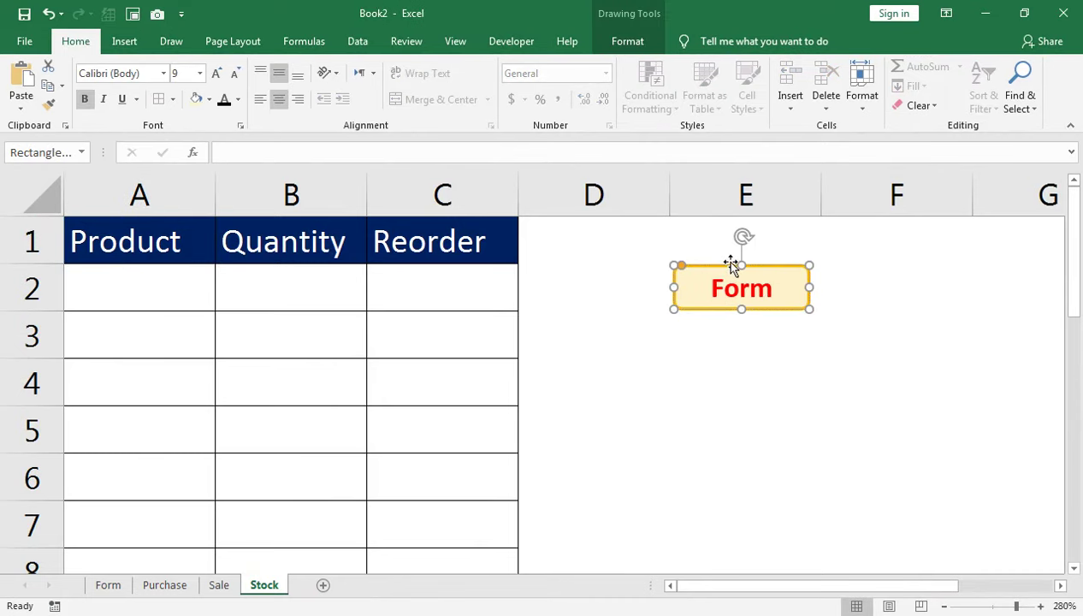
right_click(718, 265)
click(728, 466)
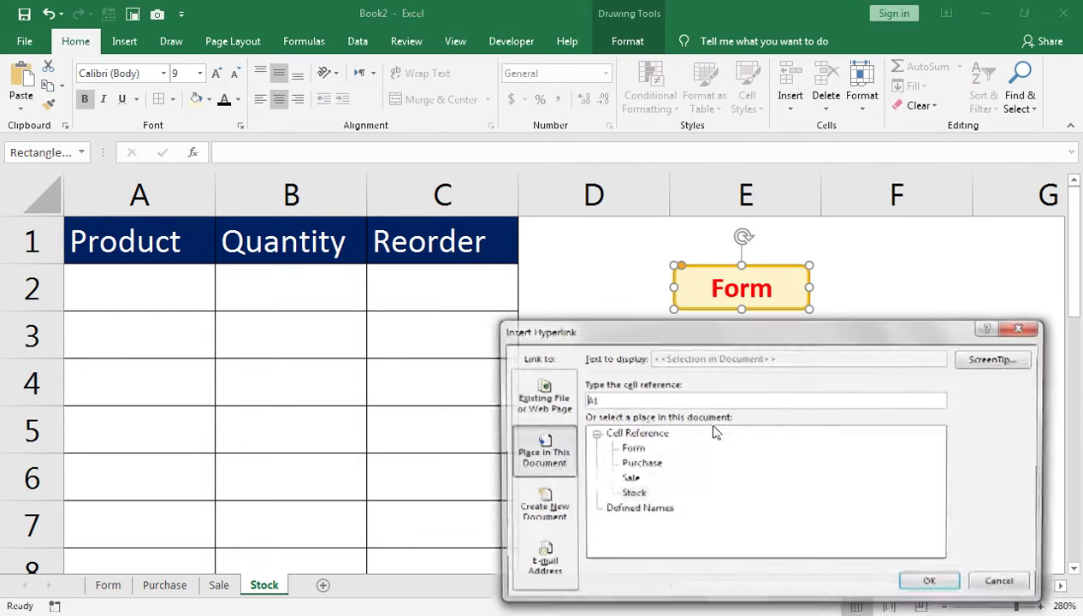
click(631, 448)
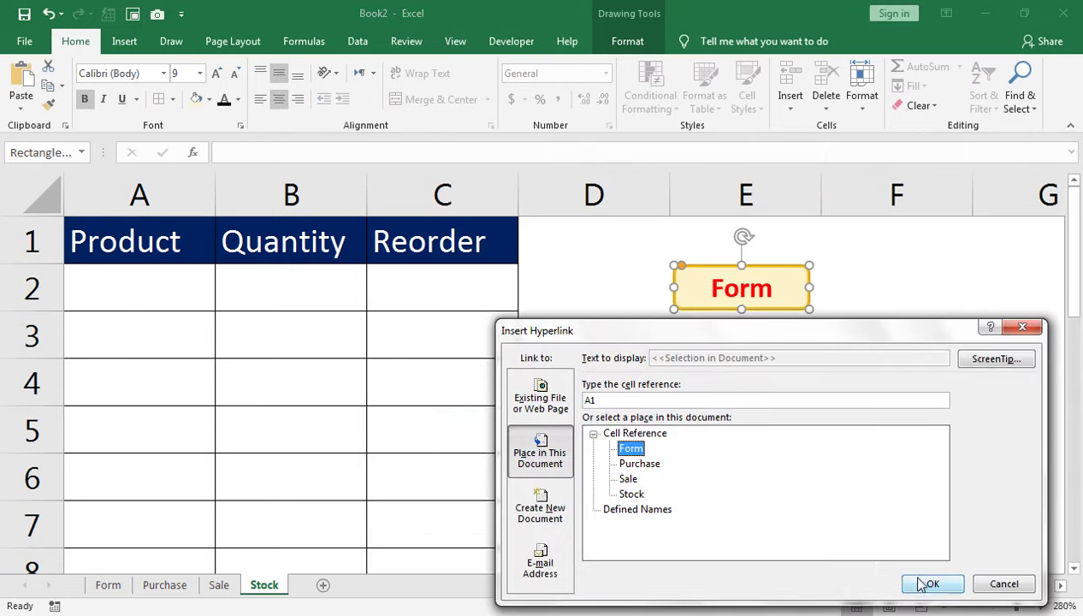
click(924, 584)
click(768, 325)
click(742, 295)
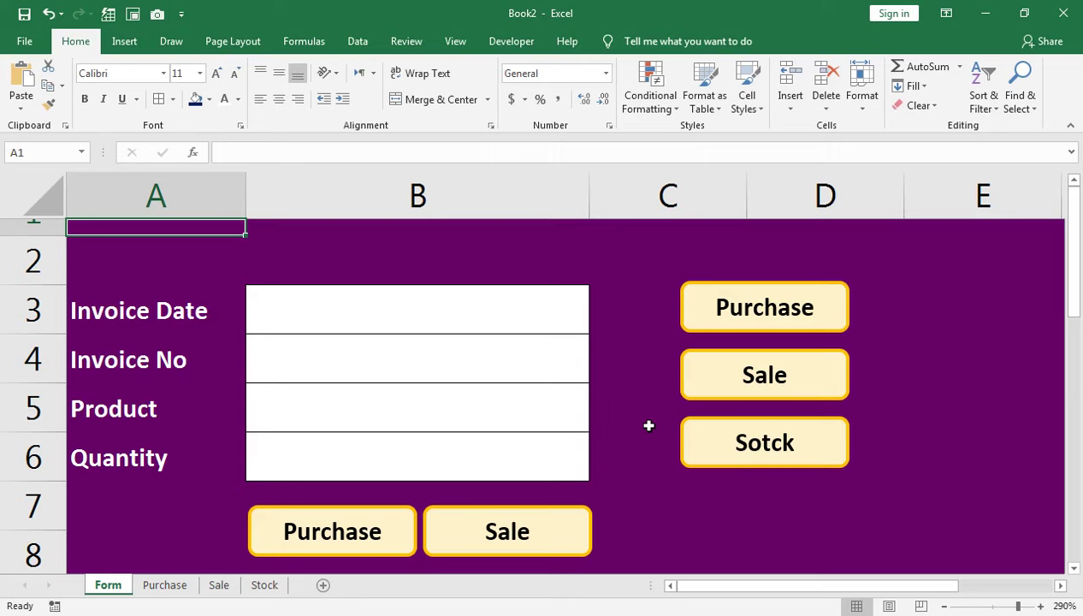
Enter 22.apr.2021 as the invoice date in B3.
click(291, 307)
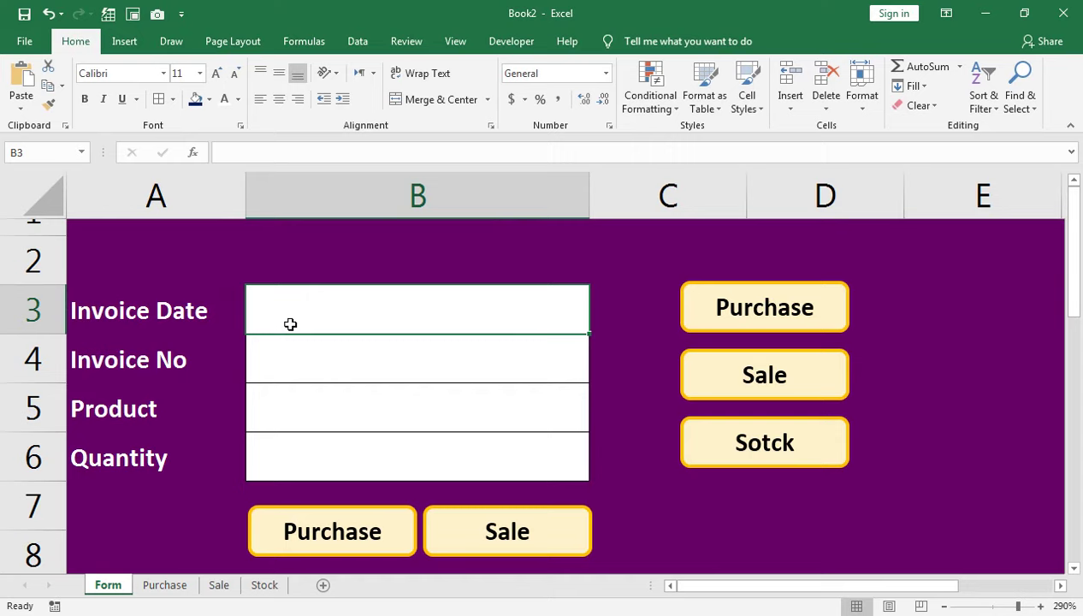
text(22-)
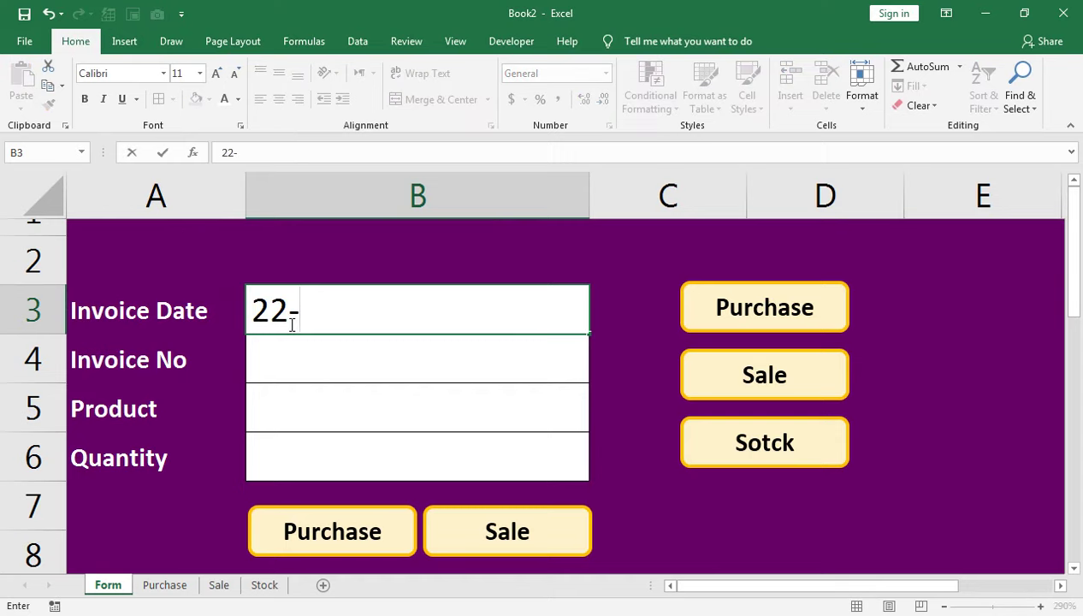
key(BackSpace)
text(.apr.)
text(202)
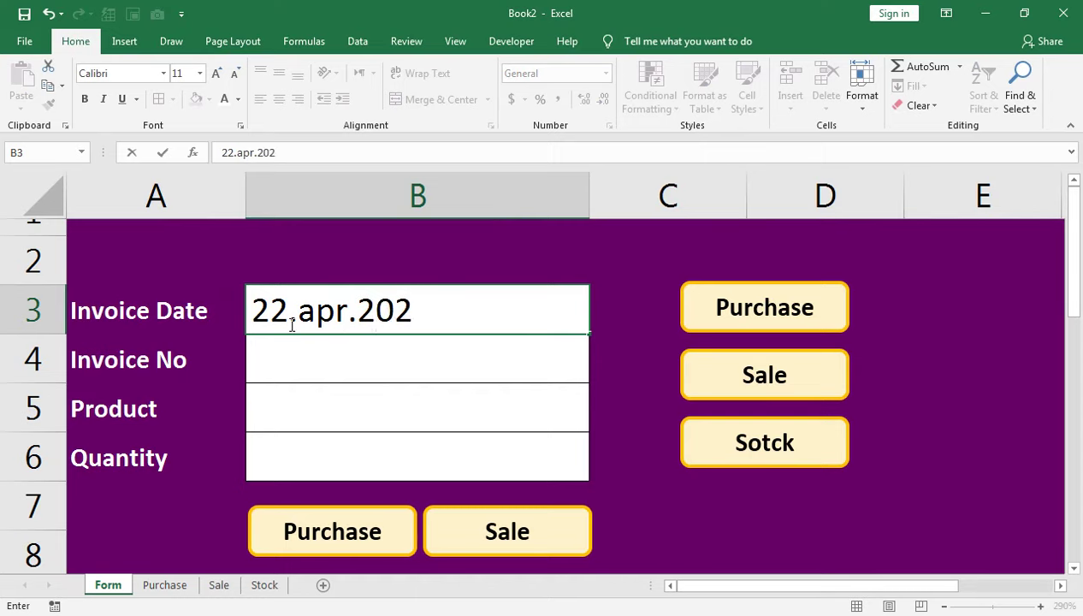
text(1)
key(Return)
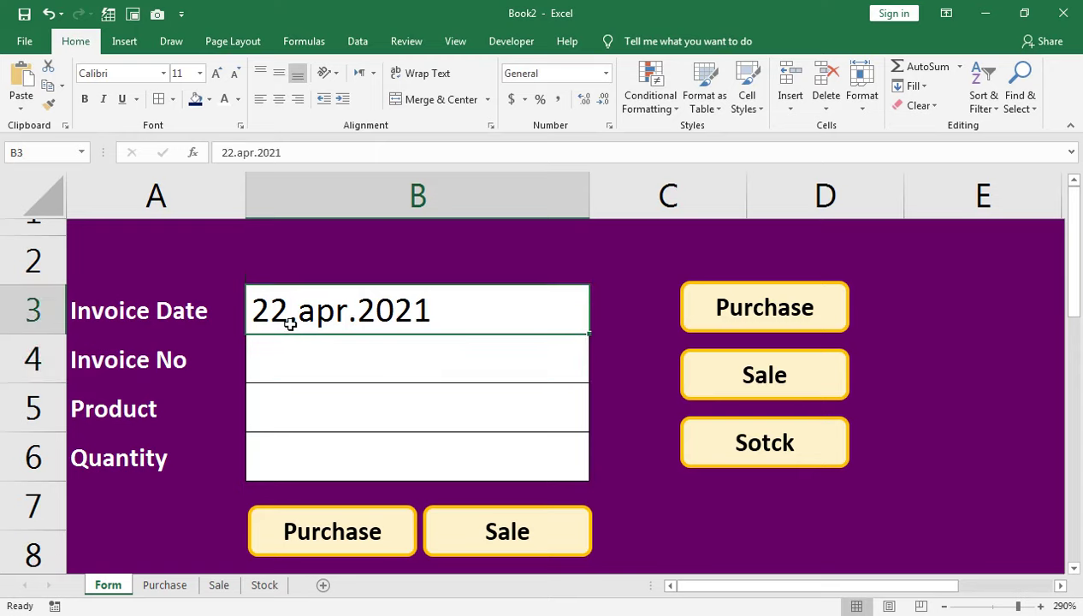
Centre the form entries B3:B6 and decrease their font size.
drag(291, 323, 321, 438)
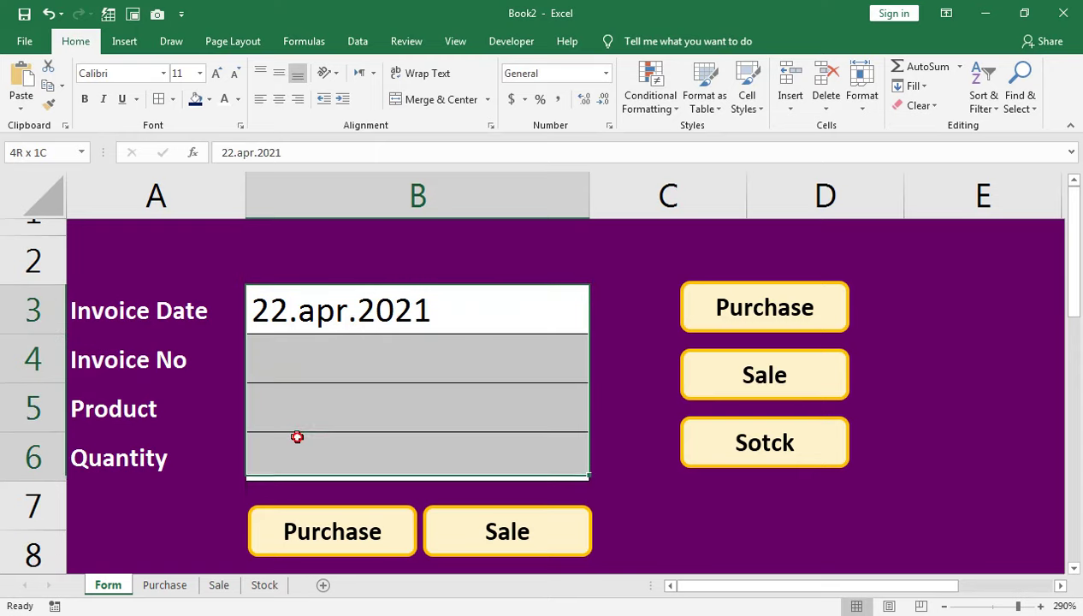
click(279, 99)
click(239, 79)
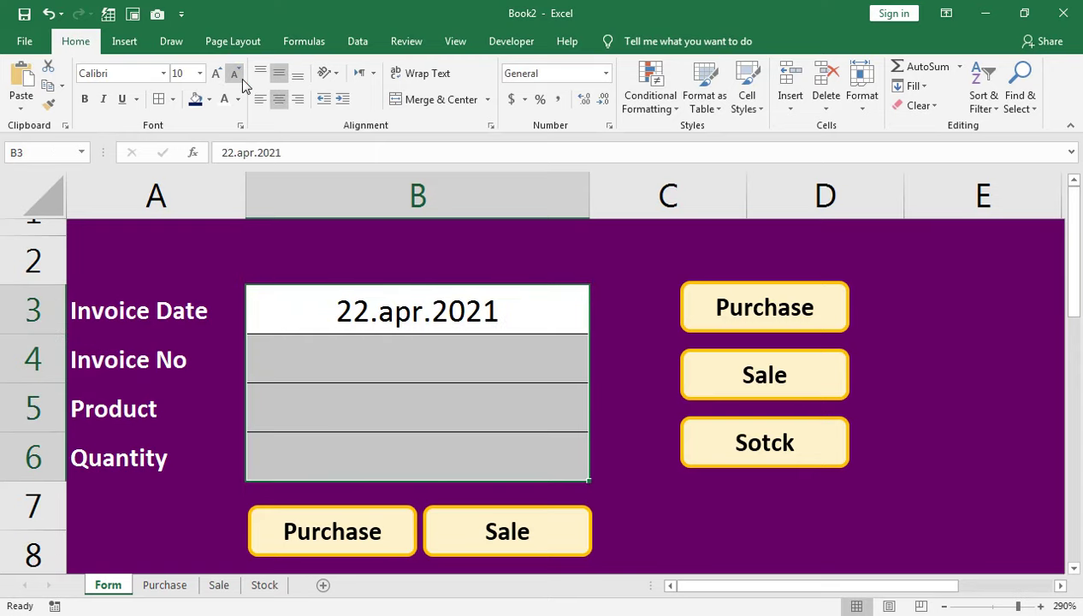
Enter ABC-1001 as the invoice number in B4.
click(384, 362)
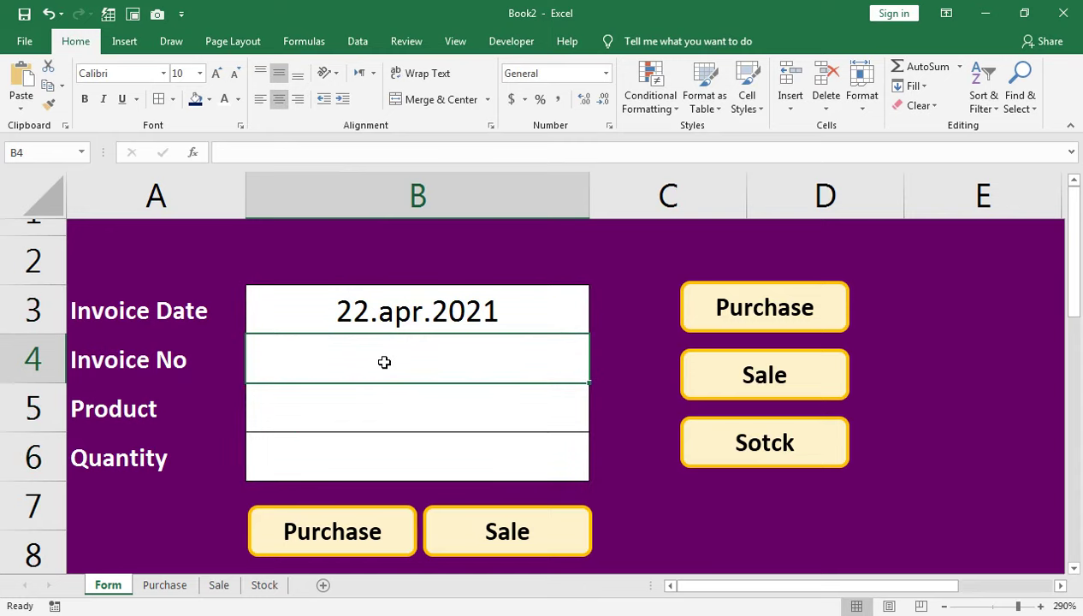
key(alt+F11)
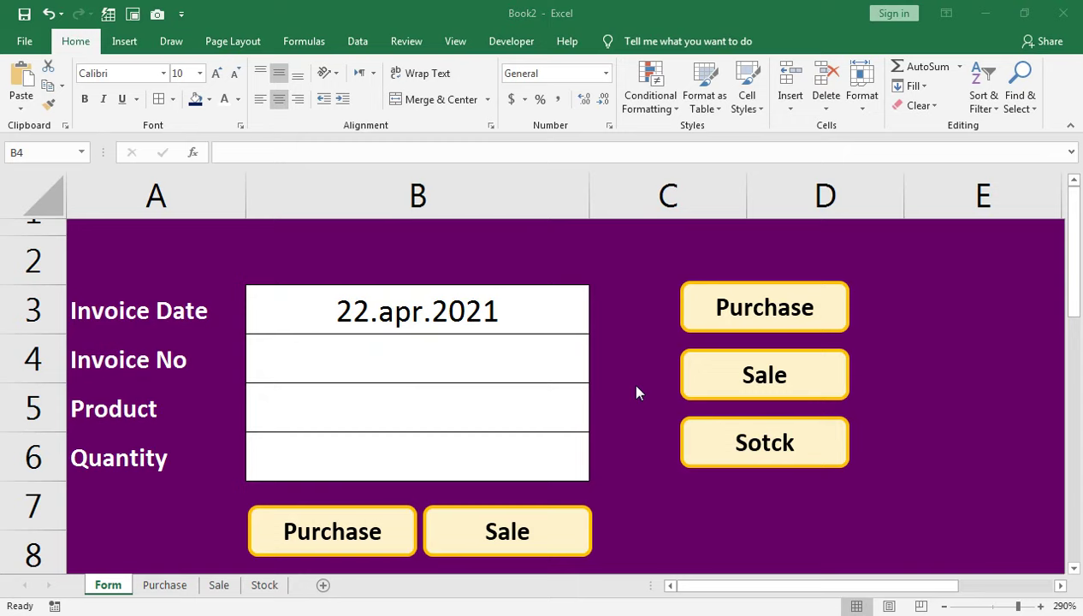
double_click(475, 360)
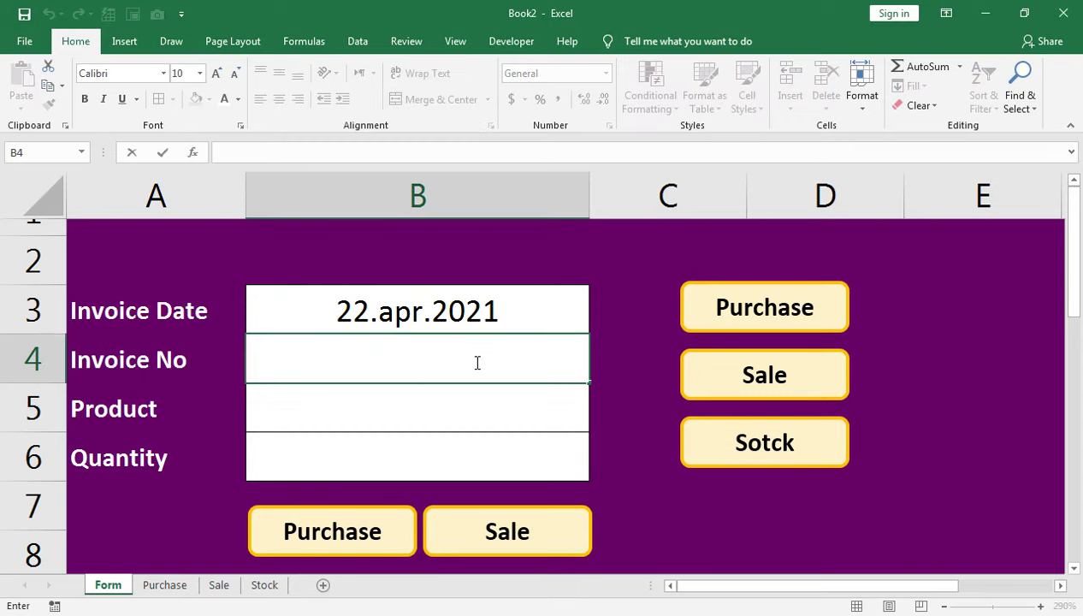
text(a)
text(b)
key(BackSpace)
key(BackSpace)
text(ABC-1001)
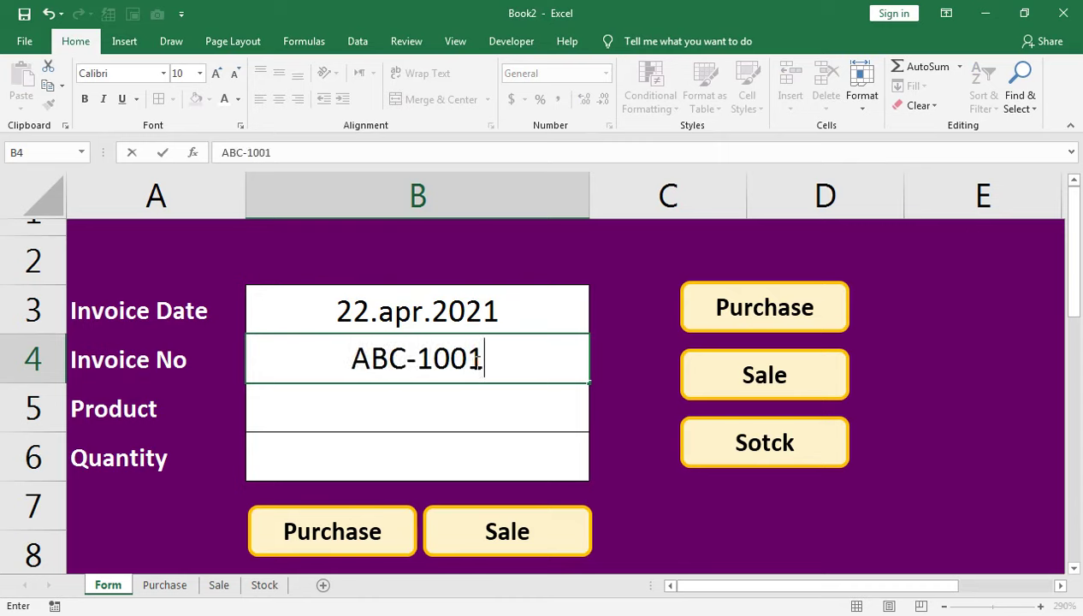
key(Return)
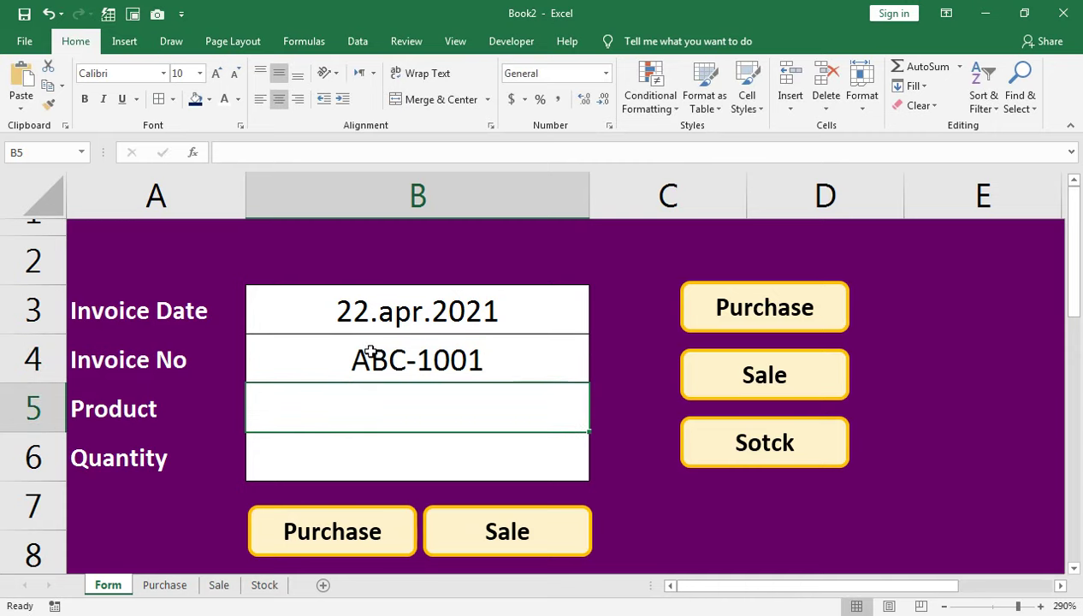
Enter NESVITA as the product and 100 as the quantity.
text(NESVITA)
key(Return)
text(100)
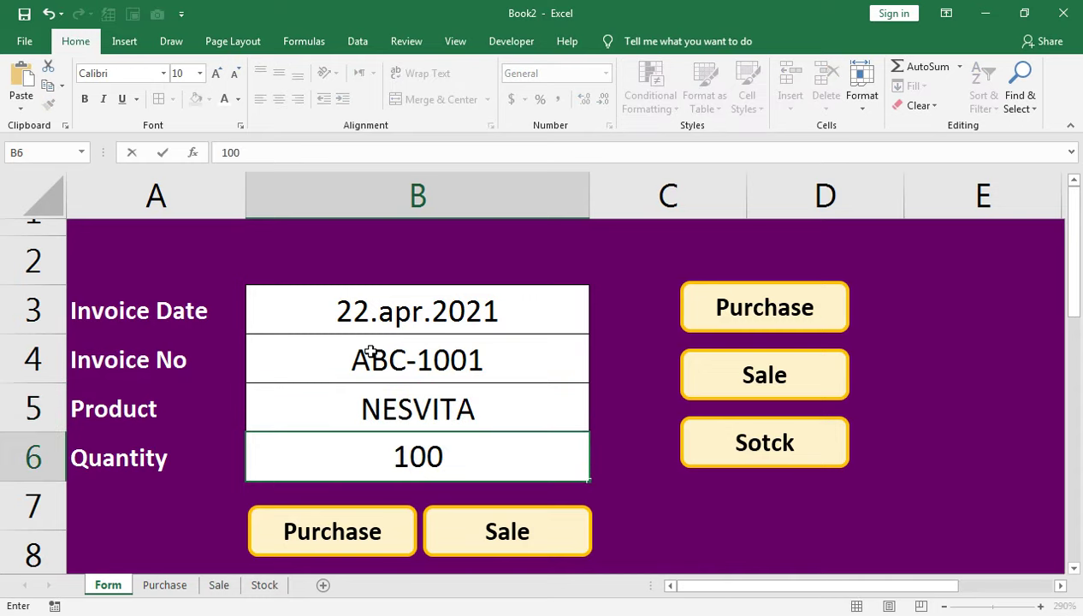
key(Return)
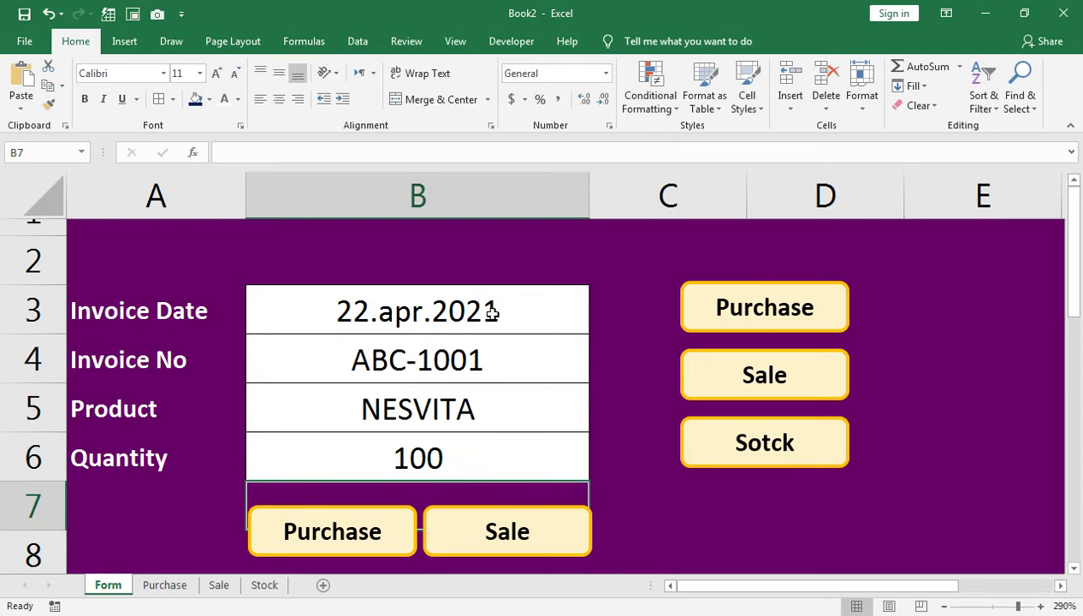
click(346, 310)
click(627, 506)
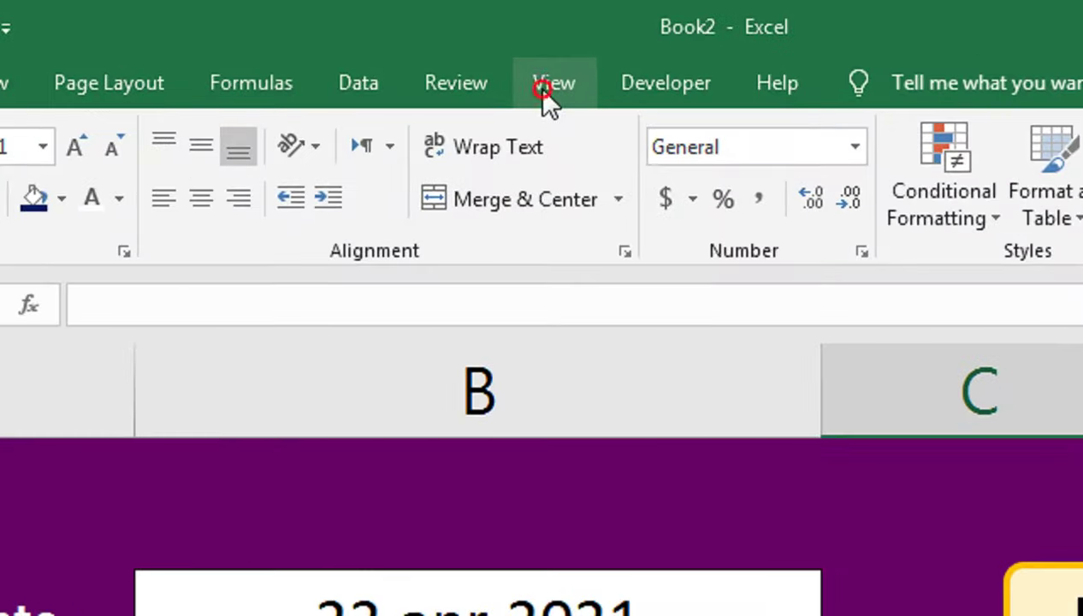
Start recording a macro named PURCHASE.
click(451, 48)
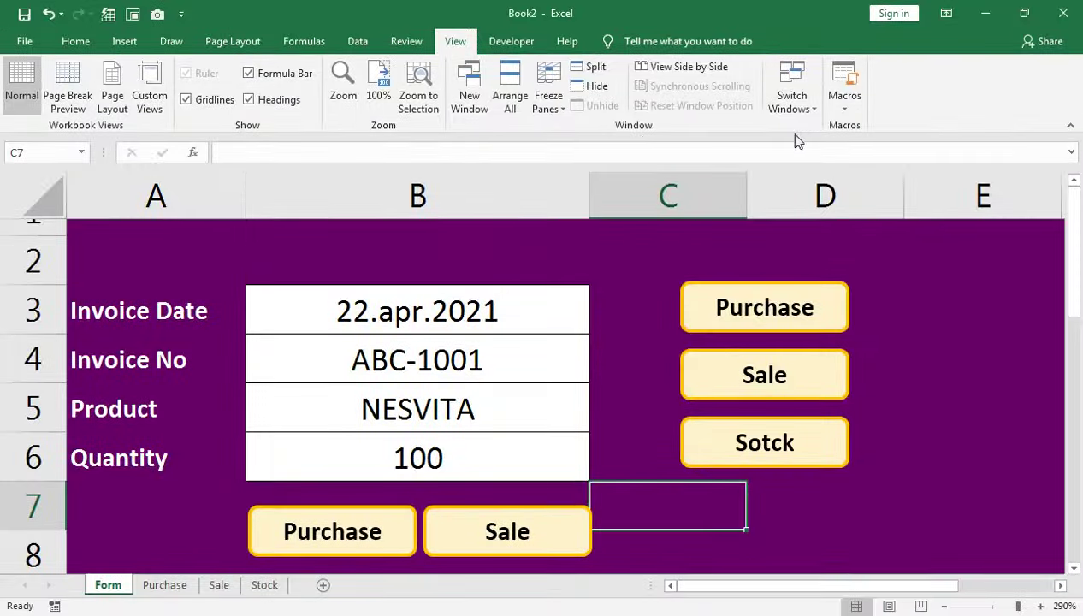
click(848, 114)
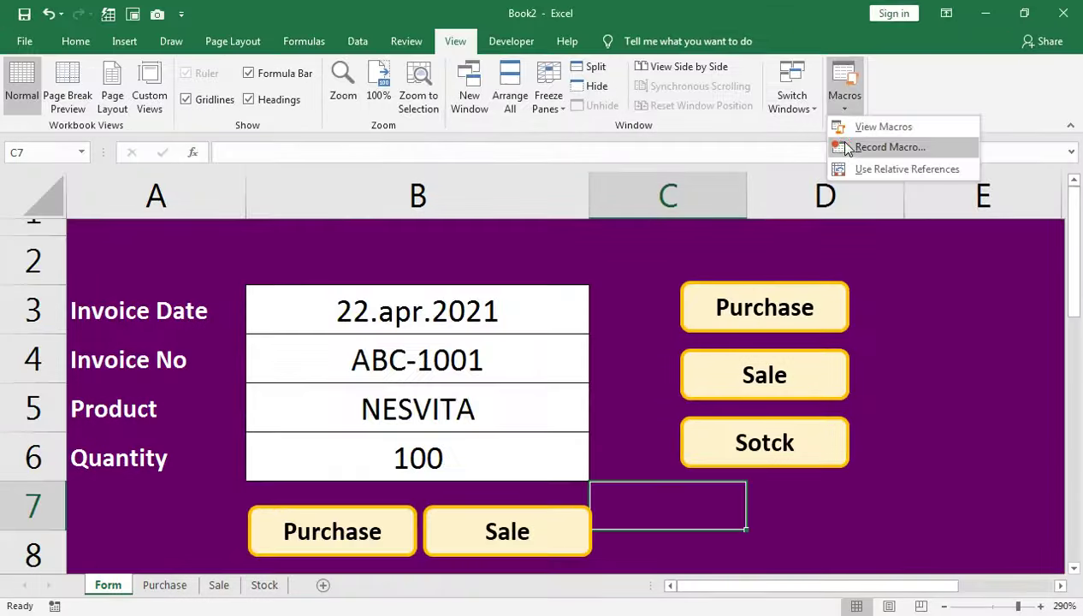
click(889, 147)
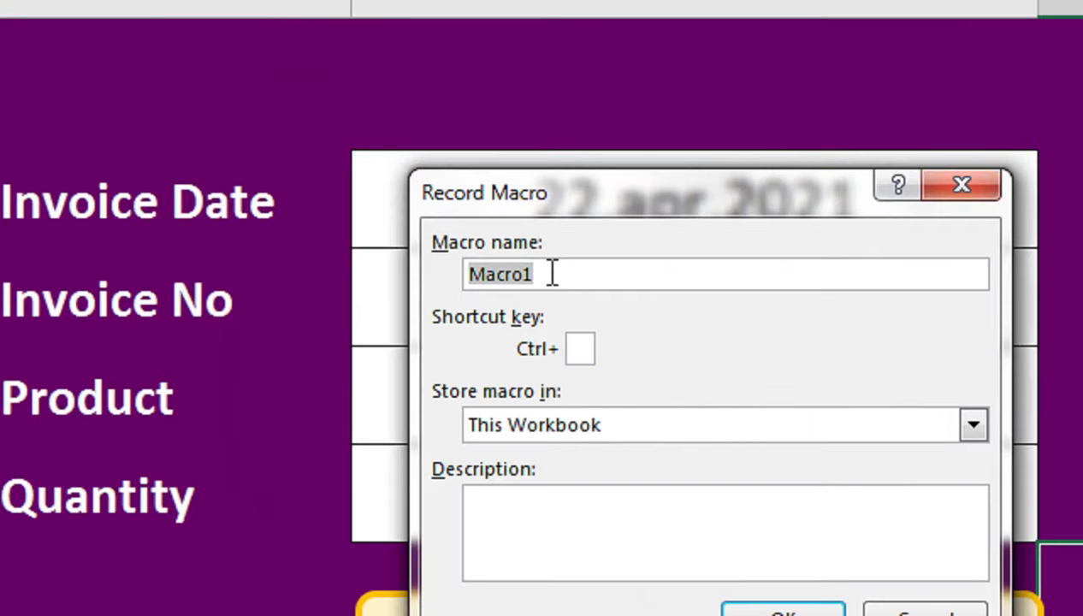
text(PURCHA)
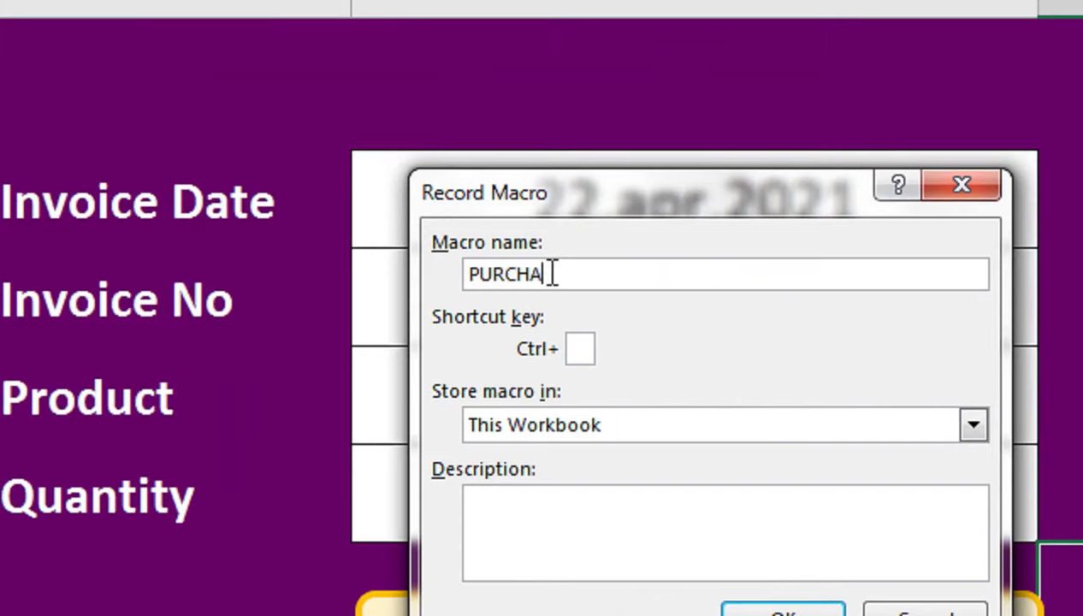
text(SE)
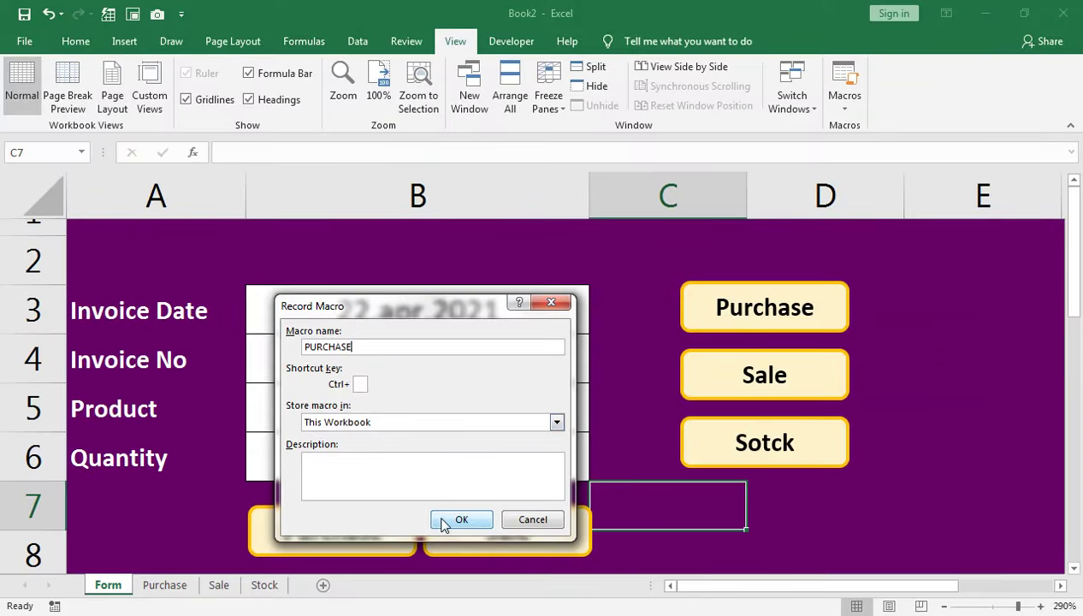
click(443, 522)
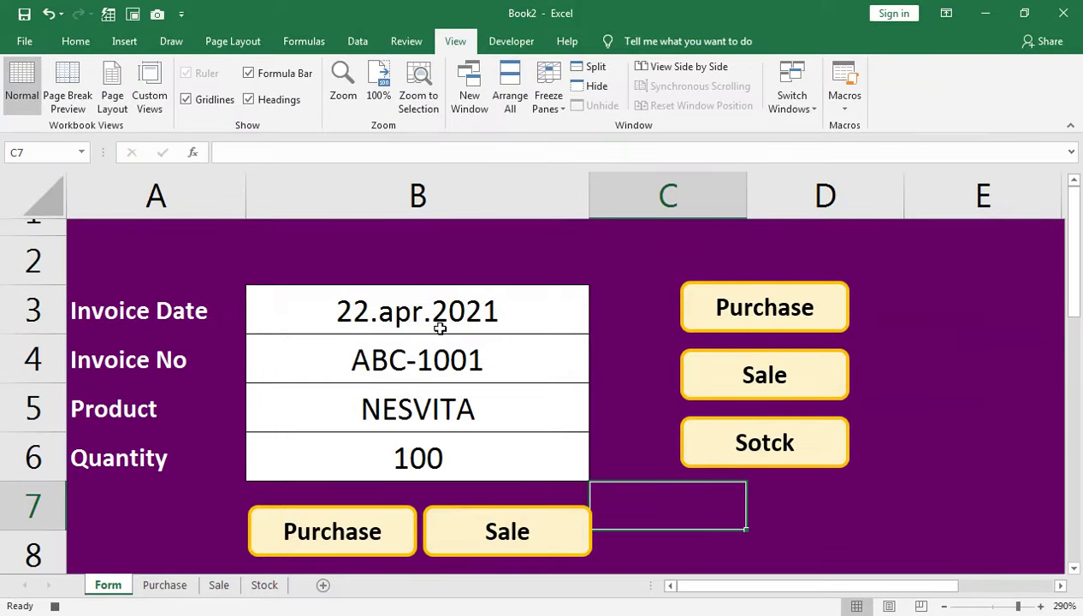
Copy B3:B6 and paste it transposed into row 2 of the Purchase sheet.
drag(430, 310, 425, 436)
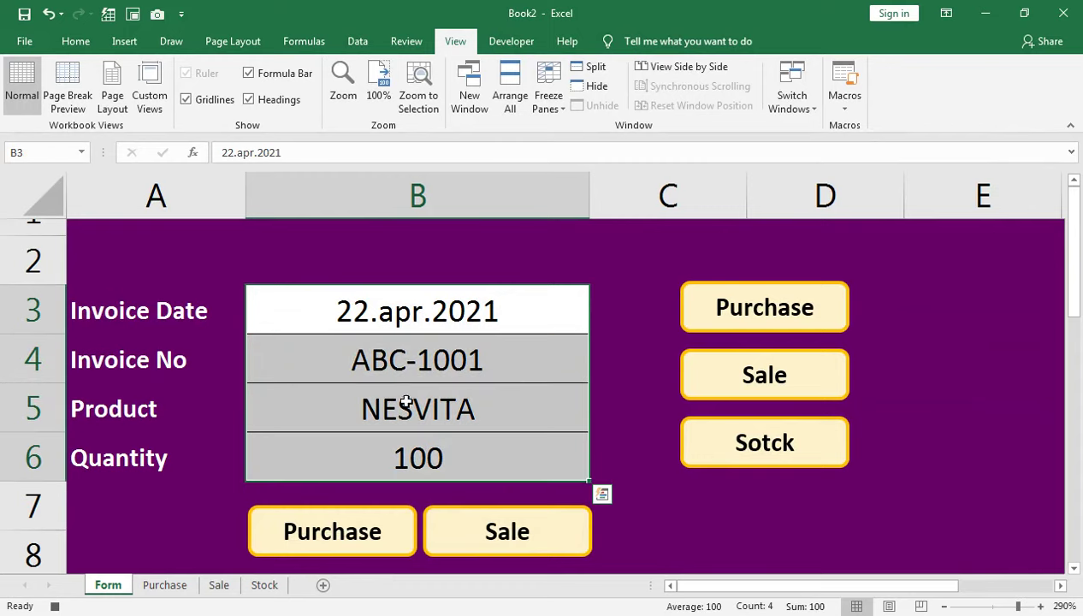
key(ctrl+c)
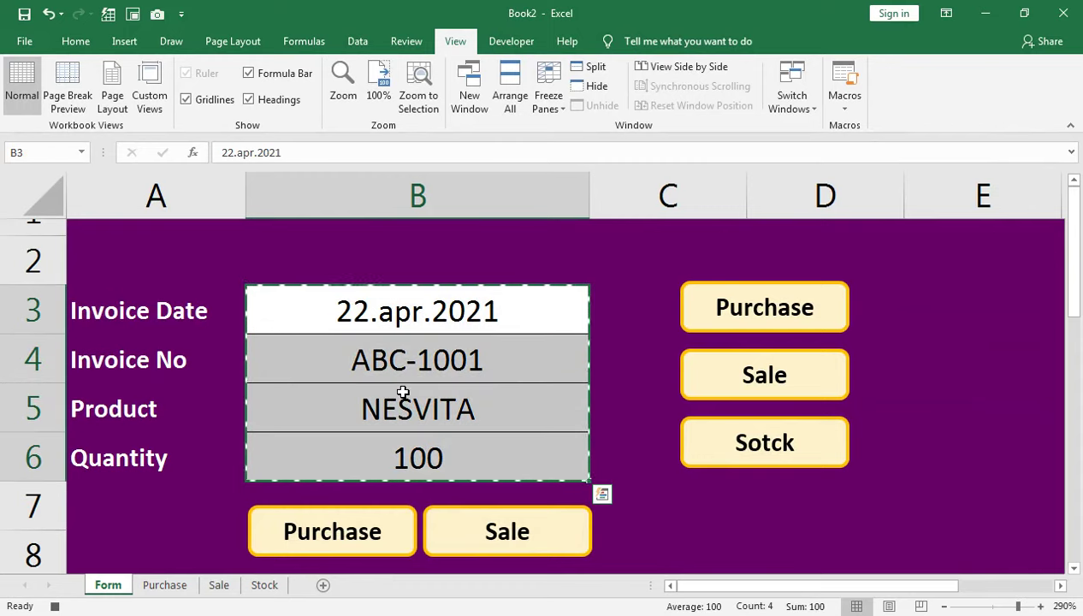
click(167, 585)
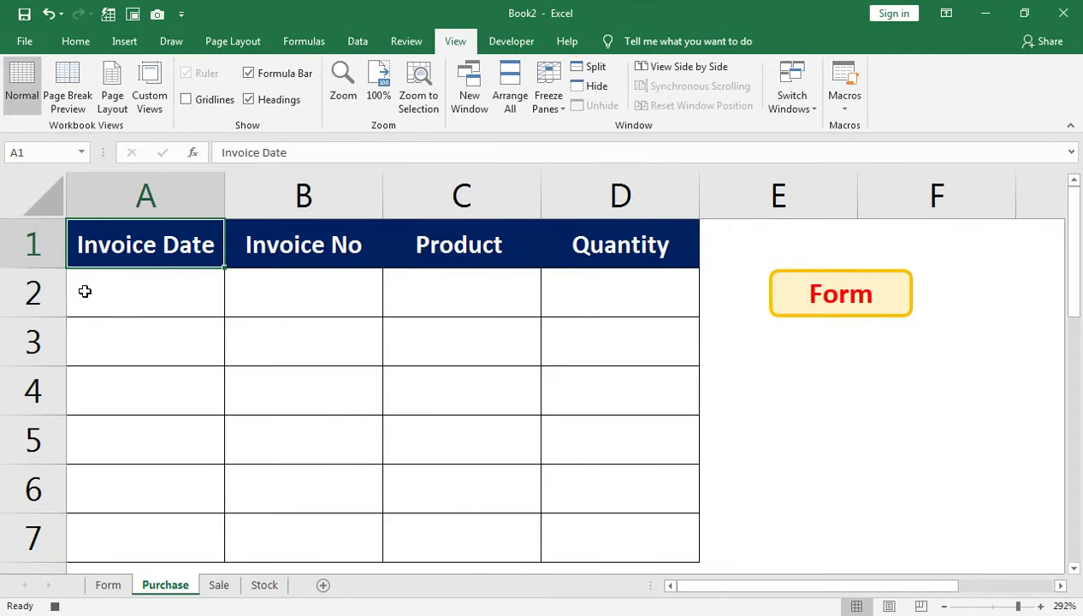
click(46, 294)
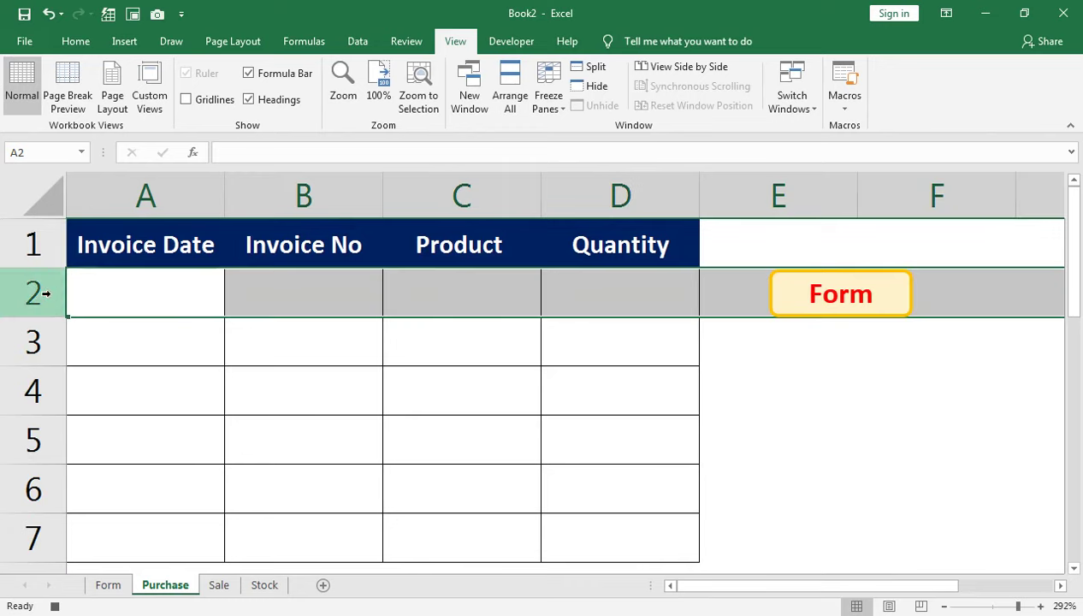
right_click(110, 291)
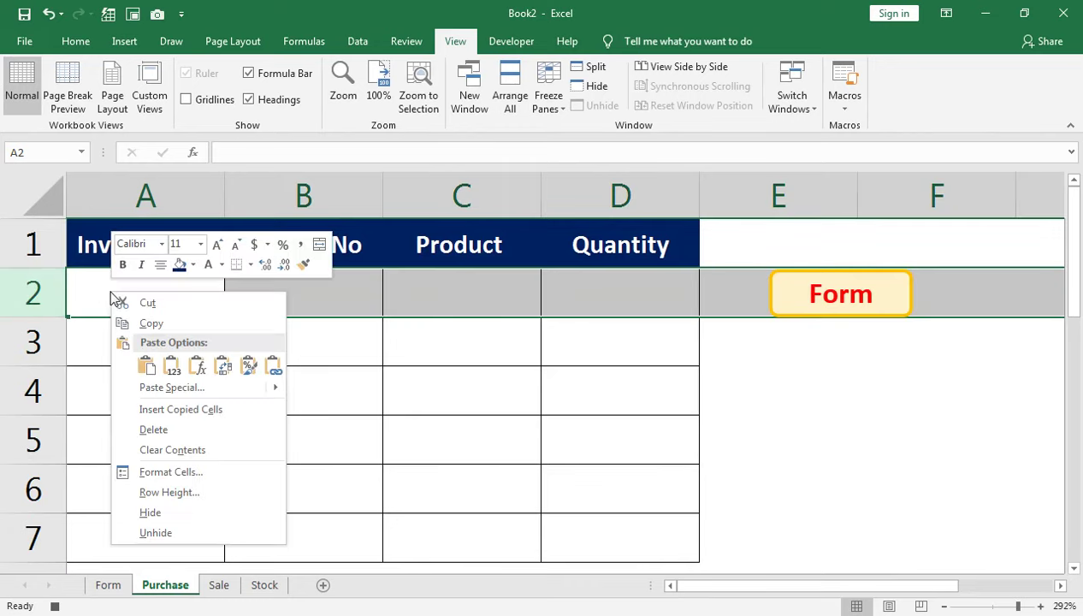
click(163, 388)
mouse_move(196, 177)
mouse_down()
mouse_move(304, 268)
mouse_move(476, 313)
mouse_up()
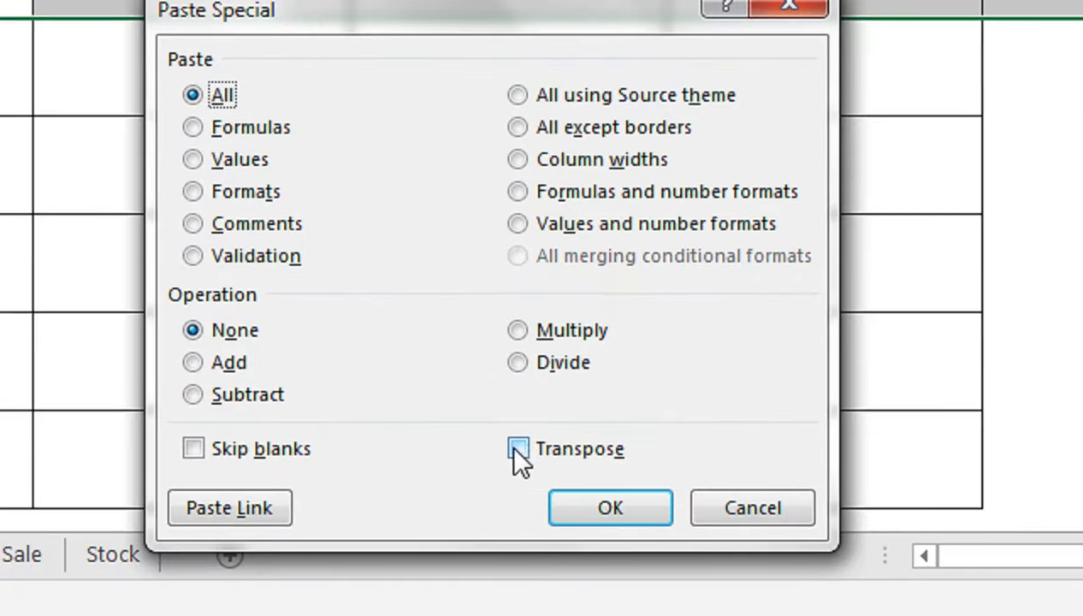
click(516, 449)
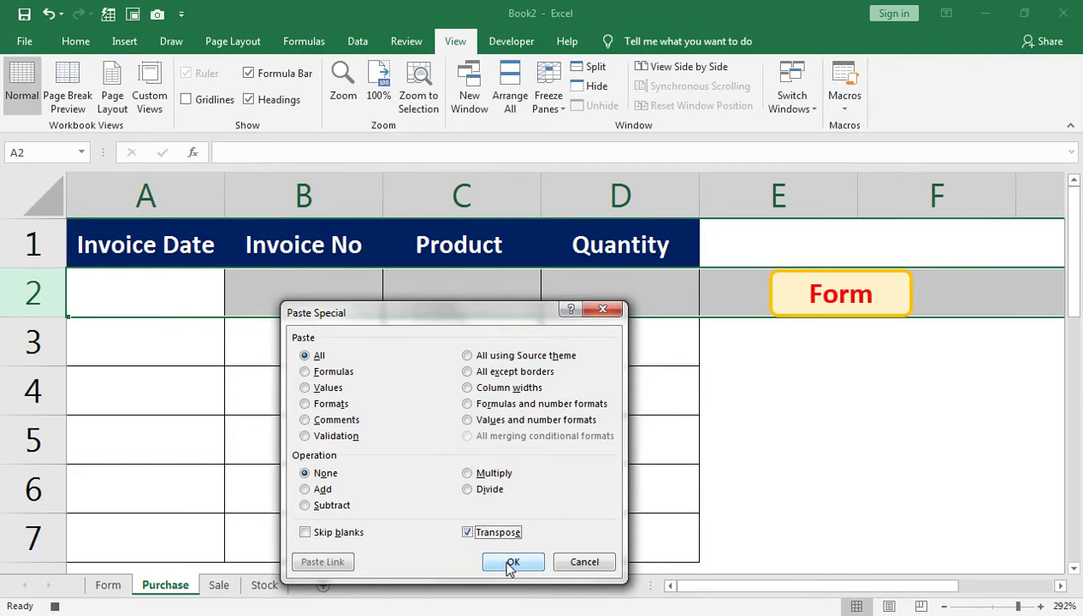
click(513, 562)
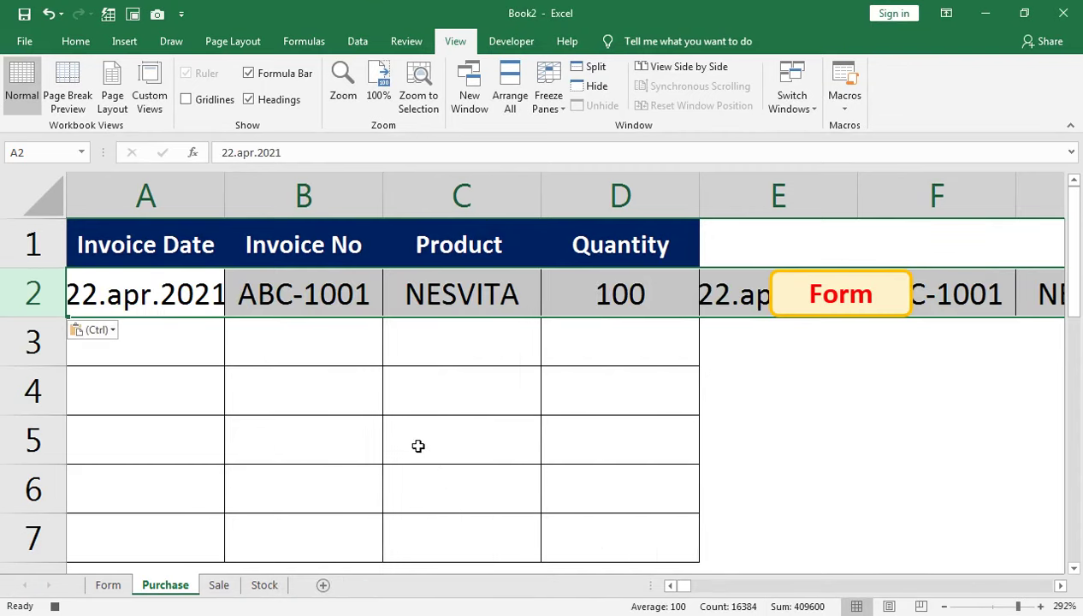
key(ctrl)
key(ctrl)
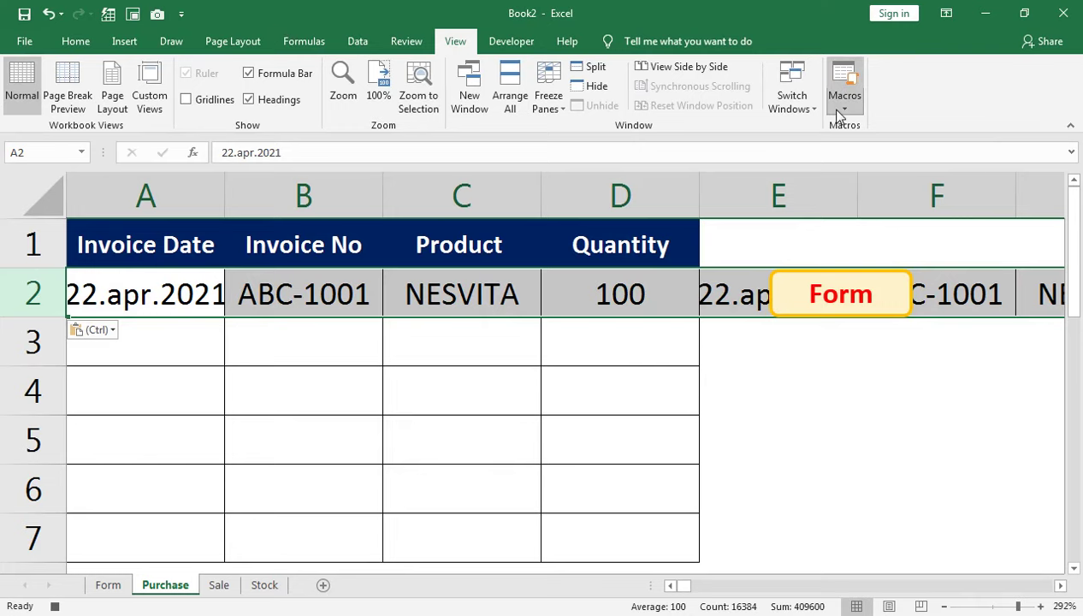
Switch macro recording to relative references and delete the recorded PURCHASE macro.
click(840, 115)
click(845, 169)
click(515, 353)
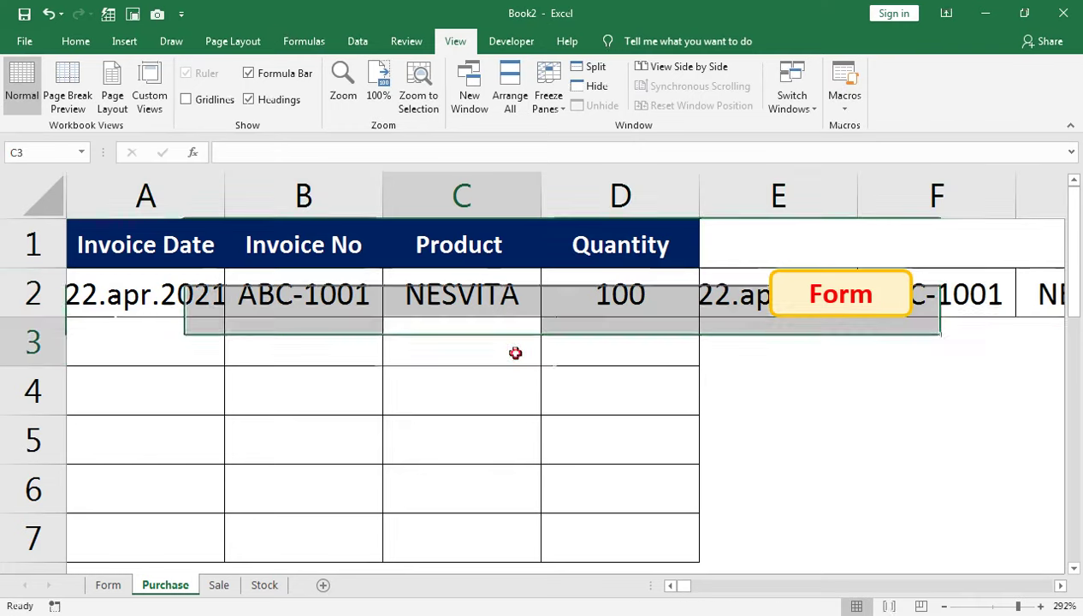
click(844, 101)
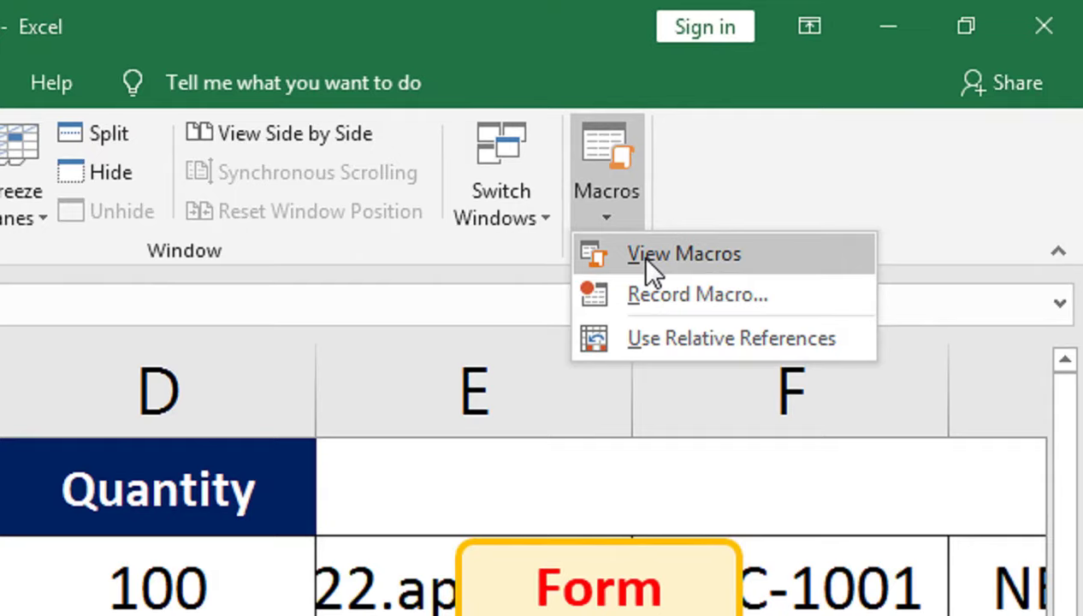
click(645, 256)
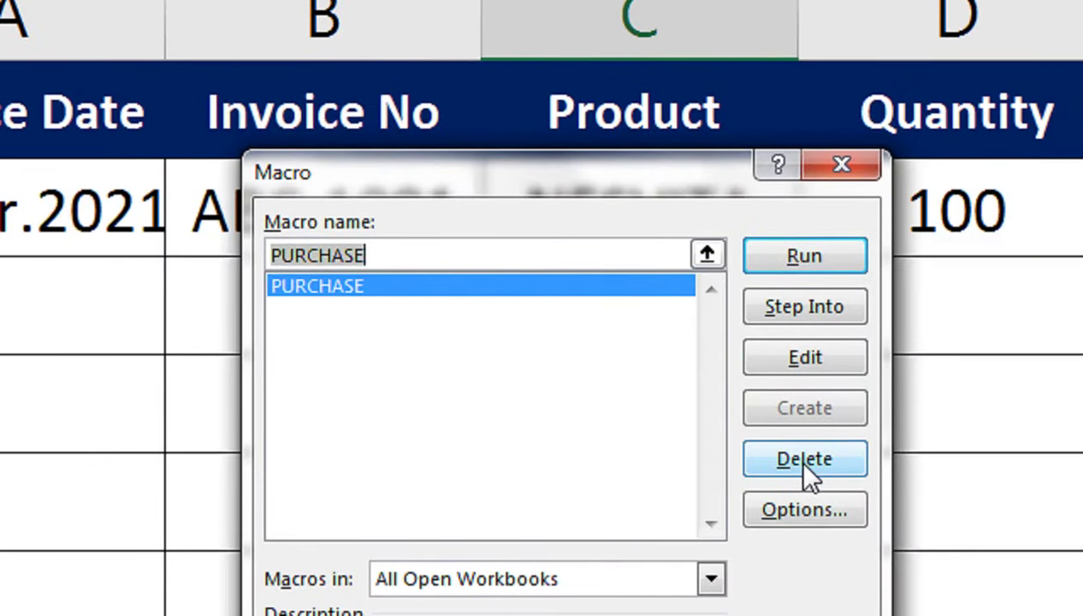
click(970, 466)
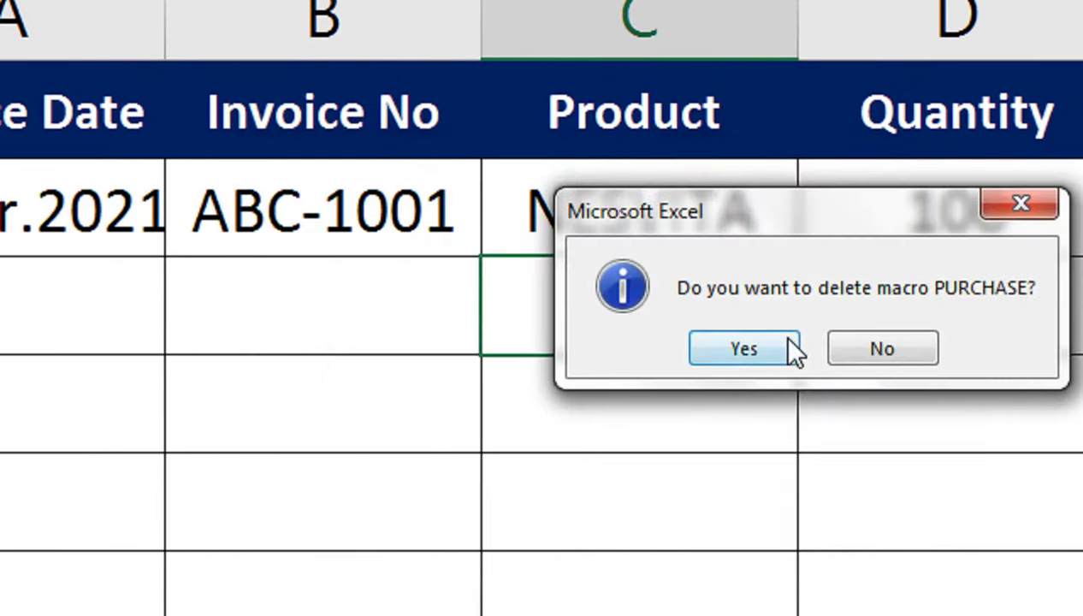
click(790, 338)
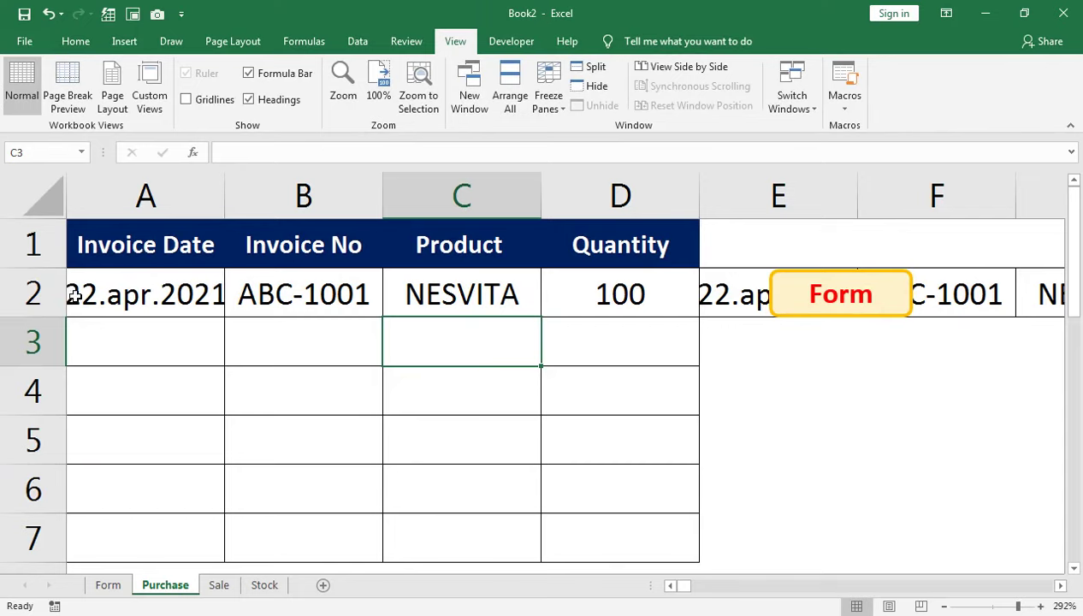
Clear row 2 of the Purchase table and return to the Form sheet.
click(45, 294)
key(Delete)
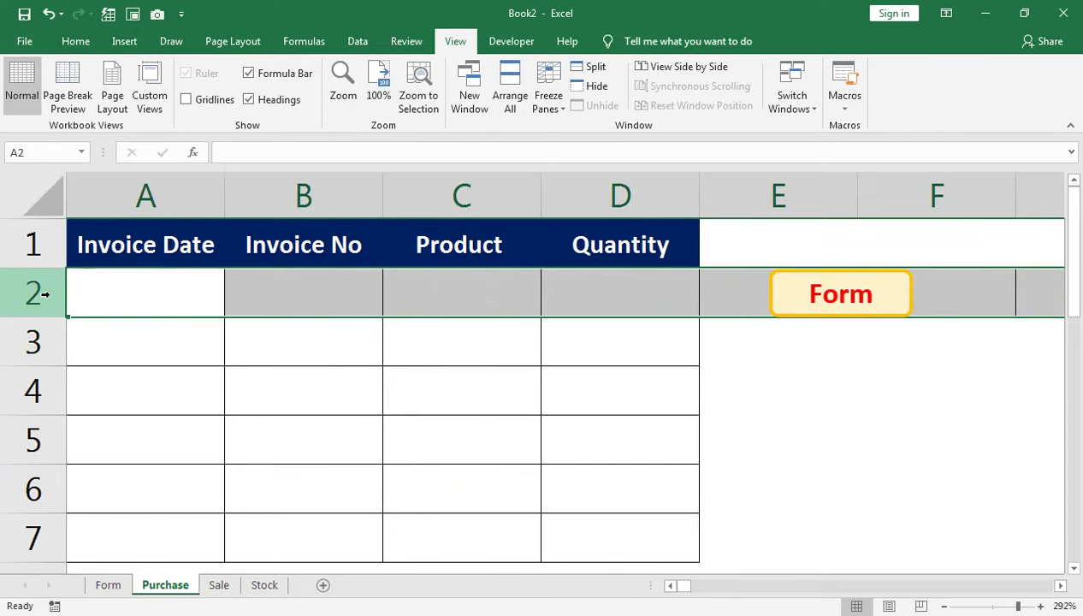
click(120, 309)
click(742, 459)
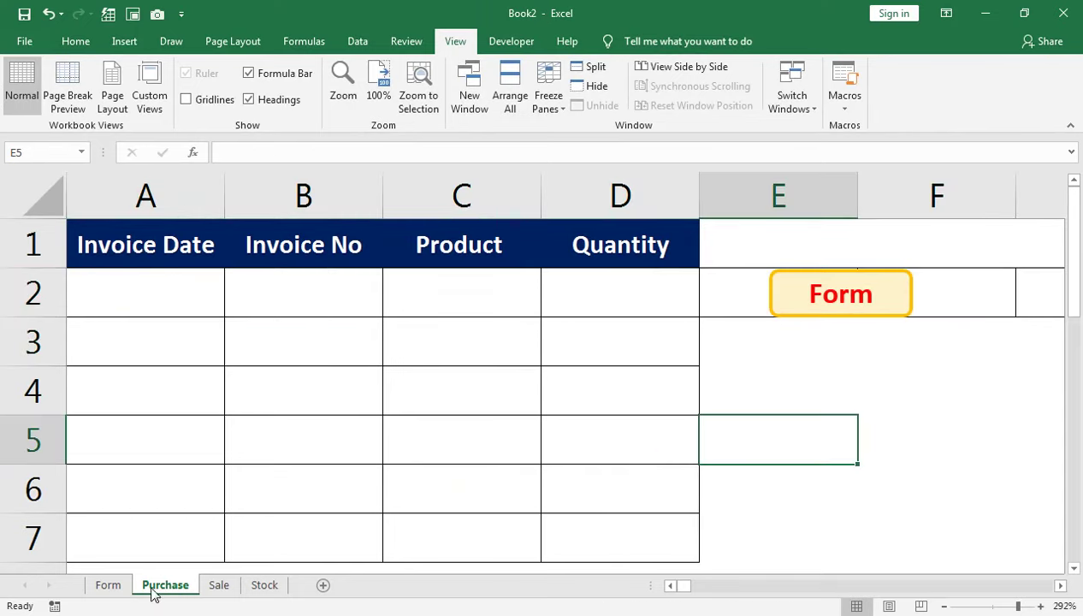
click(107, 585)
click(349, 325)
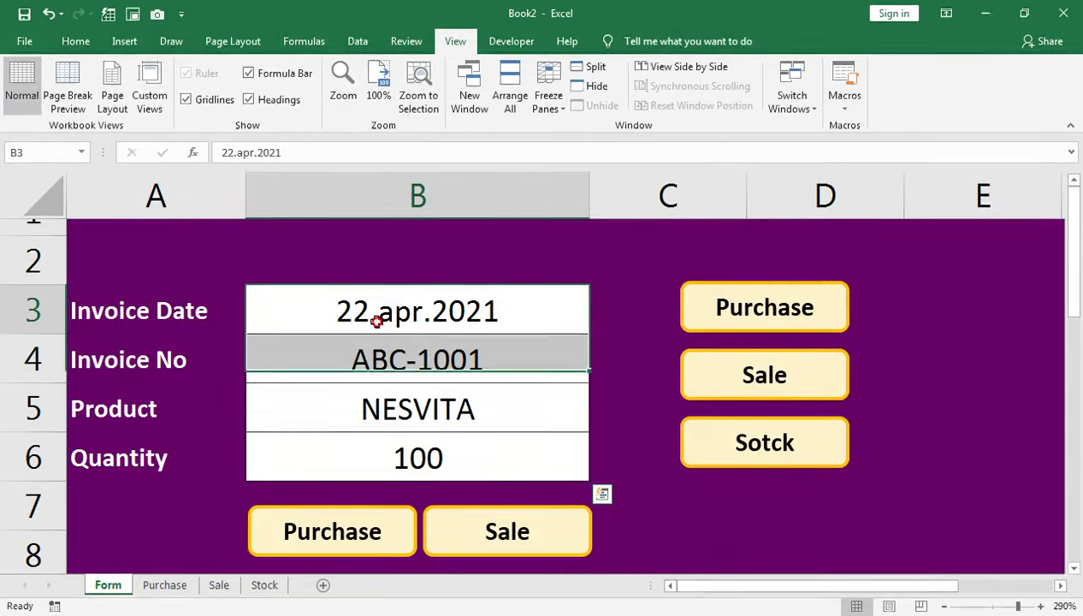
click(613, 496)
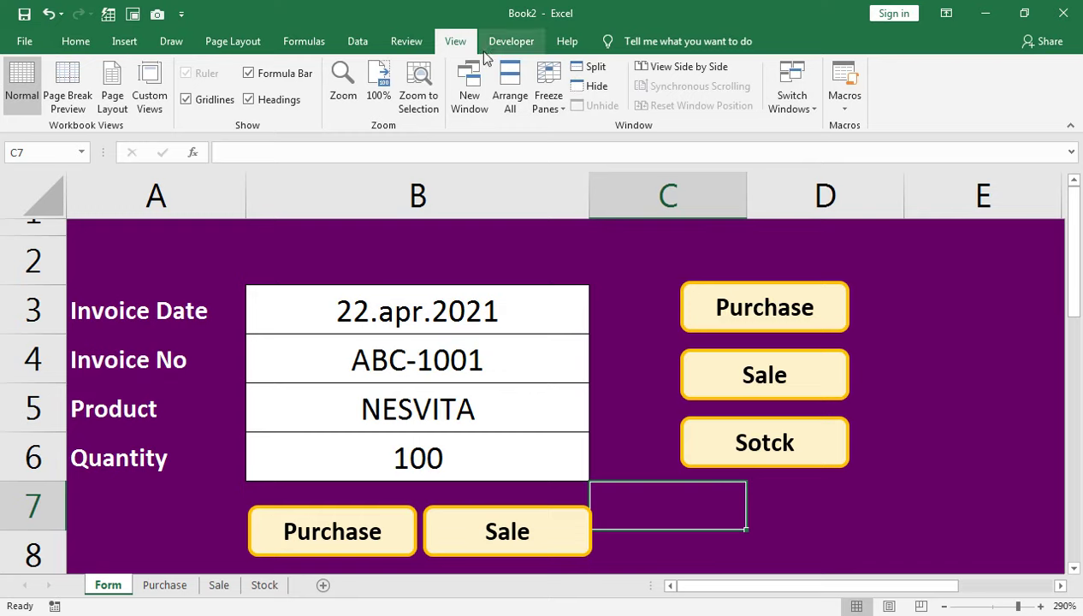
Record a new macro named PURCHASE and select the form entries B3:B6.
click(847, 102)
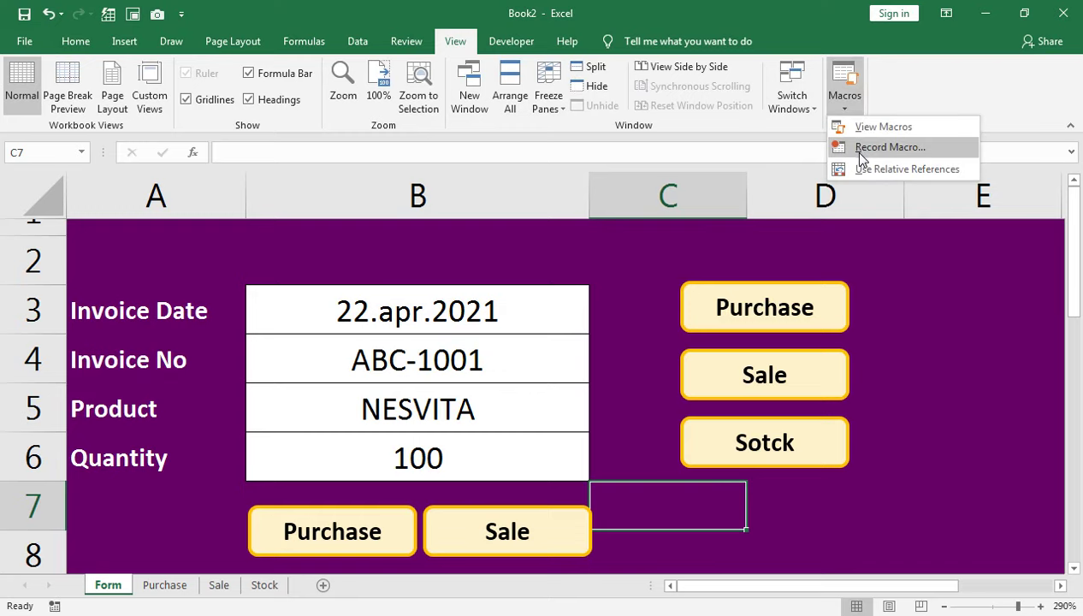
click(849, 149)
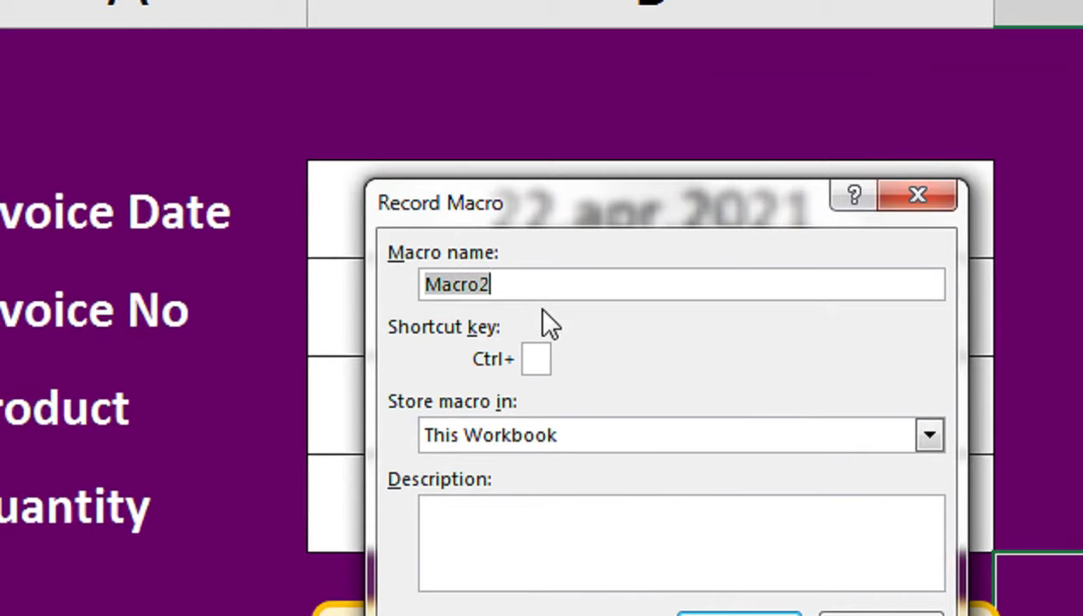
text(PURCHASE)
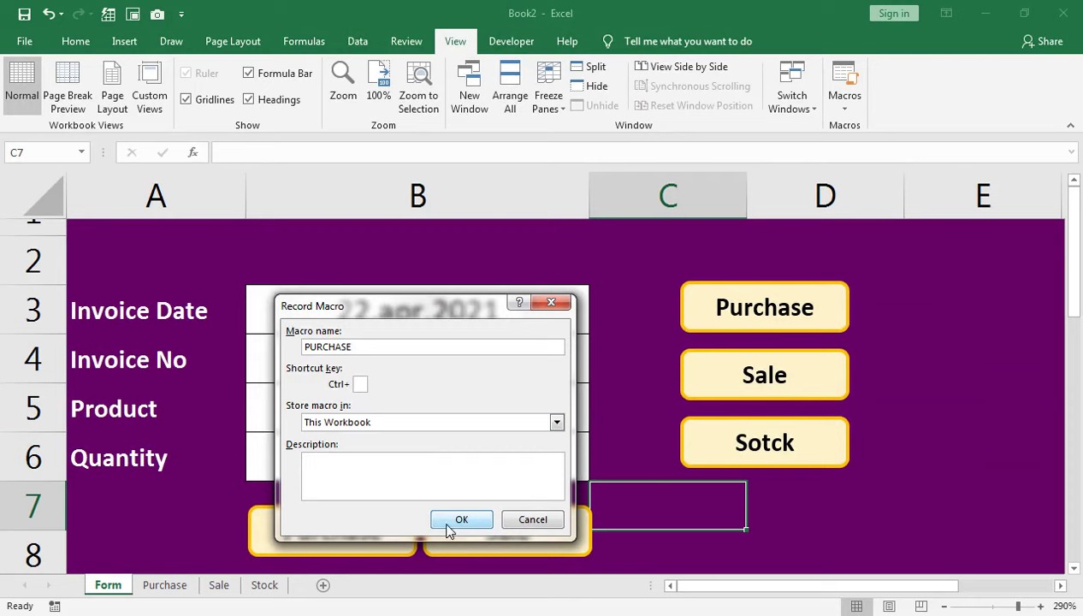
click(446, 522)
drag(399, 314, 406, 445)
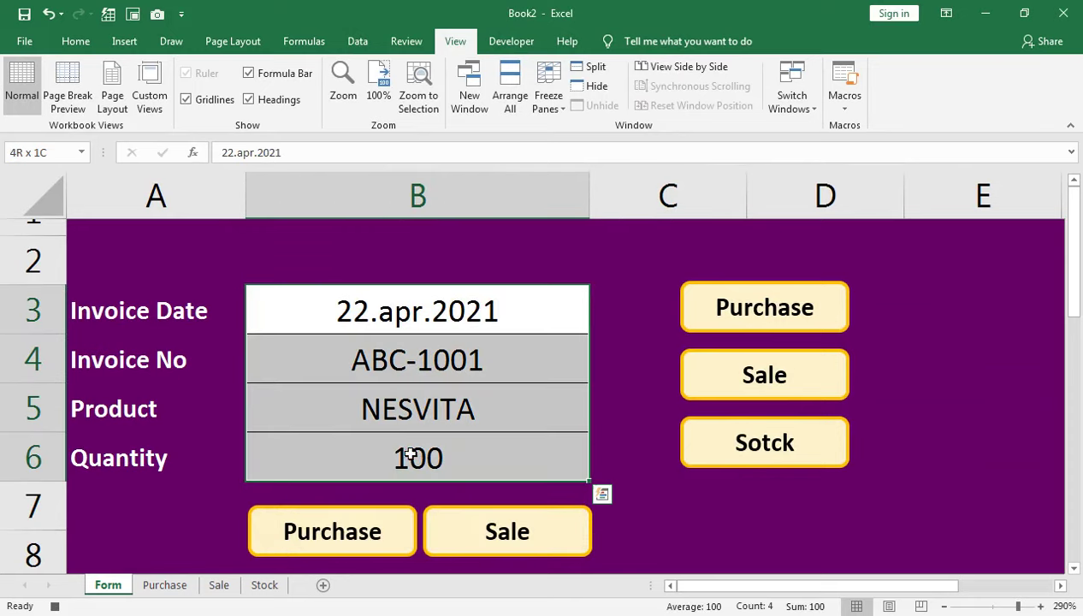
Copy the form entries and paste them transposed into Purchase cell A2.
key(ctrl+c)
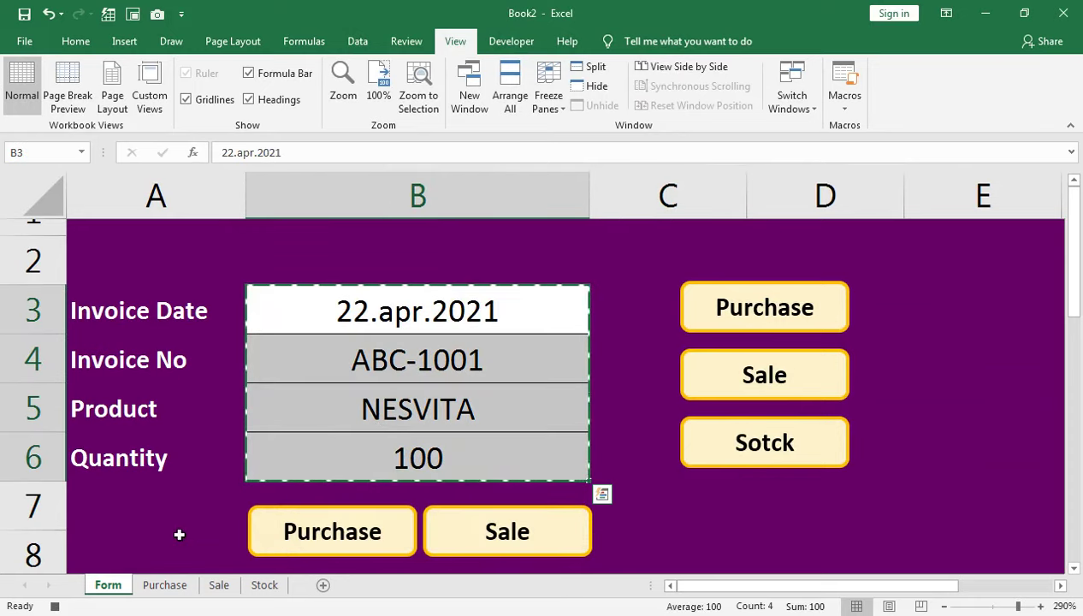
click(163, 584)
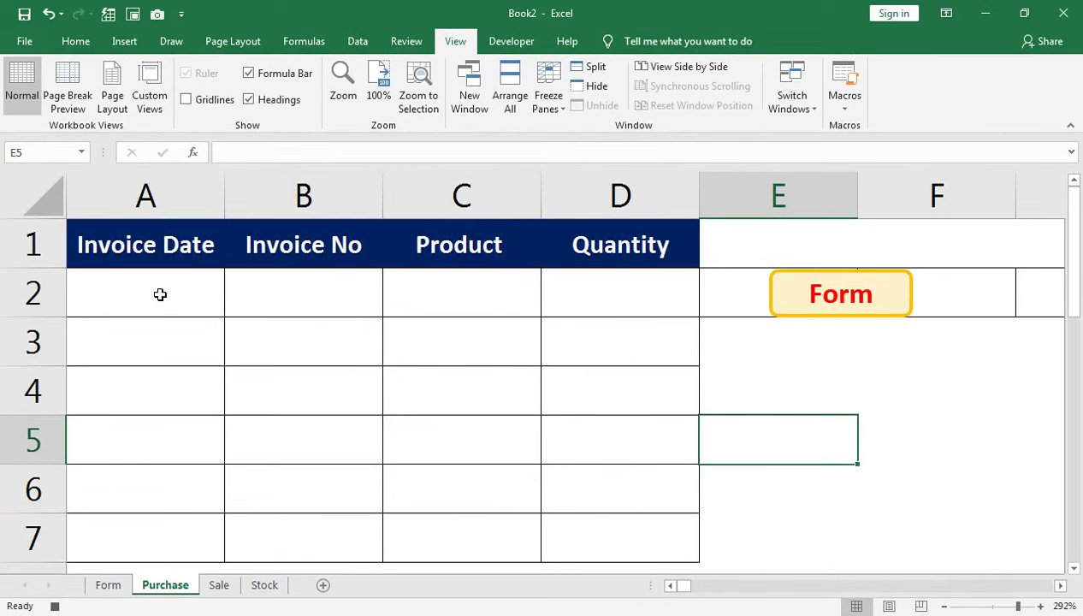
click(159, 294)
right_click(145, 293)
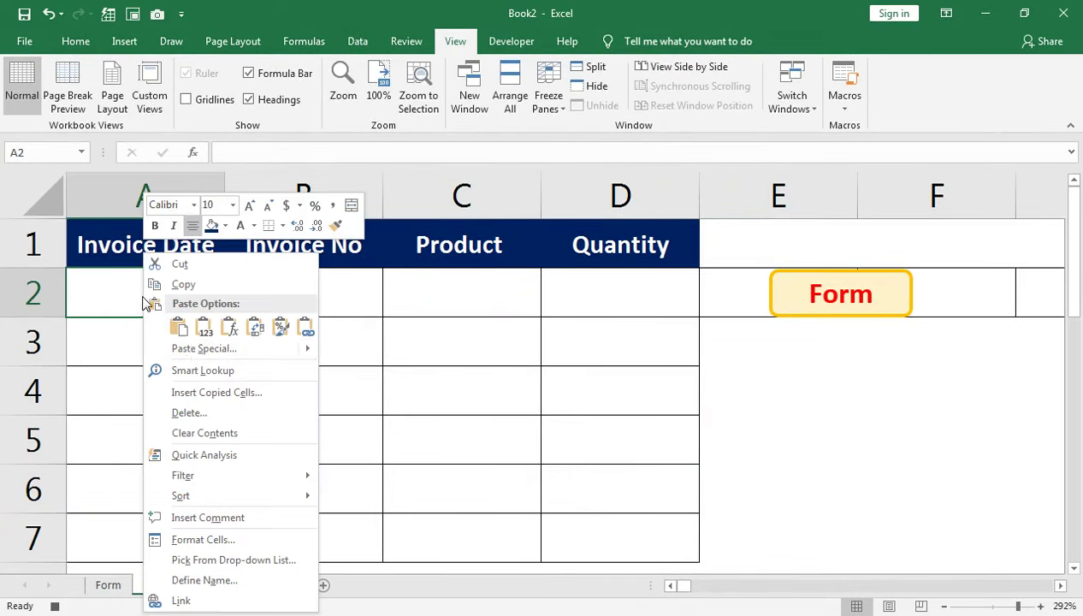
click(179, 348)
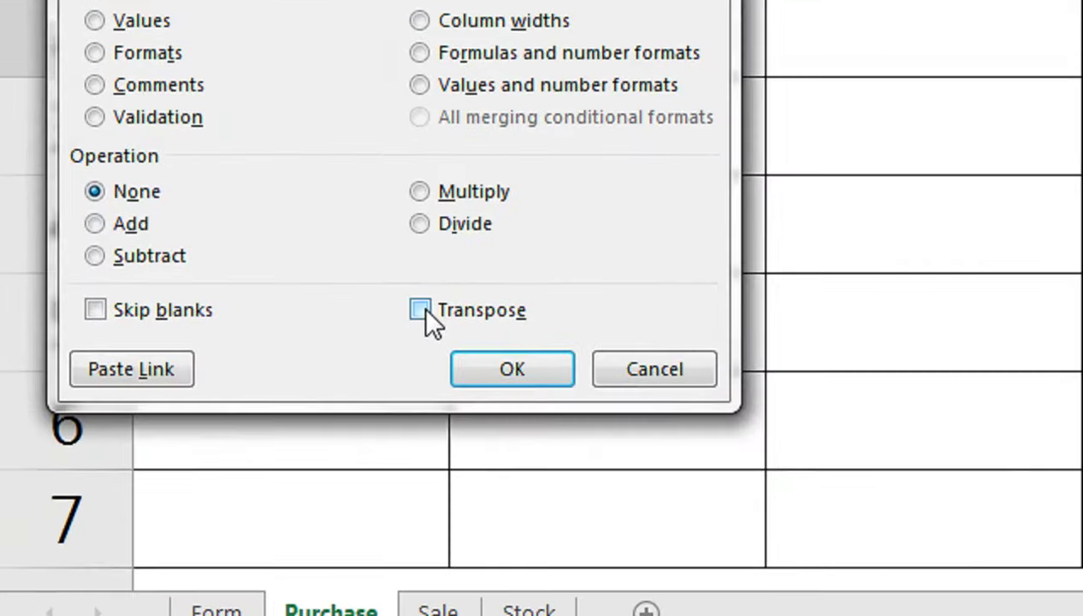
click(211, 434)
click(254, 462)
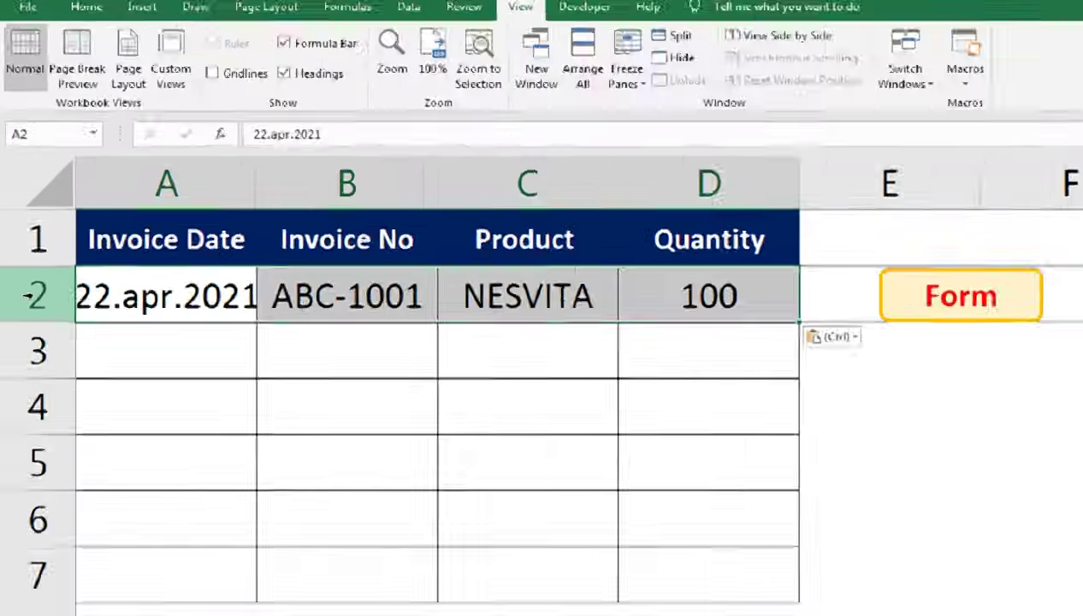
Insert a blank row 2 above the entries and set its fill to No Fill.
right_click(24, 295)
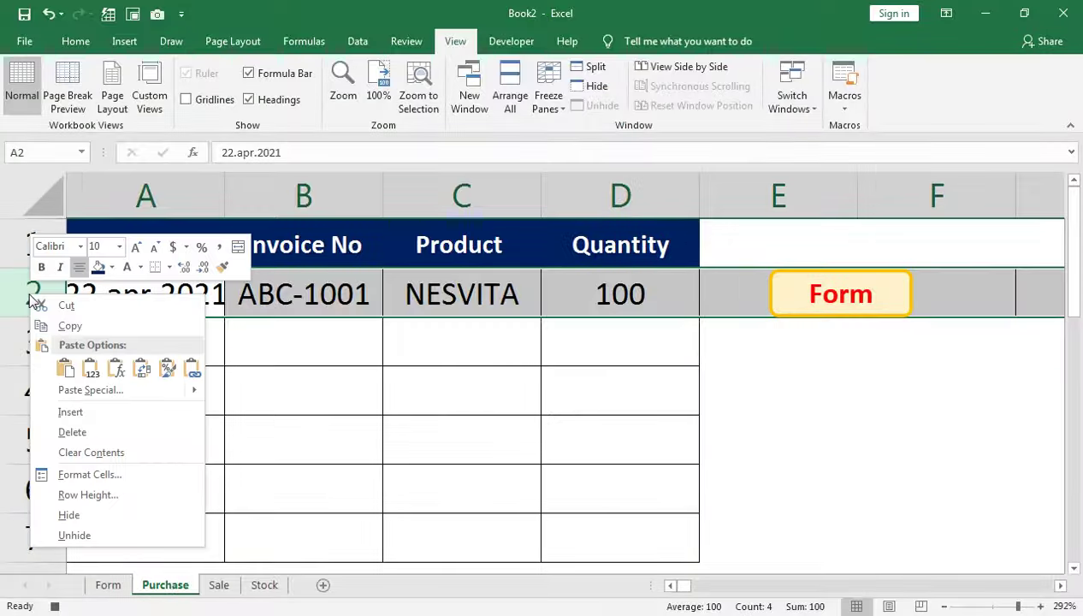
click(63, 411)
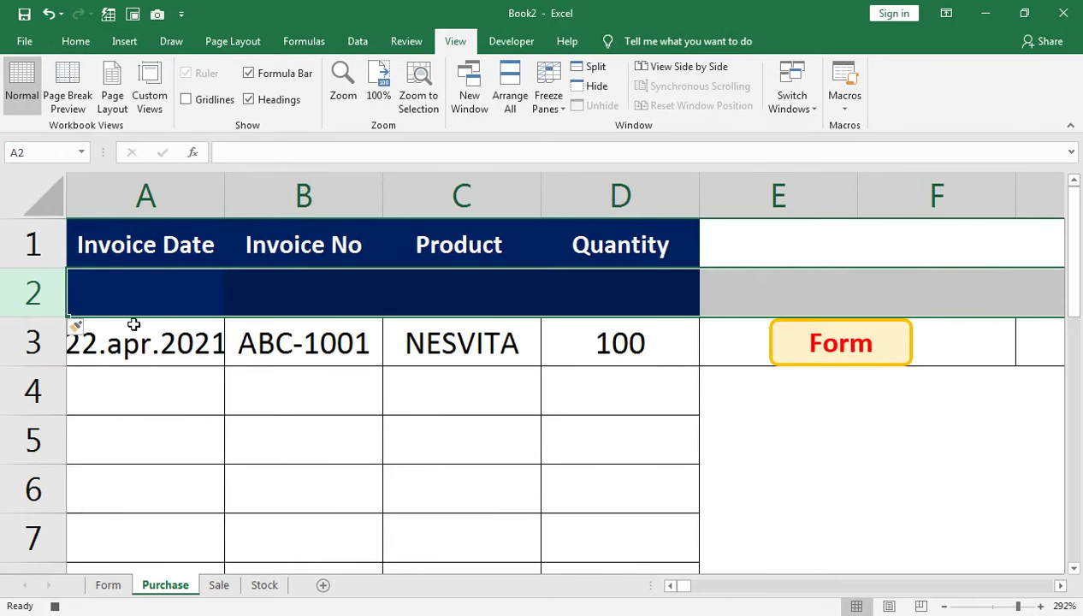
click(137, 307)
drag(137, 307, 599, 287)
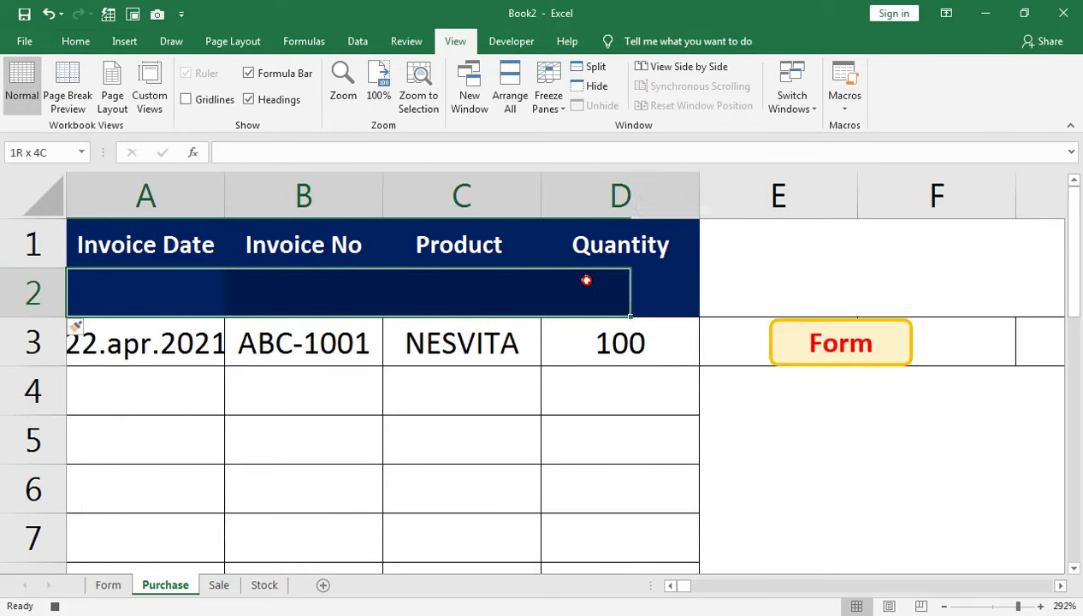
click(75, 41)
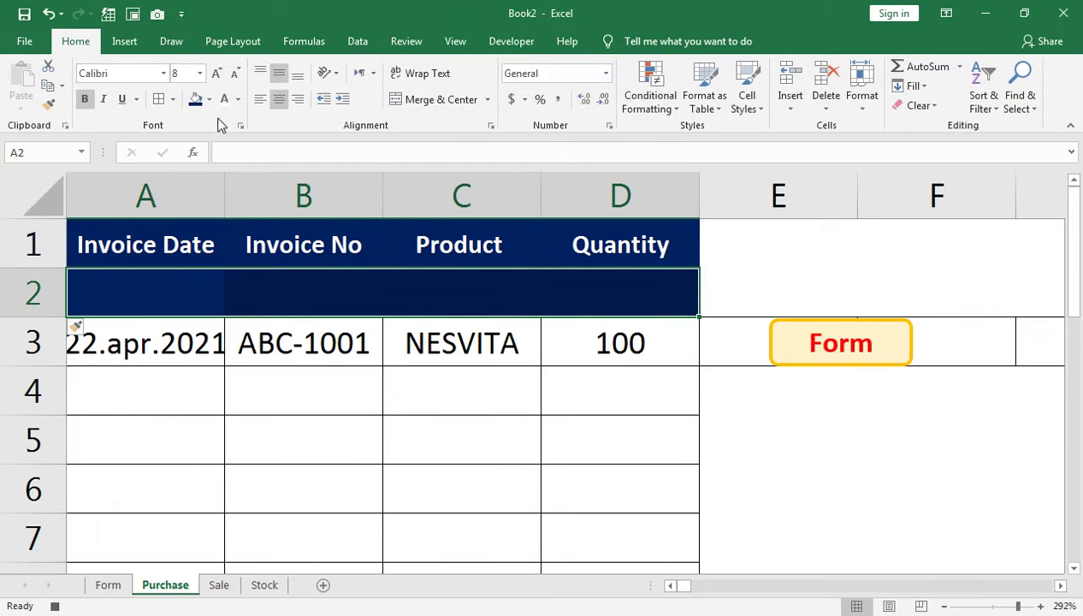
click(208, 99)
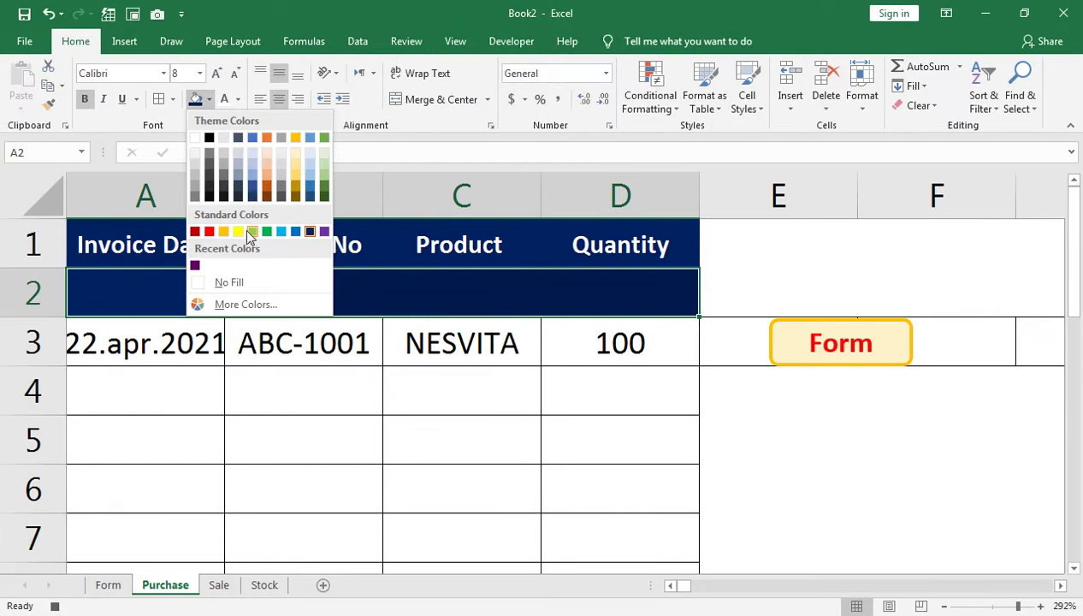
click(229, 283)
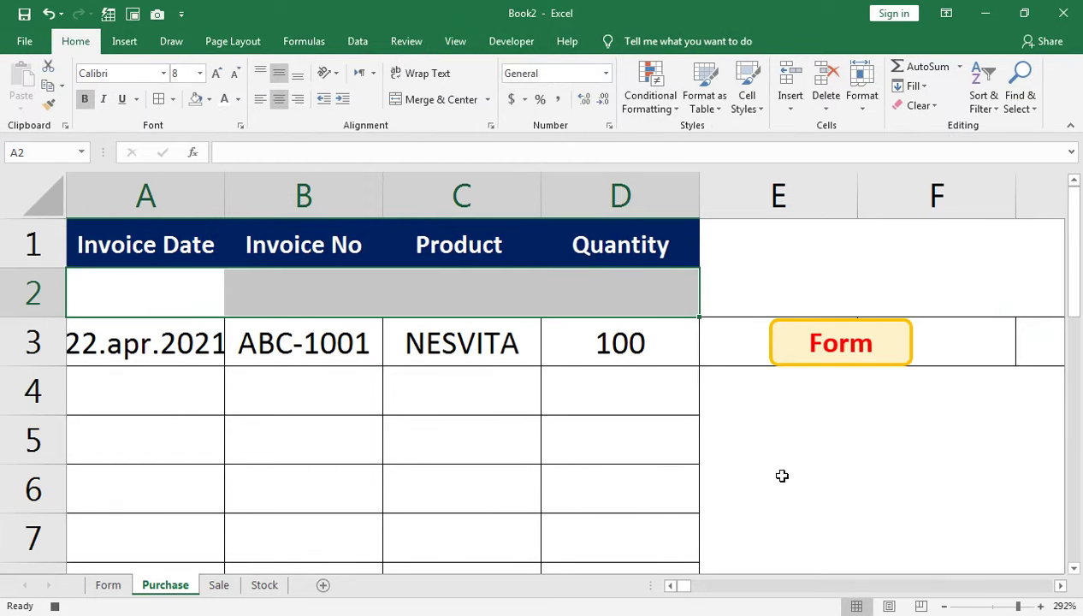
click(744, 476)
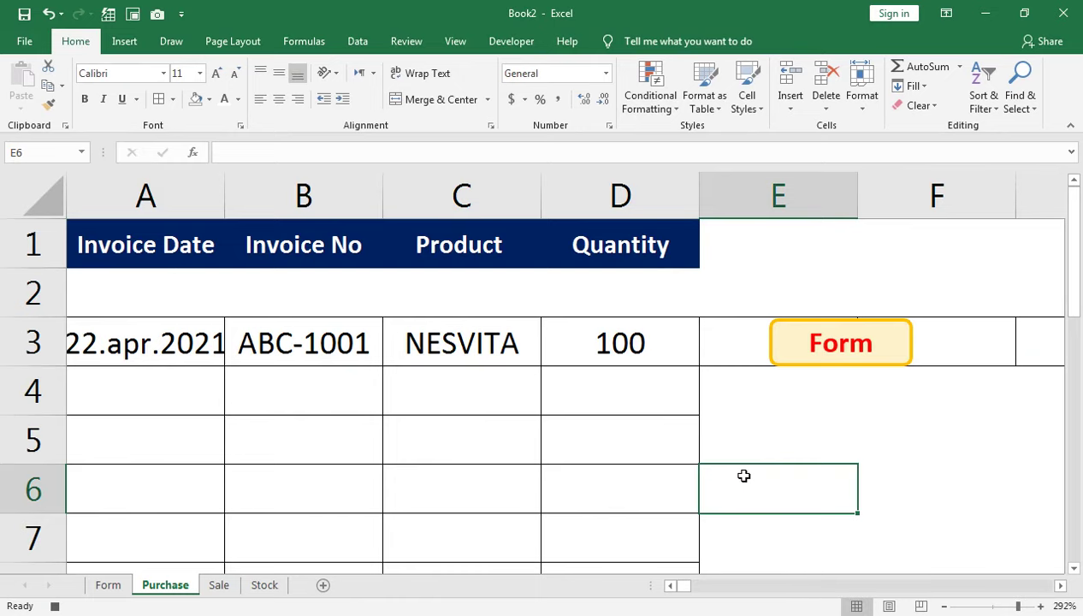
Clear the Form sheet's input cells and select B3.
click(108, 585)
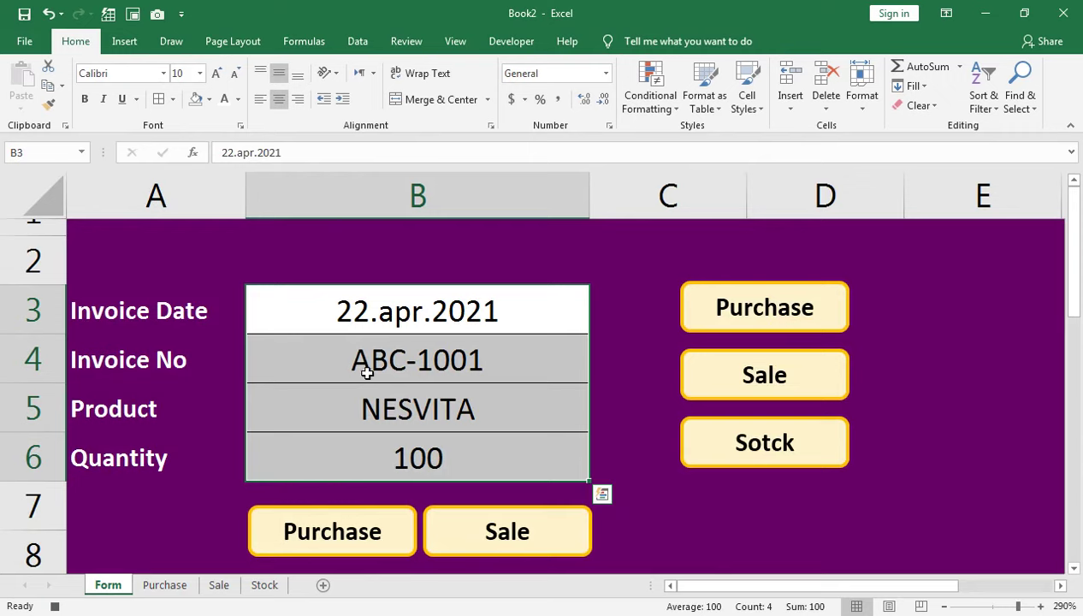
key(Delete)
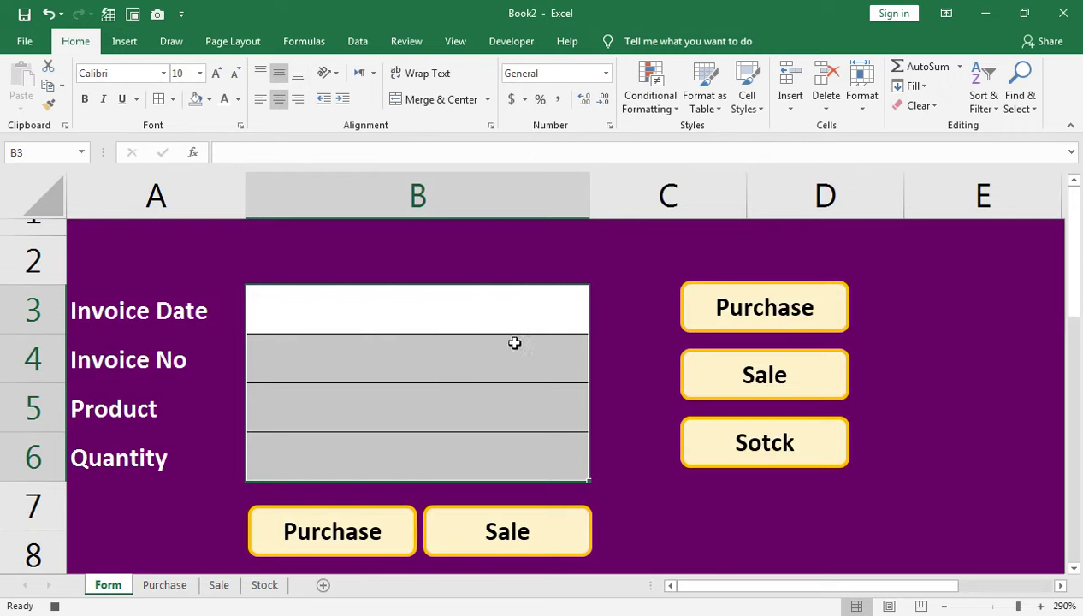
click(472, 311)
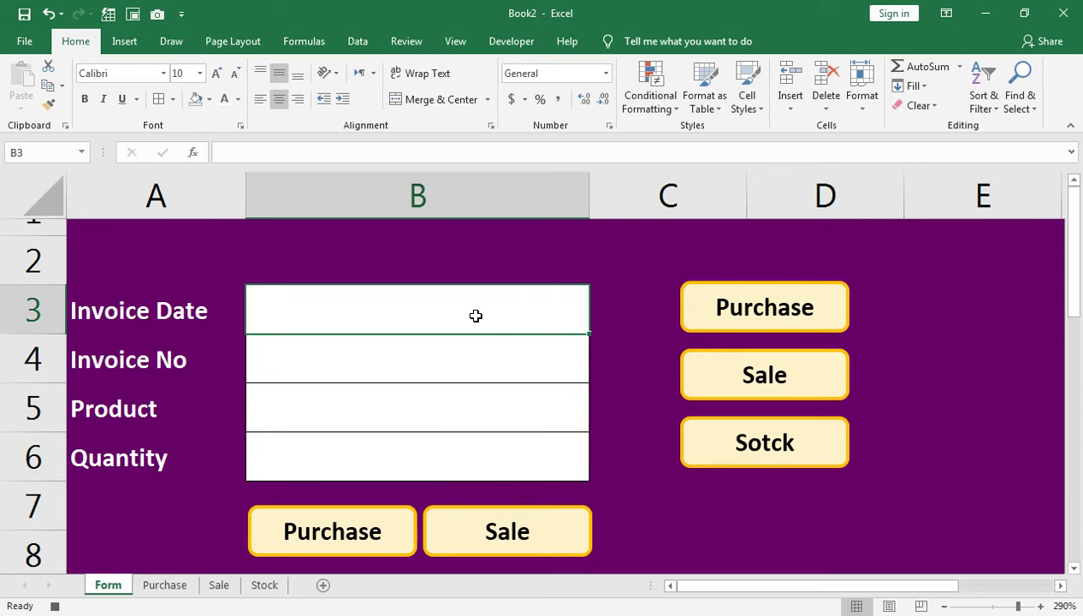
Stop recording the PURCHASE macro.
click(455, 41)
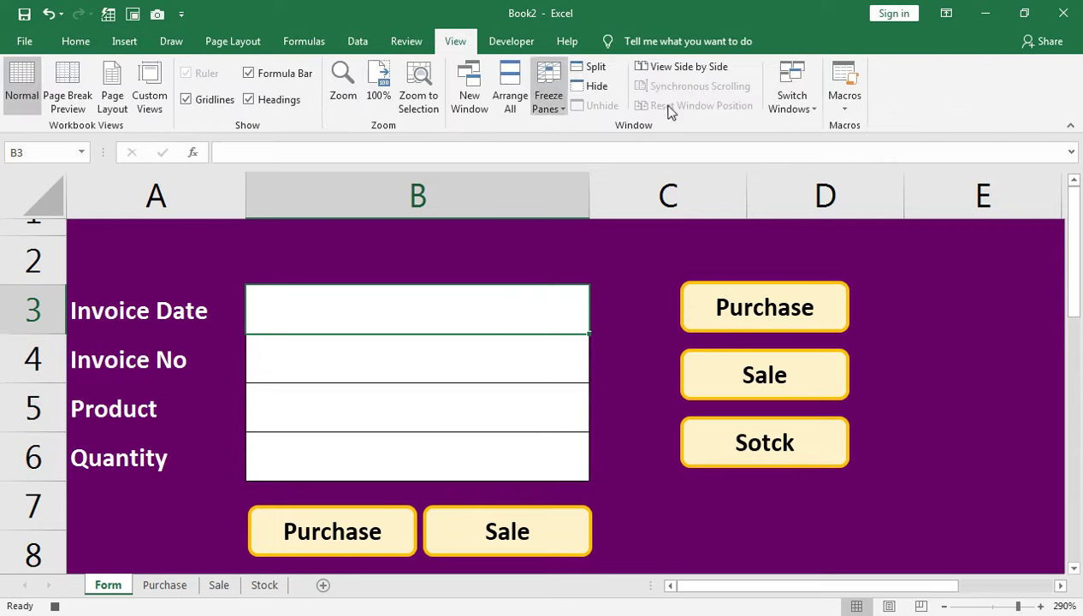
click(841, 114)
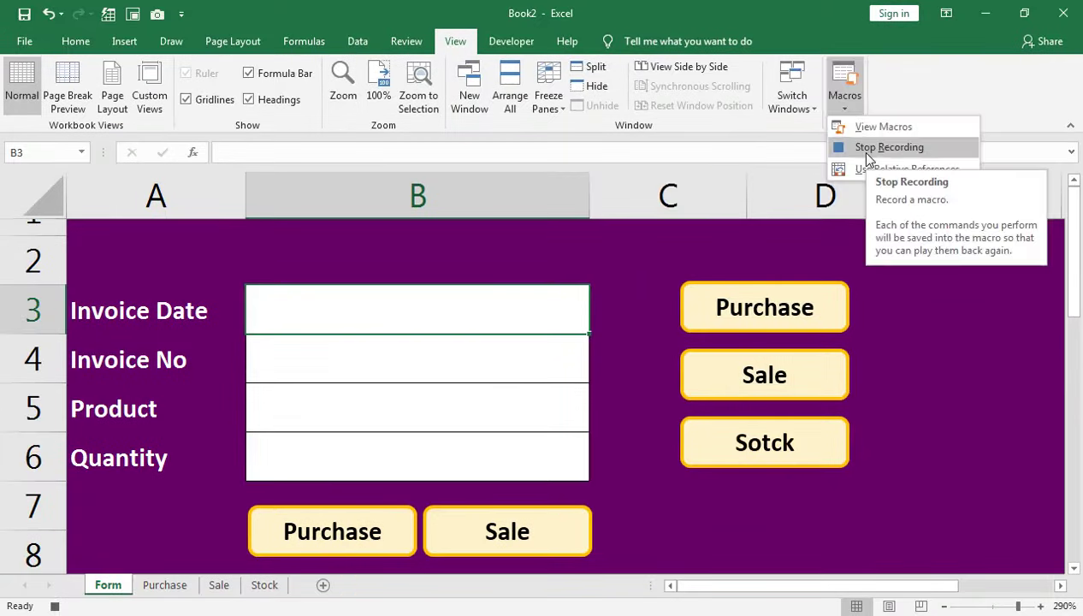
click(864, 152)
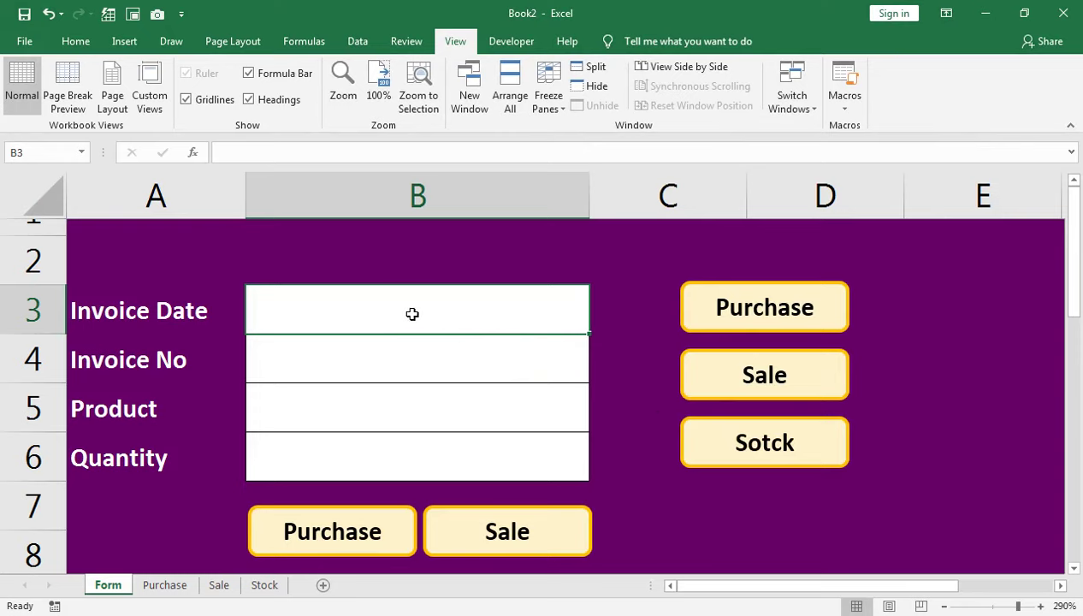
Enter invoice date 23.APR-2021 and invoice number ABC-1001 in B3 and B4.
text(23-)
key(BackSpace)
text(.)
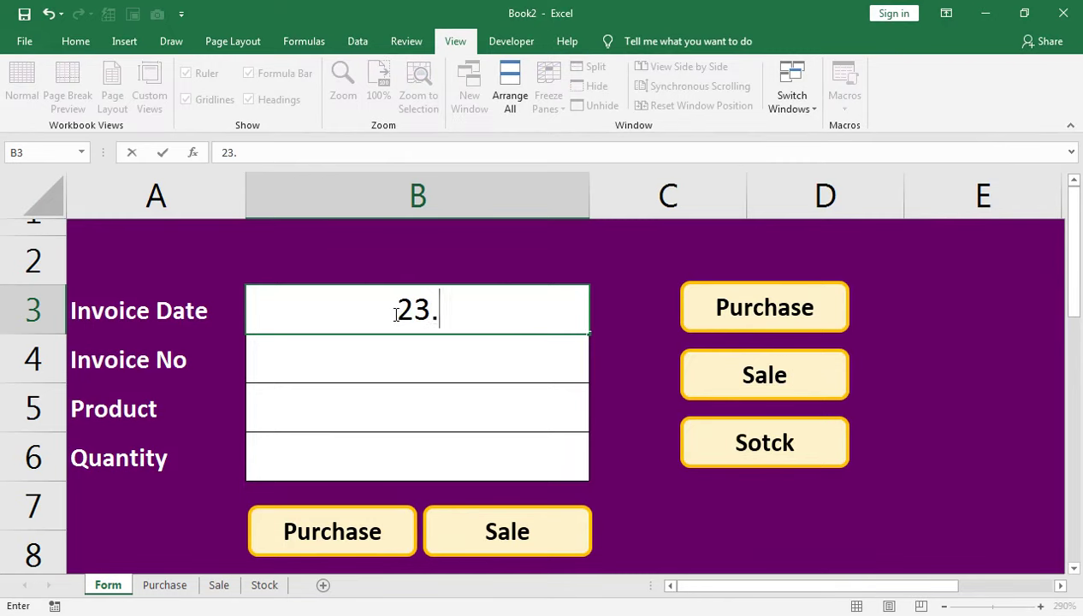
text(APR-)
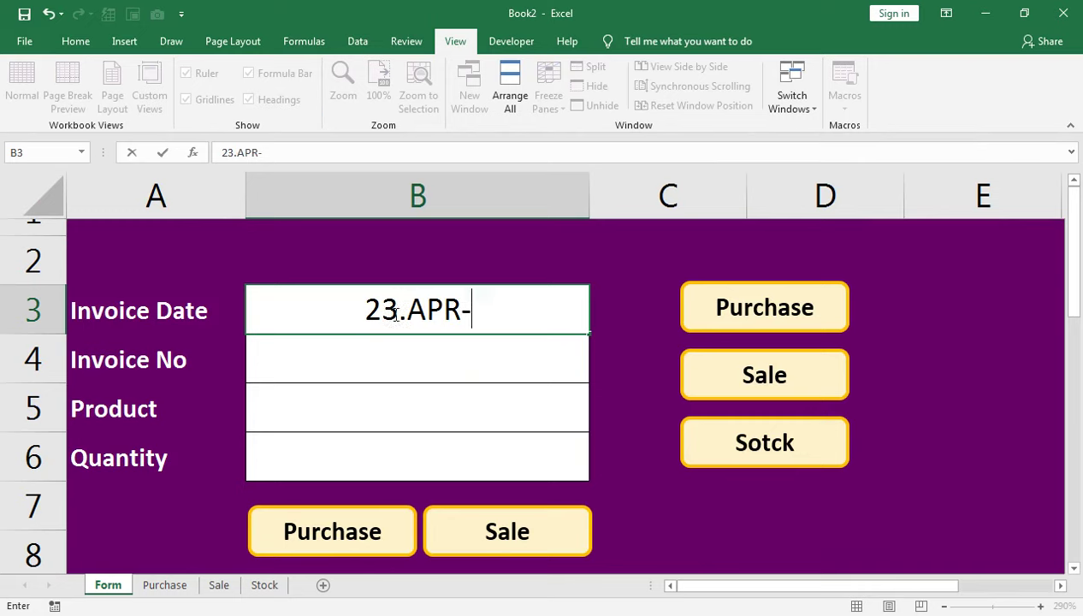
text(2021)
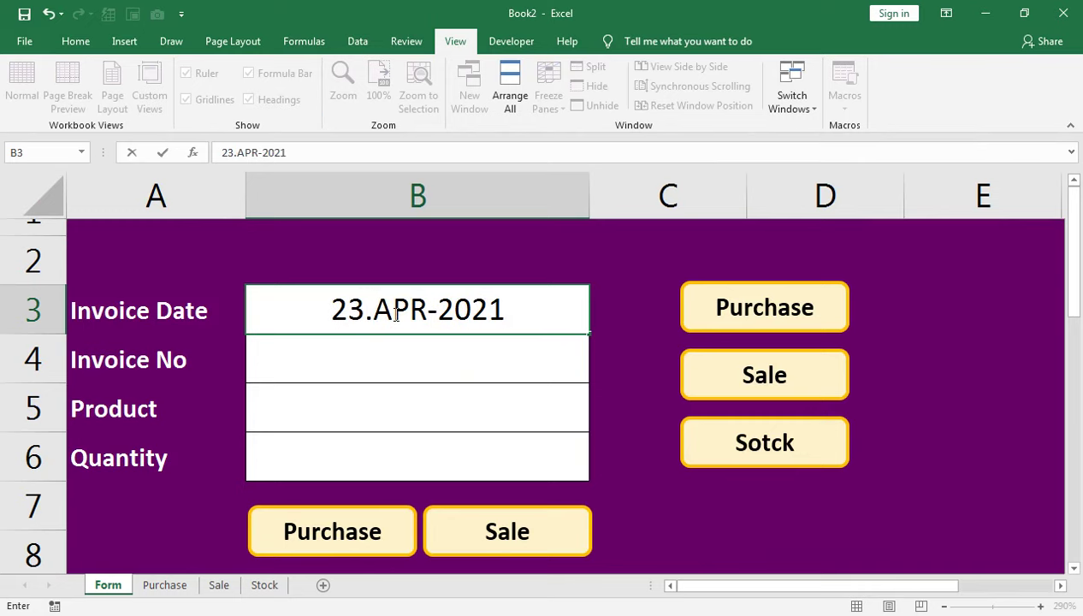
key(Return)
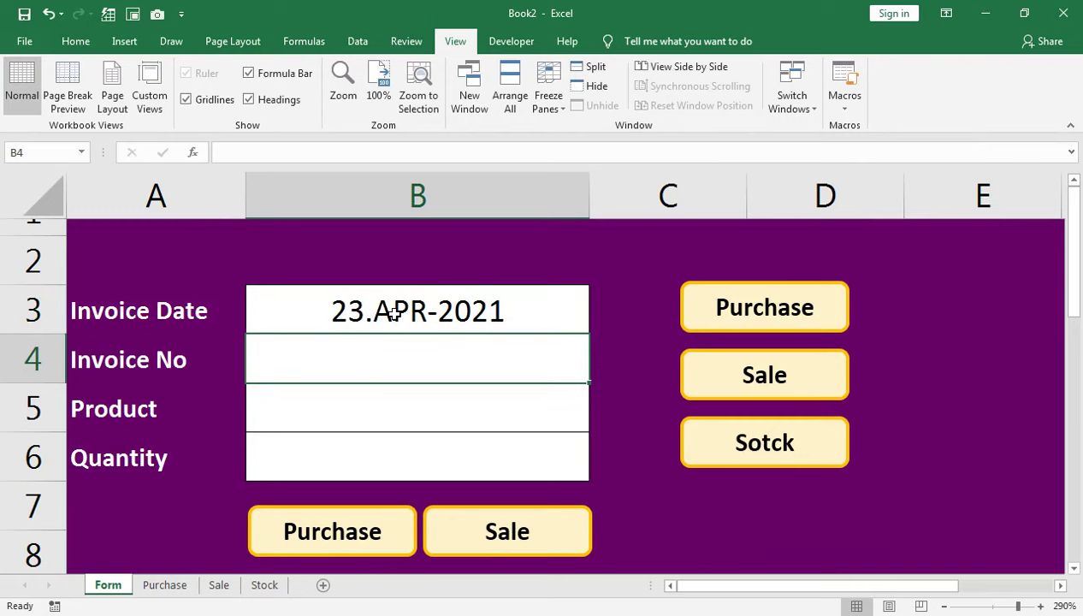
text(ABC)
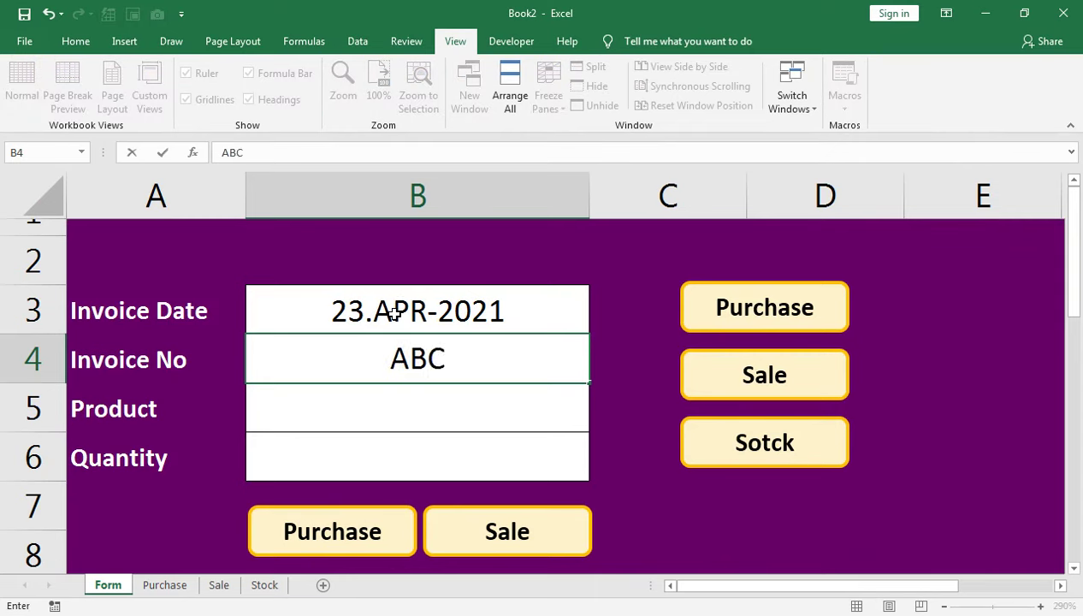
text(100)
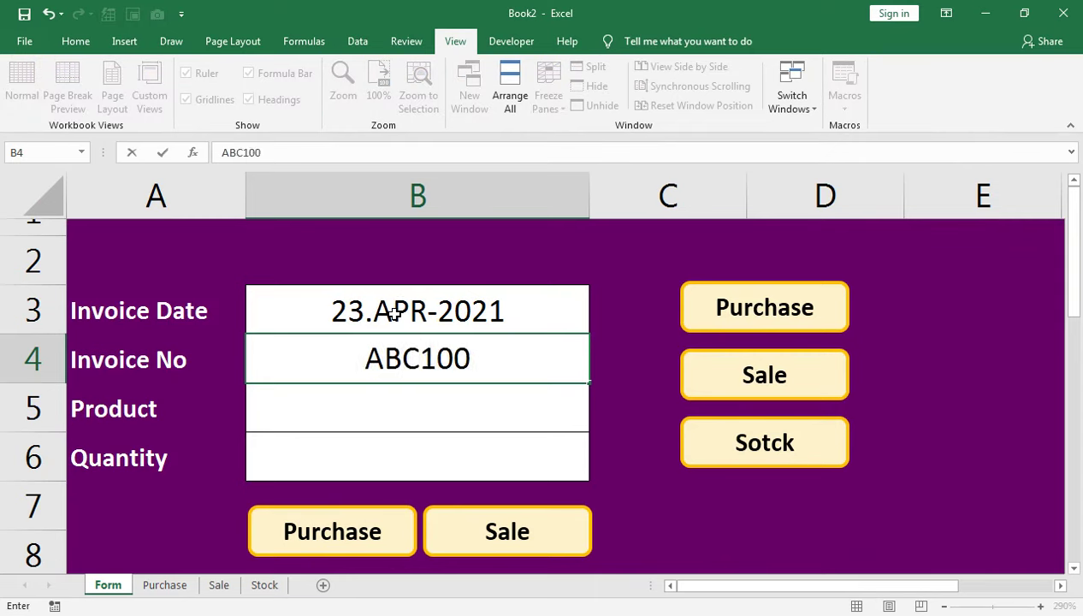
text(1)
key(BackSpace)
key(BackSpace)
key(BackSpace)
key(BackSpace)
text(-1001)
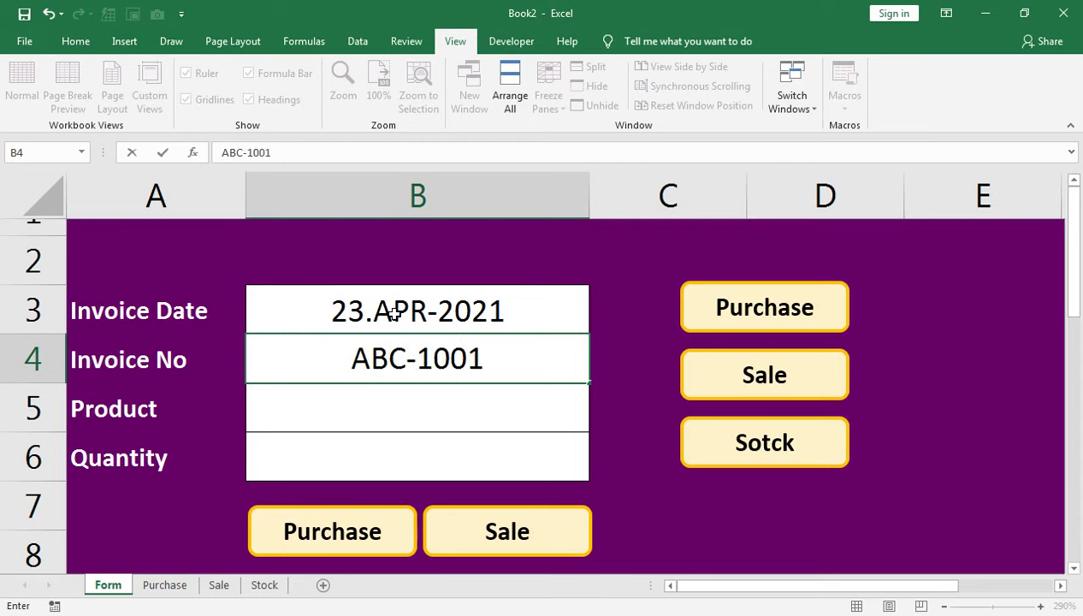
key(Return)
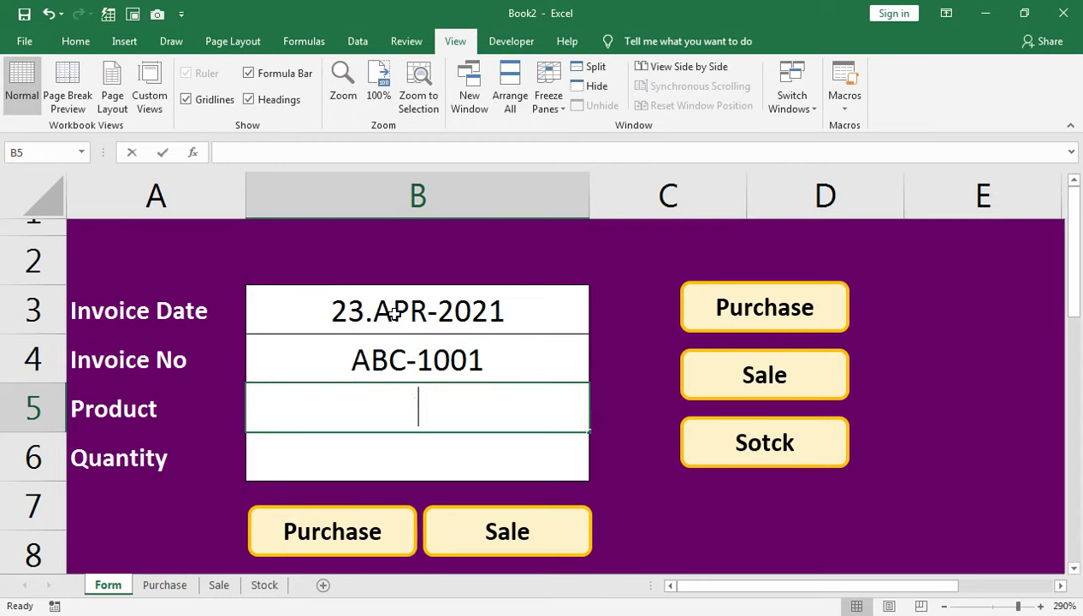
Enter product NESVITA and quantity 80 in B5 and B6.
text(NESVITA)
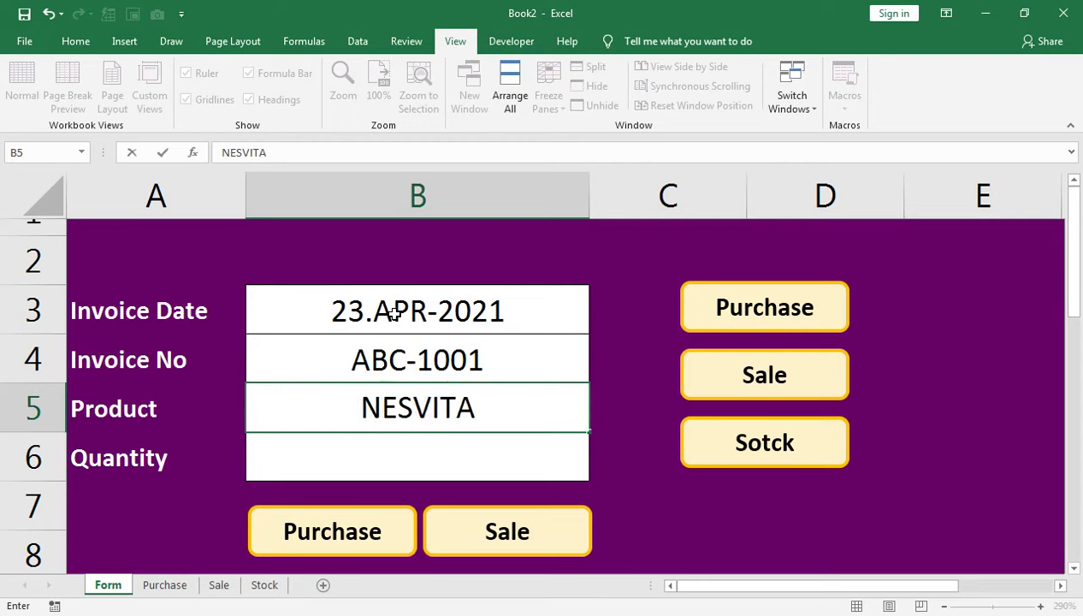
key(Return)
text(80)
key(Return)
key(Up)
click(648, 498)
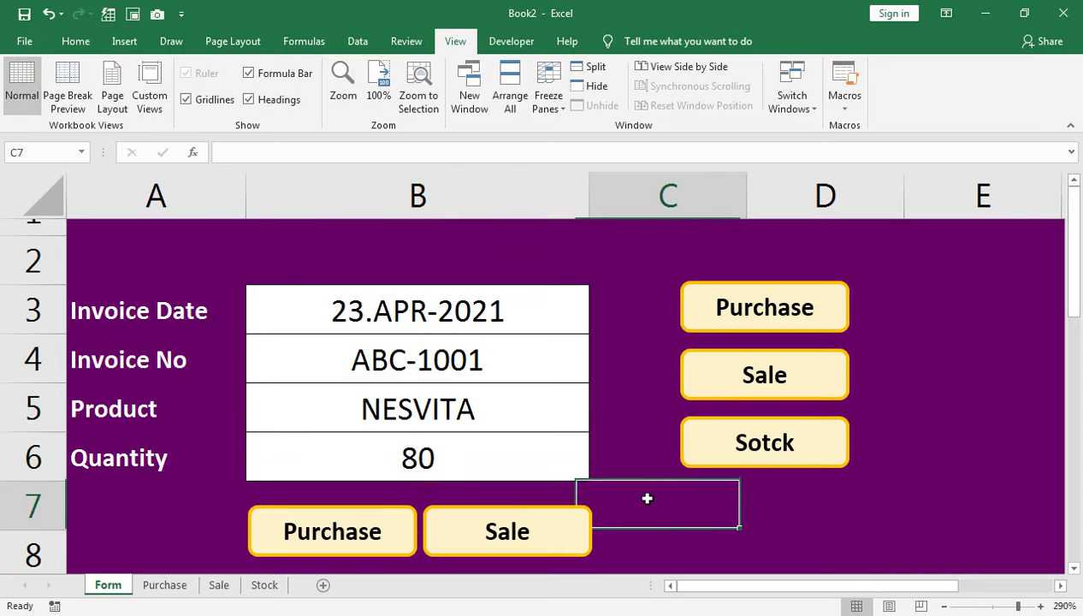
Start recording a new macro named SALE.
click(853, 109)
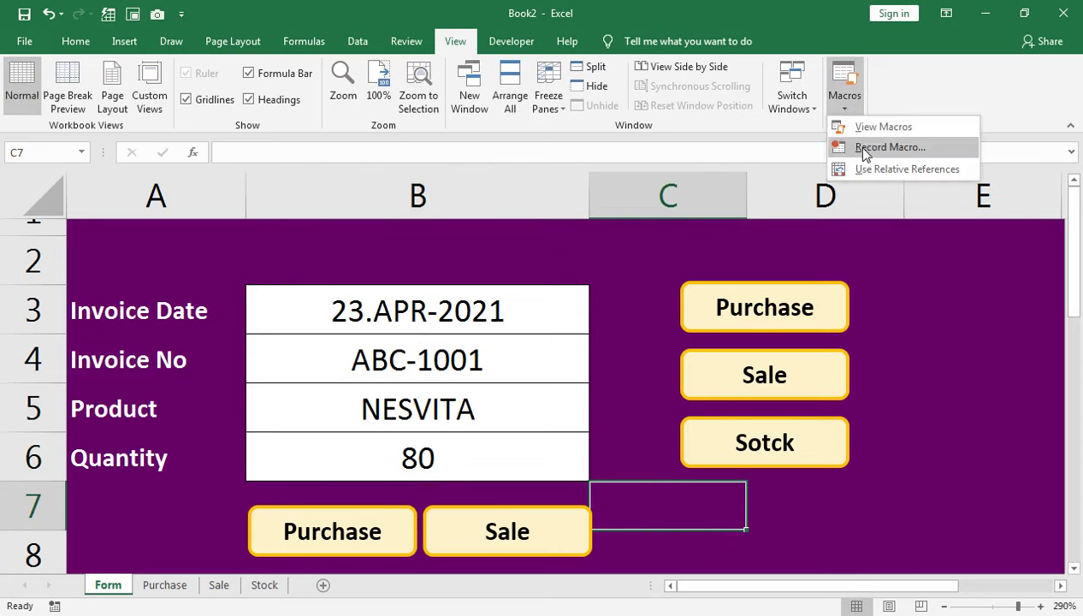
click(838, 146)
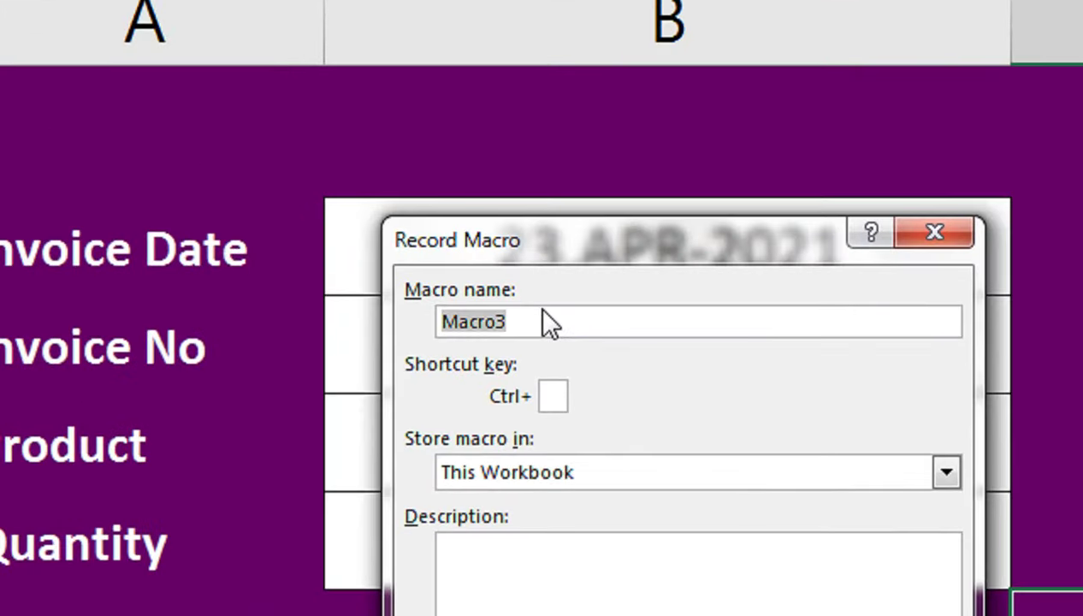
text(S)
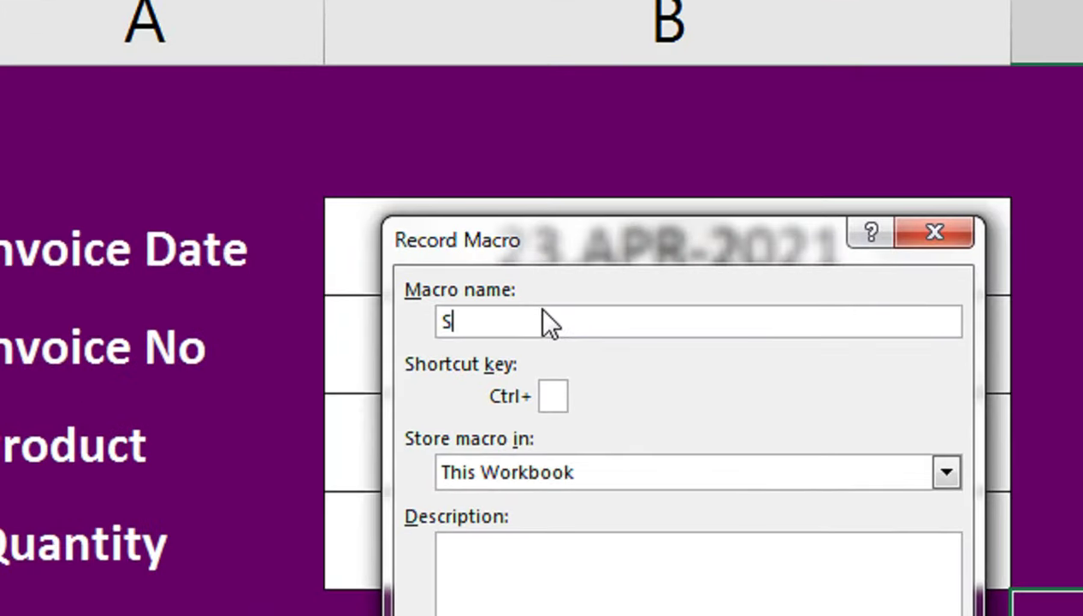
text(ALE)
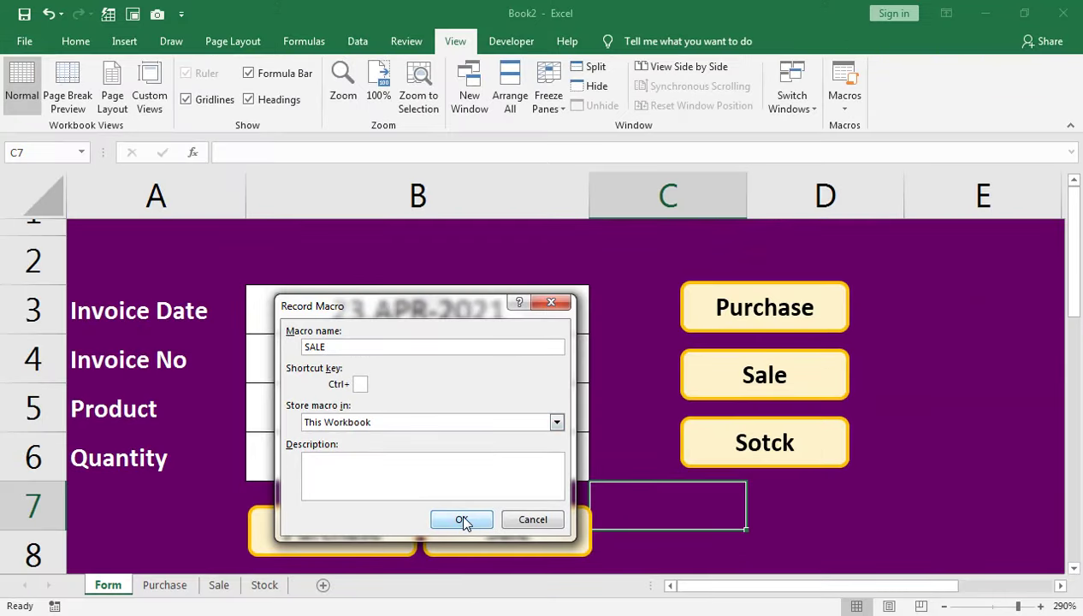
click(461, 520)
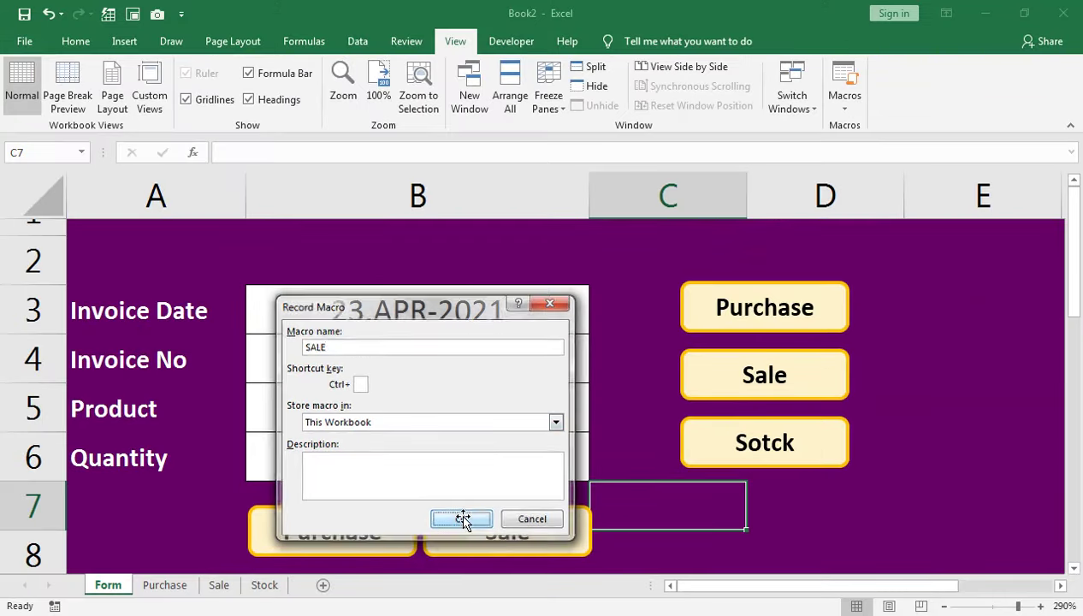
Copy the form values B3:B6 and go to the Sale sheet.
drag(456, 328, 443, 460)
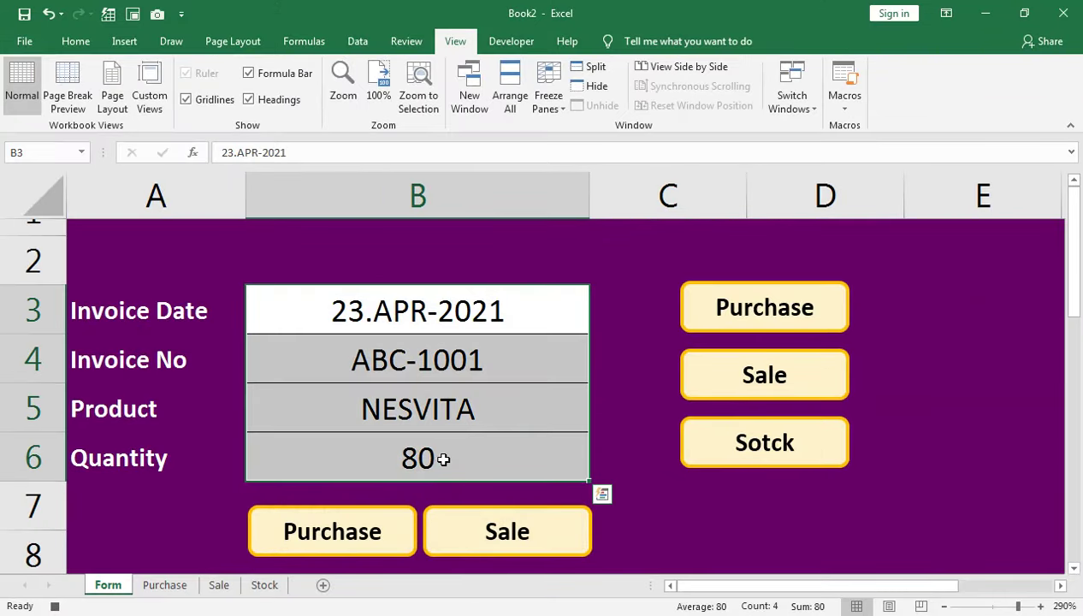
key(ctrl+c)
click(219, 584)
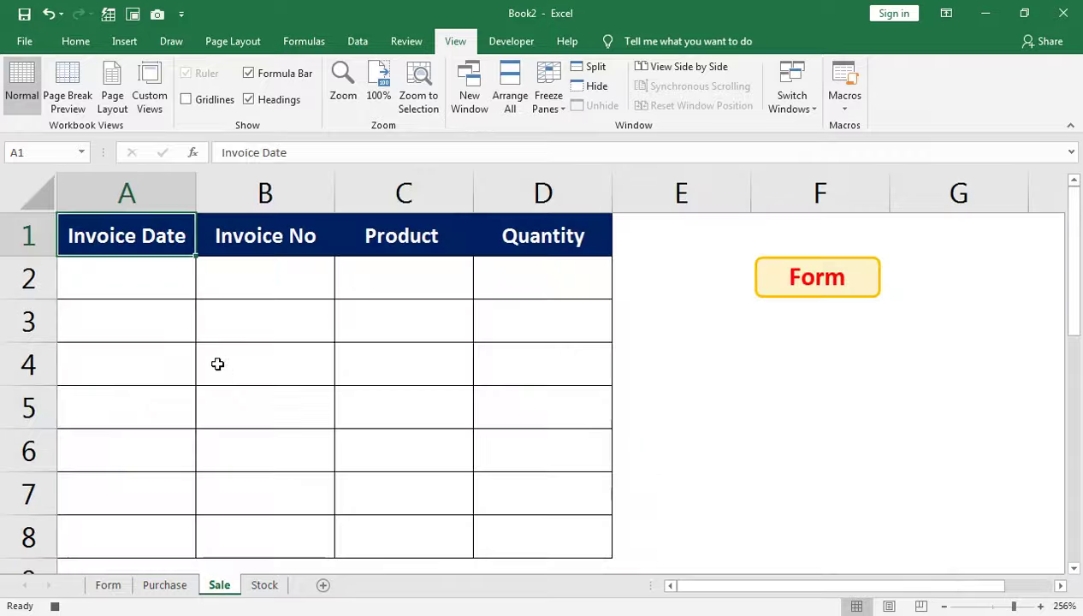
Paste the form values transposed into row 2 from A2 and autofit column A.
click(83, 269)
right_click(83, 269)
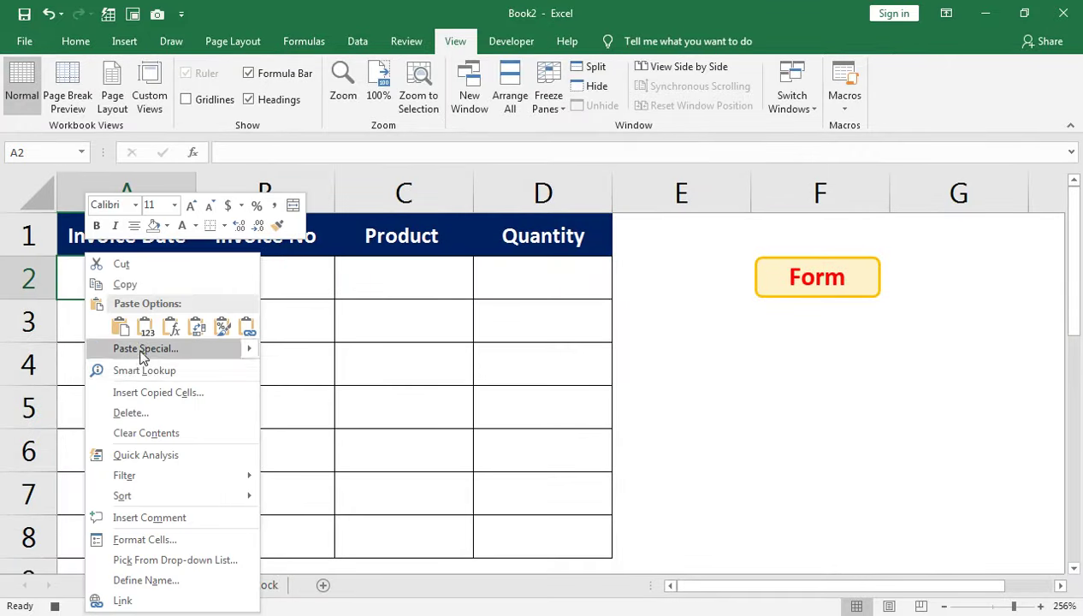
click(133, 348)
click(214, 430)
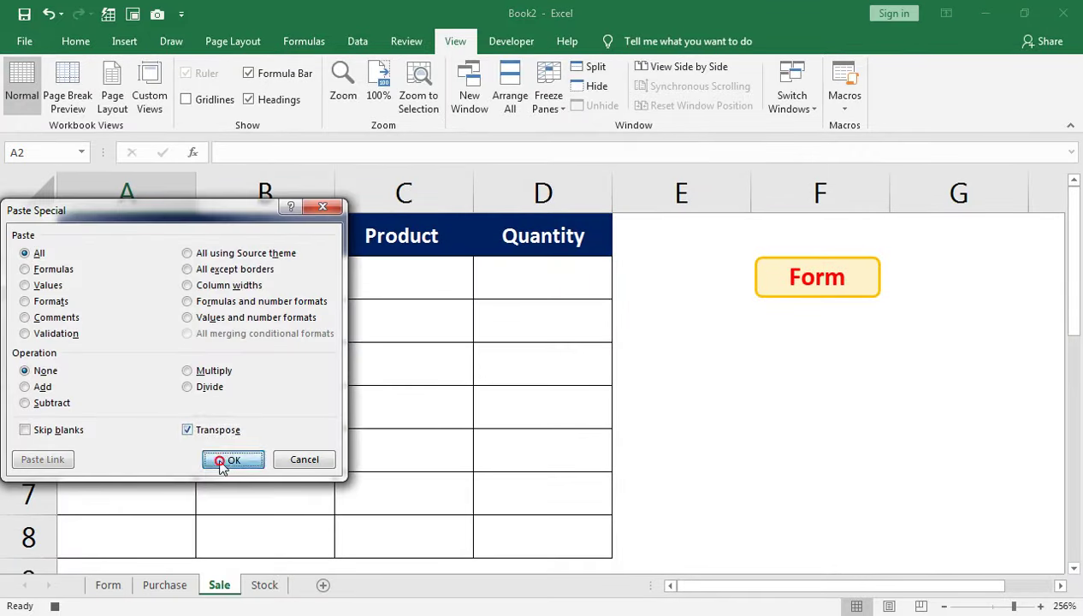
click(228, 459)
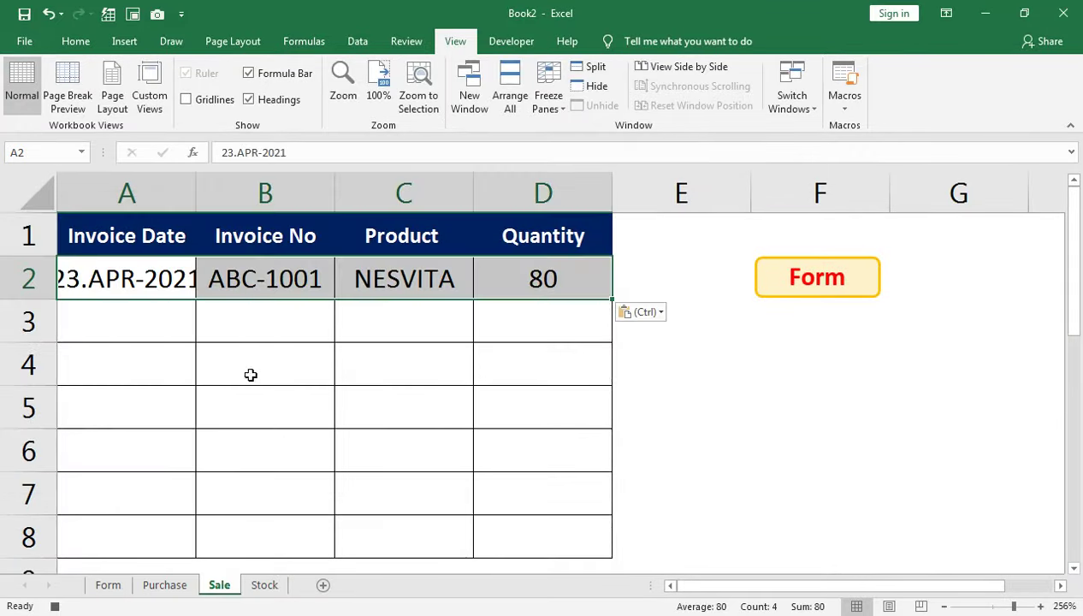
double_click(197, 196)
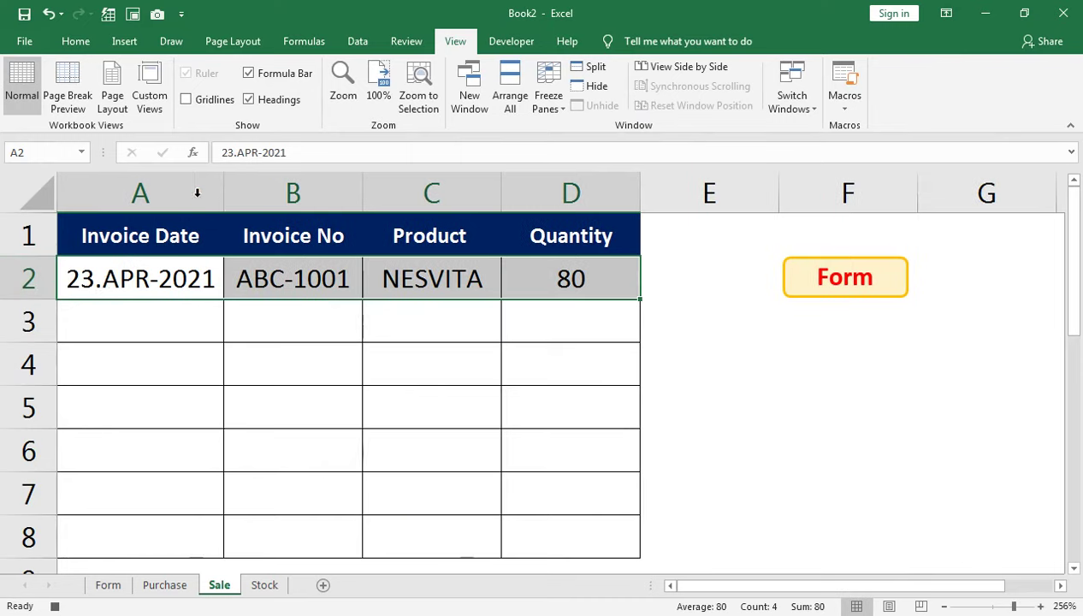
Insert a blank row 2 above the entry and set its fill to No Fill.
click(30, 276)
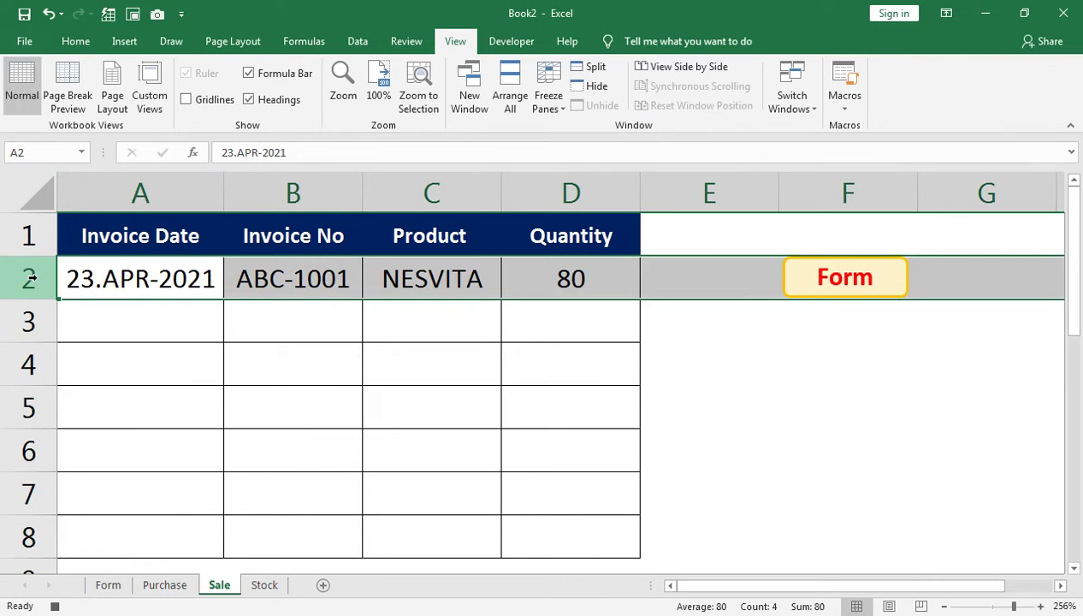
right_click(31, 276)
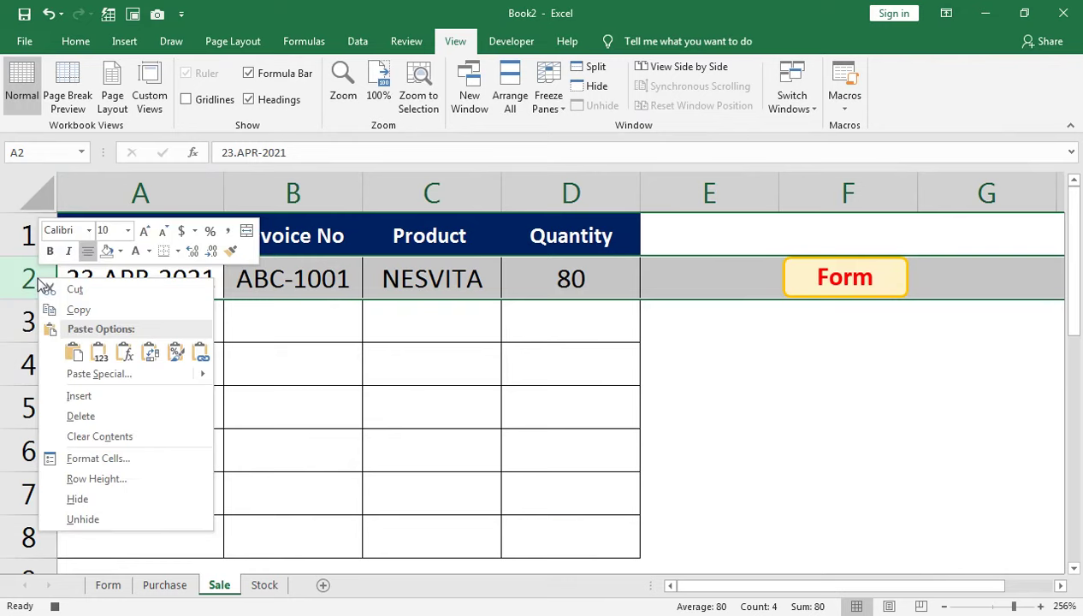
click(63, 404)
mouse_move(114, 275)
mouse_down()
mouse_move(366, 274)
mouse_move(541, 291)
mouse_up()
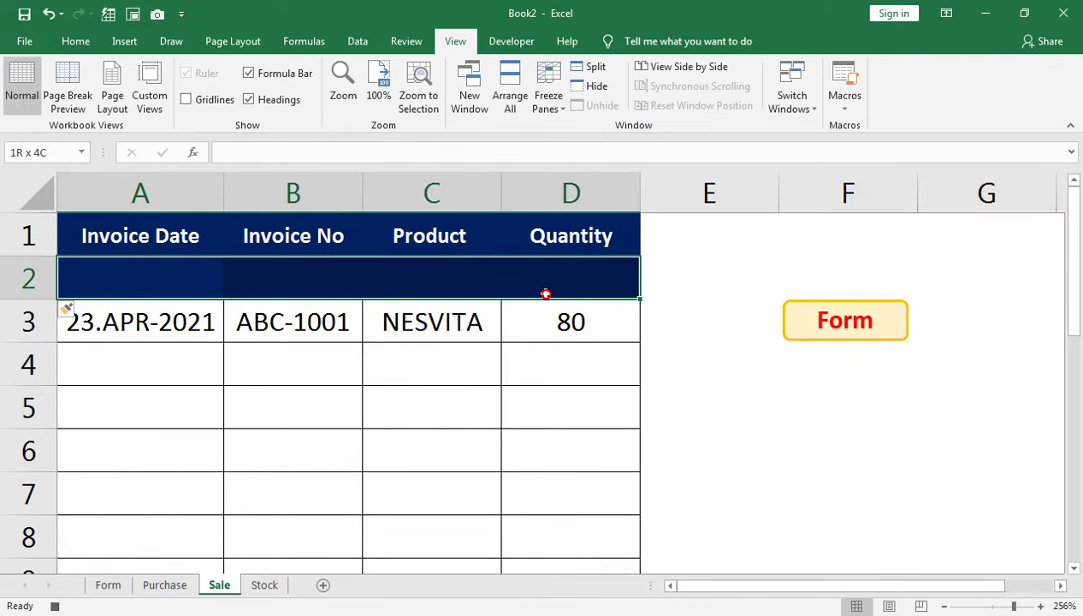
click(90, 39)
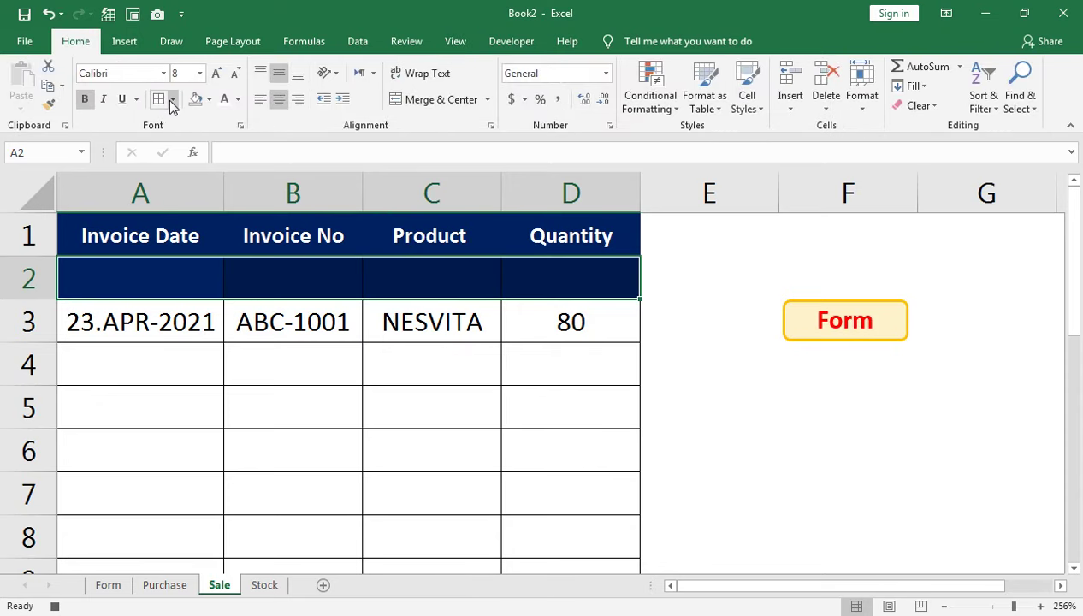
click(209, 99)
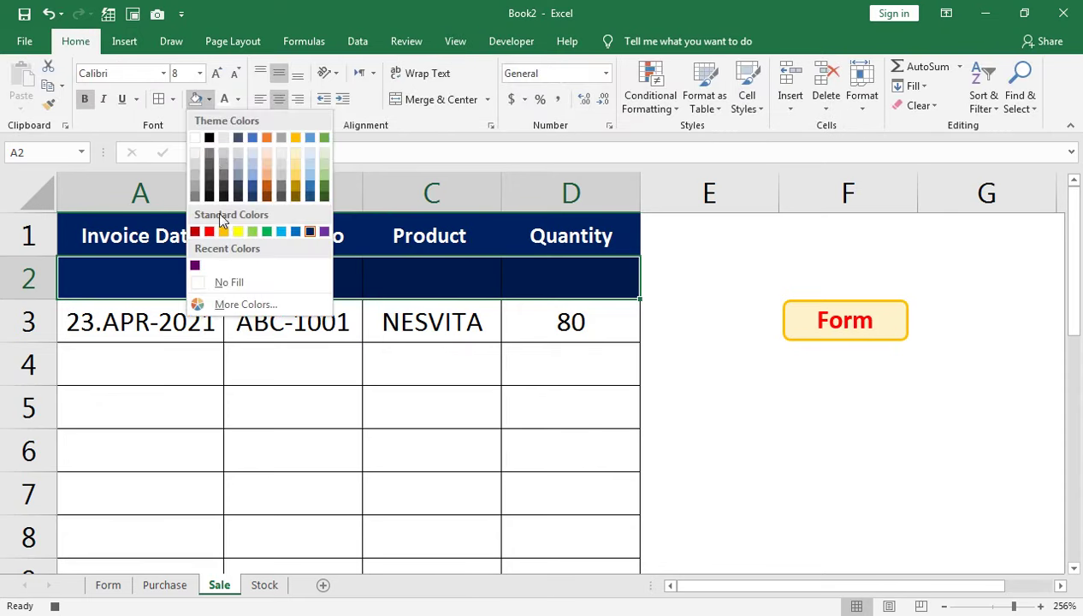
click(224, 282)
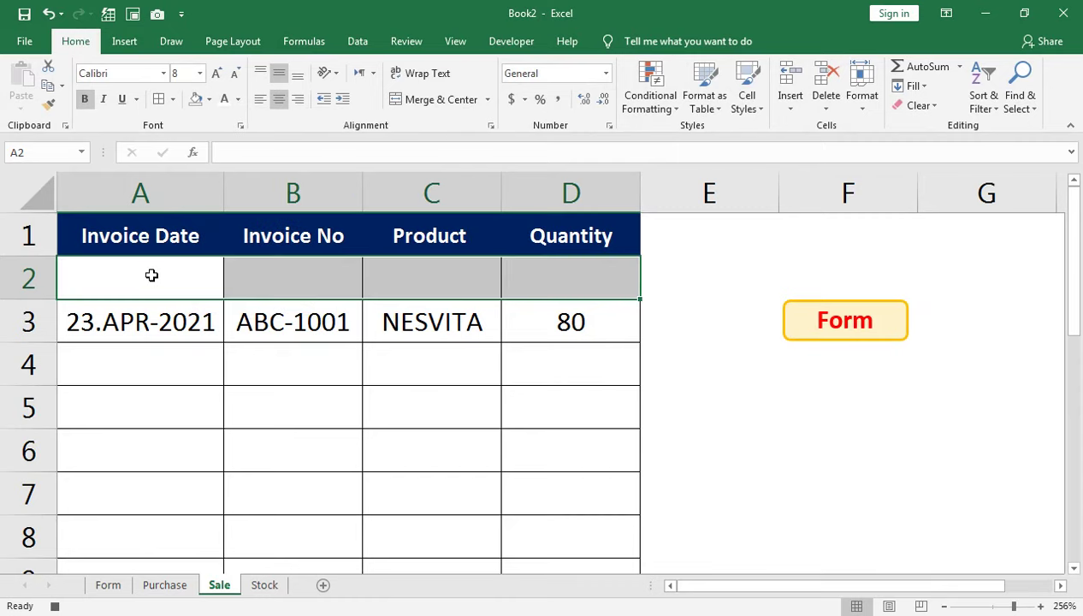
click(658, 443)
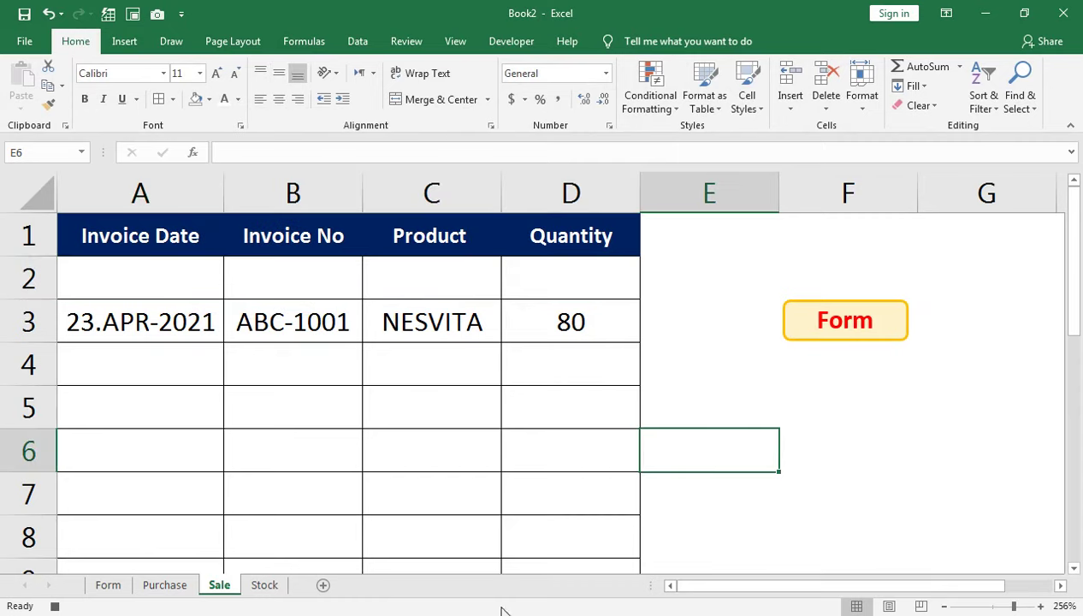
click(106, 586)
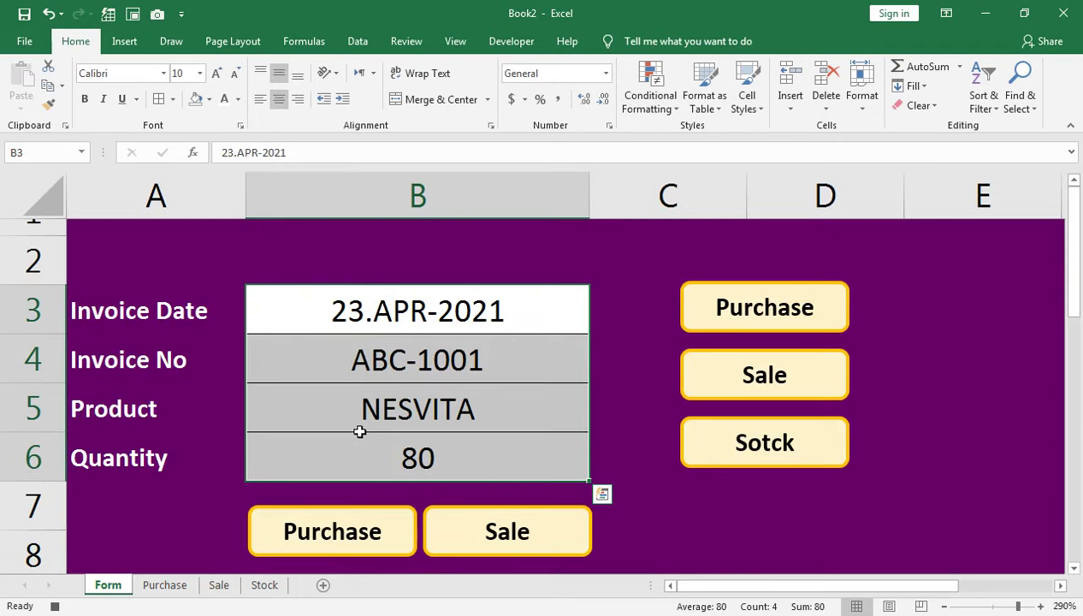
Clear the form fields B3:B6 and stop recording the SALE macro.
key(Delete)
click(659, 519)
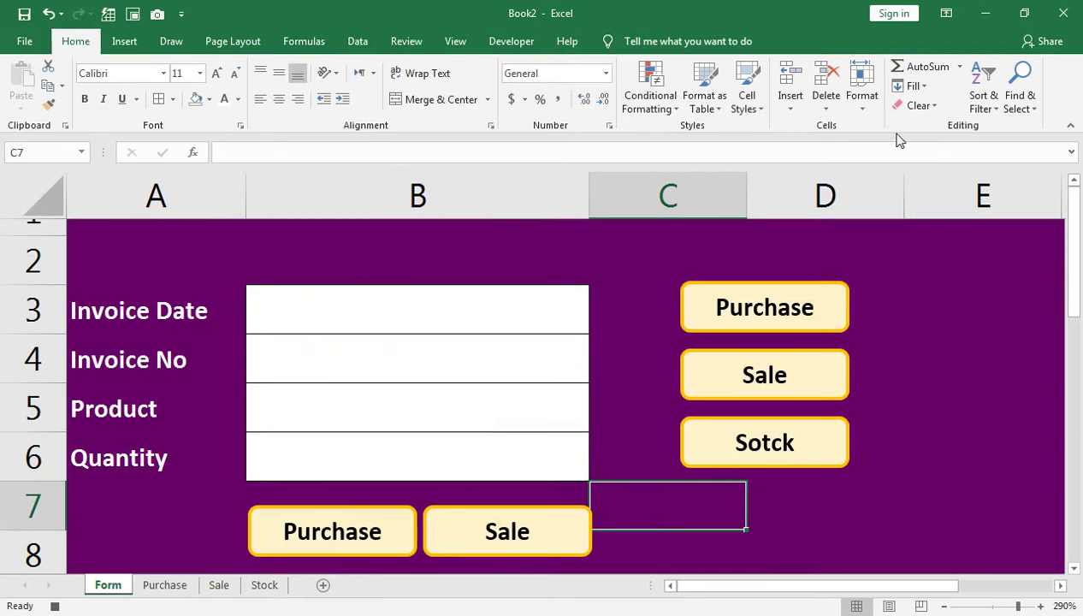
click(460, 43)
click(851, 102)
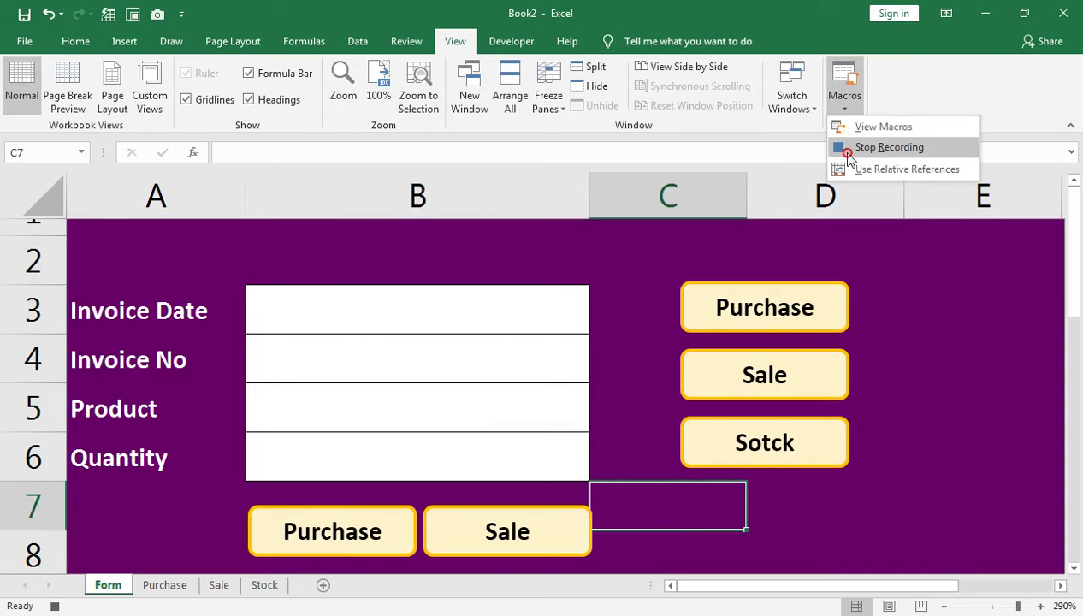
click(848, 150)
right_click(379, 516)
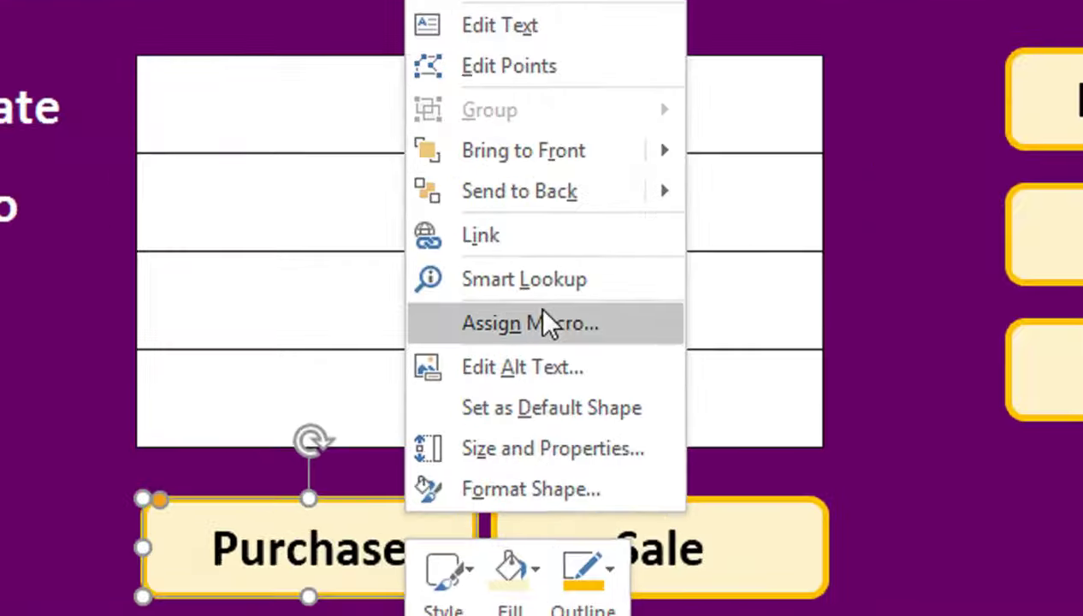
Assign the PURCHASE macro to the Purchase shape.
click(545, 314)
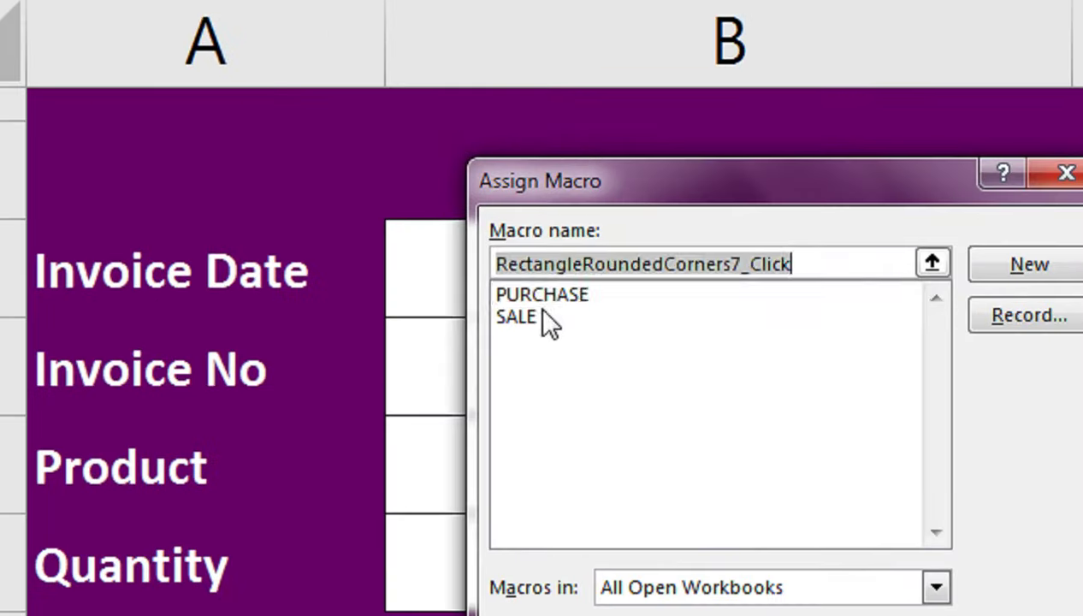
click(543, 295)
click(829, 546)
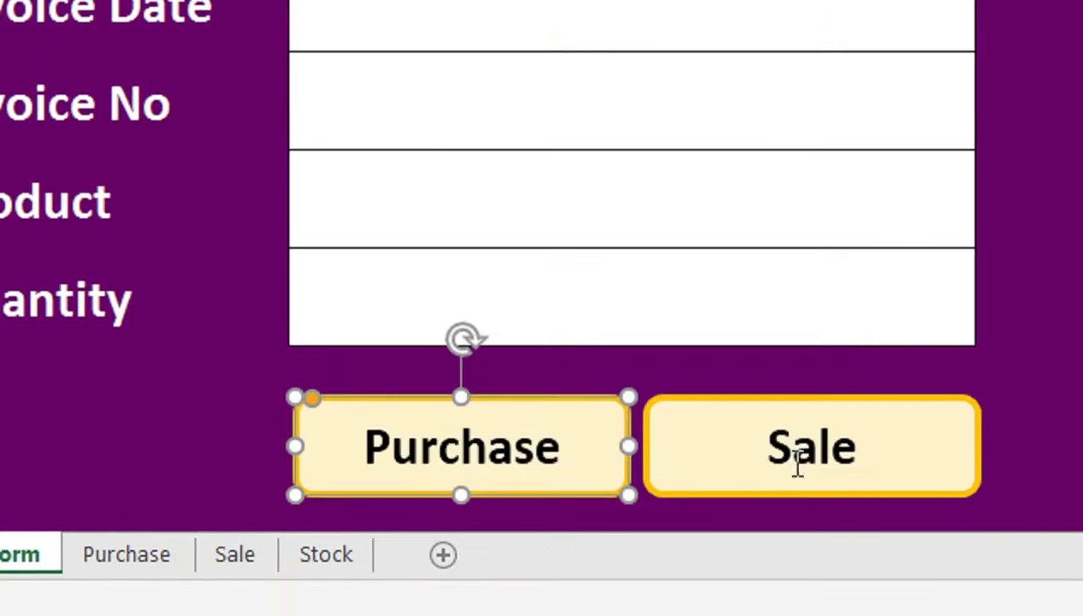
Assign the SALE macro to the Sale shape.
right_click(721, 396)
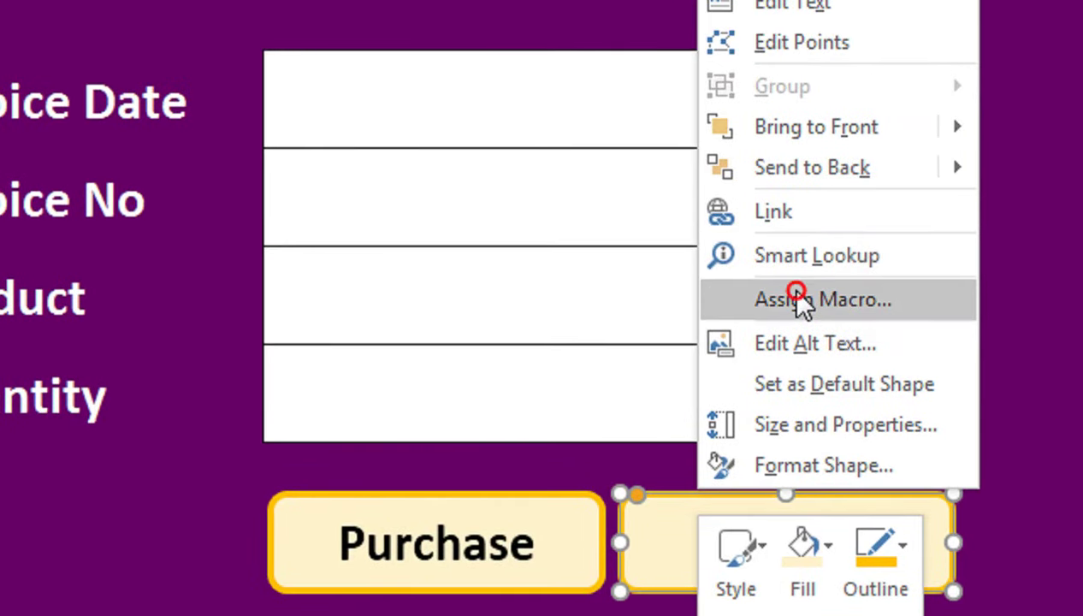
click(796, 301)
click(533, 147)
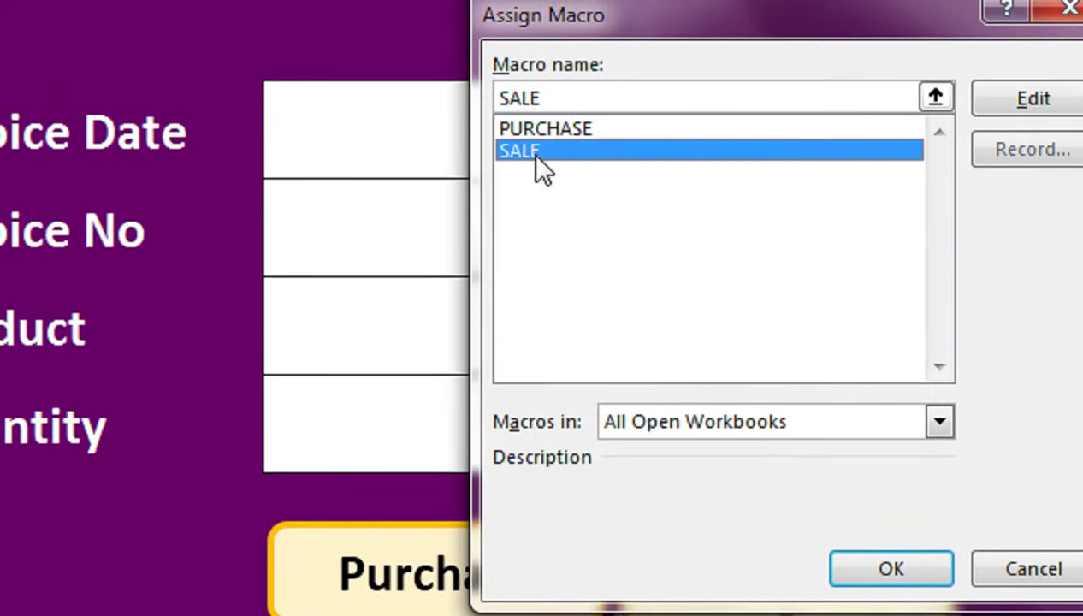
click(565, 535)
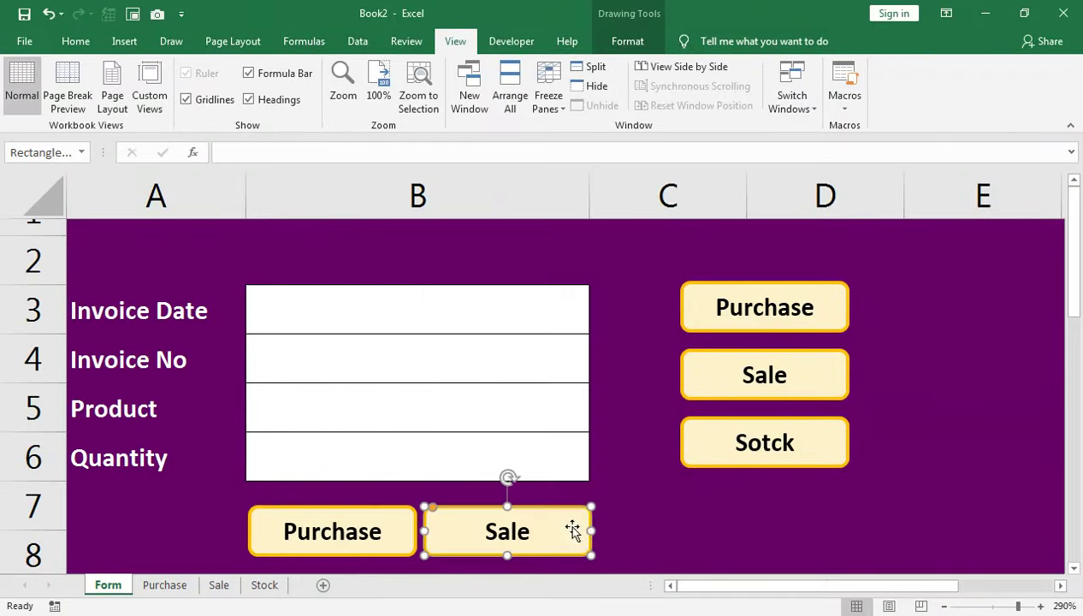
click(662, 520)
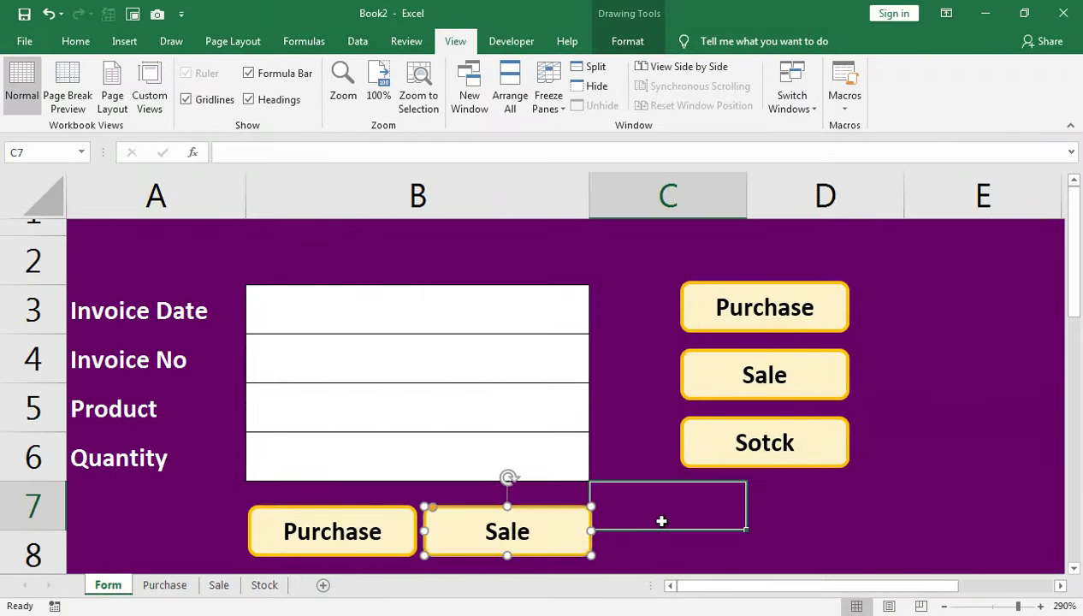
click(369, 317)
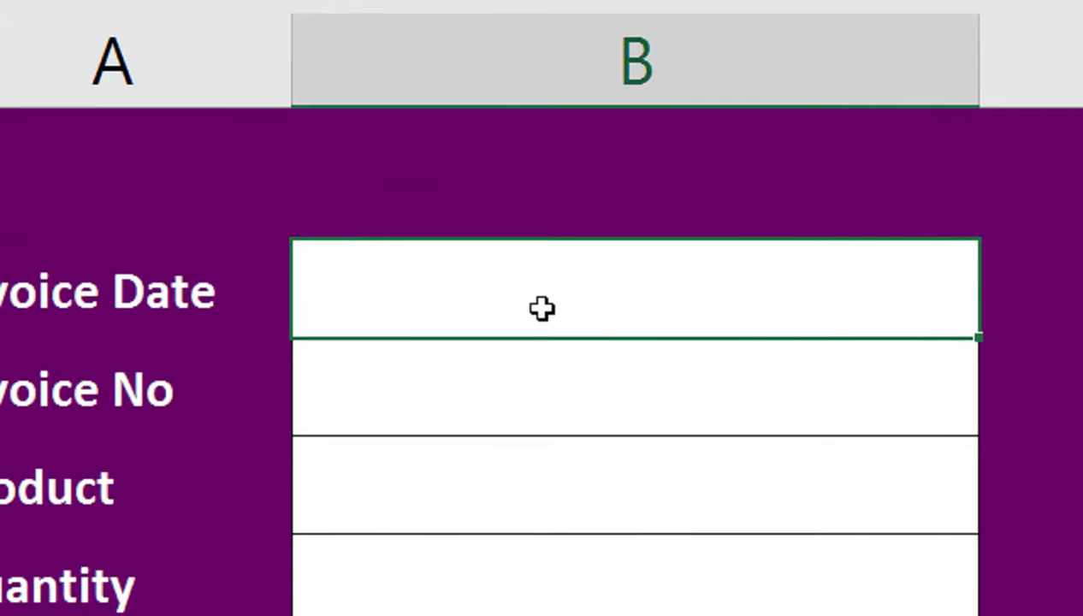
Enter 24.APR-2021, ABC-1002, MARGIN and quantity 50 into form cells B3 to B6.
text(24.)
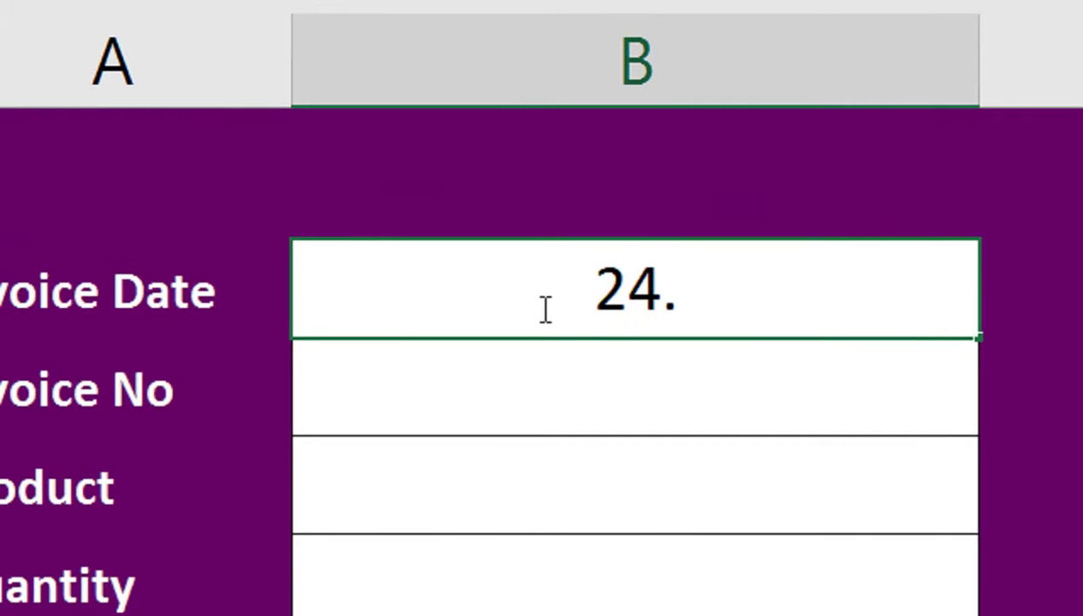
text(APR-20)
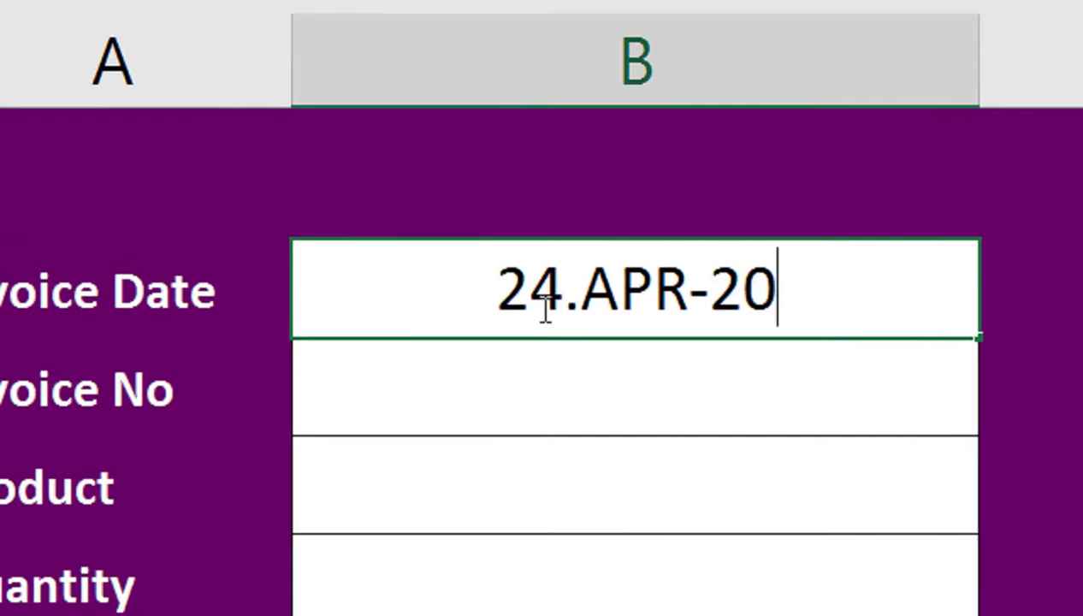
text(21)
key(Return)
text(ABC-1)
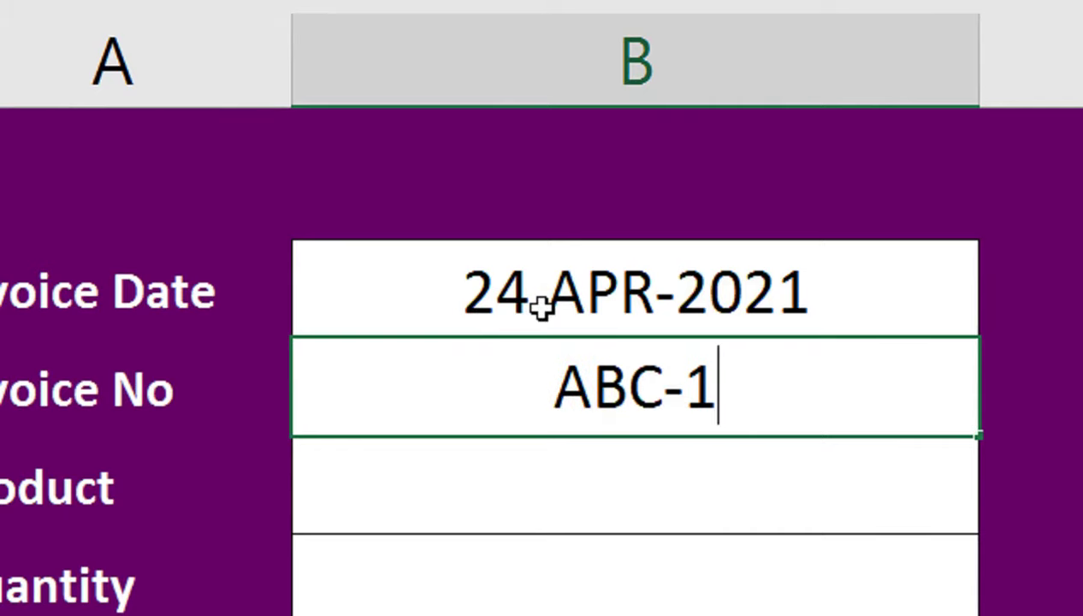
text(00)
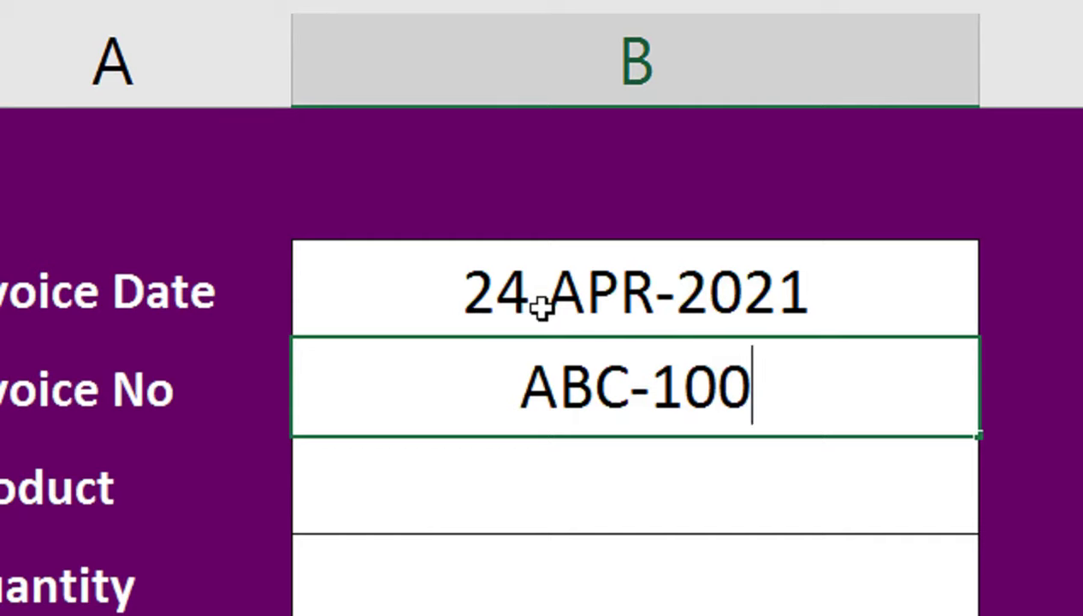
text(2)
key(Return)
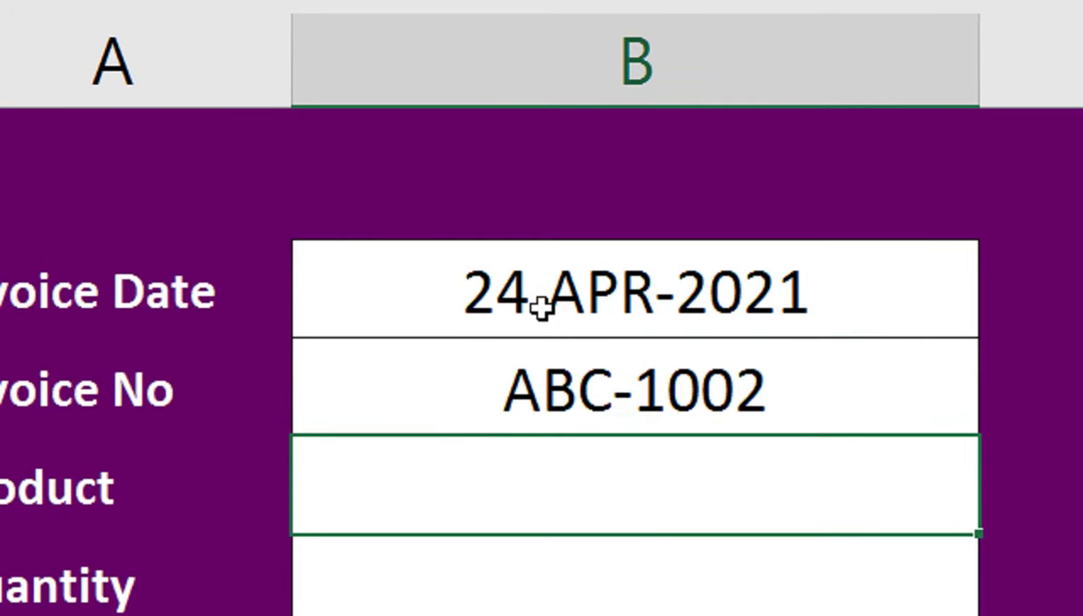
text(MARGIN)
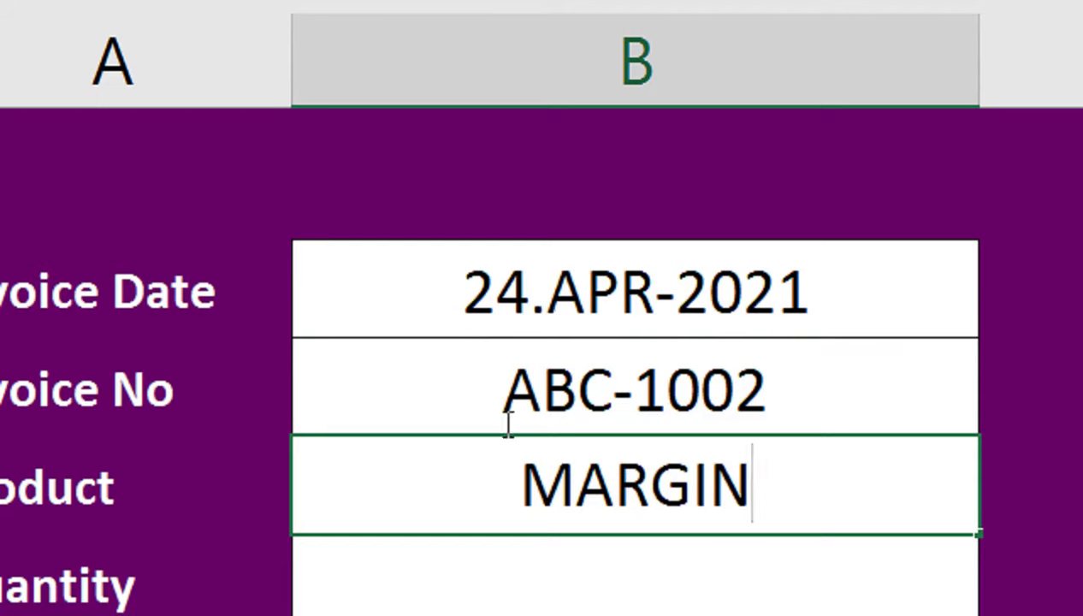
key(Return)
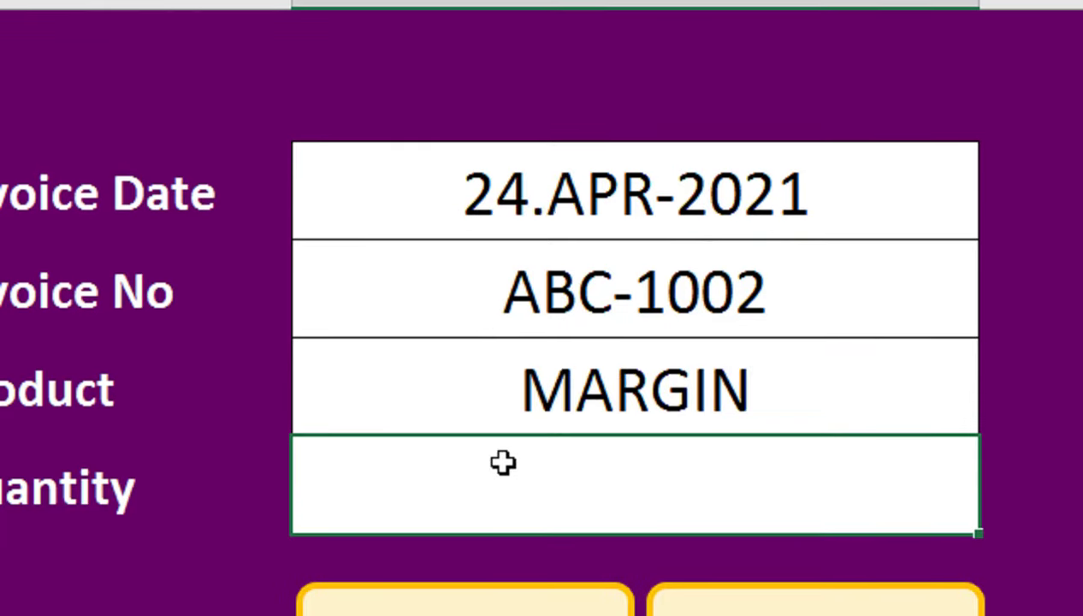
text(50)
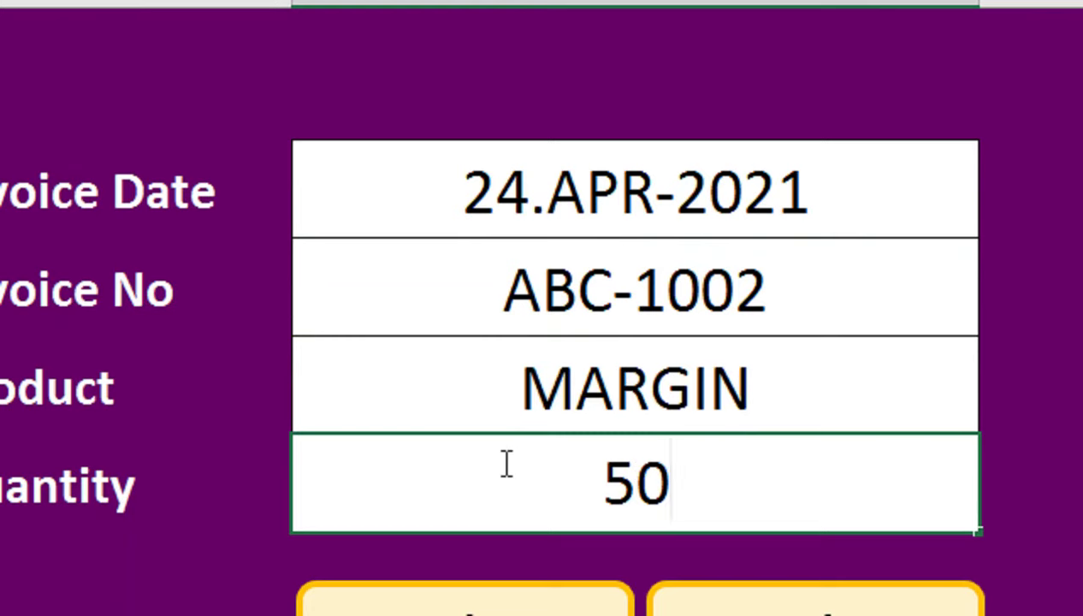
key(Return)
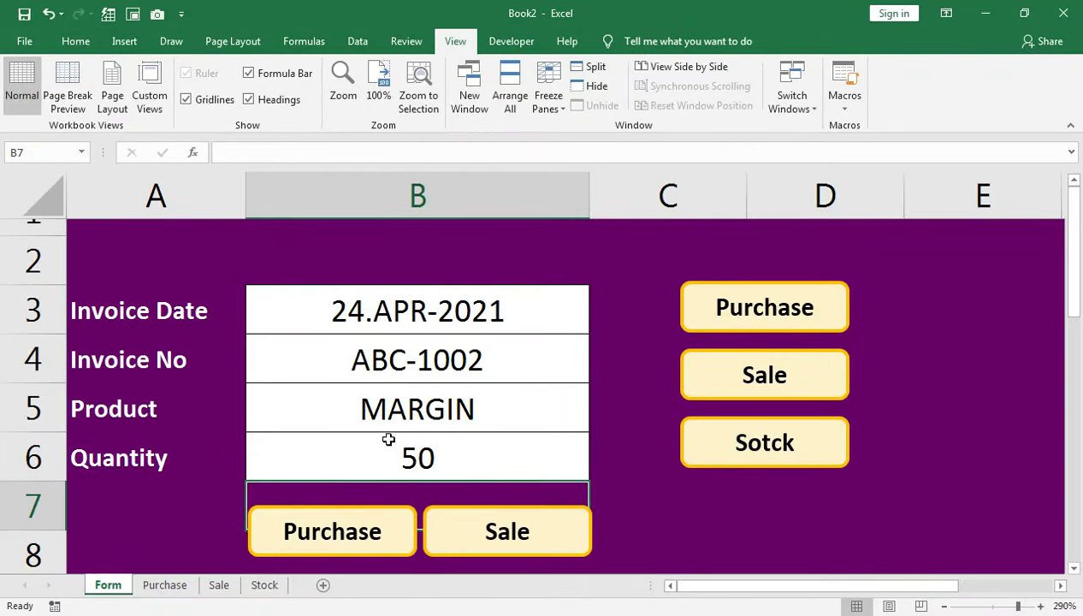
Run the PURCHASE macro and verify the MARGIN entry on the Purchase sheet.
click(328, 525)
click(164, 585)
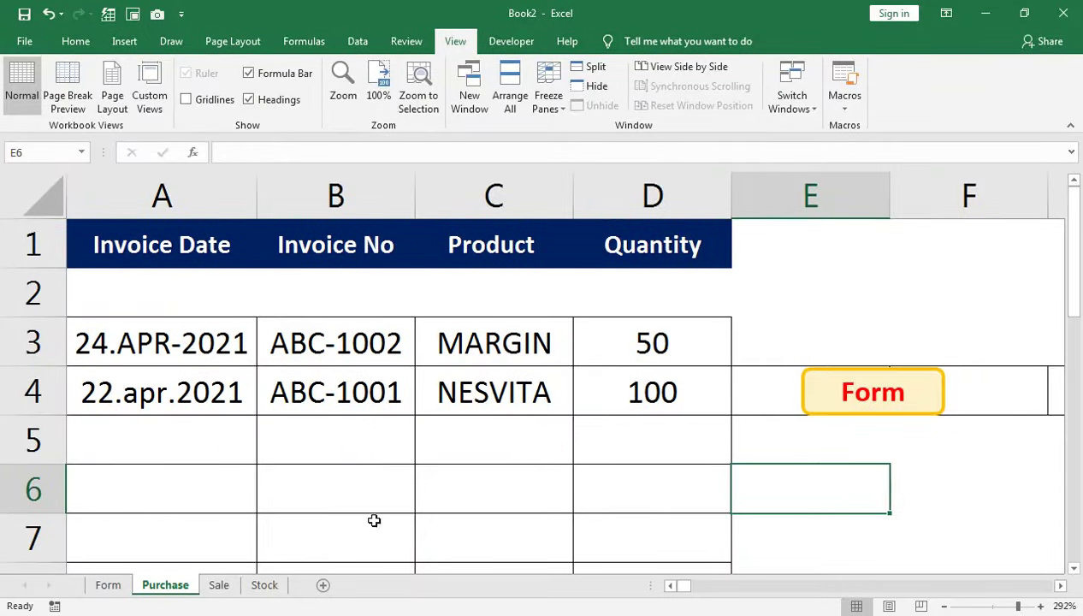
click(103, 586)
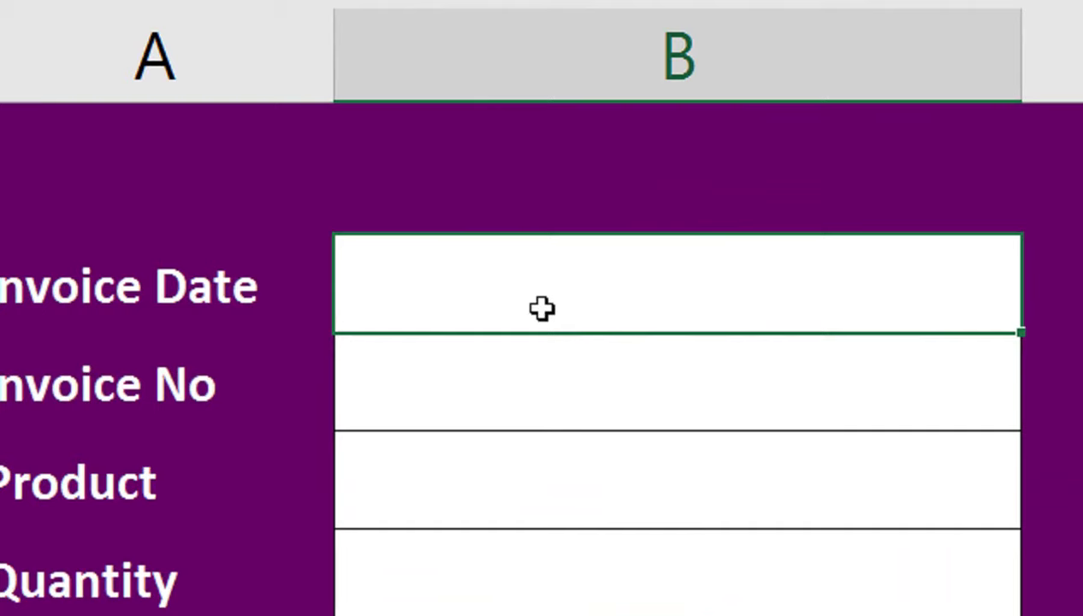
Enter the invoice date 25.APR.2021 in B3.
text(ABC-100)
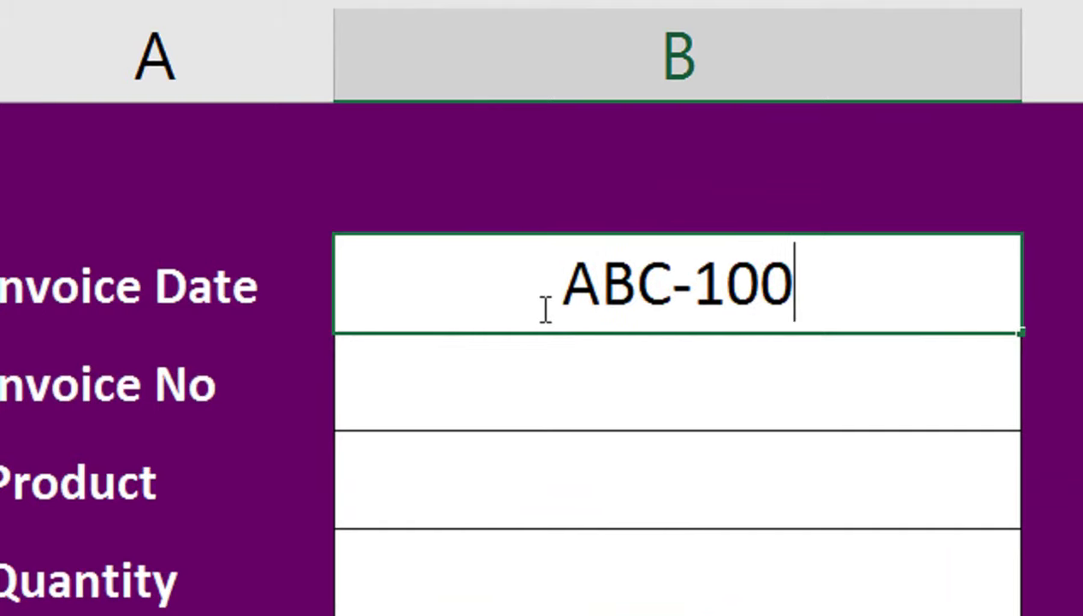
text(2)
key(Return)
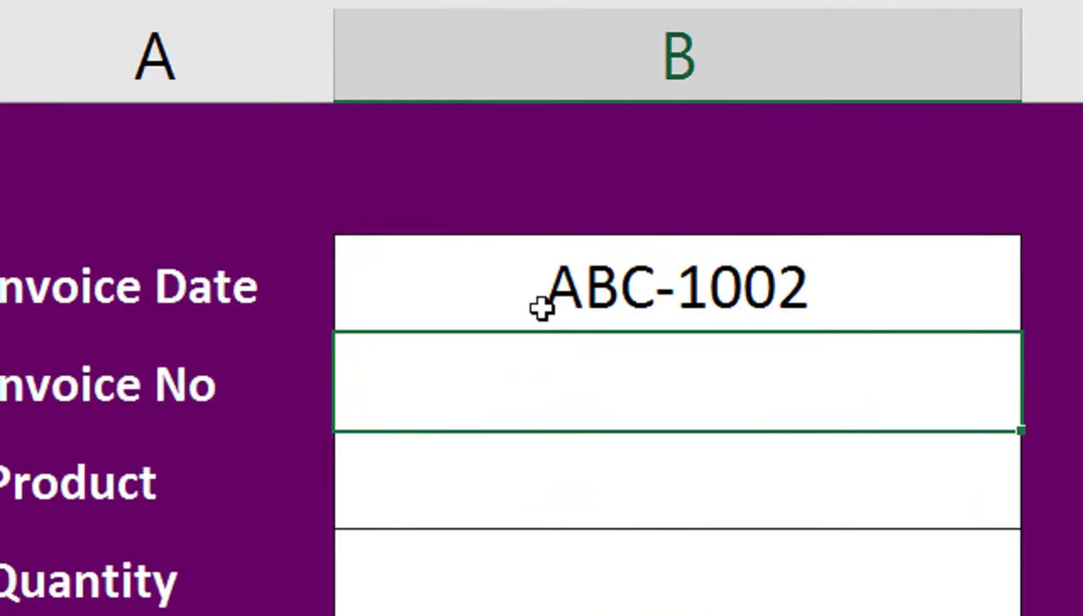
click(540, 308)
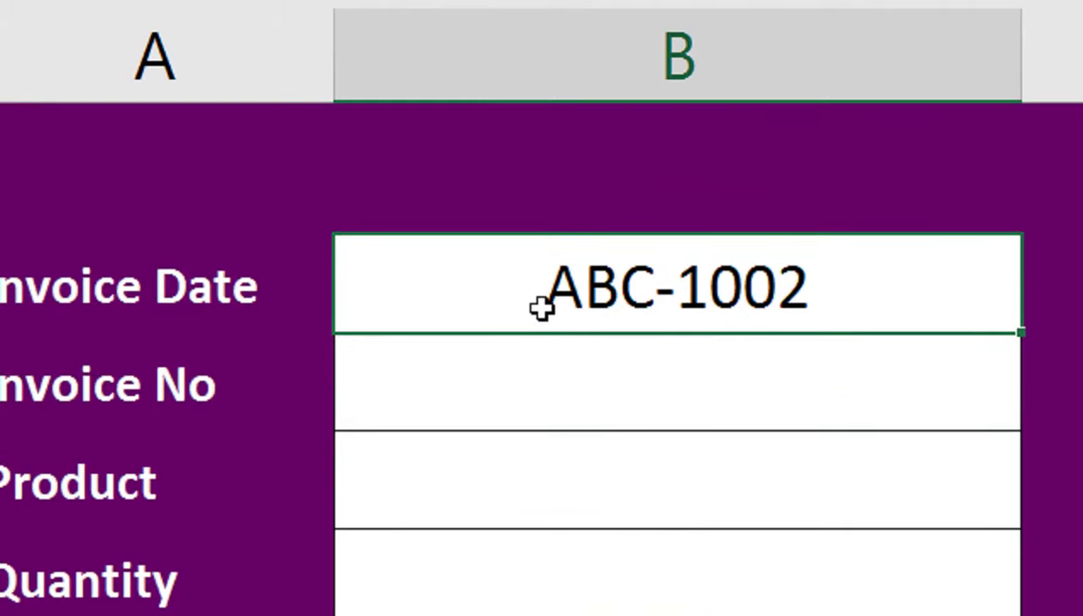
text(25-APT)
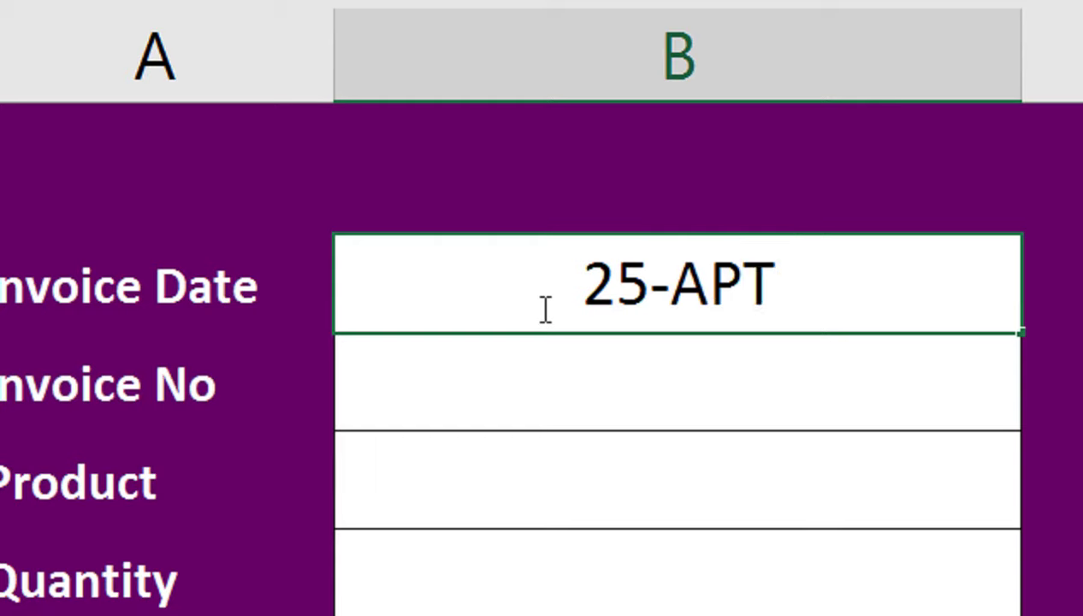
key(BackSpace)
text(R)
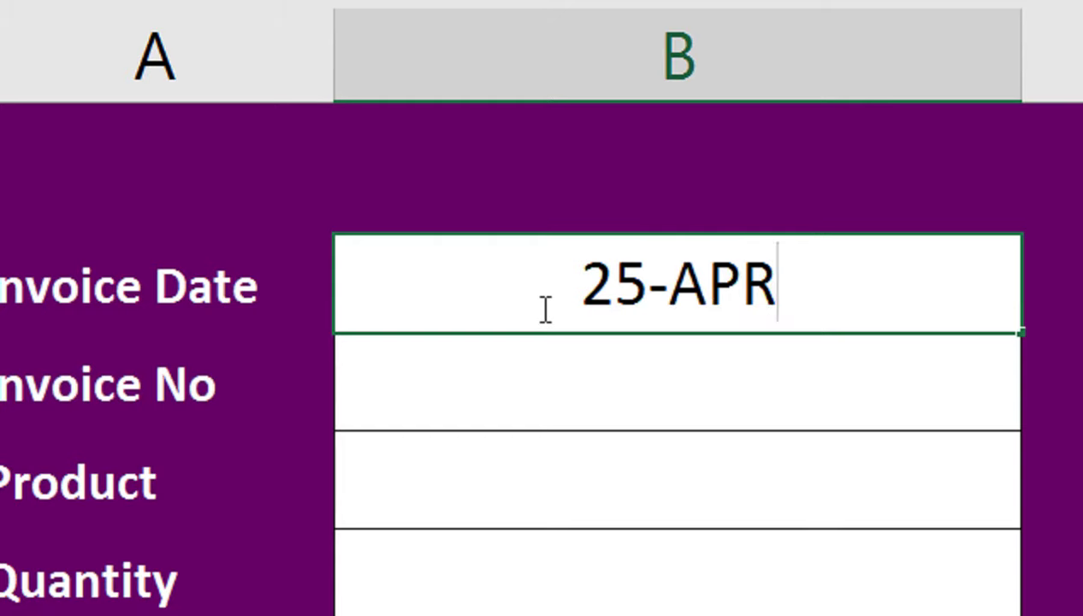
key(BackSpace)
key(BackSpace)
key(BackSpace)
key(BackSpace)
text(.APR.2)
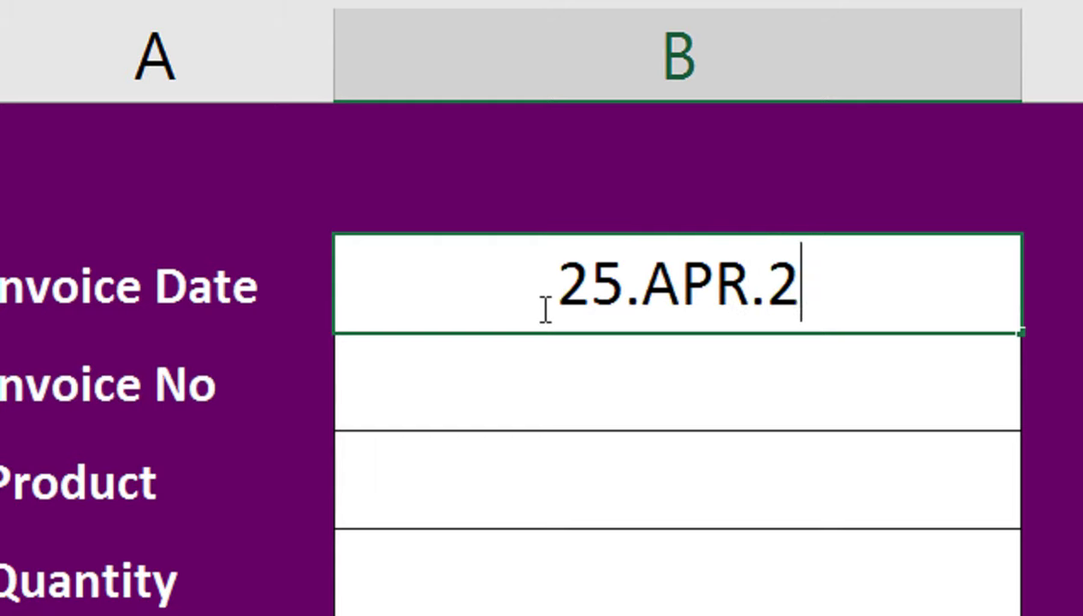
text(021)
key(Return)
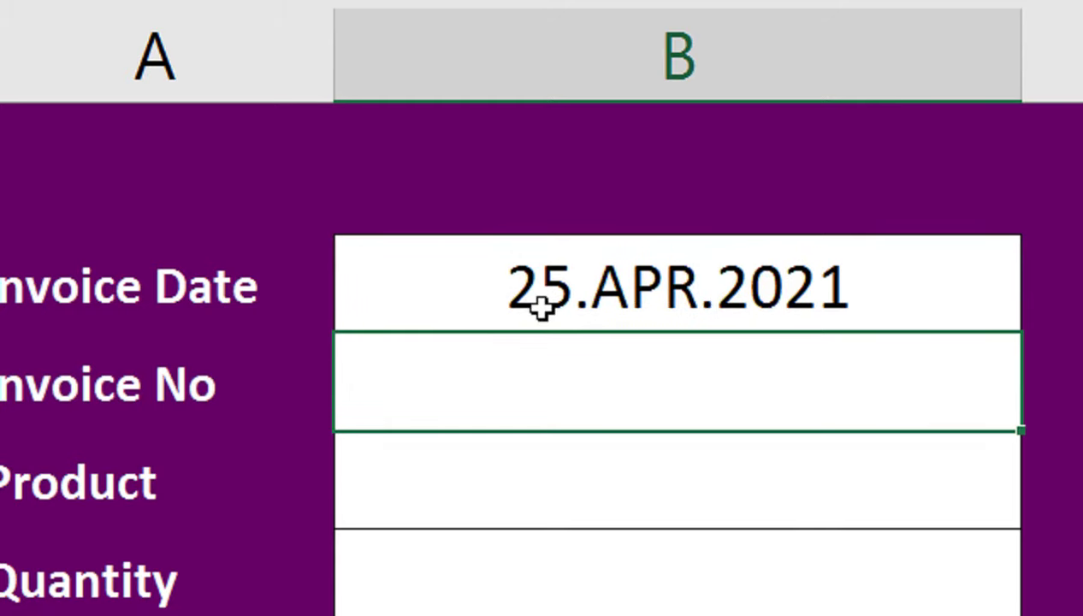
Enter ABC-1002, MARGIN and quantity 10, then post it with the Sale button.
text(ABC-1002)
key(Return)
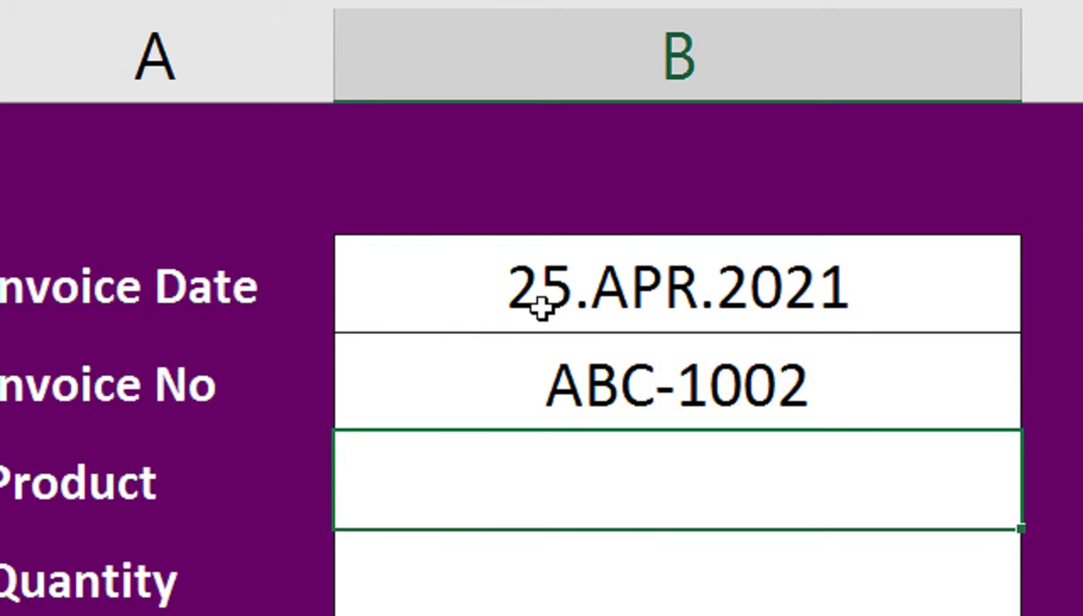
text(MARG)
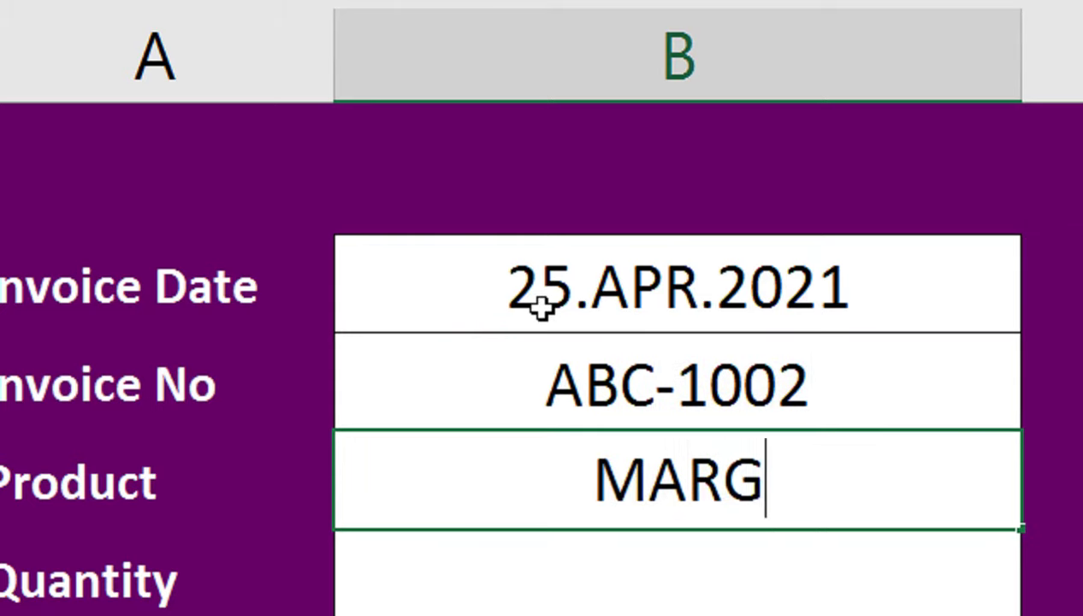
text(IN)
key(Return)
text(10)
key(Return)
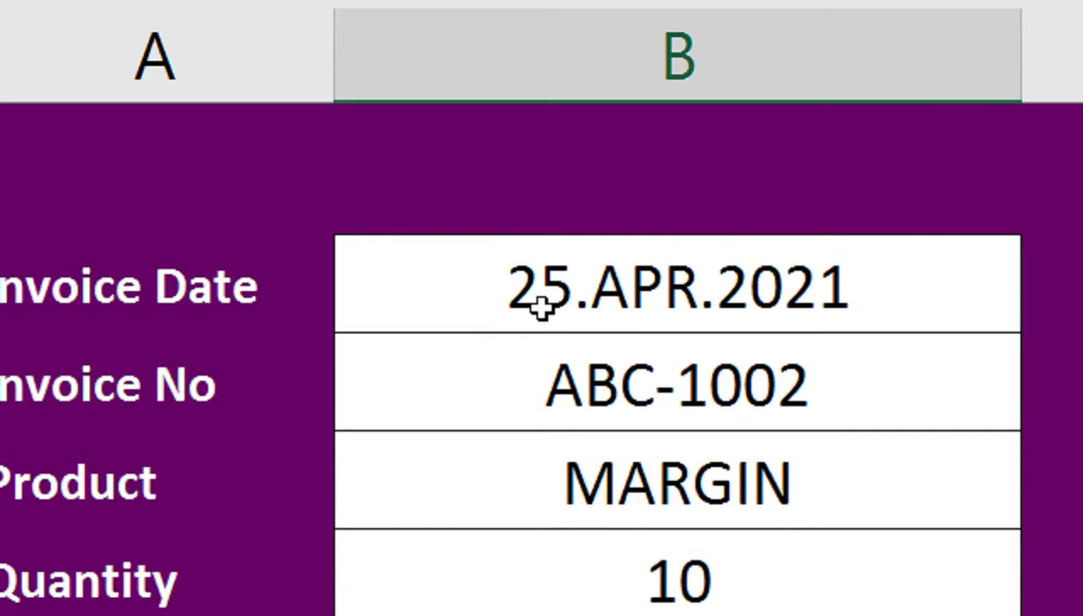
click(455, 514)
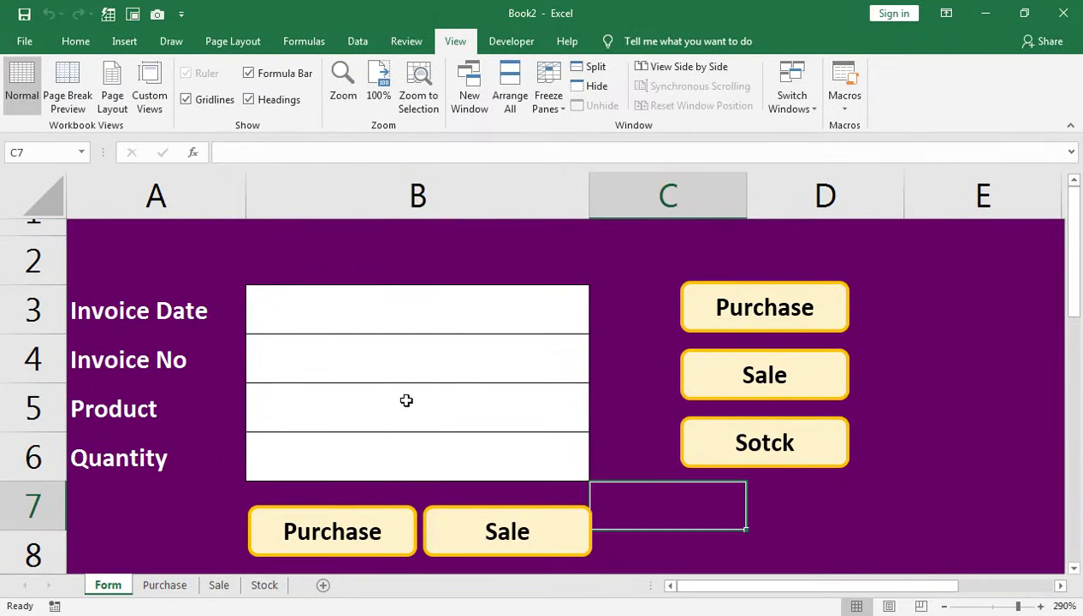
Check the new MARGIN sale row, then select columns E through XFD on the Purchase sheet.
click(219, 584)
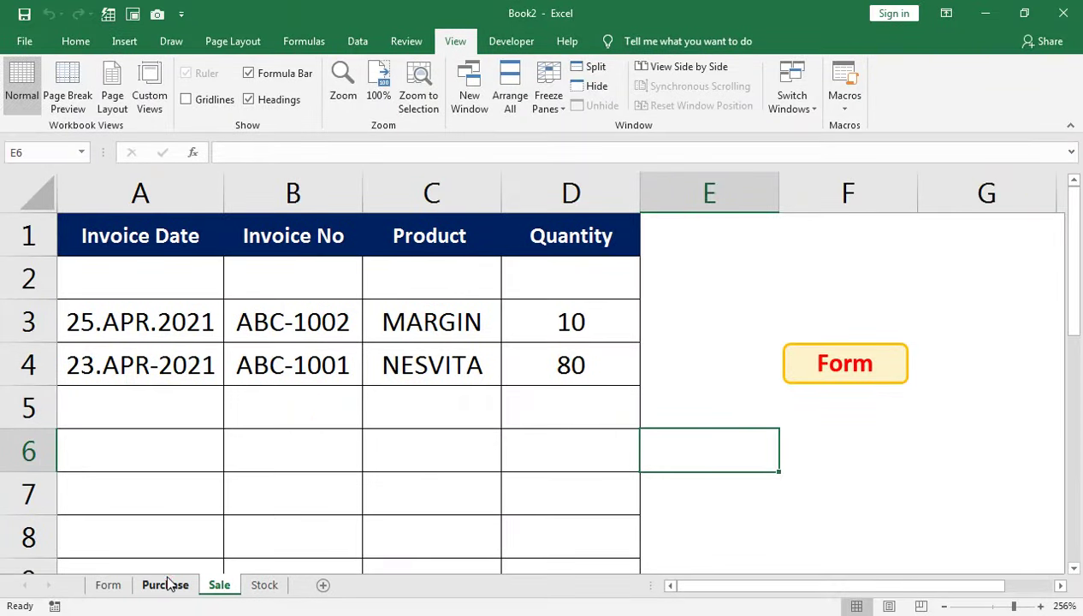
click(165, 584)
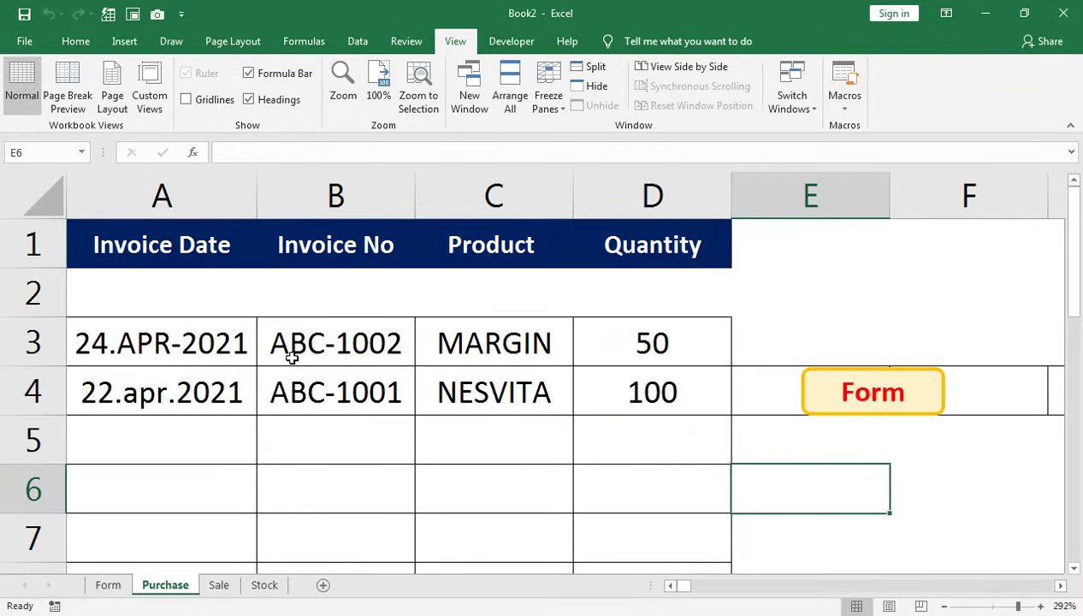
click(301, 382)
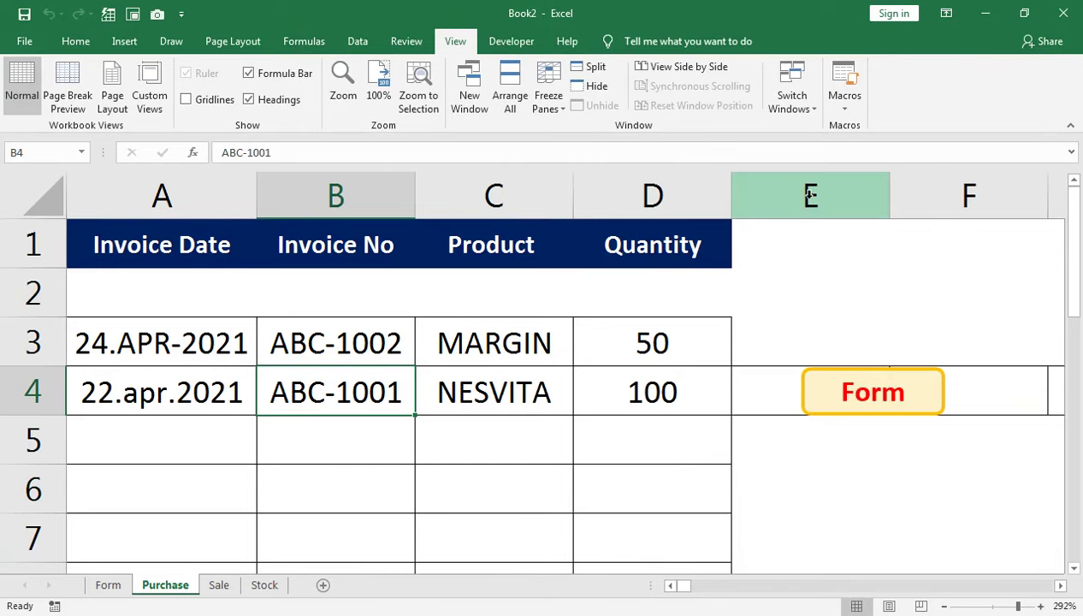
click(810, 195)
key(ctrl+shift+Right)
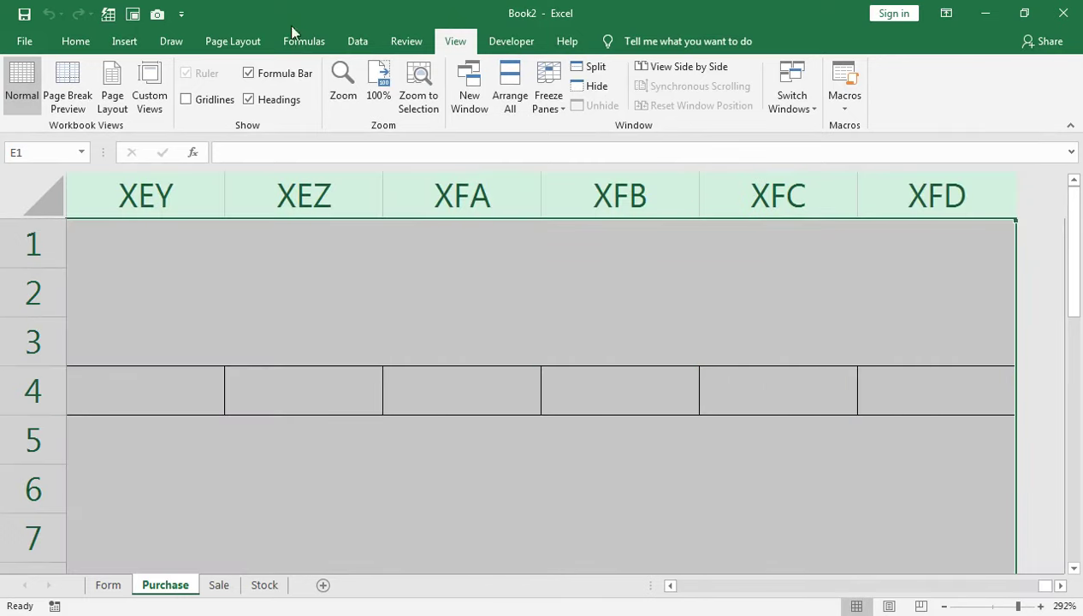
click(72, 42)
Apply a border setting to columns E onward, then give Quantity cells D3:D9 All Borders.
click(174, 101)
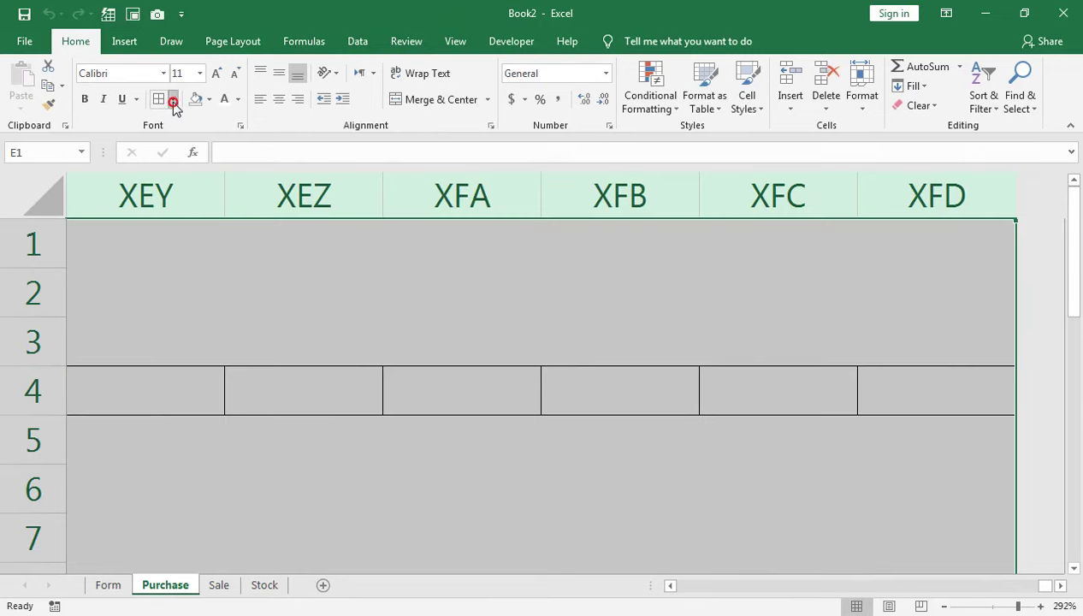
click(210, 242)
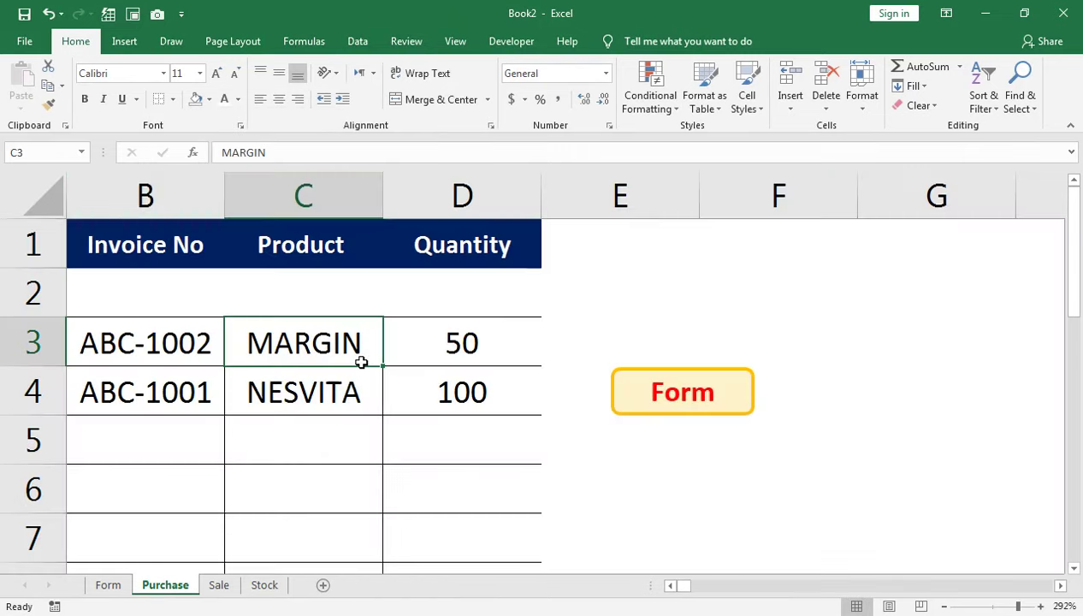
key(Home)
key(Right)
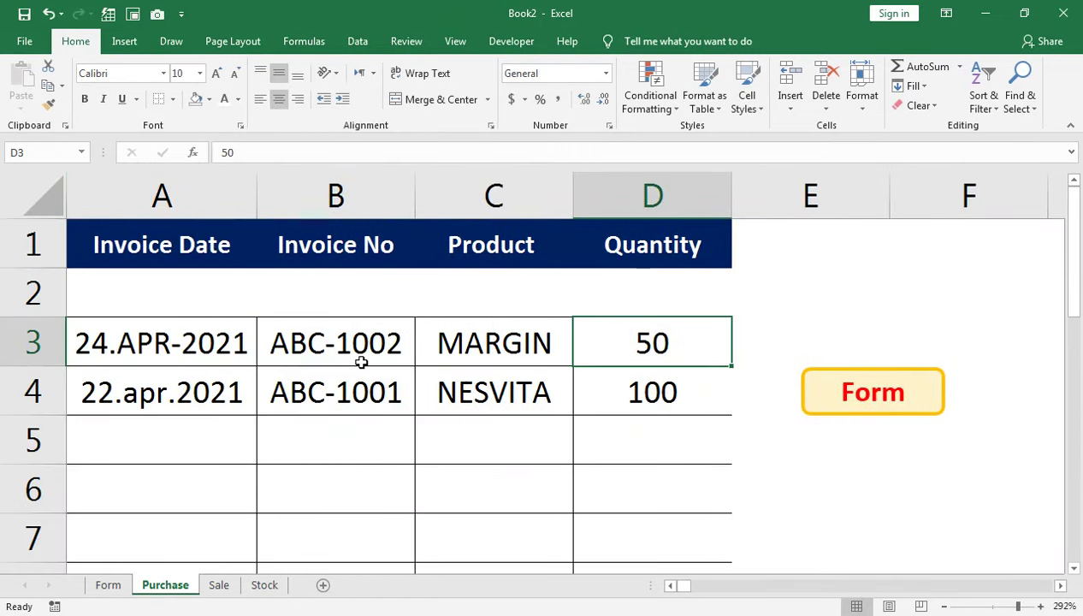
key(shift+Down)
key(shift+Down)
key(shift+Down)
key(shift+Down)
key(shift+Down)
key(shift+Down)
key(shift+Down)
key(shift+Down)
key(shift+Up)
key(shift+Up)
key(shift+Up)
key(shift+Down)
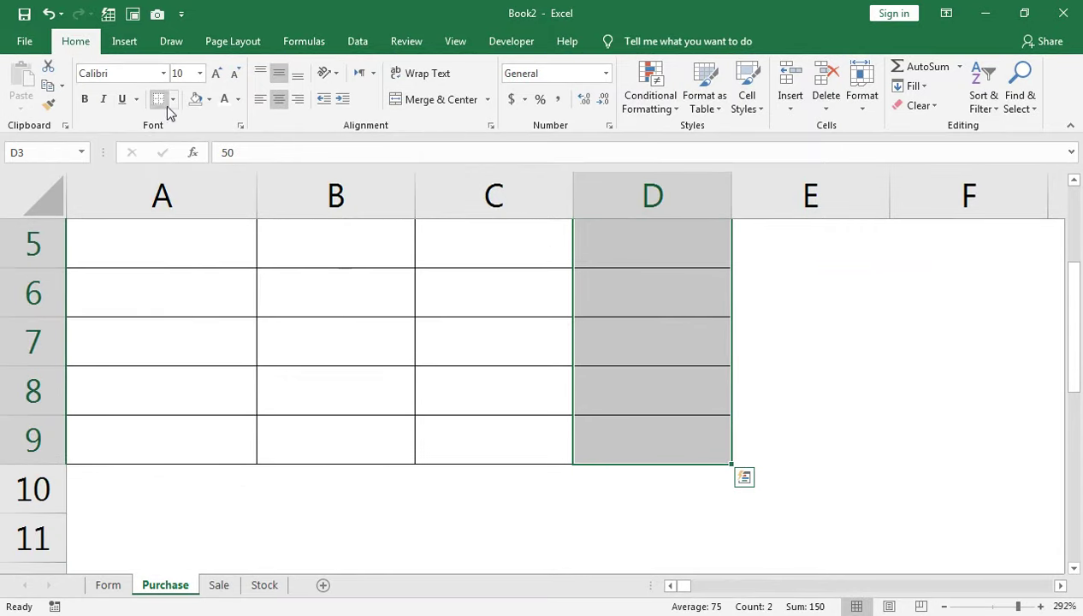
click(173, 100)
click(156, 242)
click(317, 330)
scroll(317, 330, up, 1)
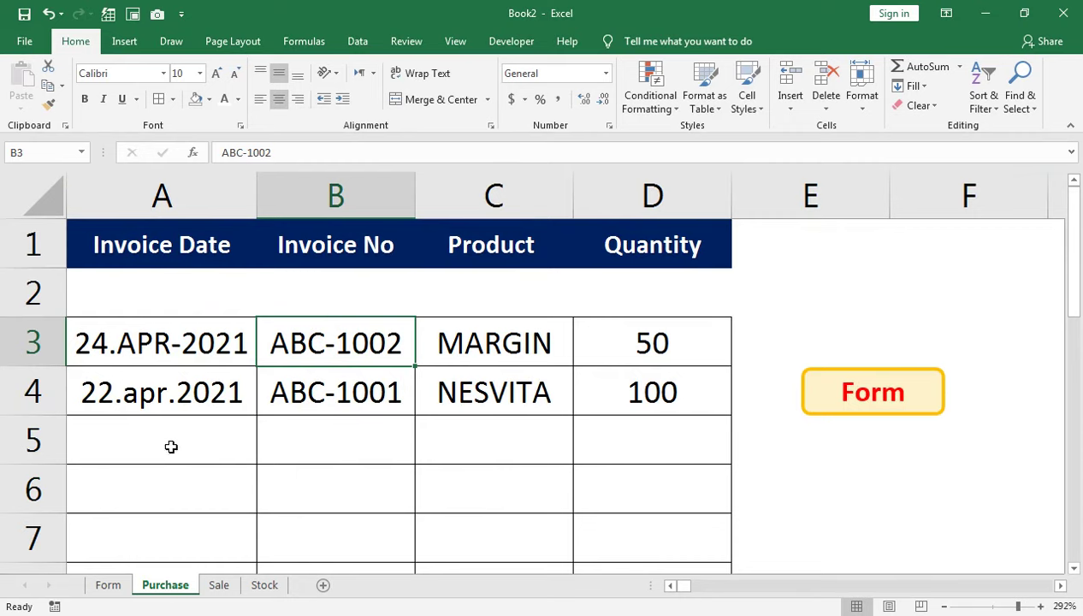
click(218, 585)
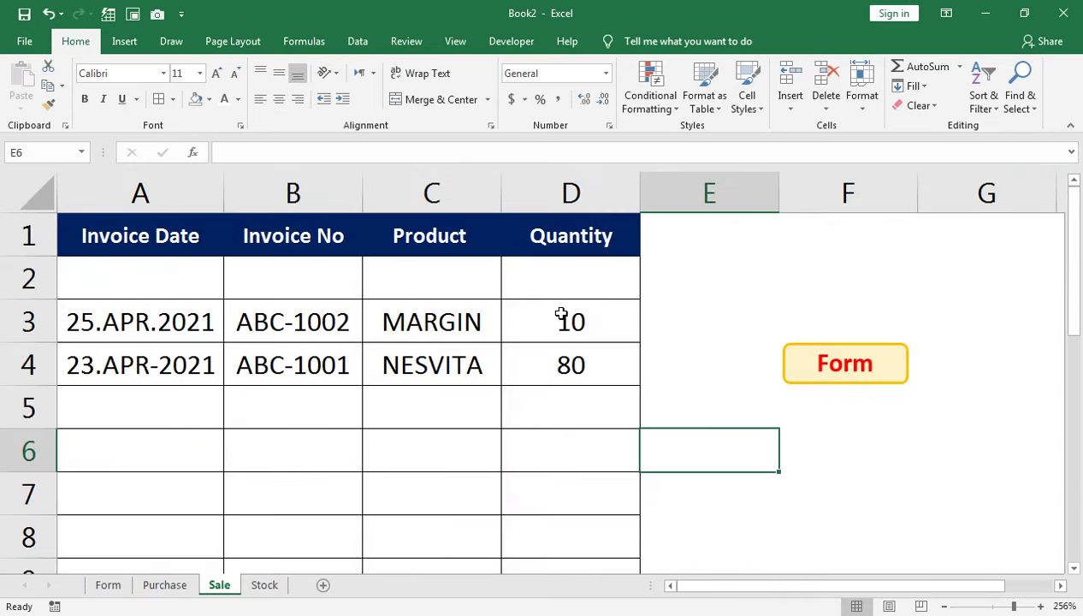
Test the Purchase, Sale and Form macro buttons from the Form sheet, ending on the Stock sheet.
click(108, 585)
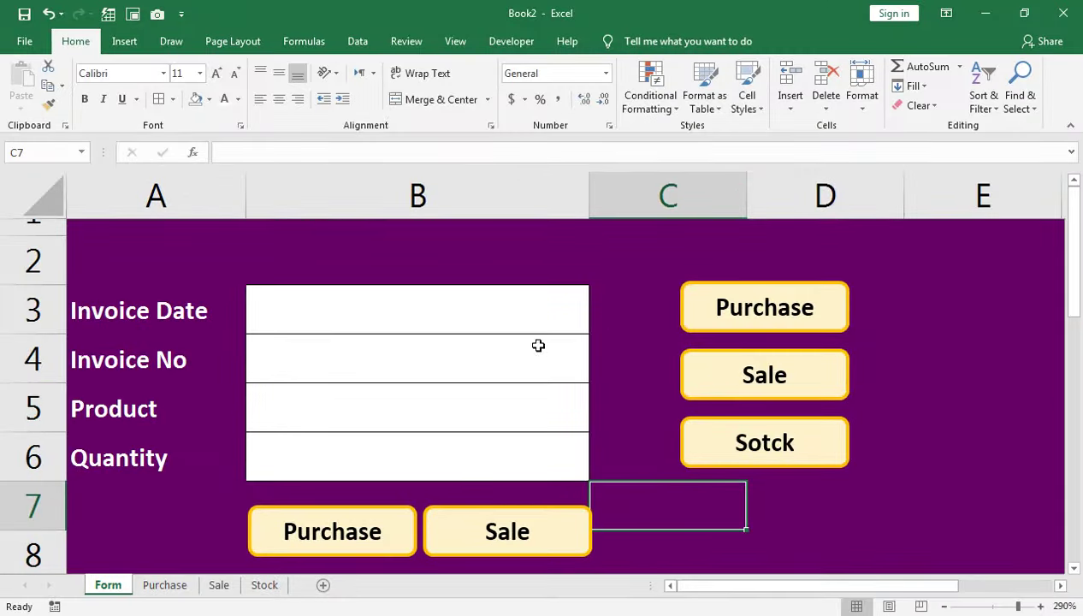
click(559, 318)
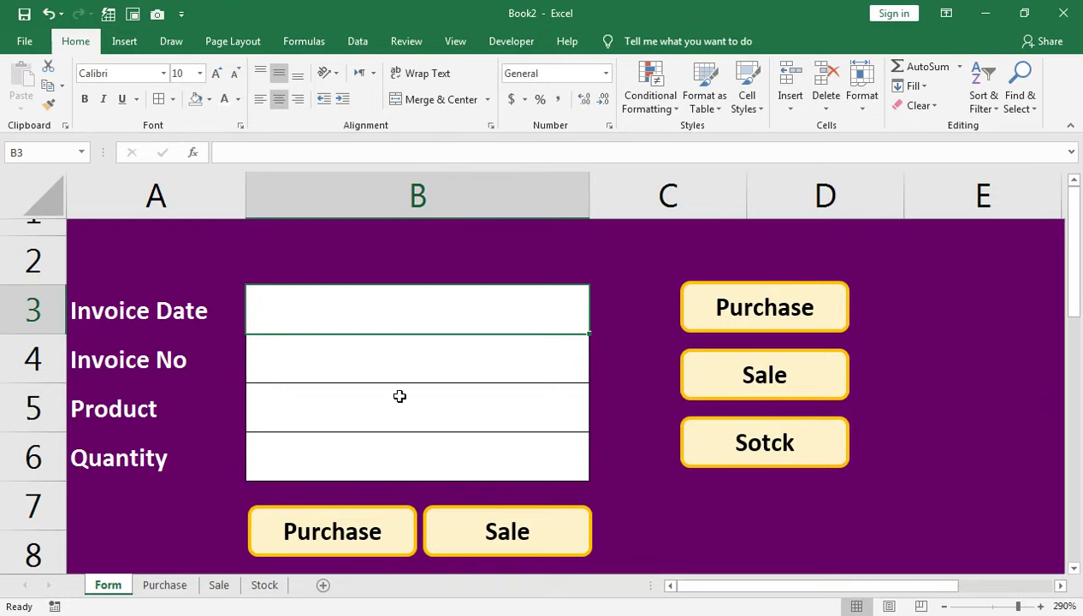
click(717, 306)
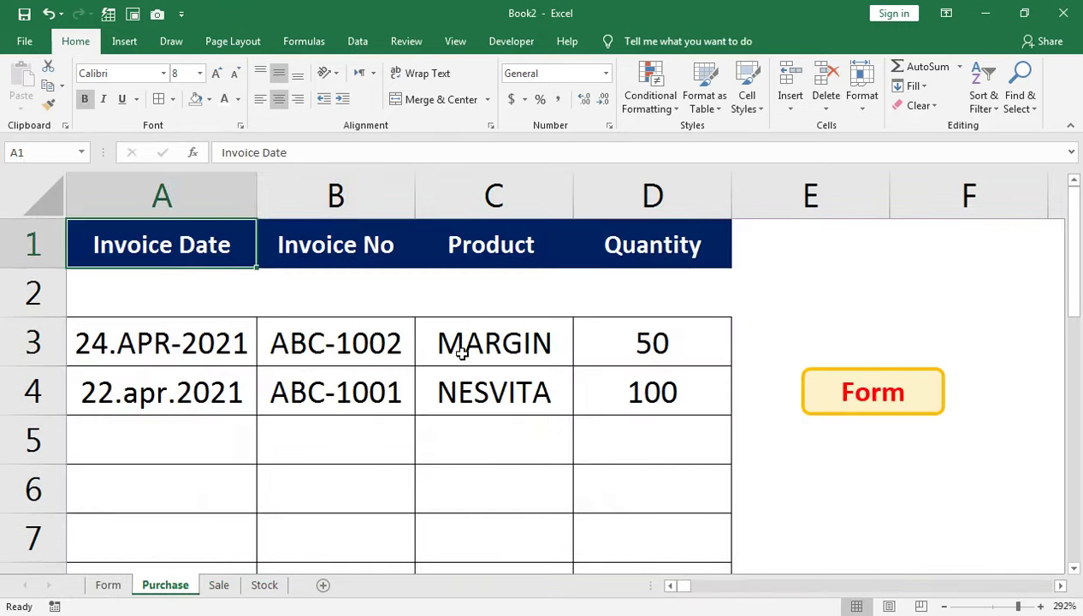
click(878, 408)
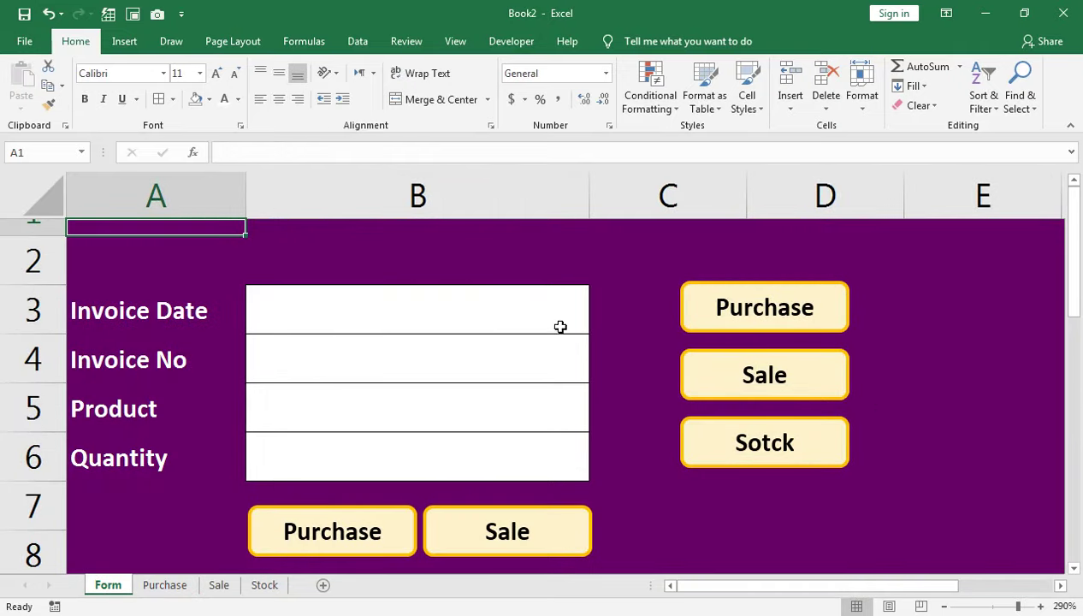
click(786, 391)
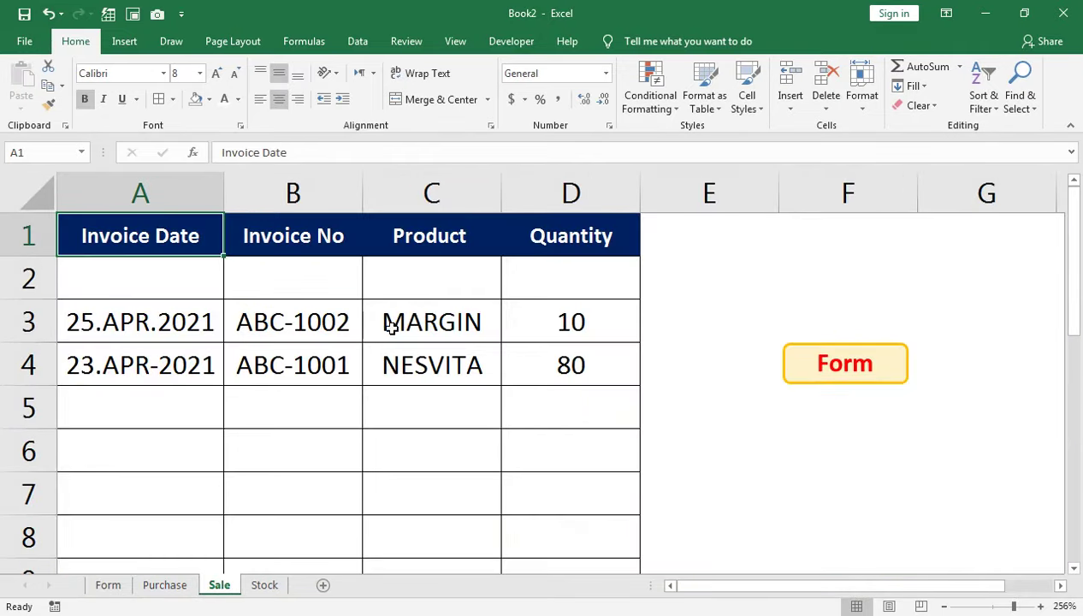
click(800, 386)
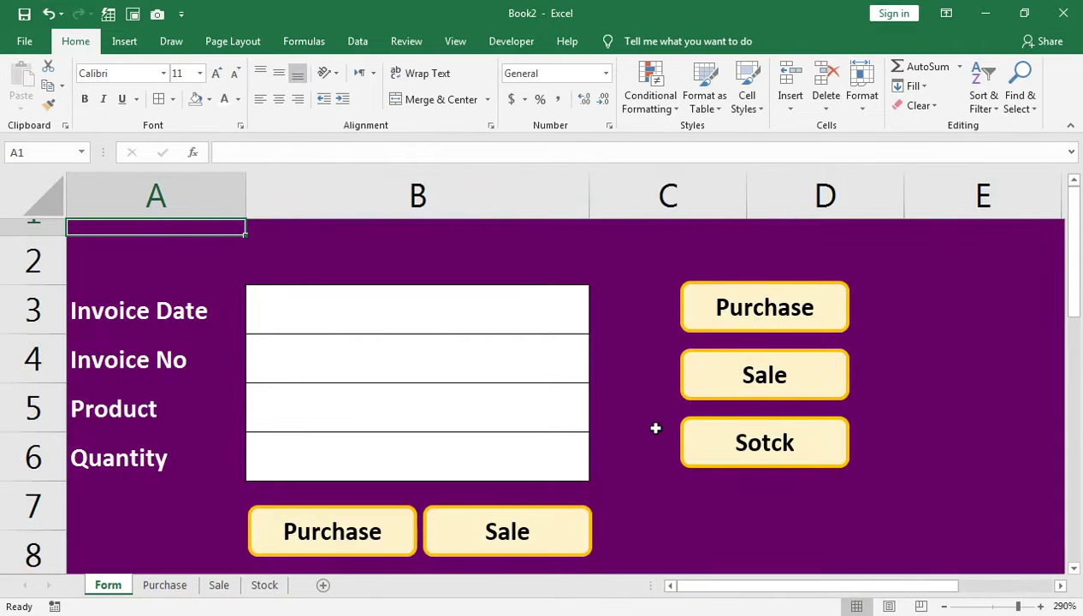
click(722, 444)
Enter NESVITA, MARGIN and NESTLE as the first Stock products in column A.
click(162, 281)
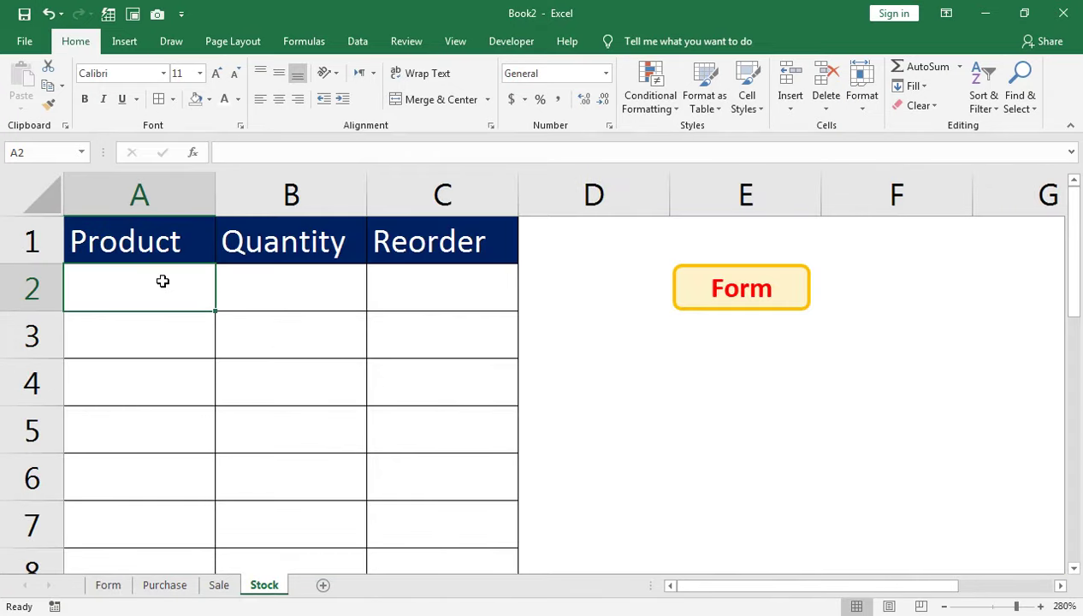
text(SE)
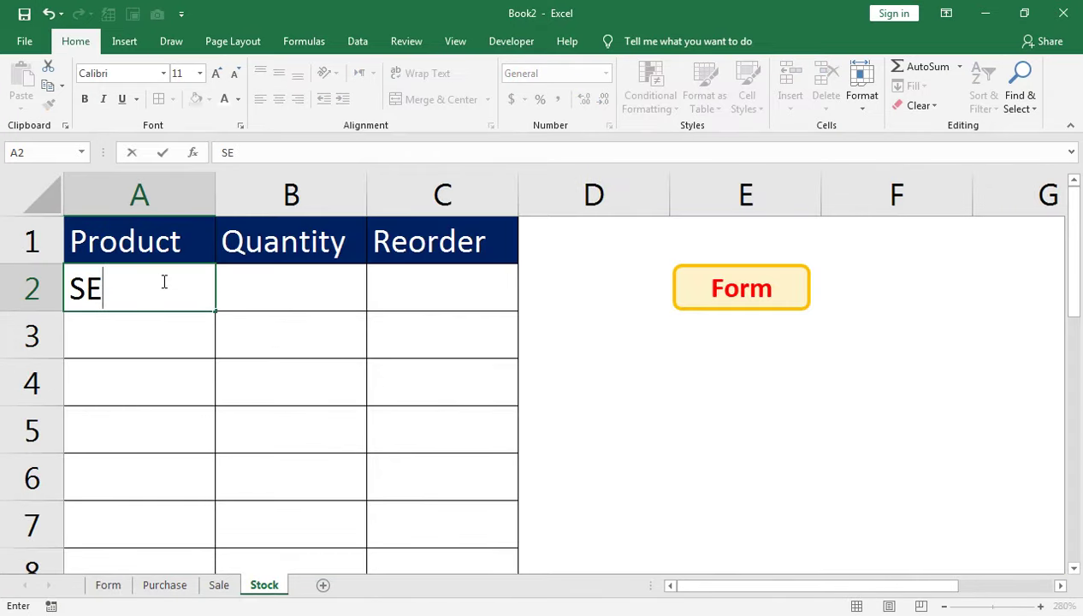
key(BackSpace)
key(BackSpace)
text(NESVITA)
key(Return)
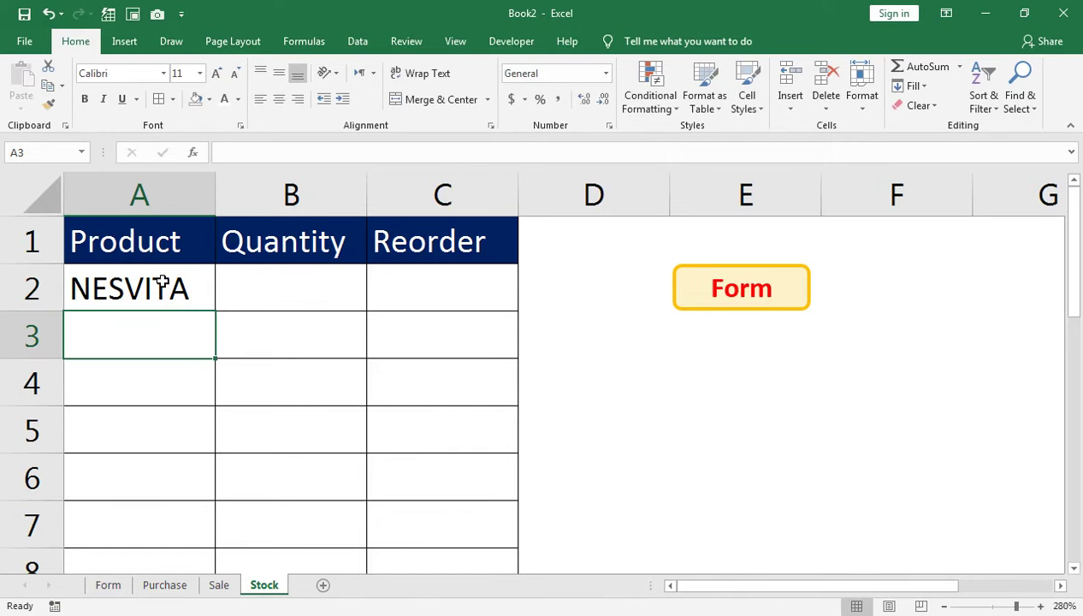
text(MARGI)
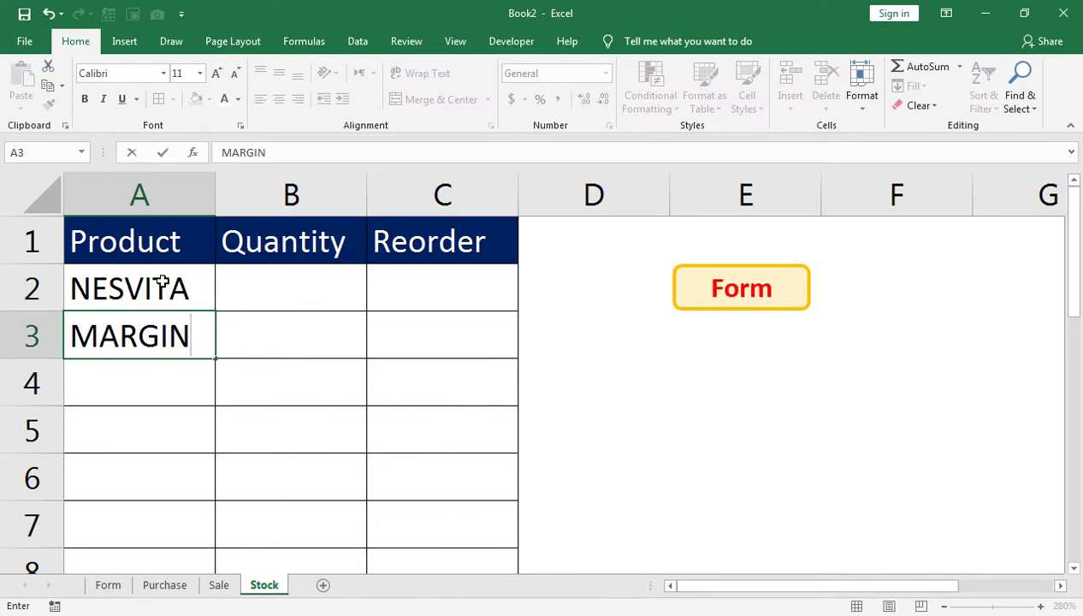
text(N)
key(Return)
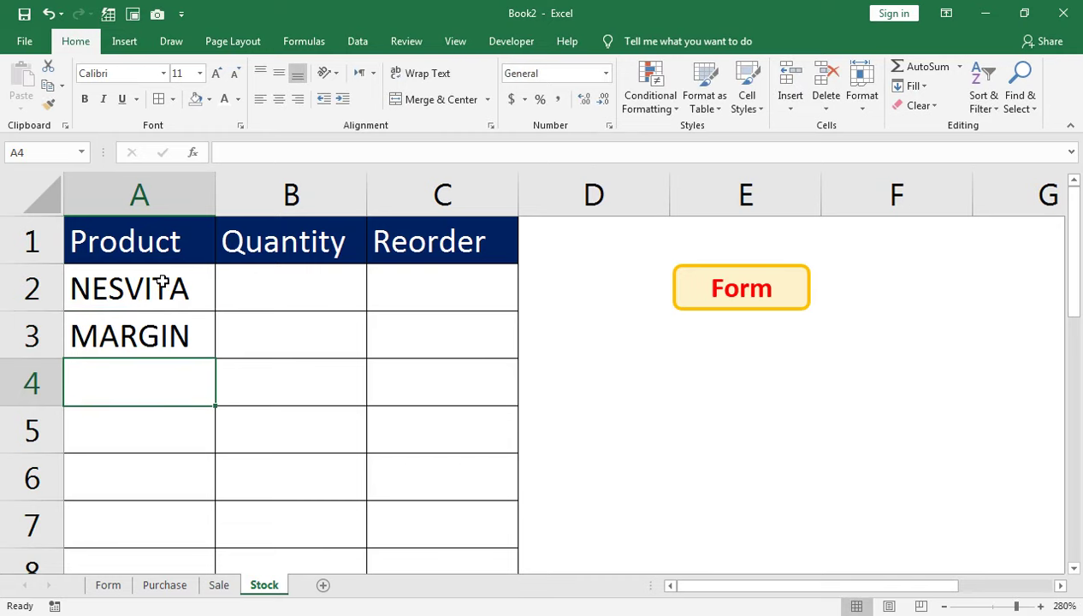
text(NESTLE)
key(Return)
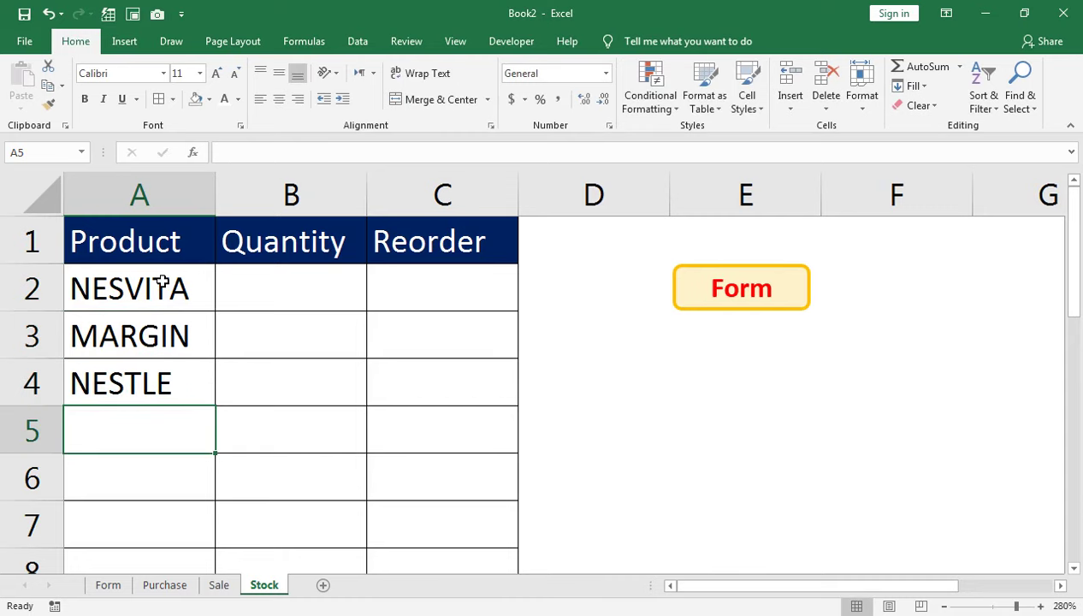
Add PEPSI and COKE TIN, then correct A5 to read PEPSI TIN.
text(P)
text(EE)
text(PSI)
key(Return)
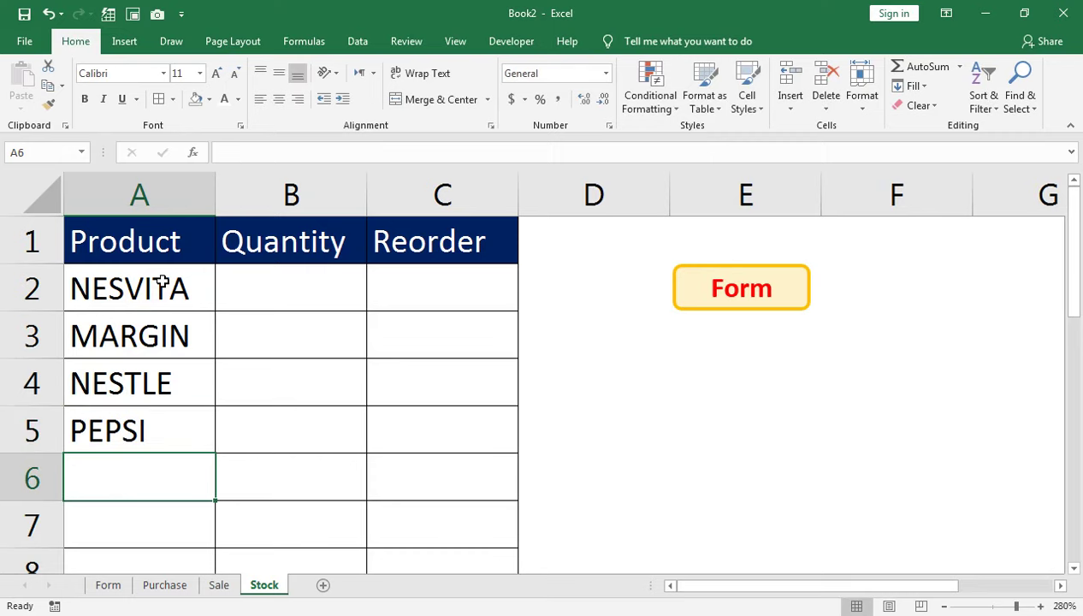
text(COKE)
text(TIM)
key(BackSpace)
text(N)
key(Return)
key(Up)
key(Up)
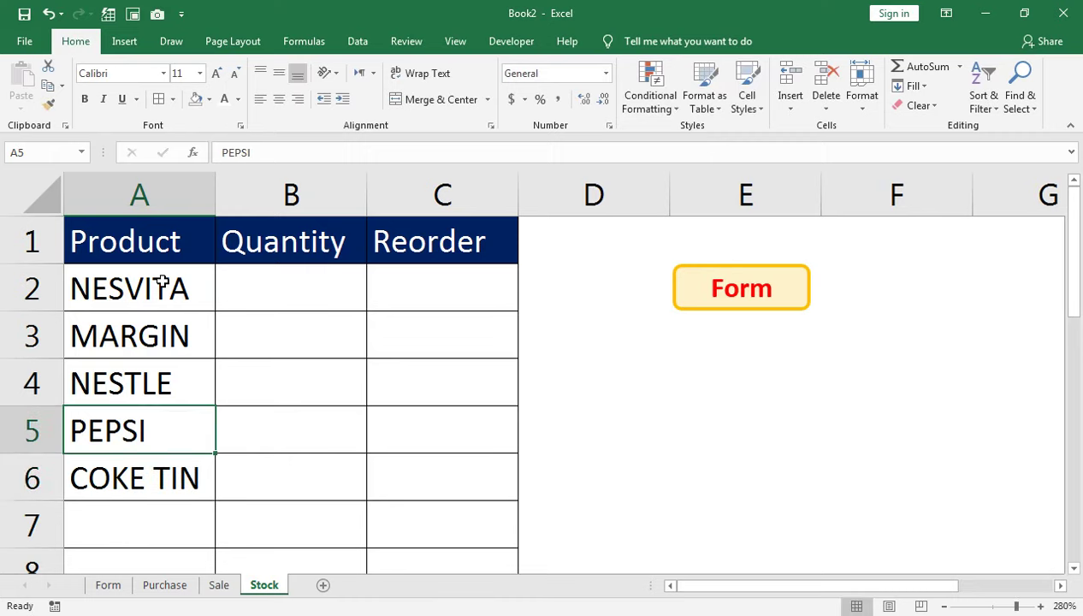
key(F2)
text( T)
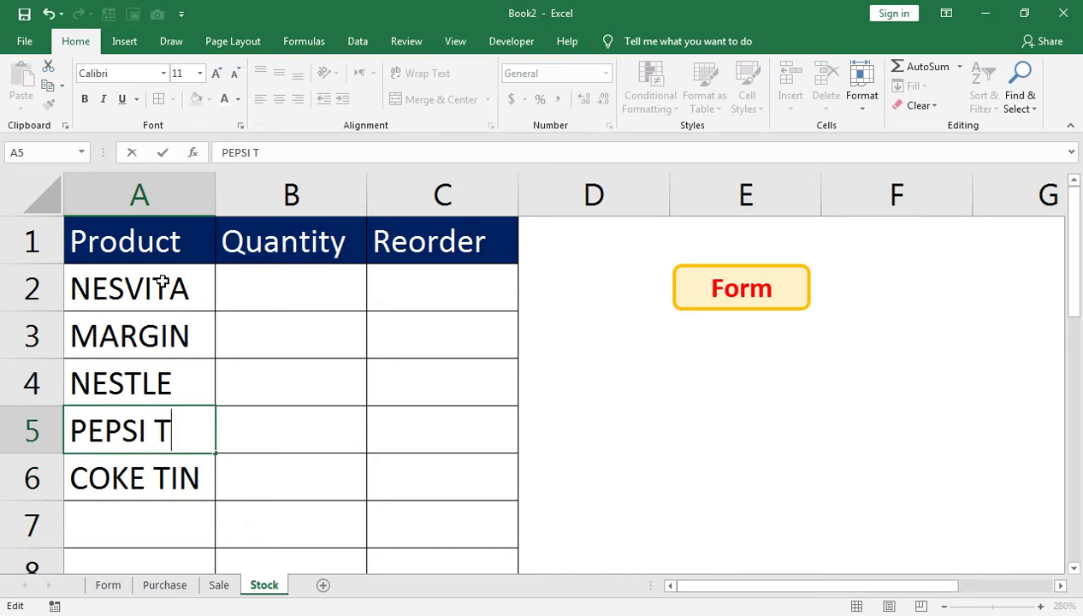
text(IN)
key(Return)
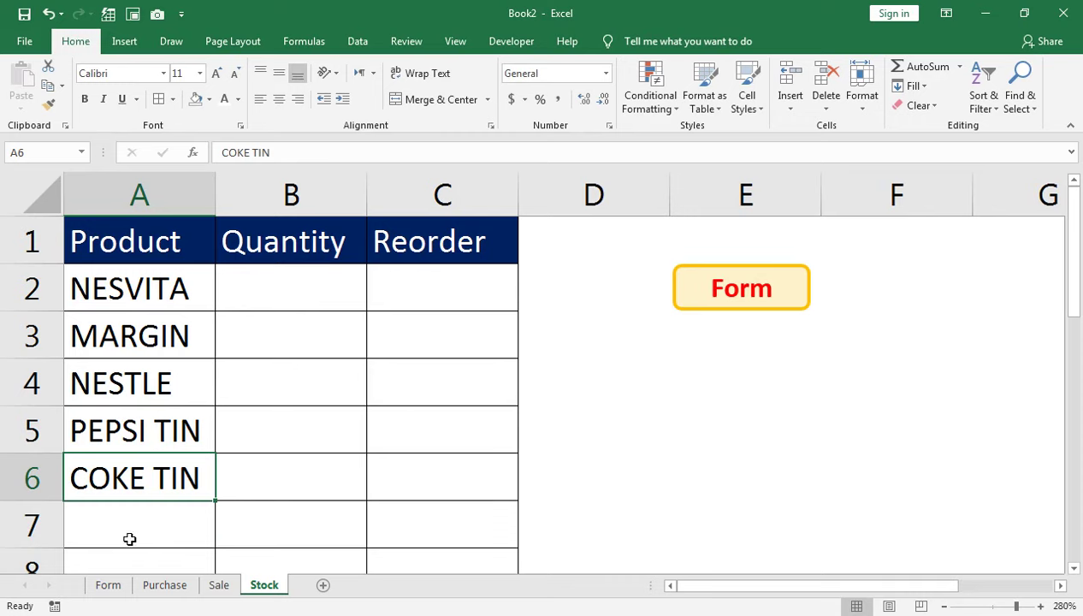
click(108, 585)
Enter invoice date 25.APR-2021 and invoice number ABC-1003 on the Form.
click(330, 321)
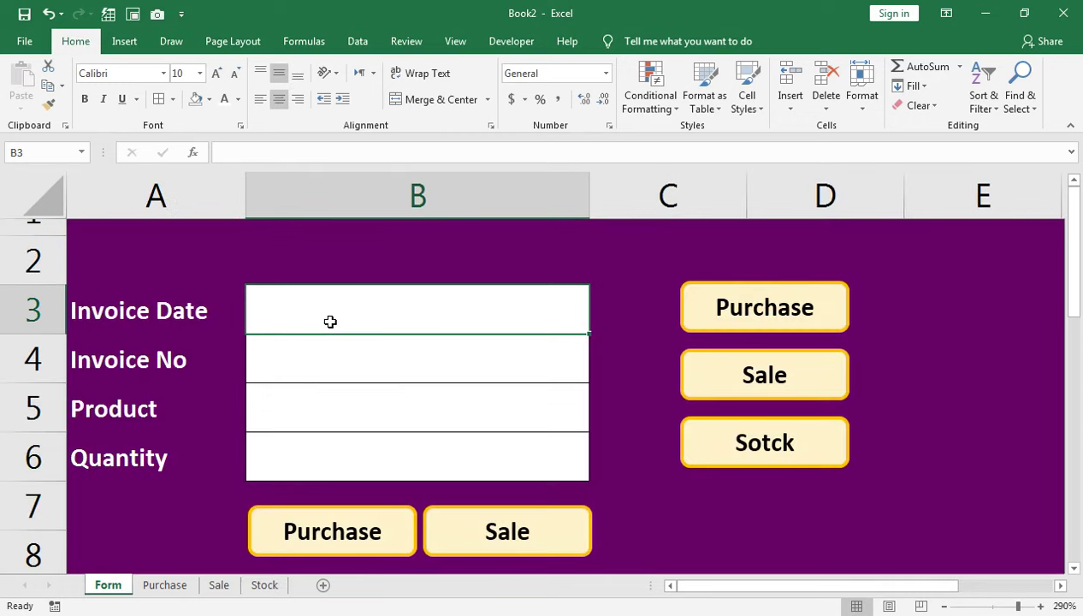
text(25.APR-2021)
key(Return)
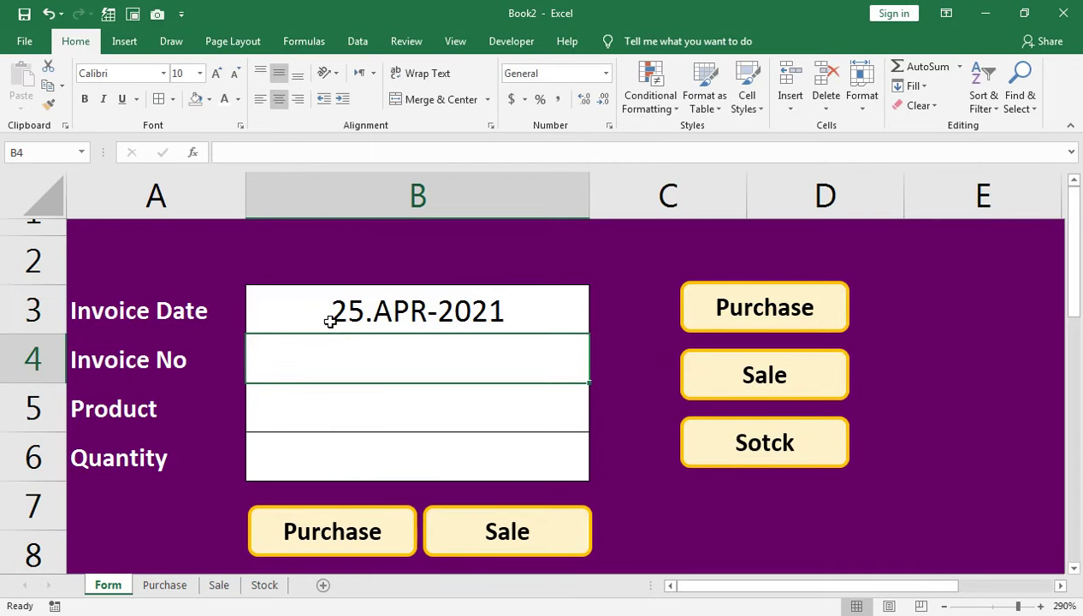
text(ABC-1)
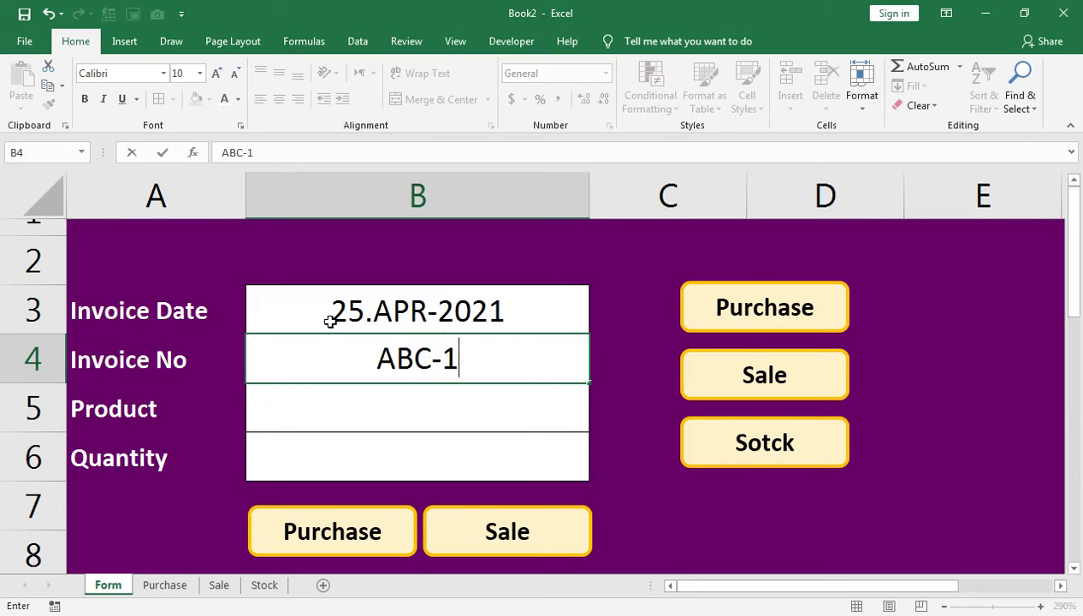
text(003)
key(Return)
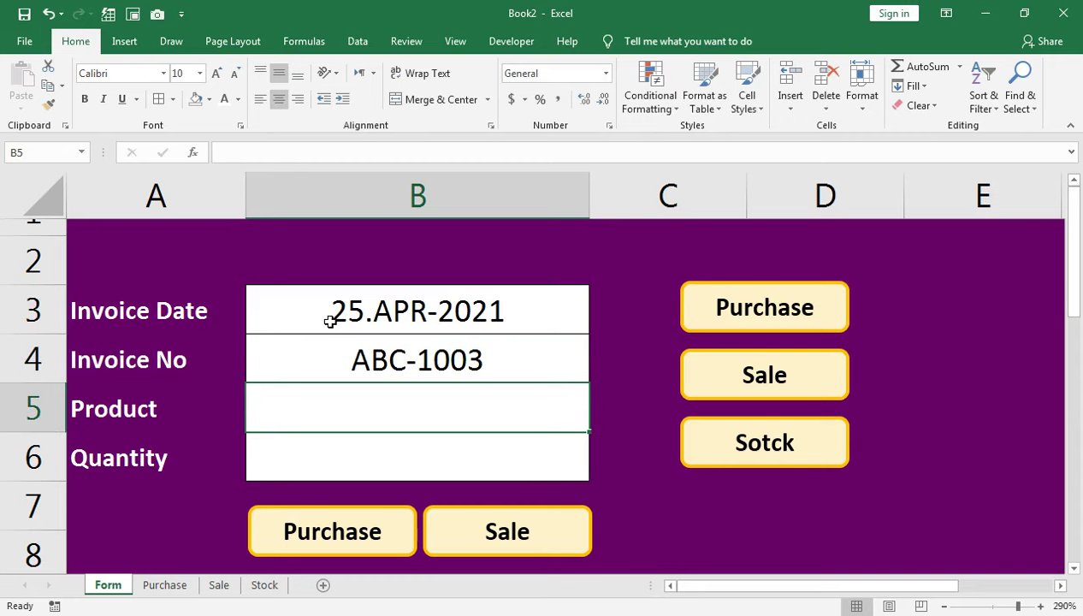
Enter product PEPSI TIN with quantity 100 on the Form.
text(PSP)
key(BackSpace)
key(BackSpace)
text(PESITIN)
key(BackSpace)
key(BackSpace)
key(BackSpace)
key(BackSpace)
key(BackSpace)
key(BackSpace)
key(BackSpace)
text(EPSI TIN)
key(Return)
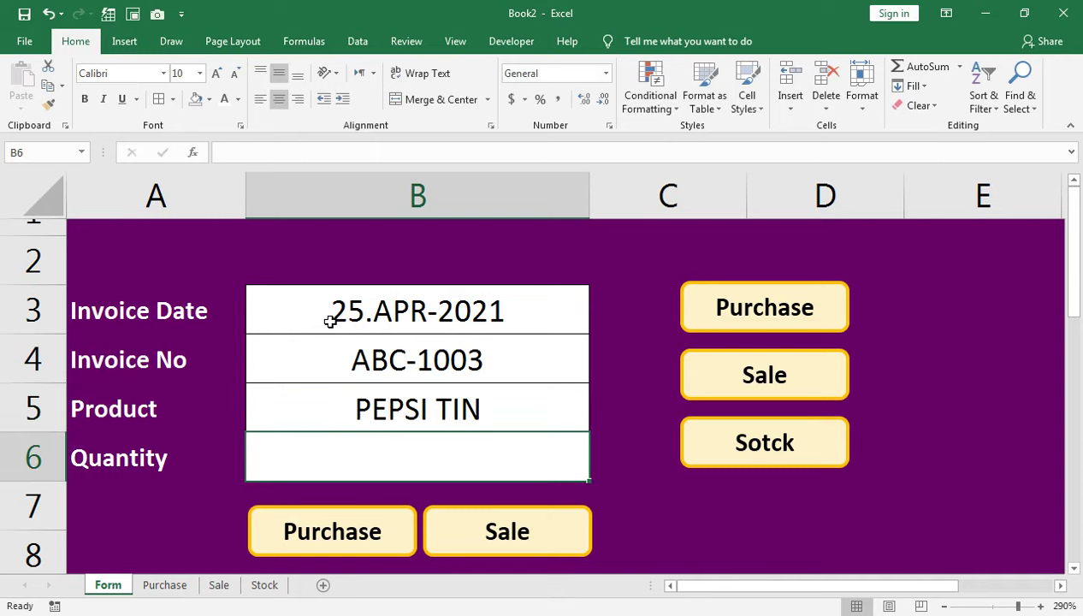
text(100)
key(Return)
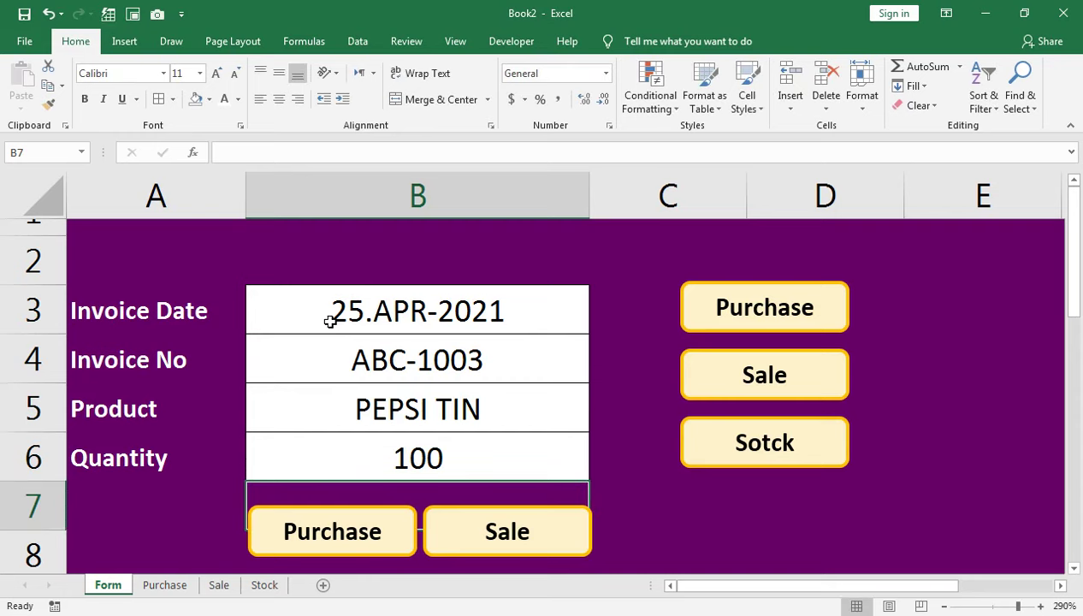
Record the entry with the Purchase macro button and check it on the Purchase sheet.
click(357, 519)
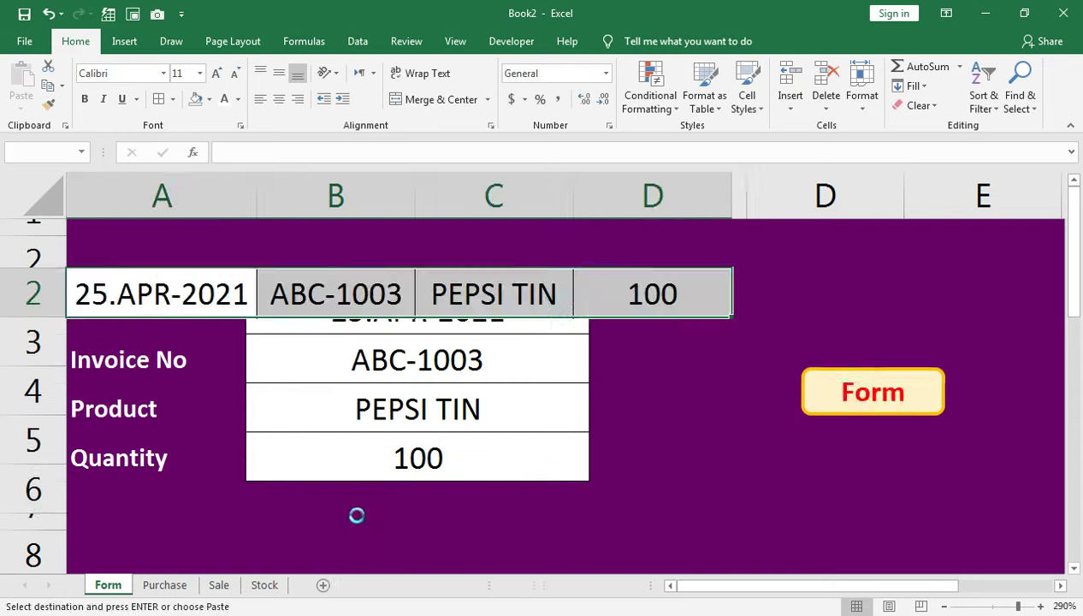
click(160, 584)
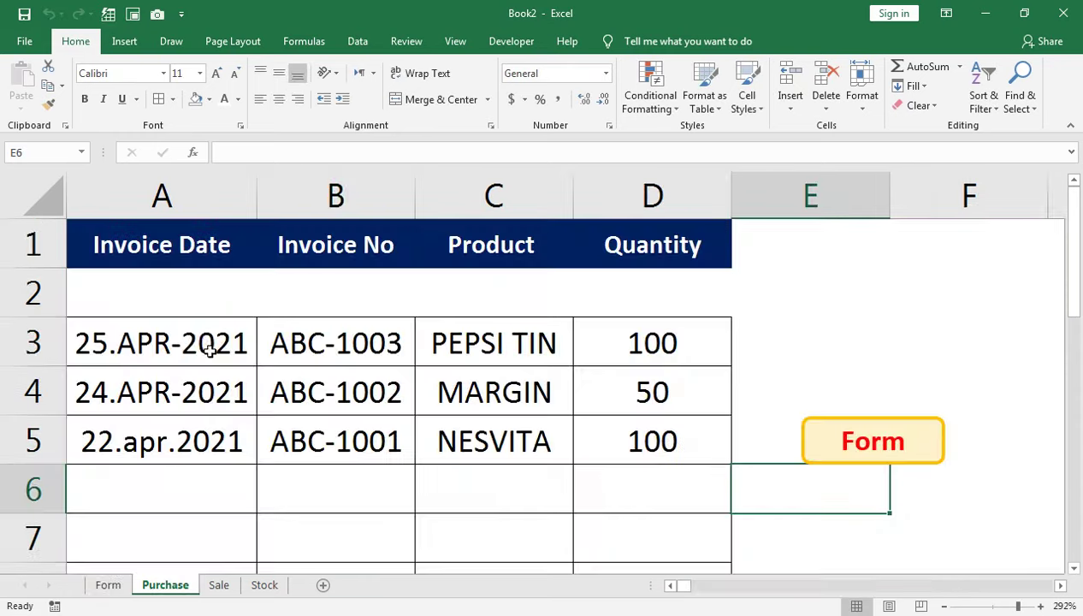
click(264, 584)
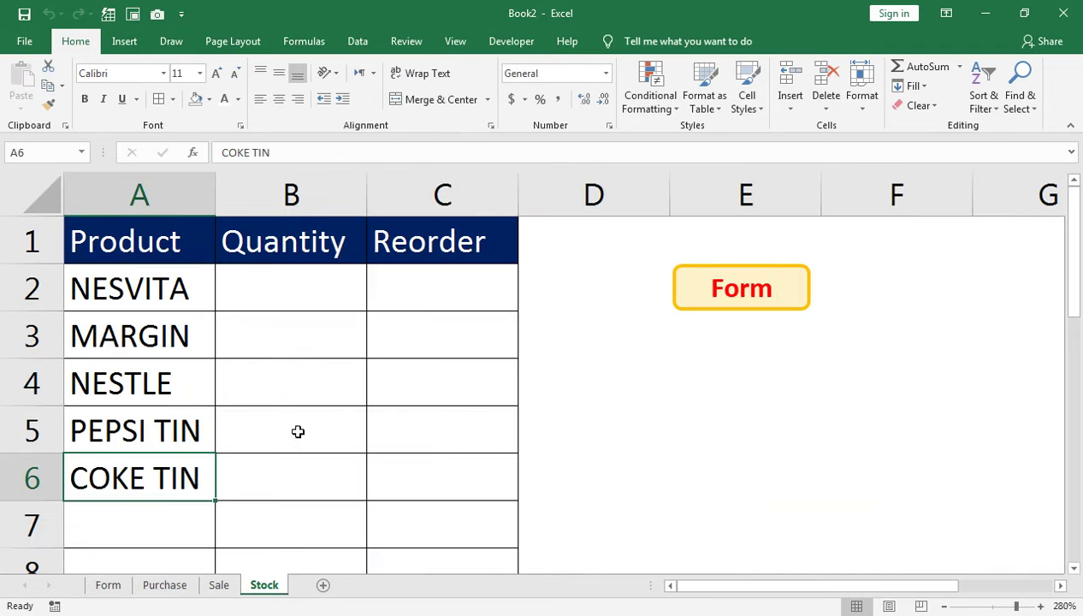
Start a SUMIF in Stock!B2 using Purchase!C3:C1048576 as the product range.
click(243, 298)
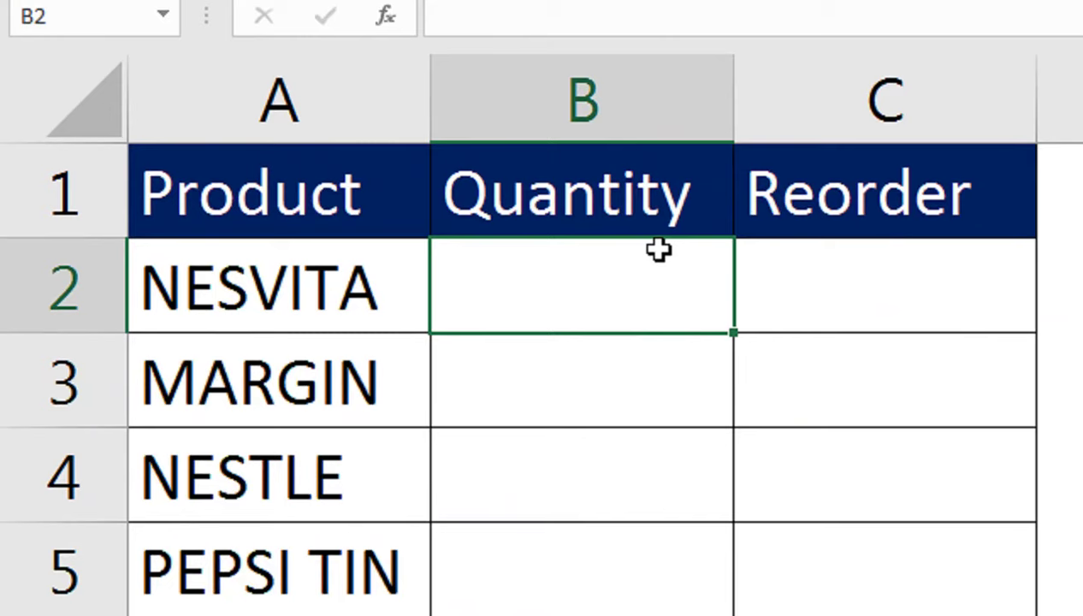
text(=SU)
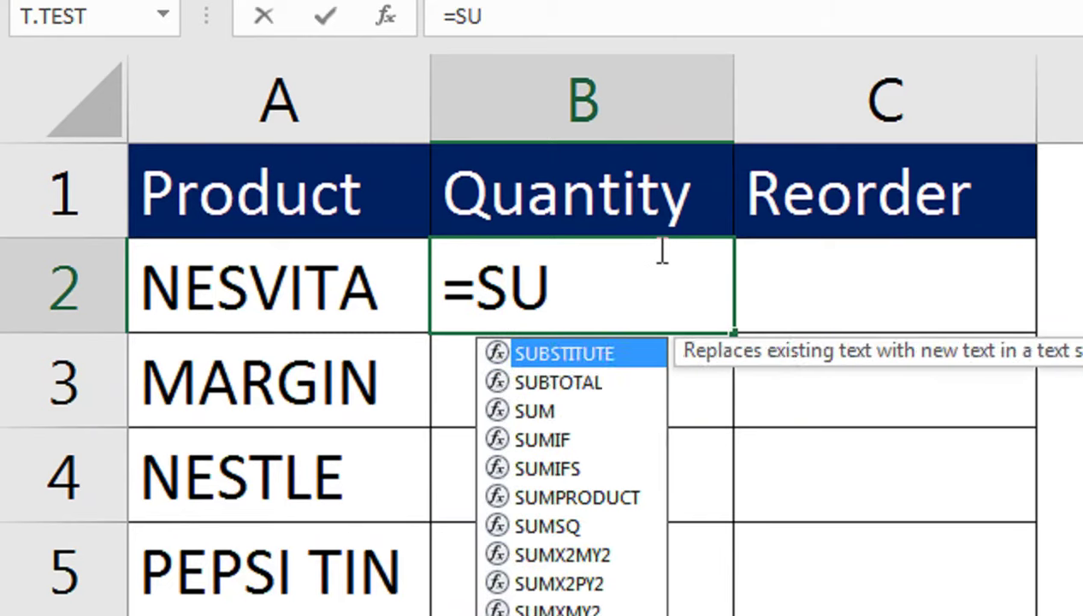
text(MIF()
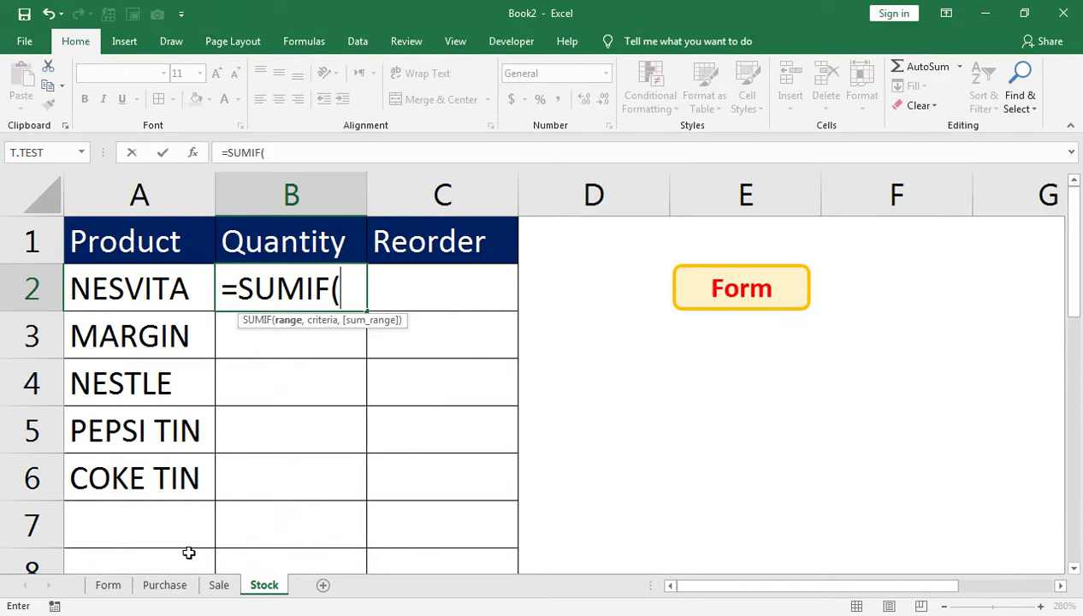
click(166, 581)
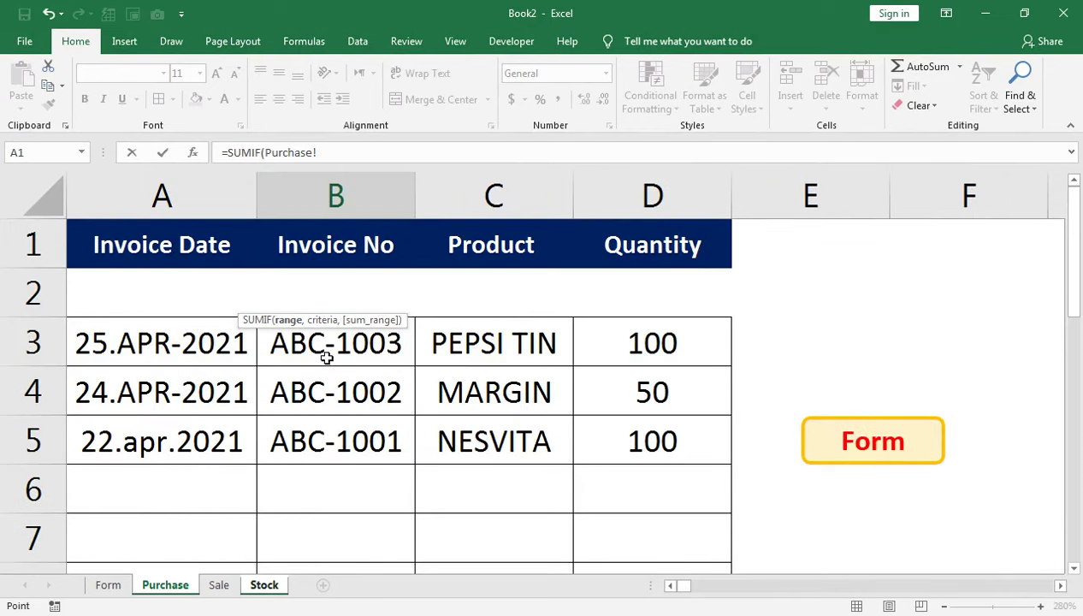
click(459, 338)
key(ctrl+shift+Down)
key(ctrl+shift+Down)
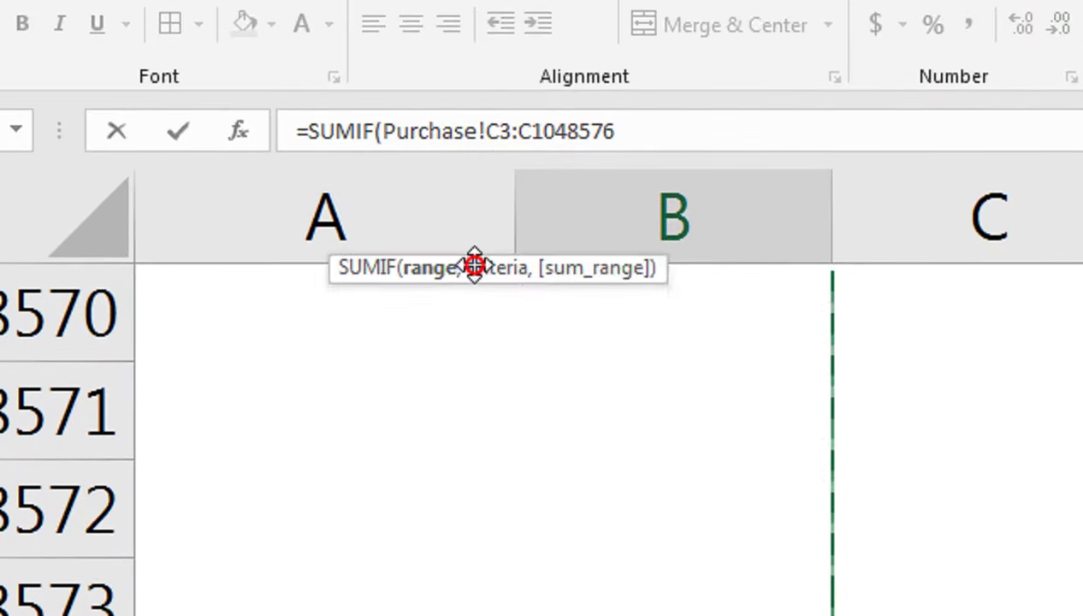
drag(473, 265, 465, 174)
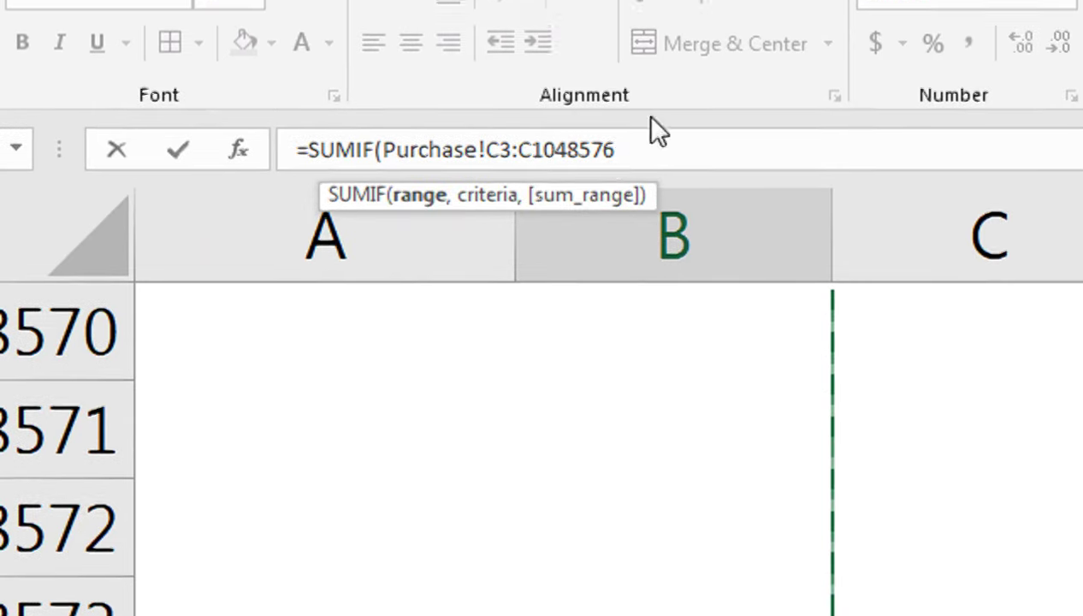
text(,)
click(499, 232)
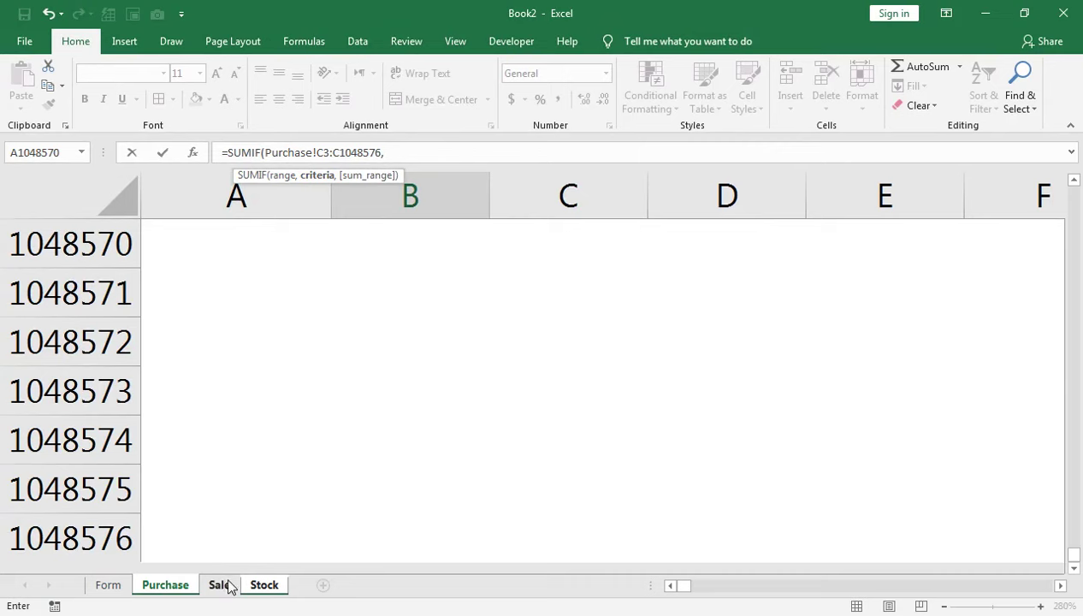
Add criteria Stock!A2 and sum range Purchase!D3:D1048576, closing the formula to show 100.
click(261, 586)
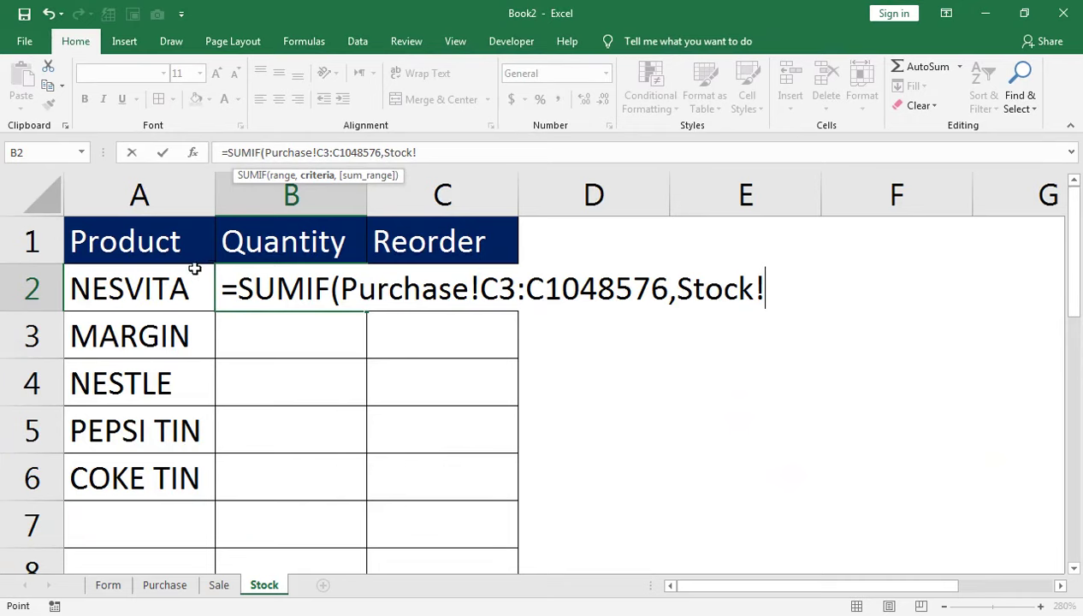
click(139, 289)
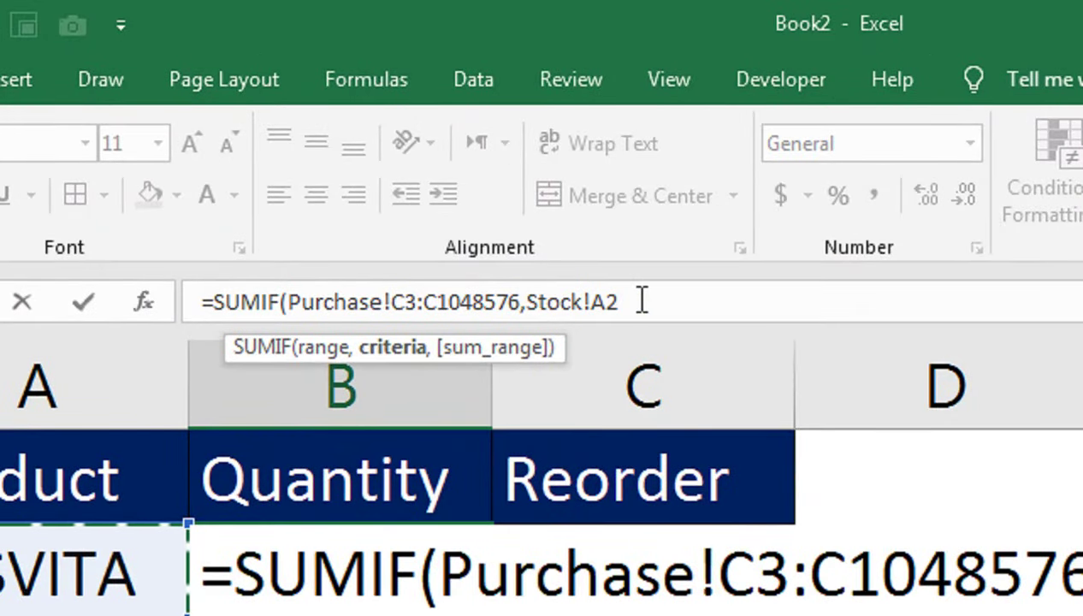
text(,)
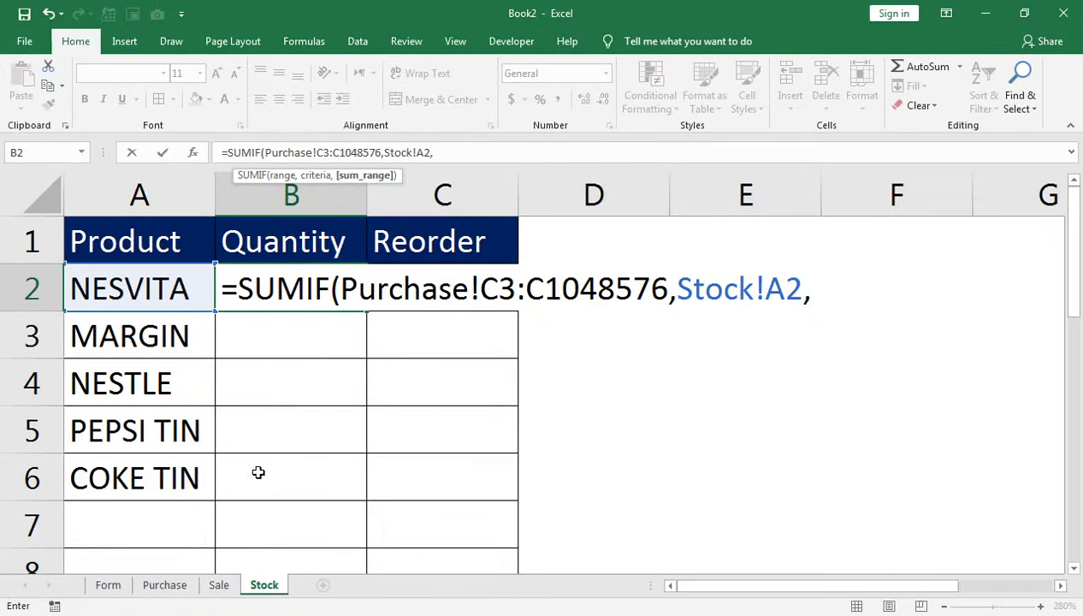
click(165, 584)
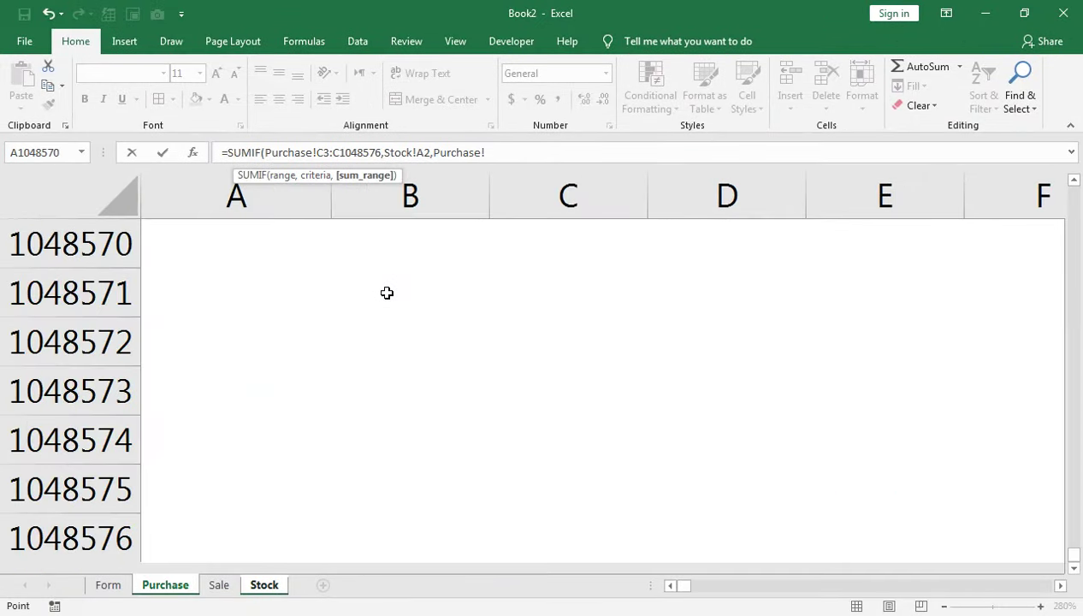
key(ctrl+Up)
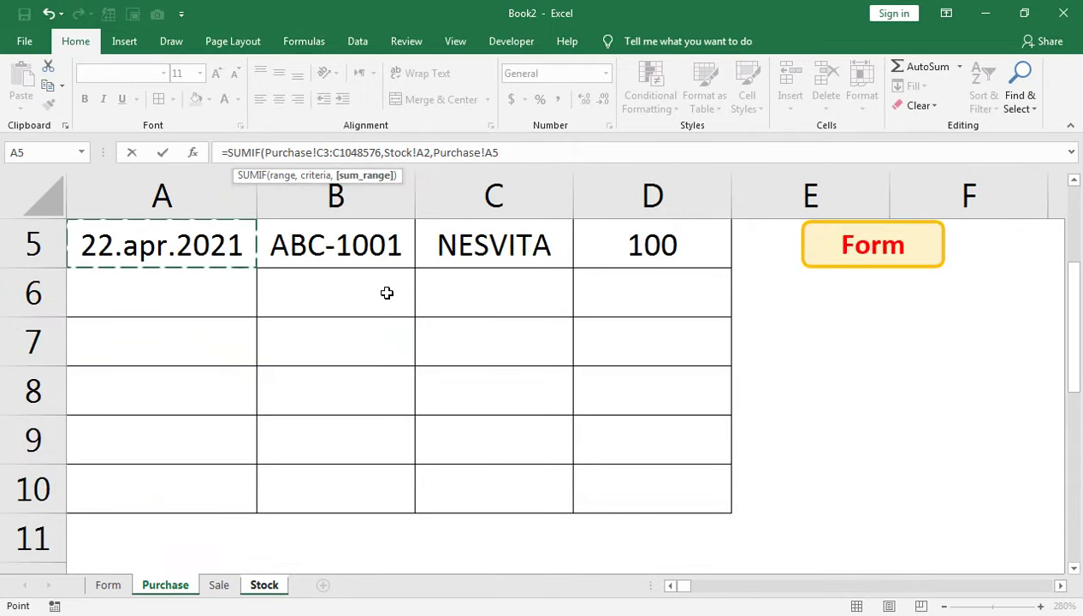
scroll(387, 293, up, 2)
click(635, 333)
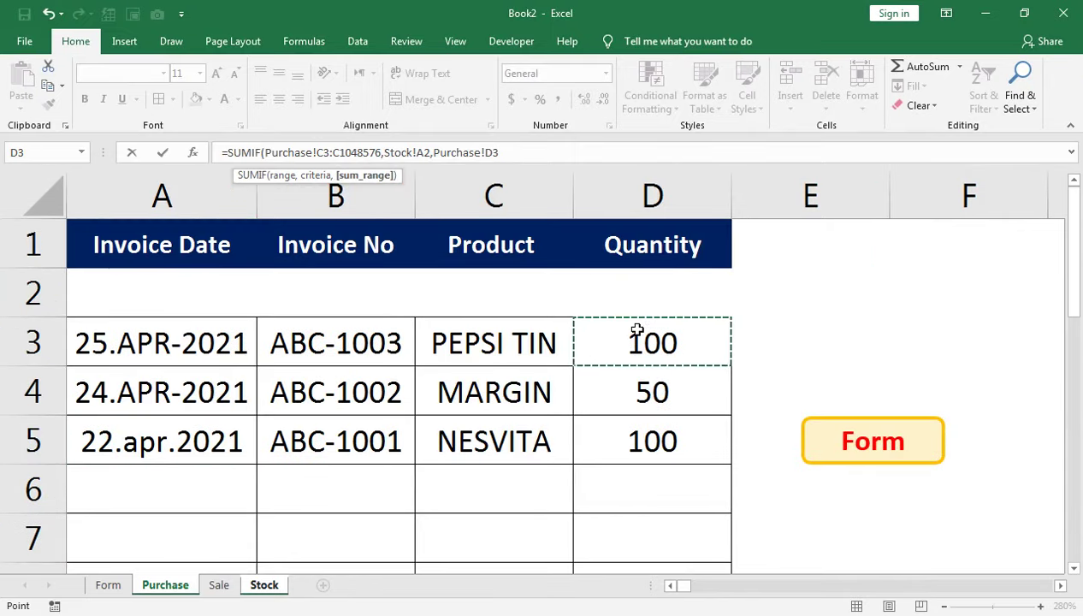
key(super)
key(super)
key(ctrl+shift+Down)
key(ctrl+shift+Down)
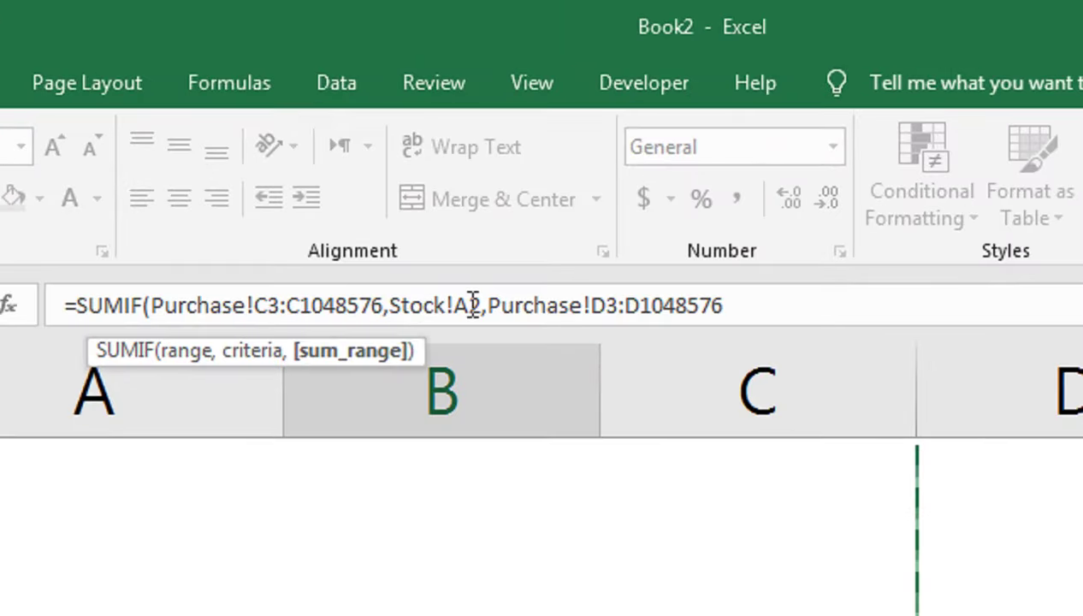
text())
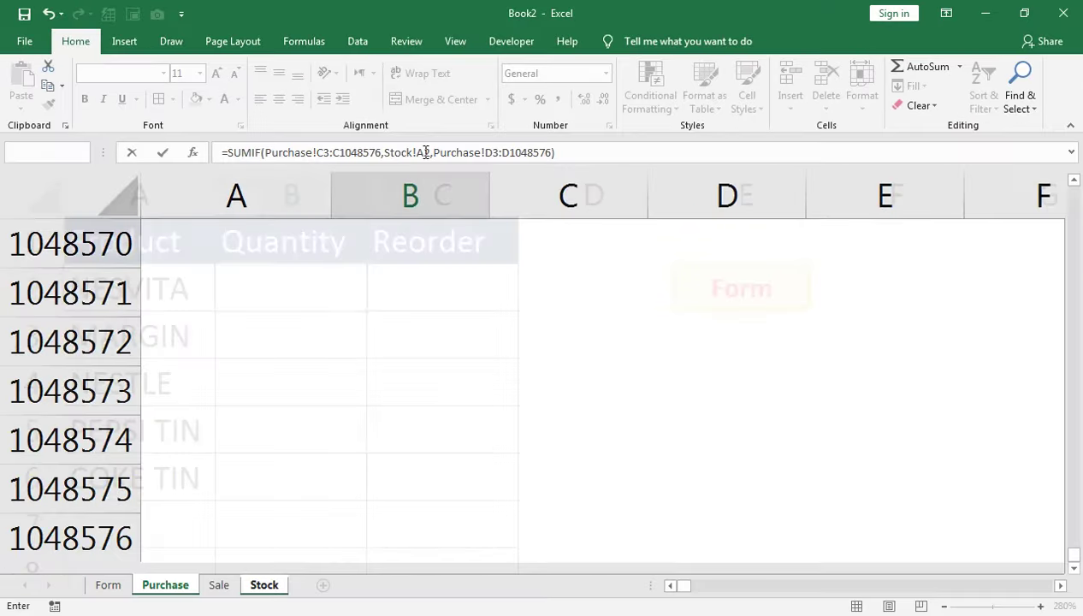
key(Return)
click(294, 280)
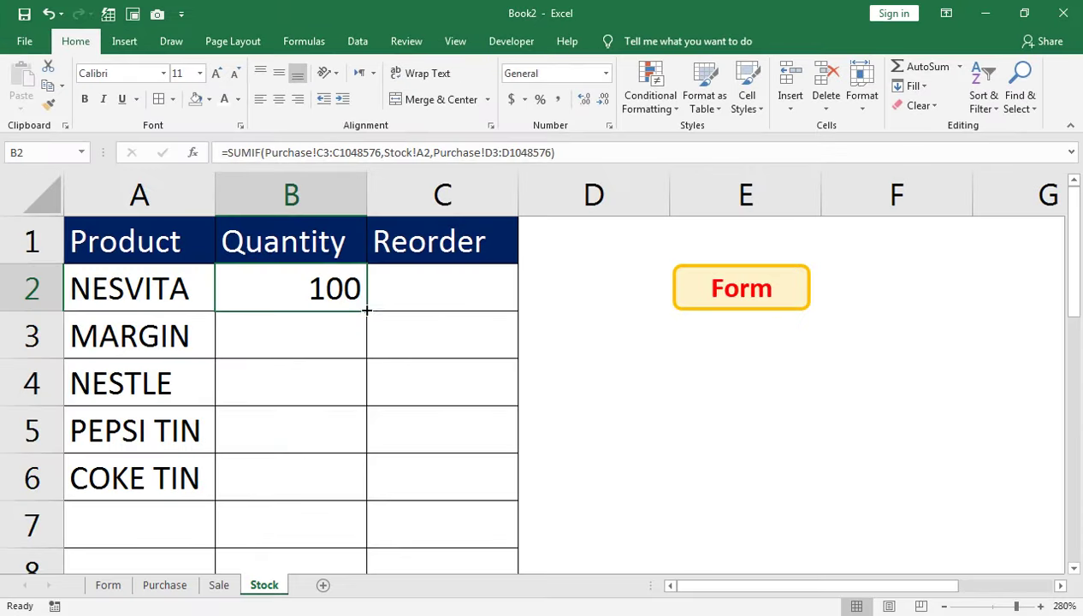
Make both Purchase ranges in B2's SUMIF absolute and fill it down, giving 100, 50, 0, 100, 0.
drag(366, 310, 366, 498)
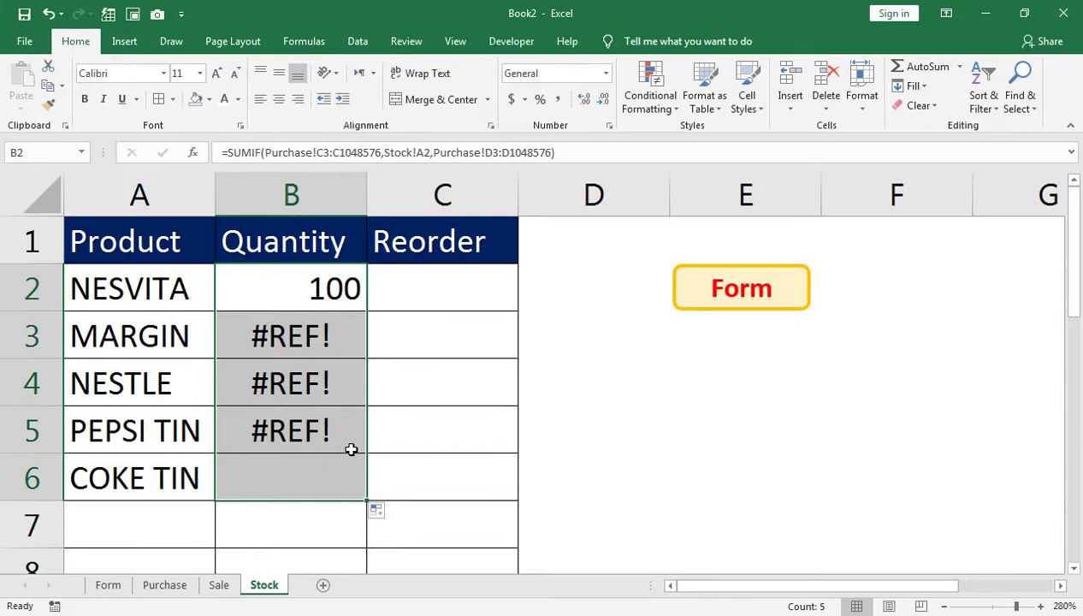
click(318, 300)
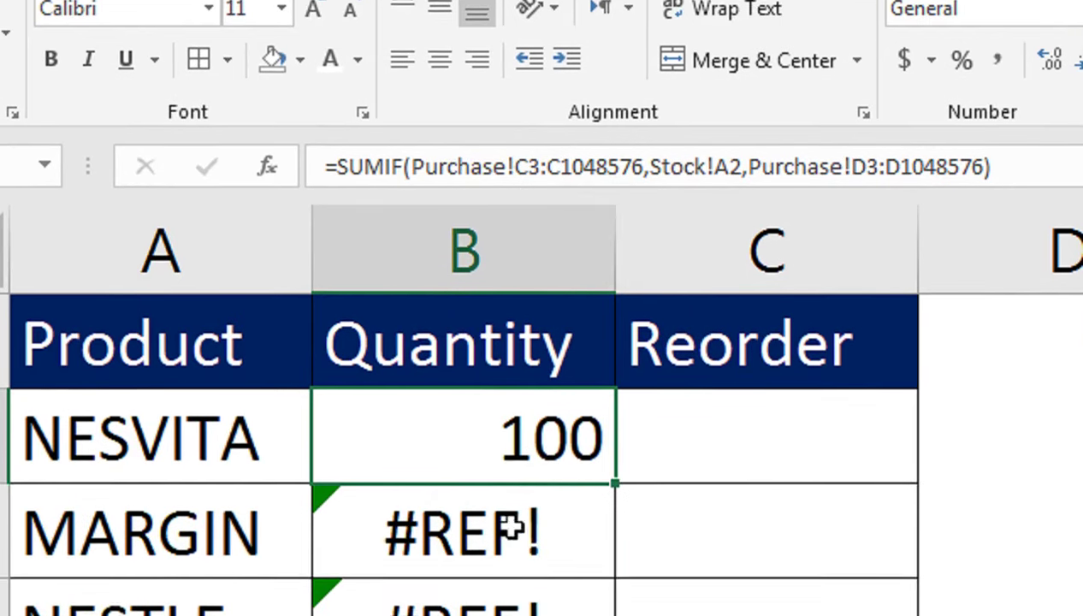
drag(644, 160, 568, 158)
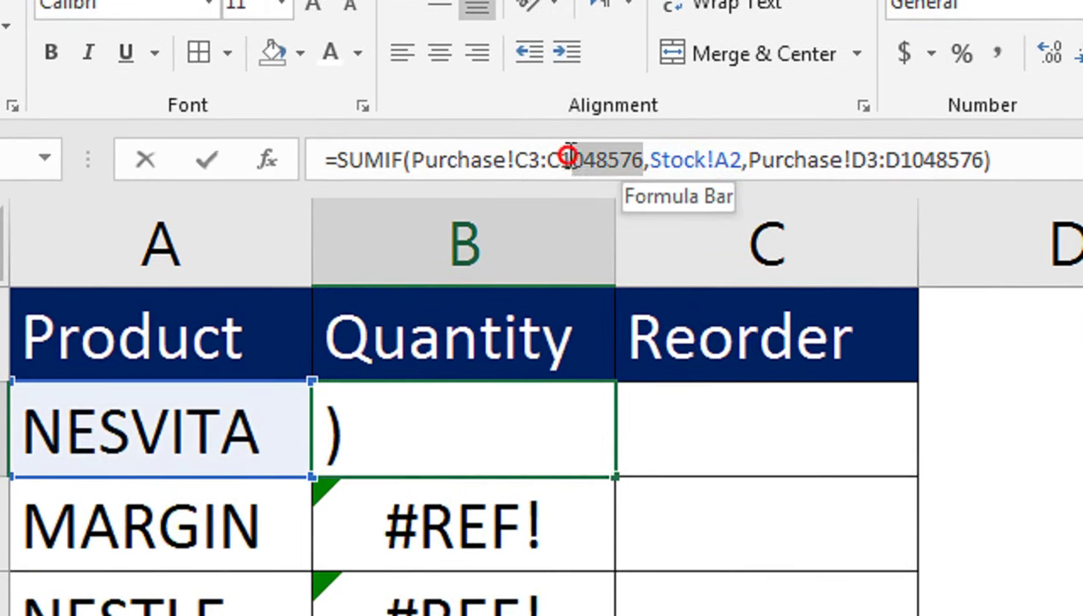
click(516, 159)
key(F4)
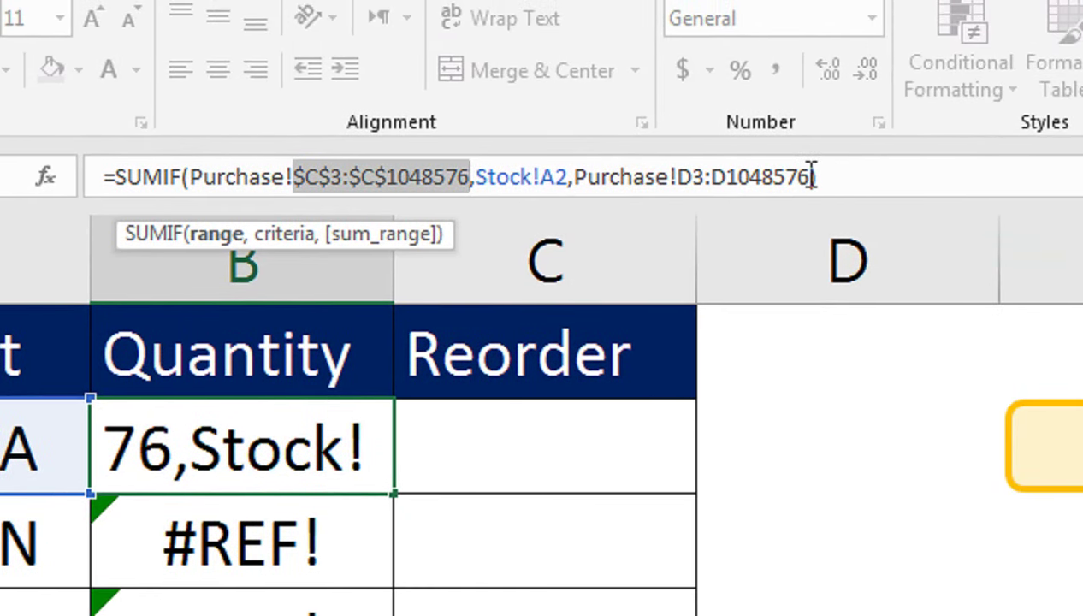
mouse_move(812, 176)
mouse_down()
mouse_move(584, 164)
mouse_move(573, 173)
mouse_up()
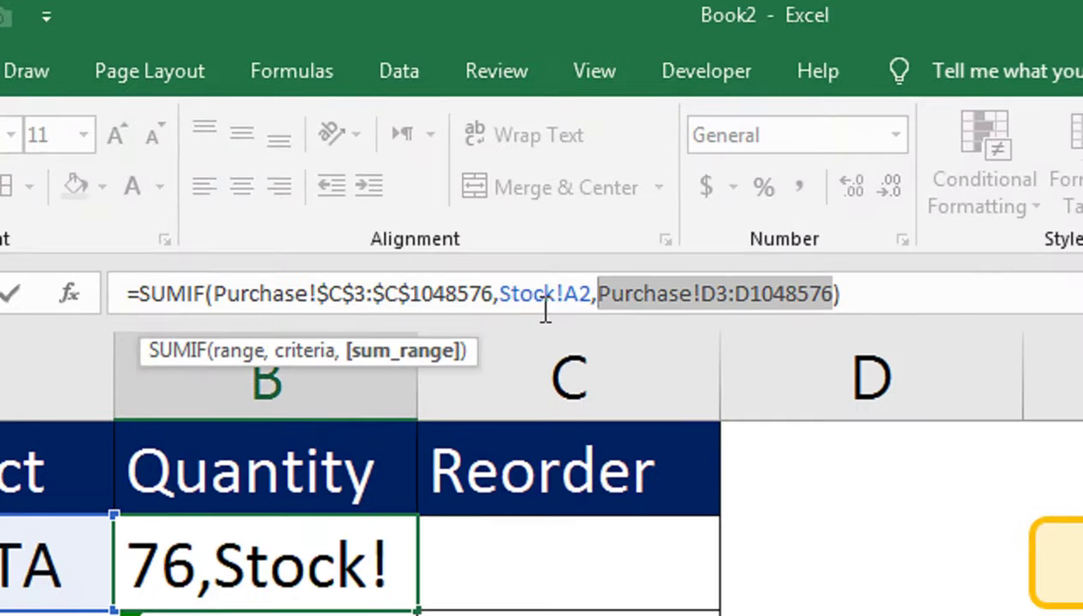
click(718, 293)
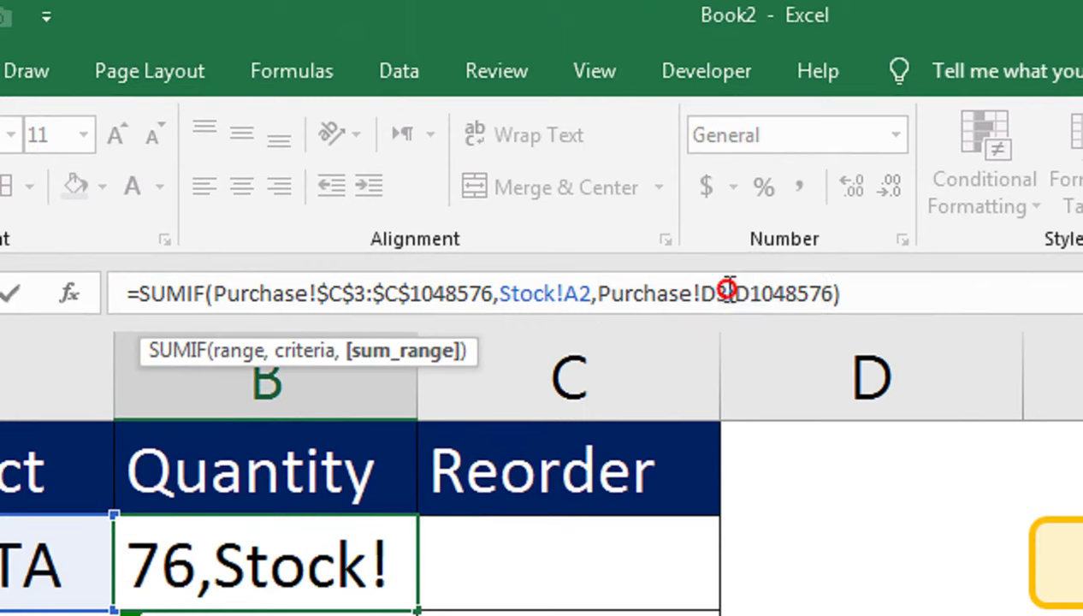
drag(703, 293, 817, 295)
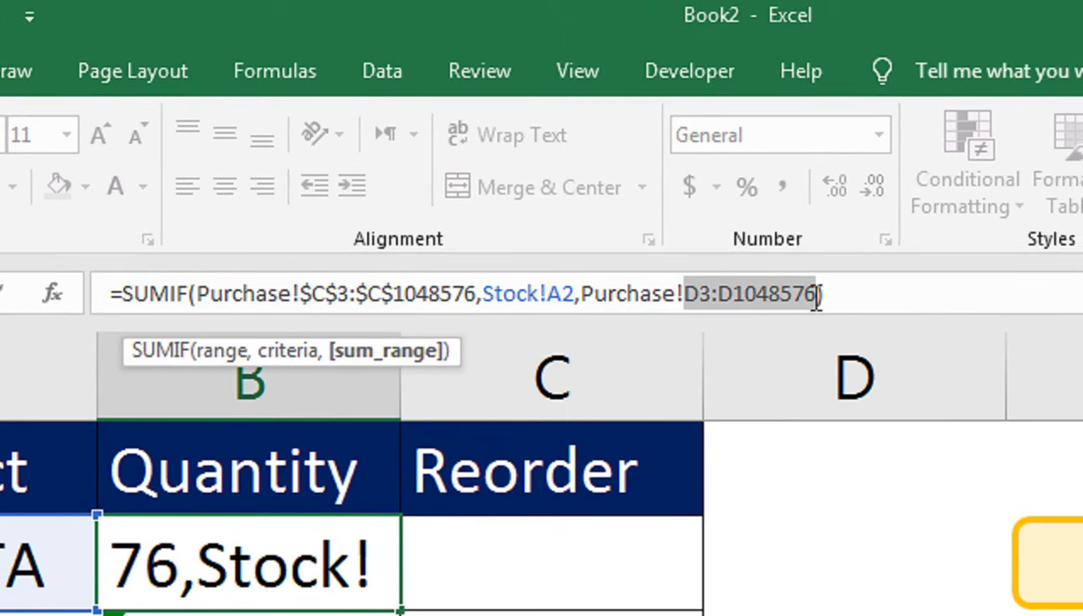
key(F4)
key(Return)
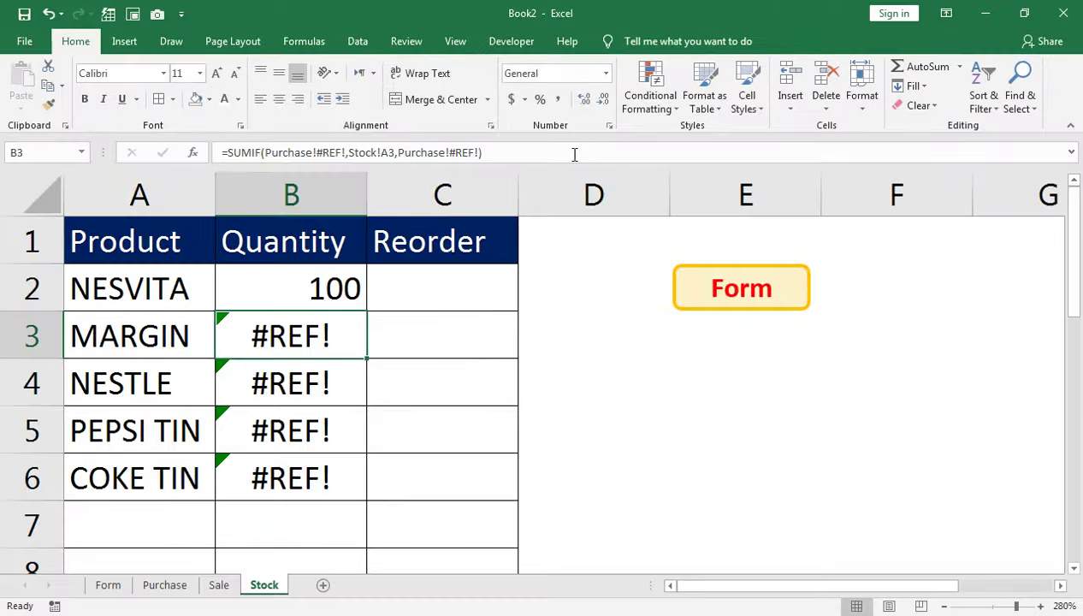
click(334, 303)
double_click(365, 311)
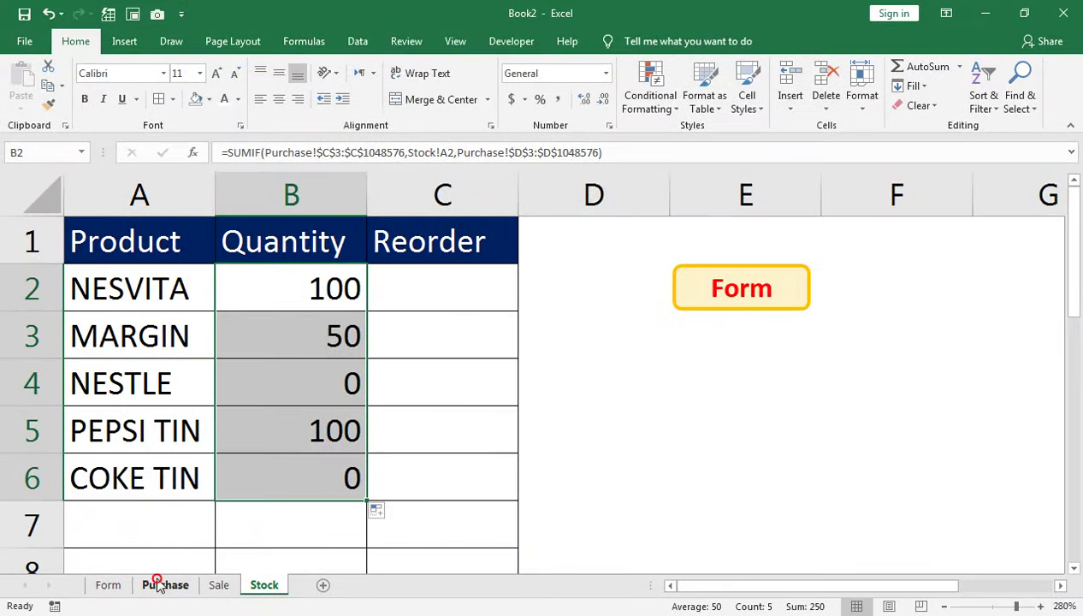
After reviewing the Purchase and Sale sheets, begin appending a SUMIF to B2's formula.
click(154, 585)
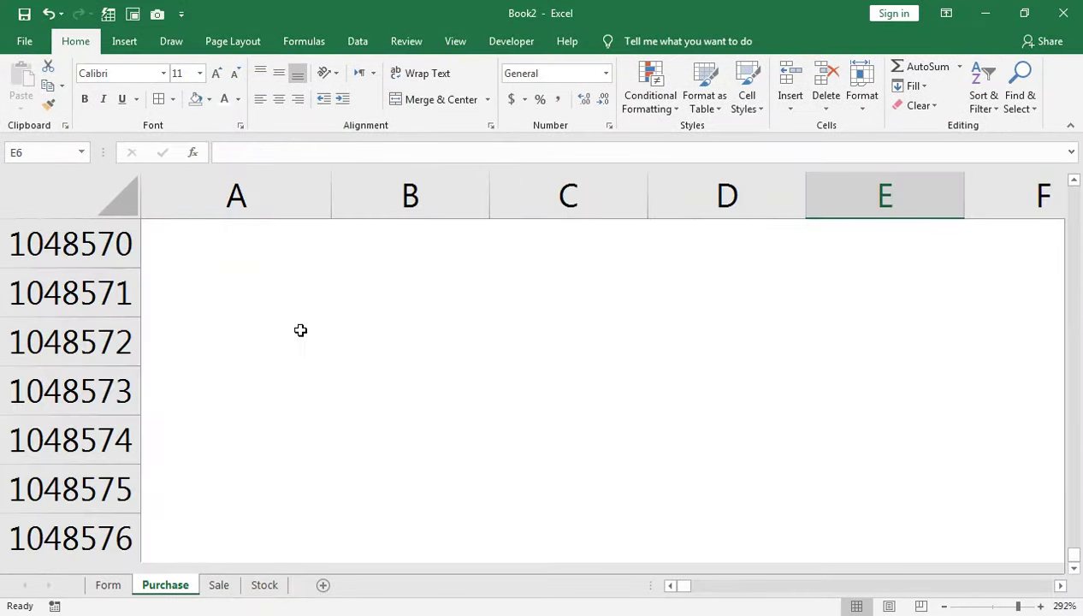
key(ctrl+Up)
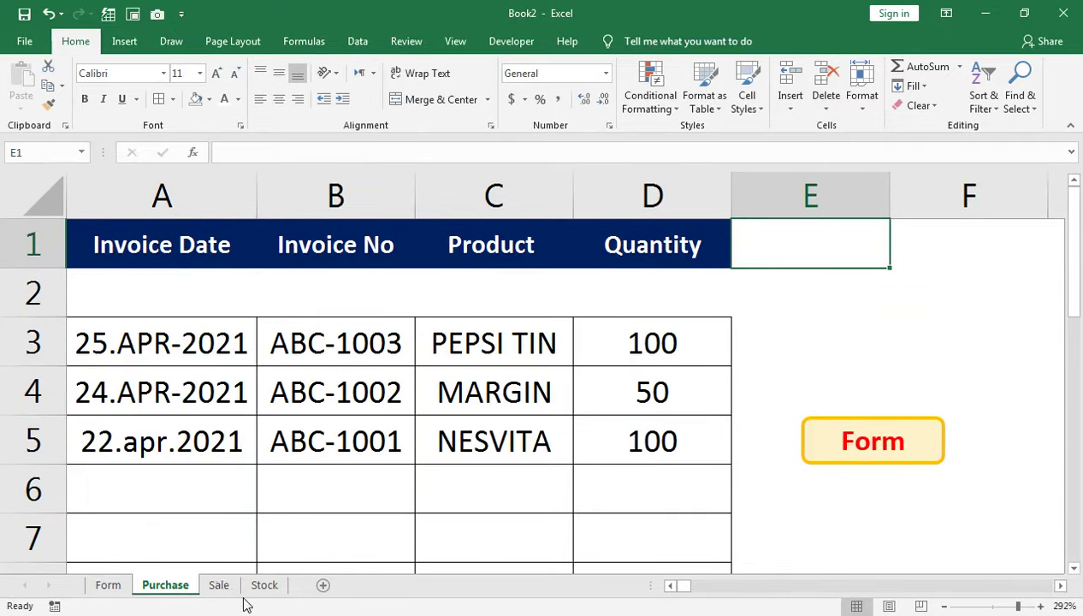
click(218, 588)
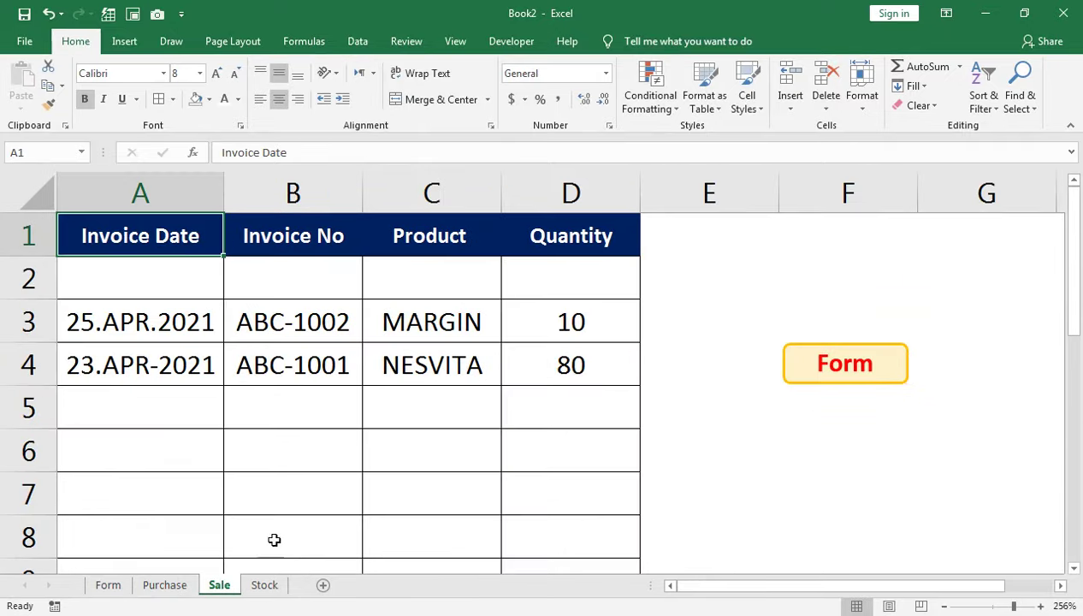
click(265, 585)
click(333, 295)
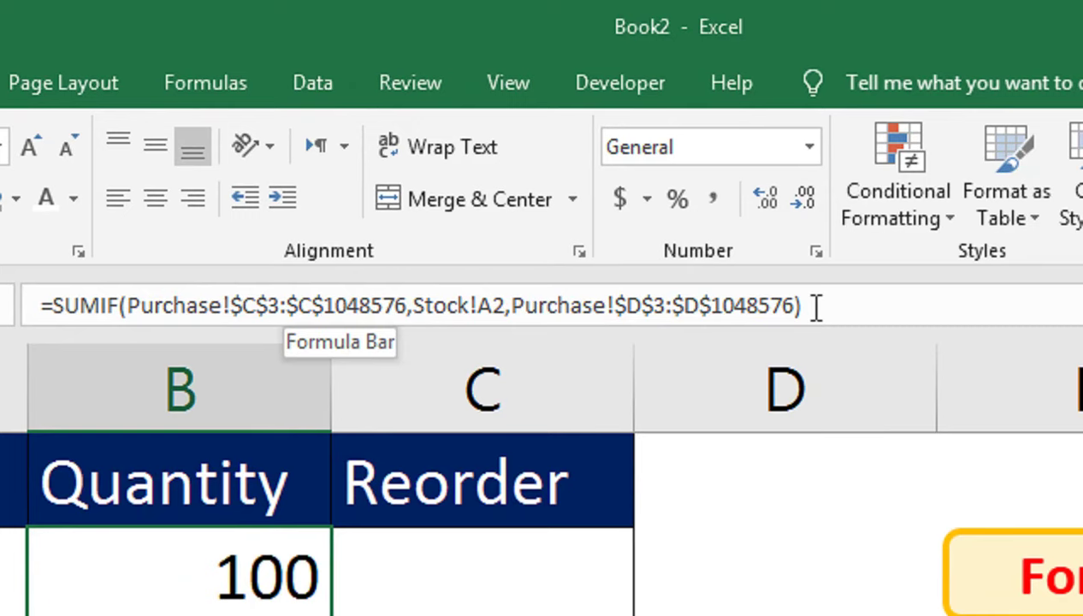
click(816, 307)
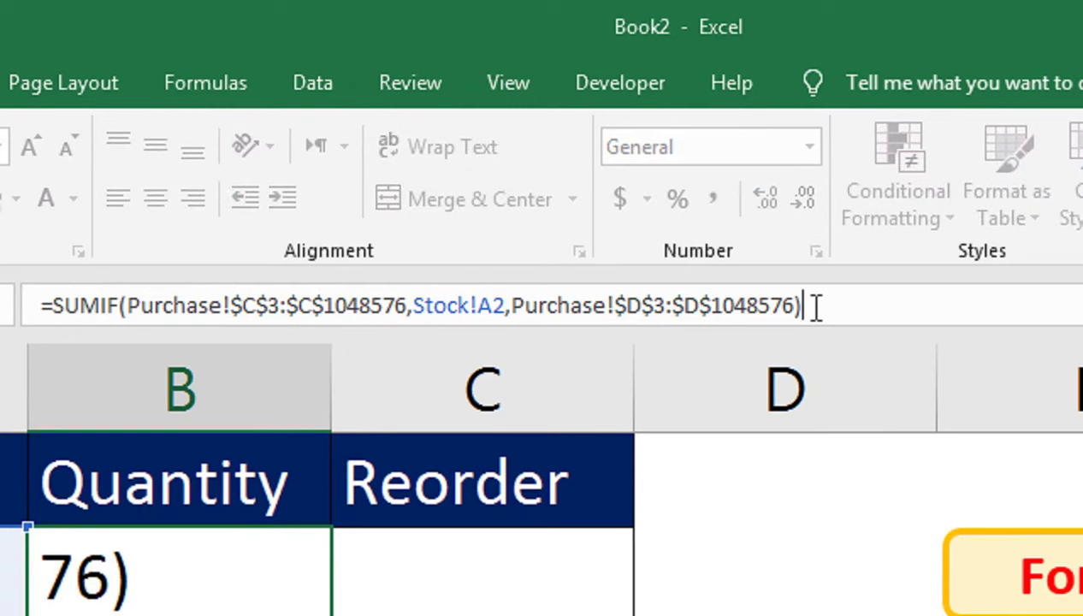
text(-SU)
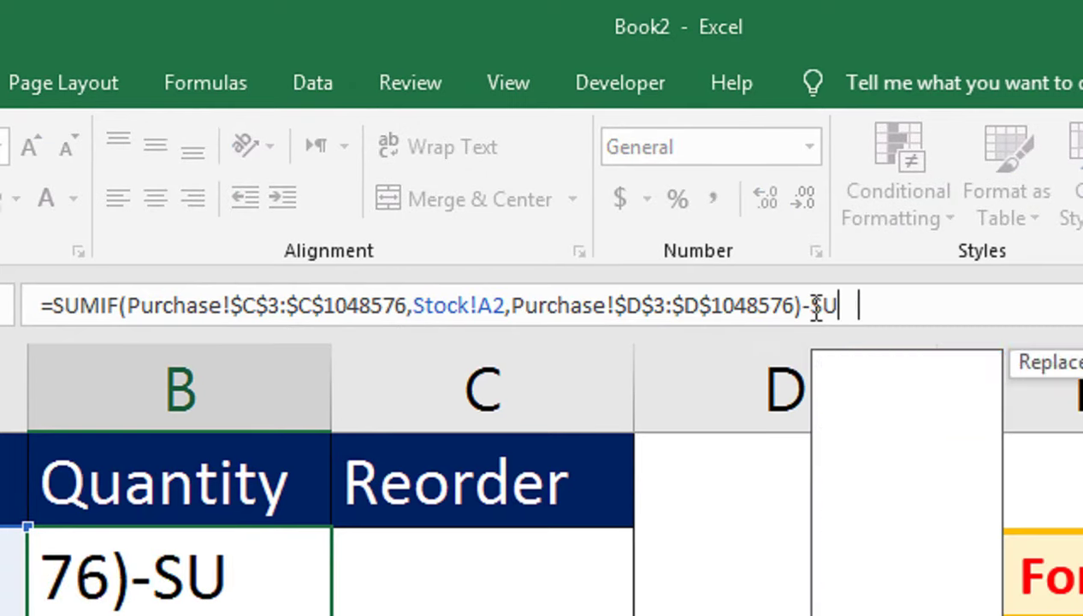
text(MIF()
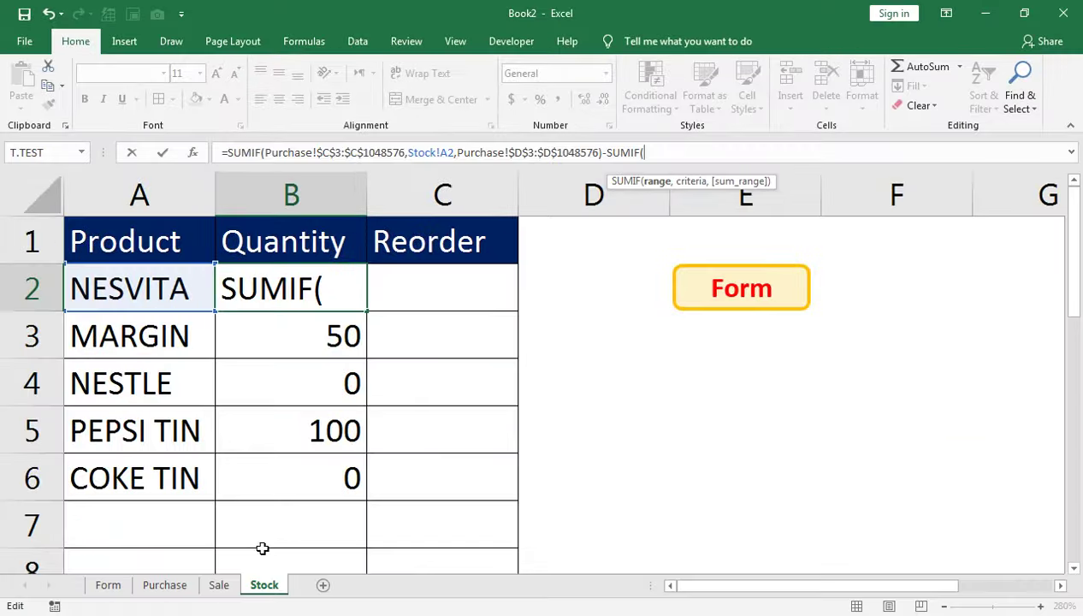
Use the absolute Sale!$C$3:$C$1048576 product range in the subtracted SUMIF.
click(215, 585)
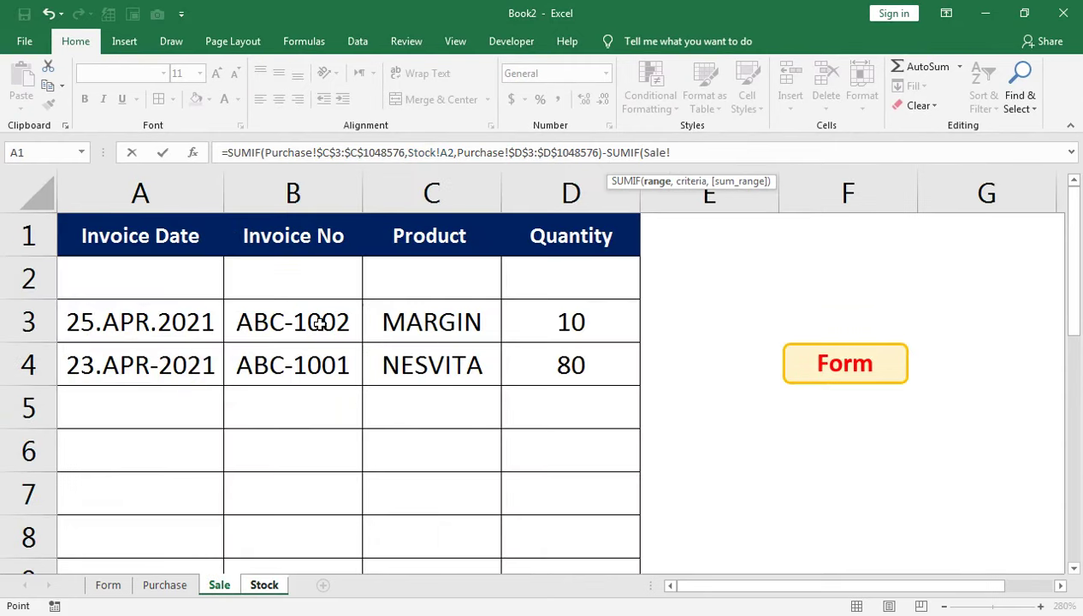
click(408, 333)
key(shift+Down)
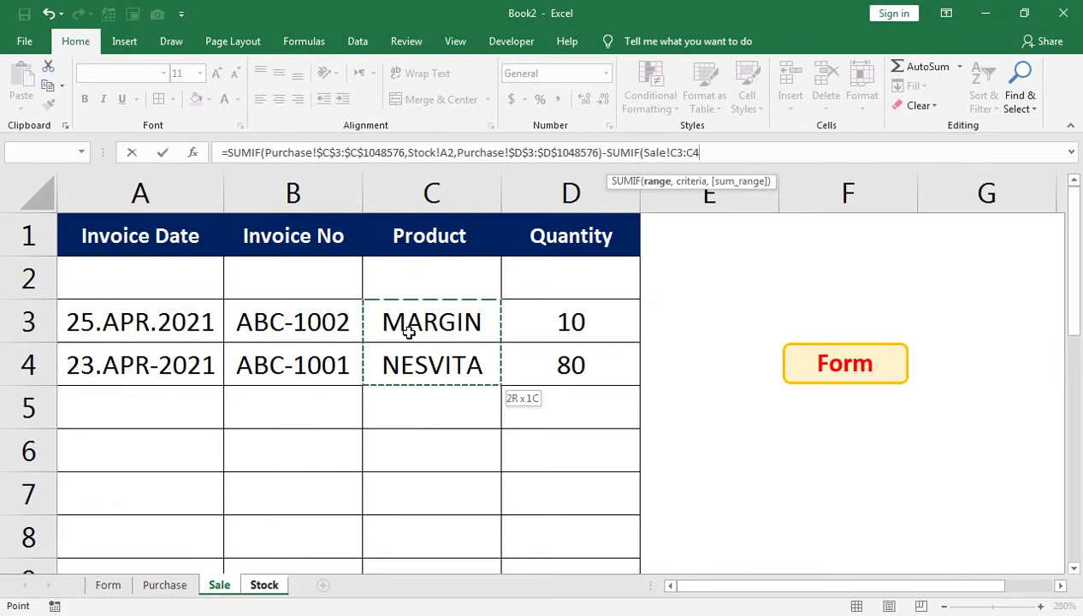
key(ctrl+shift+Down)
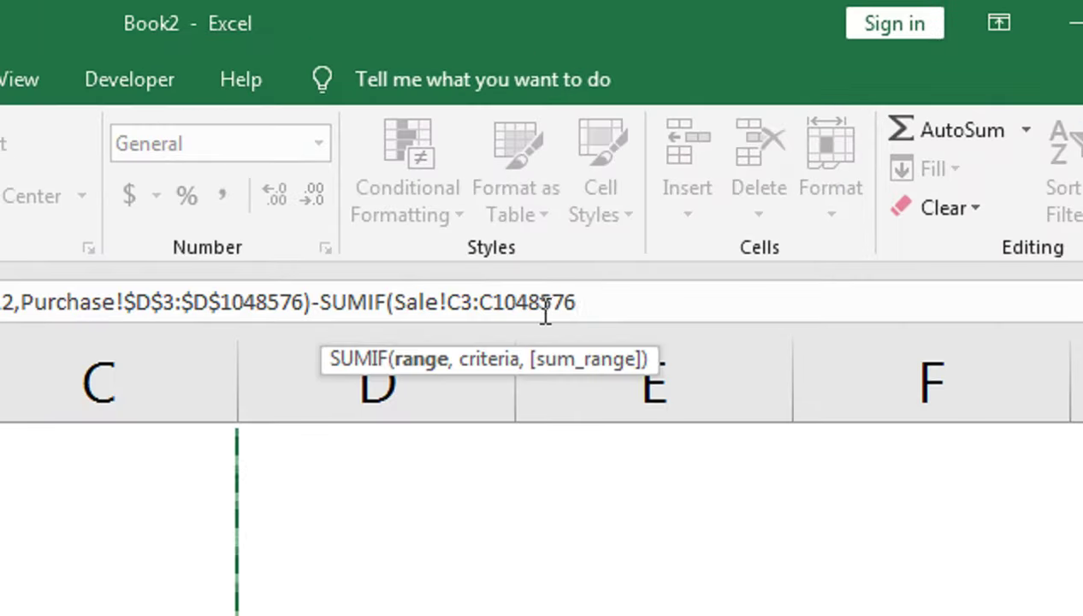
key(F4)
text(,)
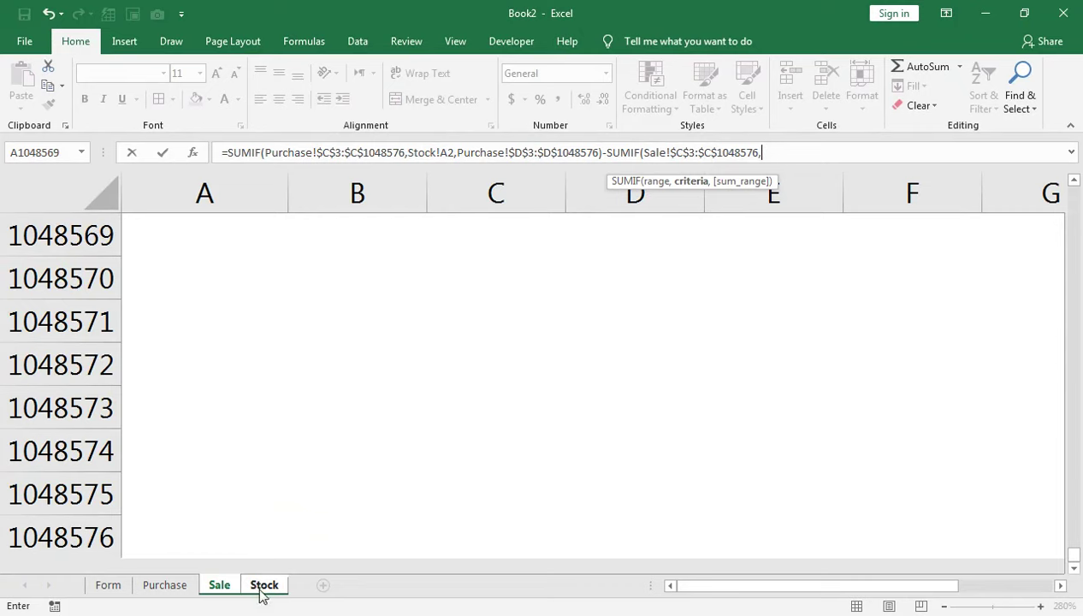
Add criteria Stock!A2 and absolute Sale!$D$3:$D$1048576 quantities, dropping NESVITA to 20.
click(256, 584)
click(135, 276)
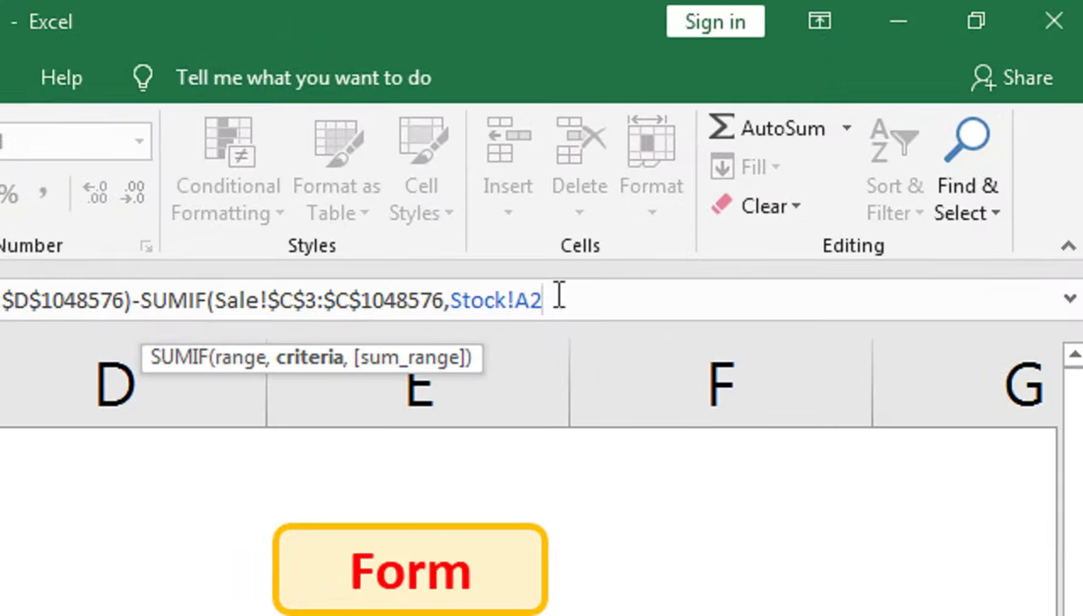
text(,)
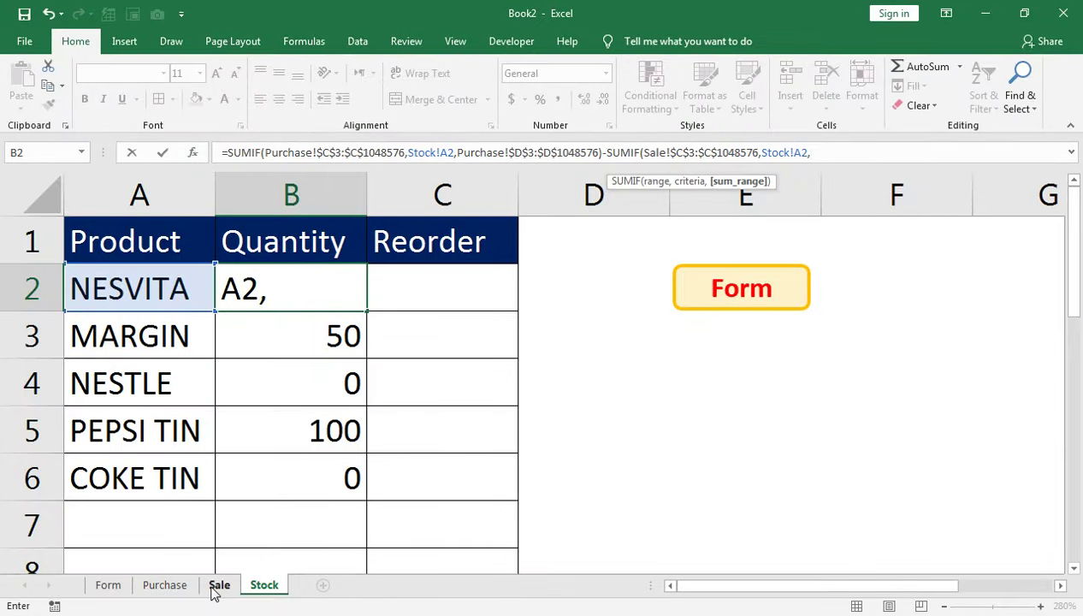
click(217, 585)
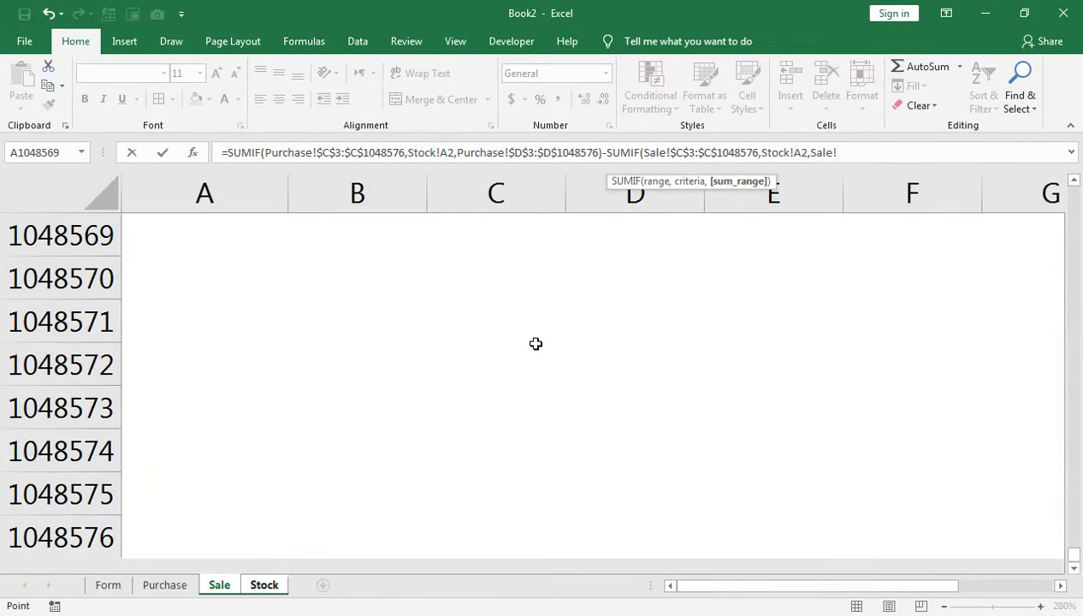
key(ctrl+Up)
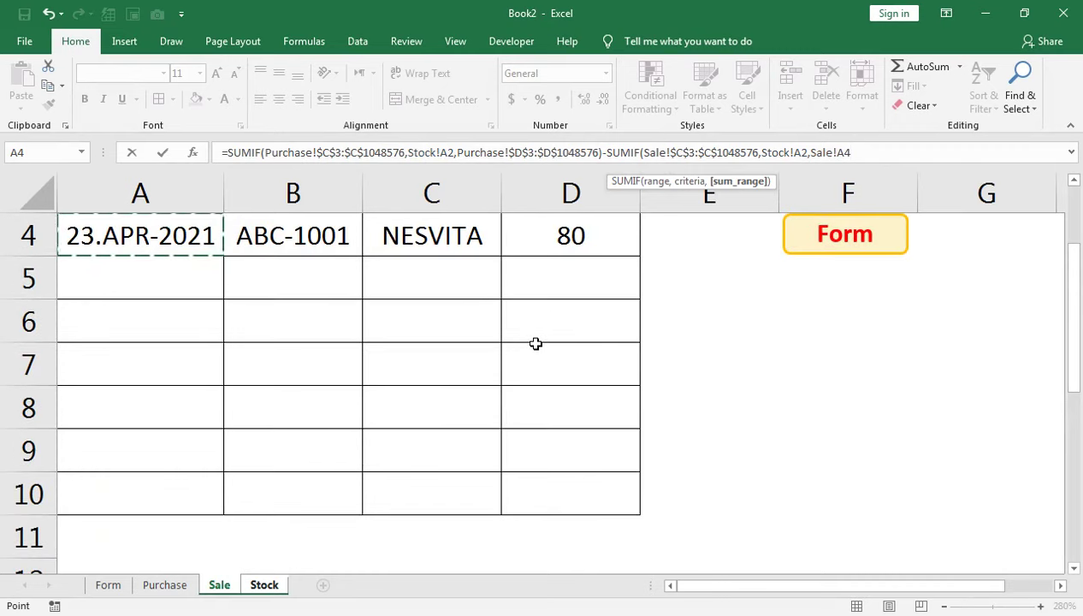
click(571, 282)
key(ctrl+Up)
key(ctrl+Up)
key(ctrl+Up)
key(Down)
key(Down)
key(ctrl+shift+Down)
key(ctrl+shift+Down)
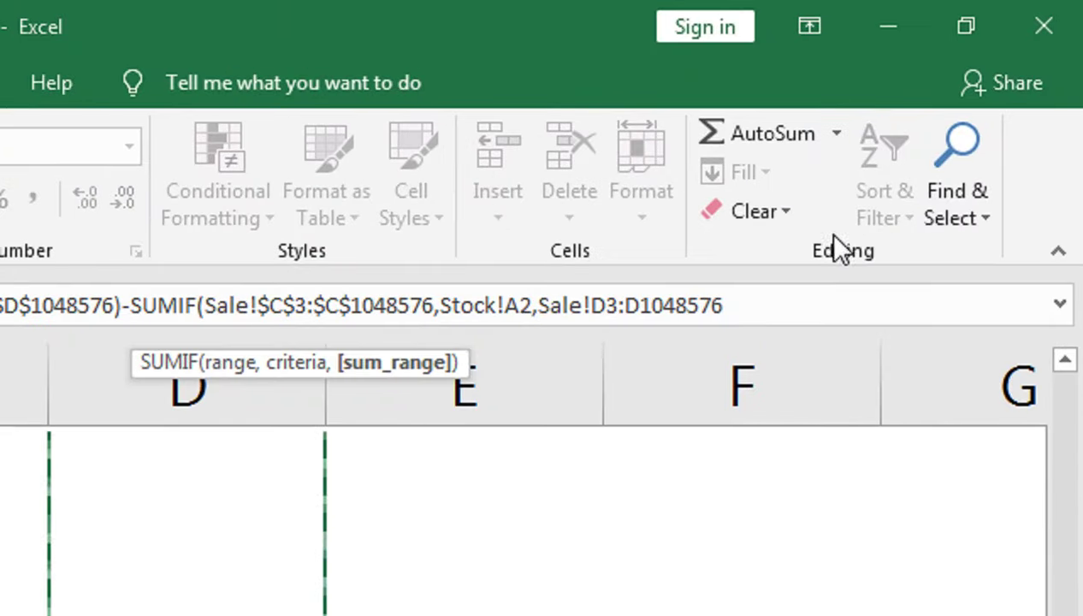
key(F4)
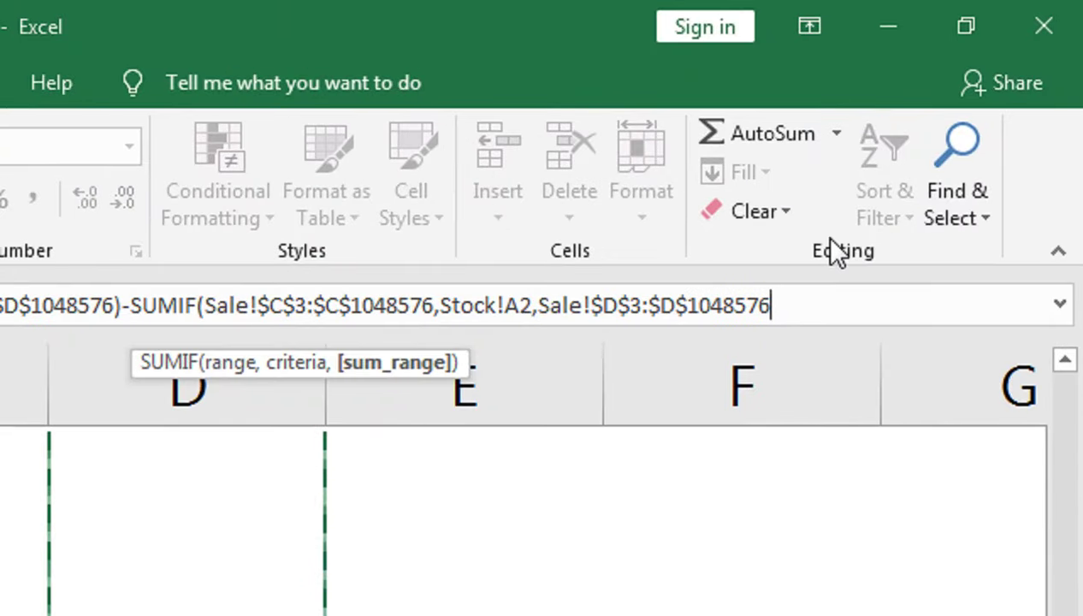
text())
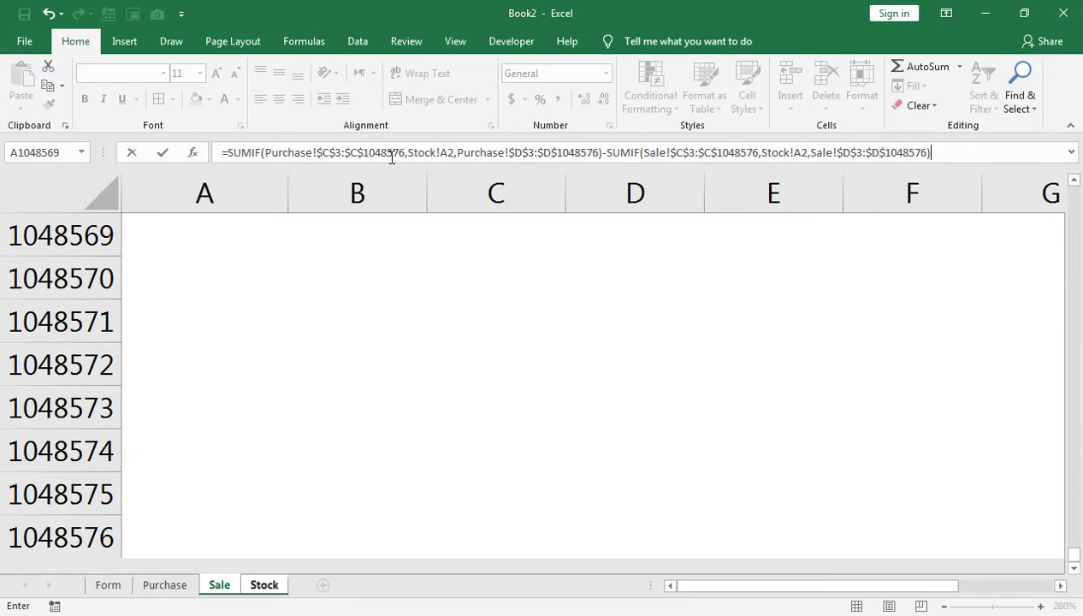
key(Return)
click(258, 282)
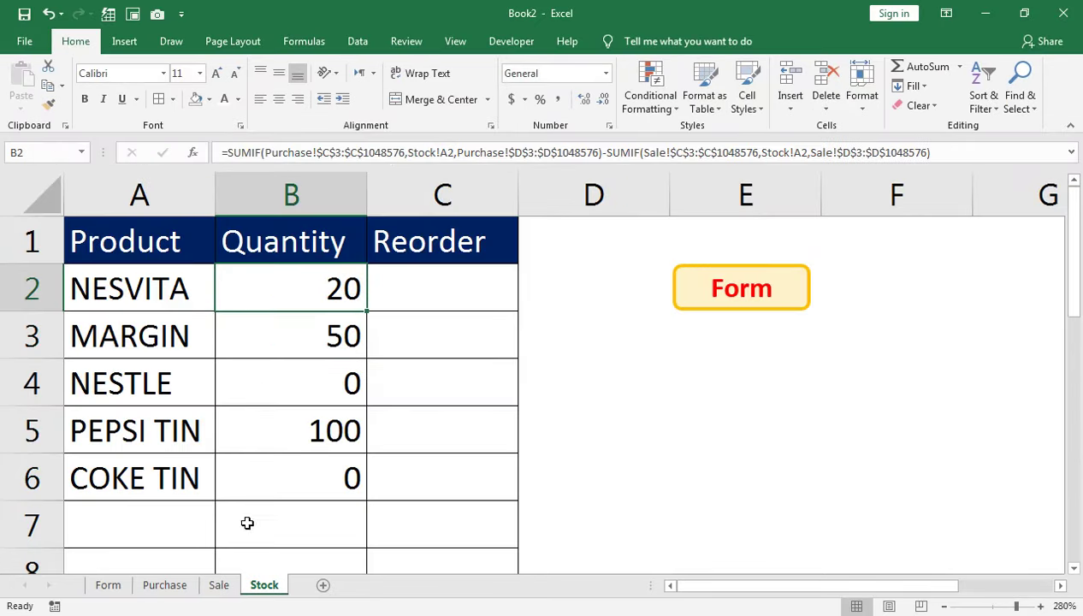
Verify NESVITA's 80 sold, then fill the net formula down column B: 20, 40, 0, 100, 0.
click(219, 585)
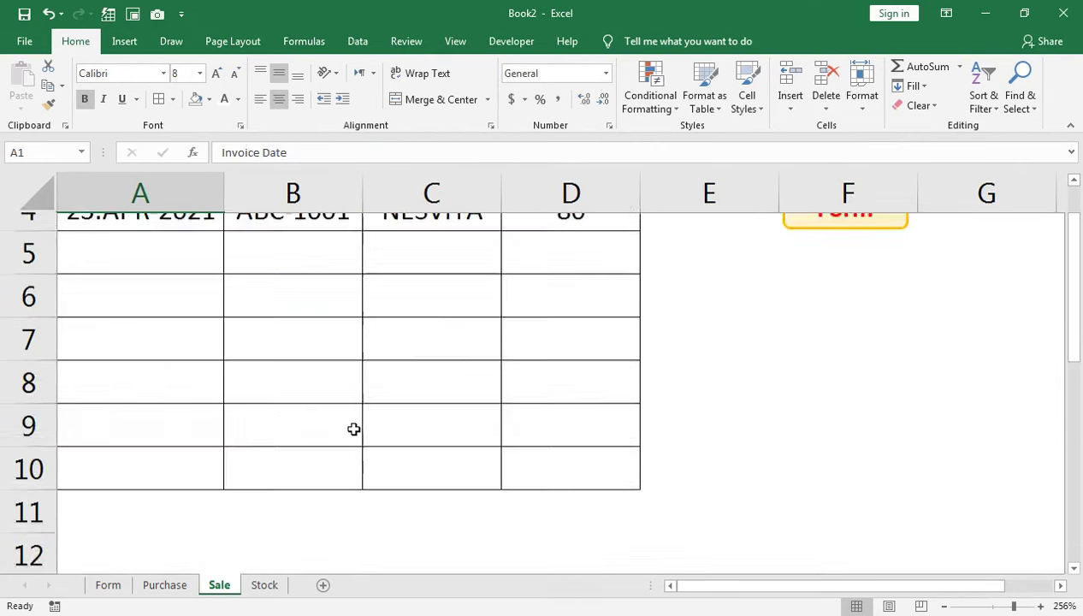
click(552, 367)
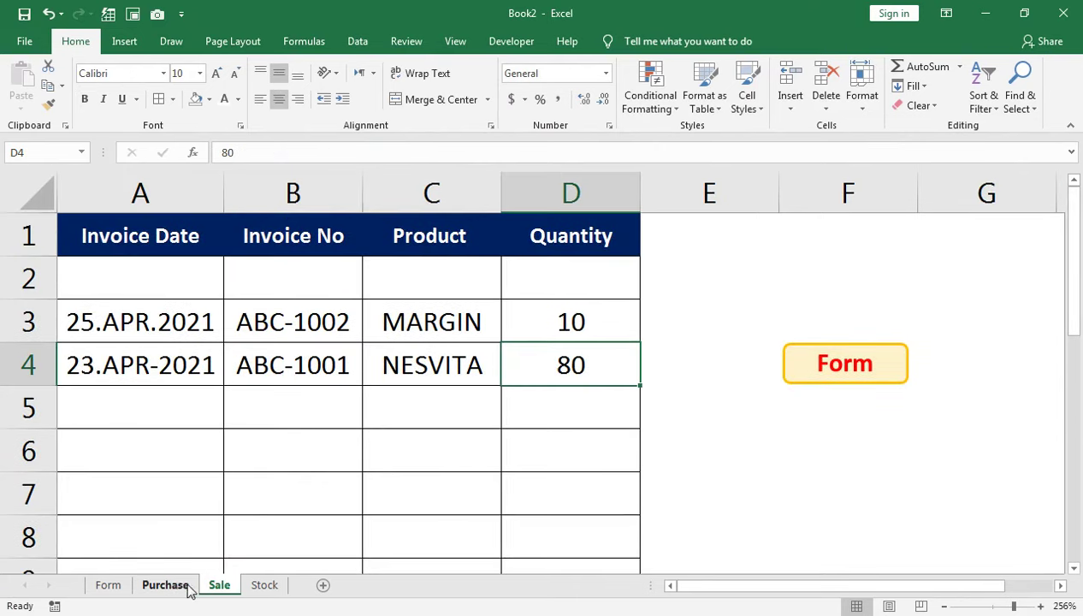
click(165, 585)
click(269, 587)
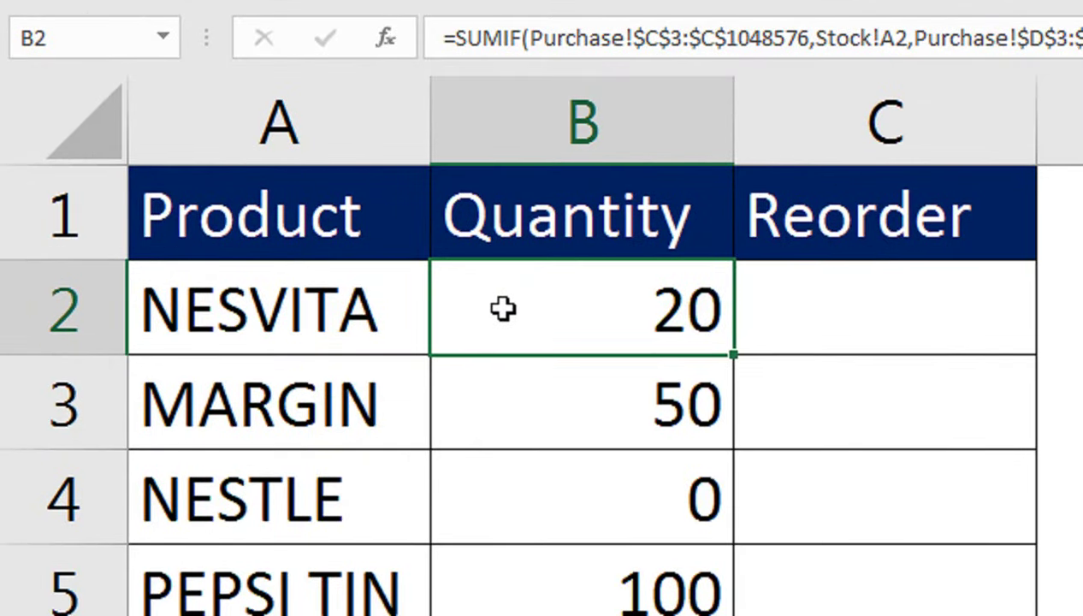
double_click(732, 354)
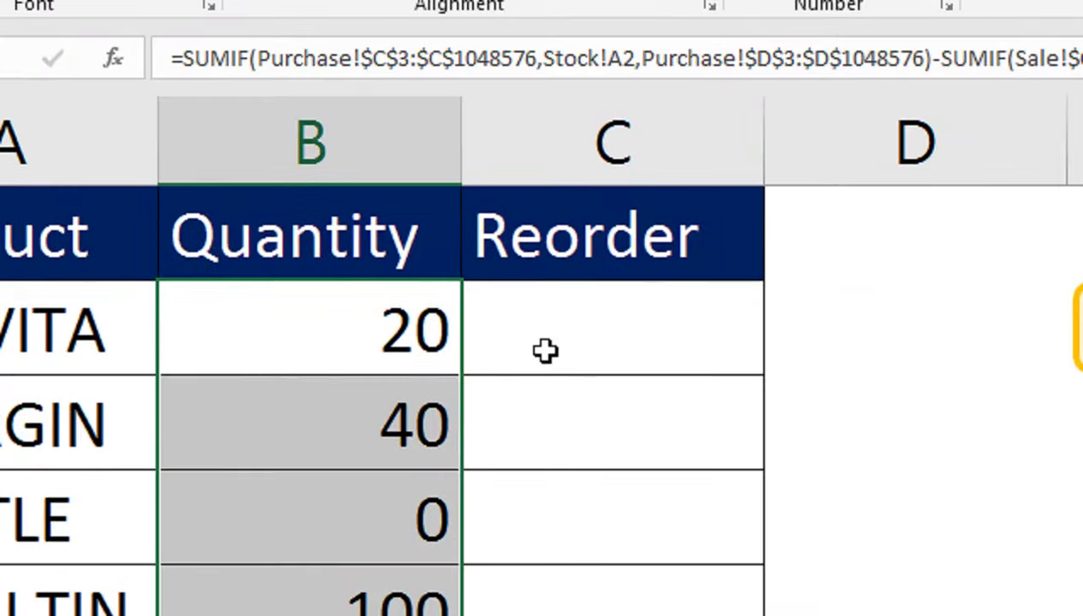
click(410, 295)
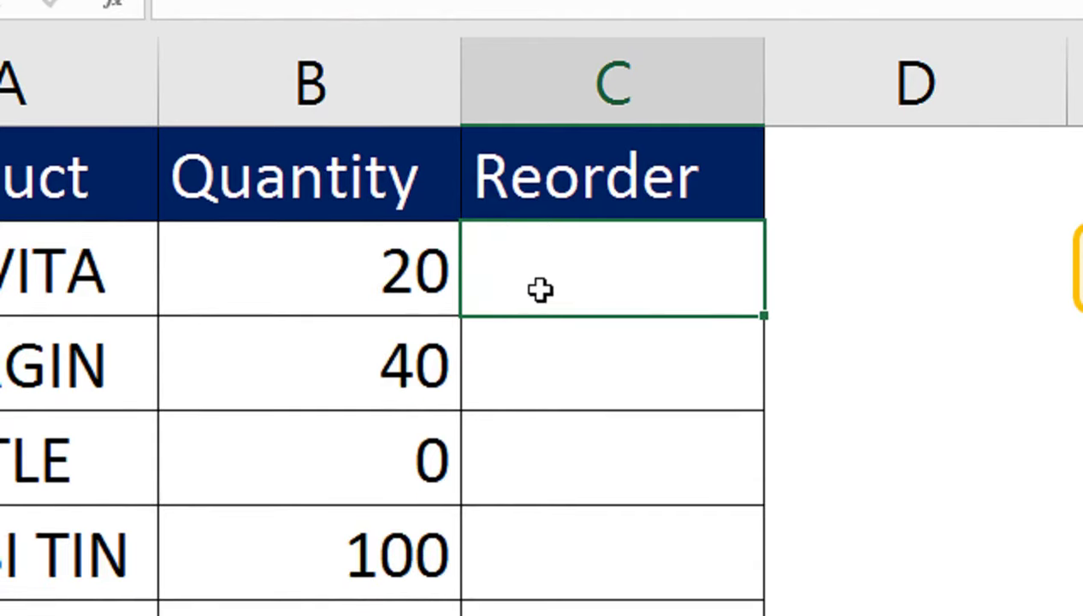
Enter =IF(B2<=20,"REORDER","") in C2 and fill it down to C6.
text(=)
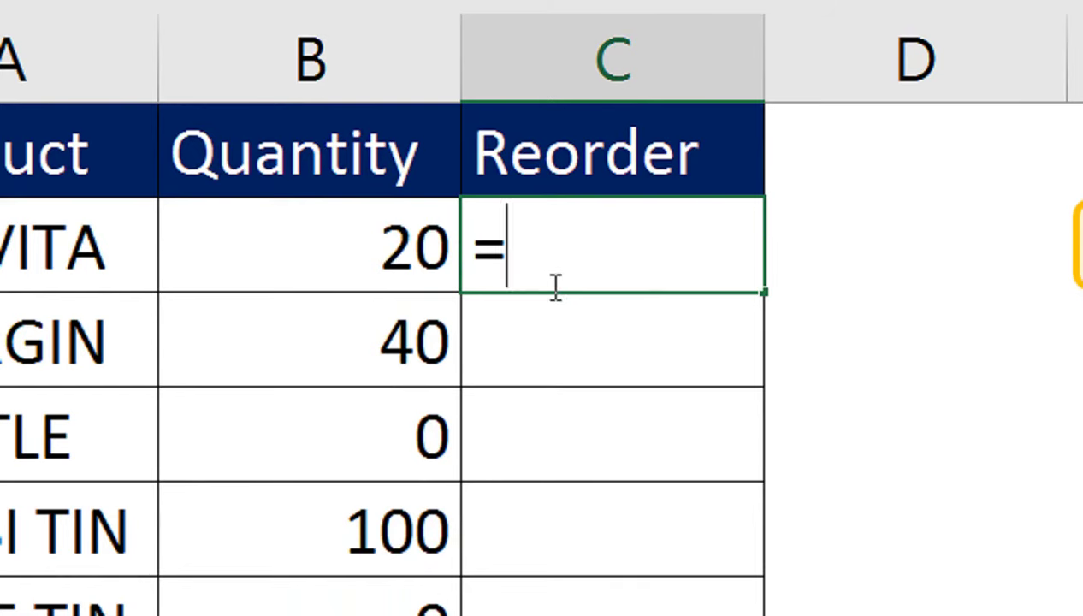
text(IF()
key(Left)
text(<)
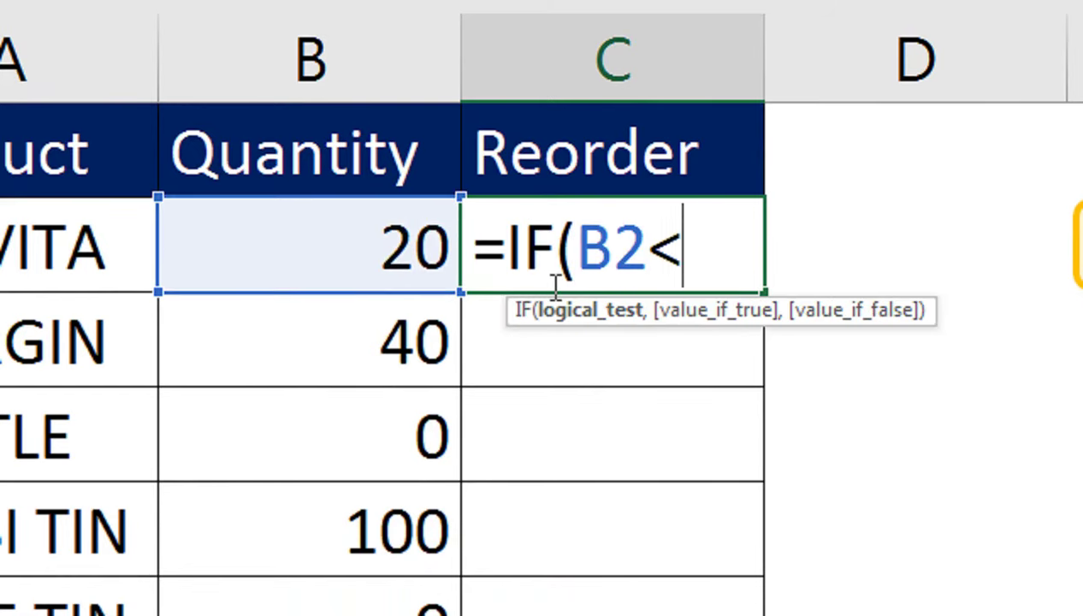
text(20N)
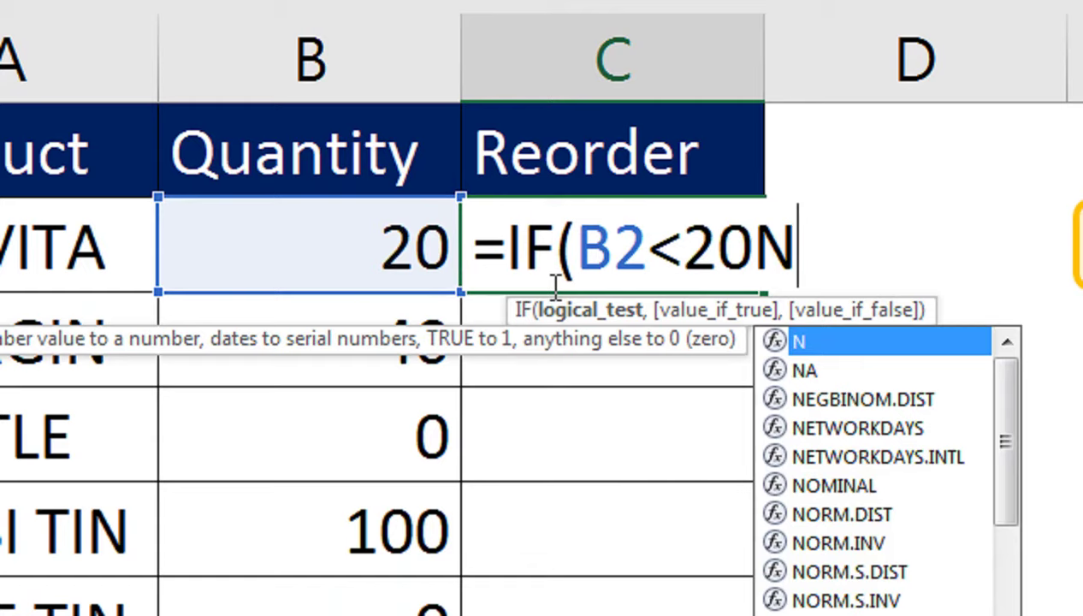
key(BackSpace)
key(BackSpace)
key(BackSpace)
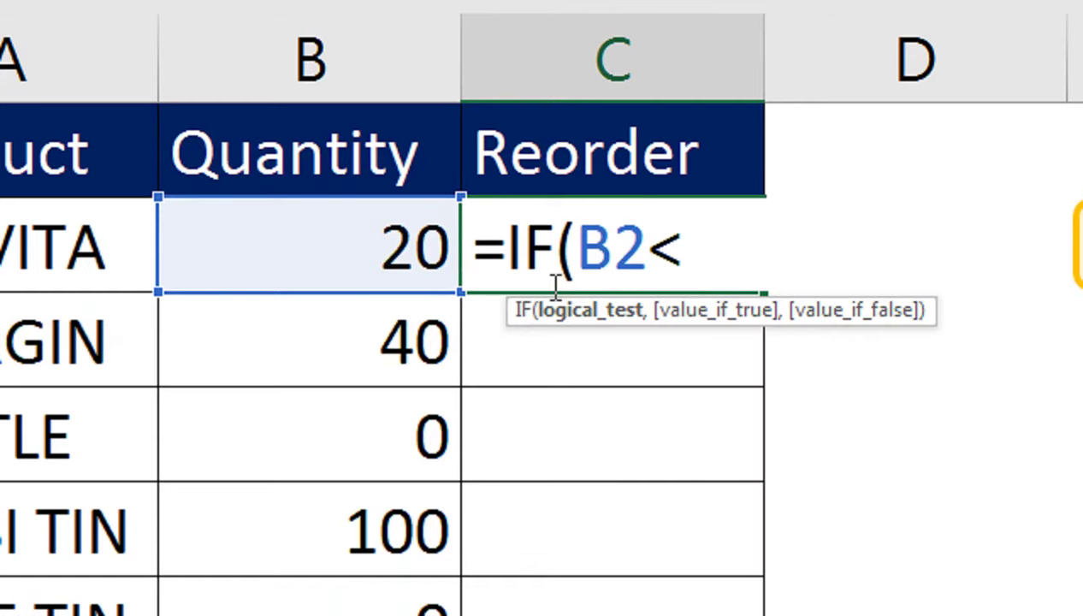
text(=20)
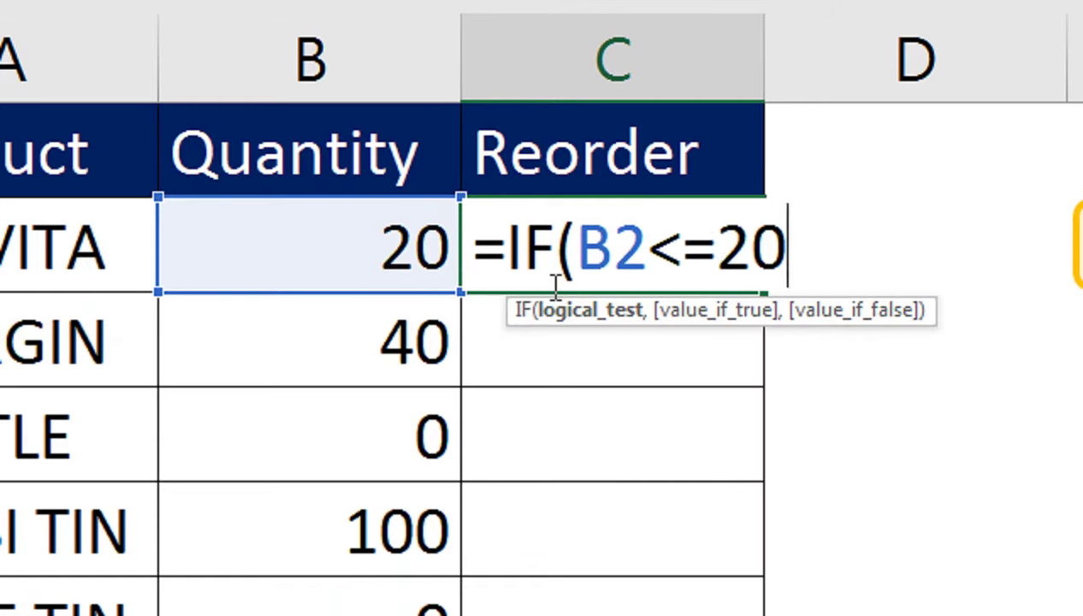
text(,")
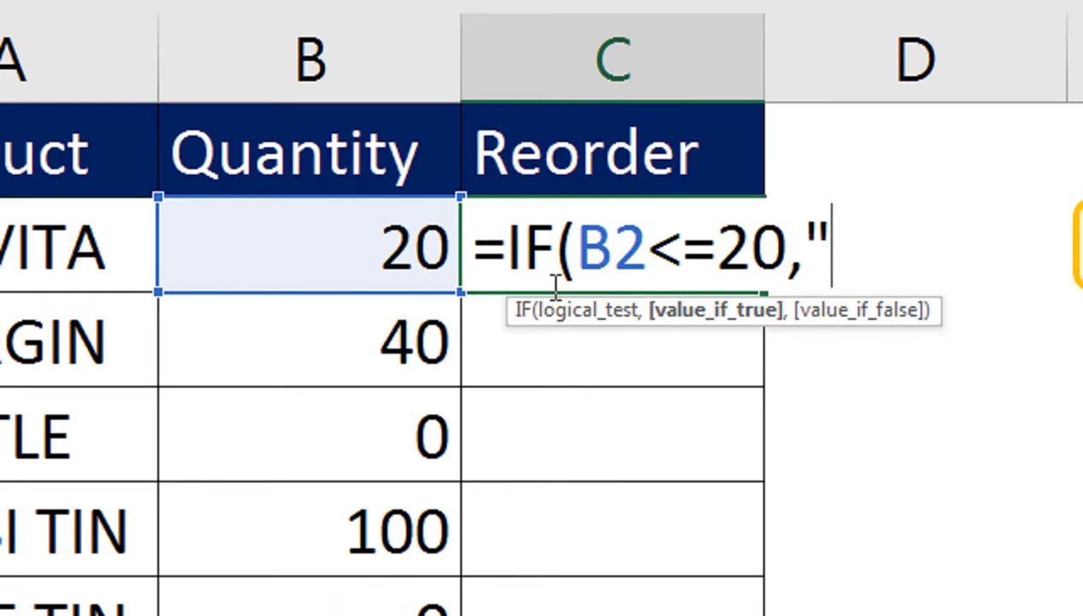
text(REORDER","")
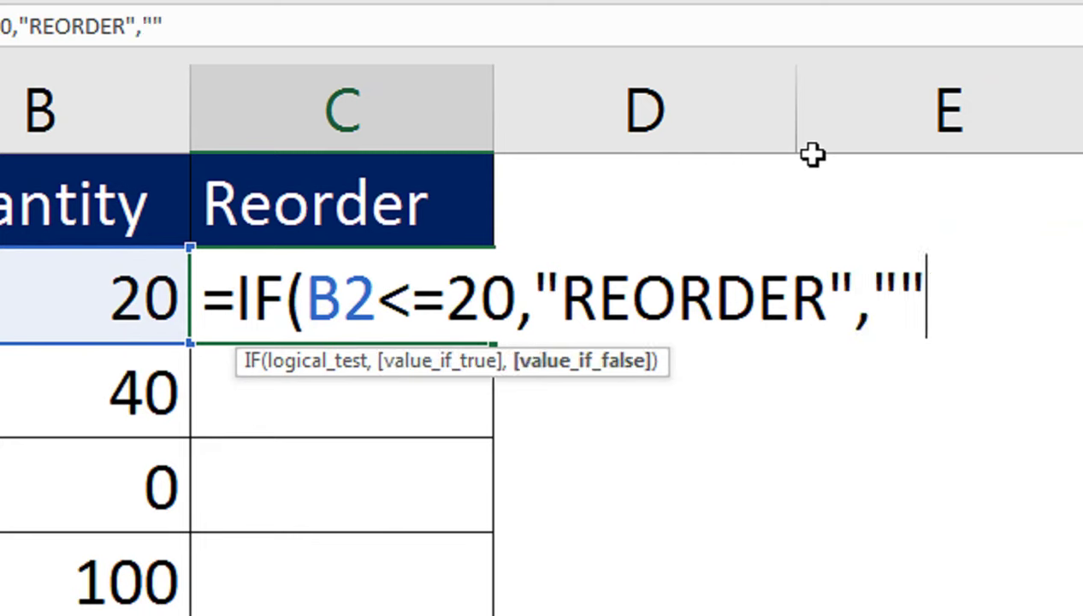
text())
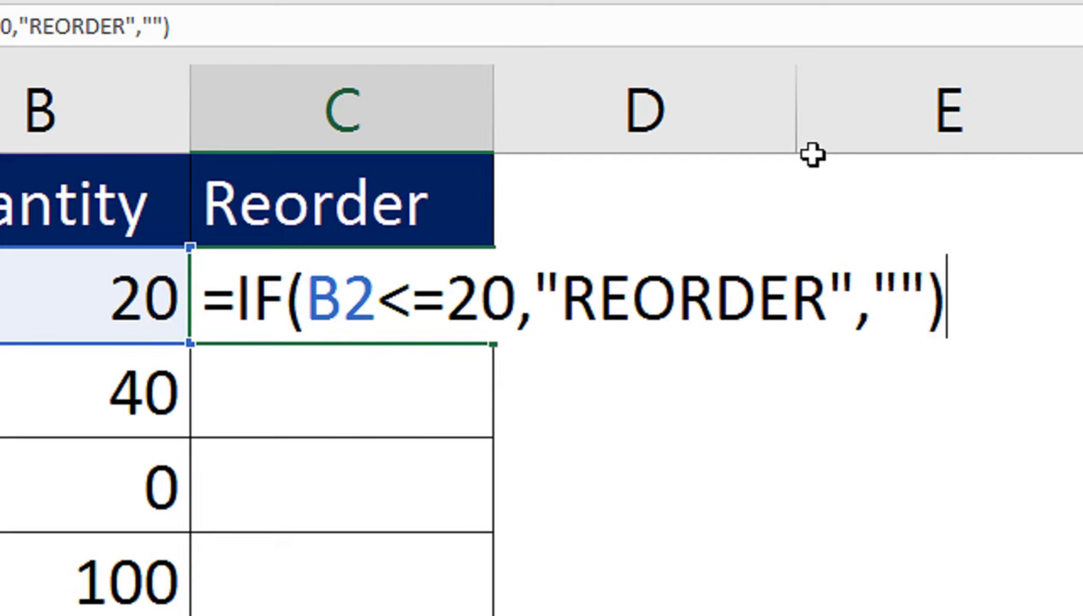
key(Return)
key(Up)
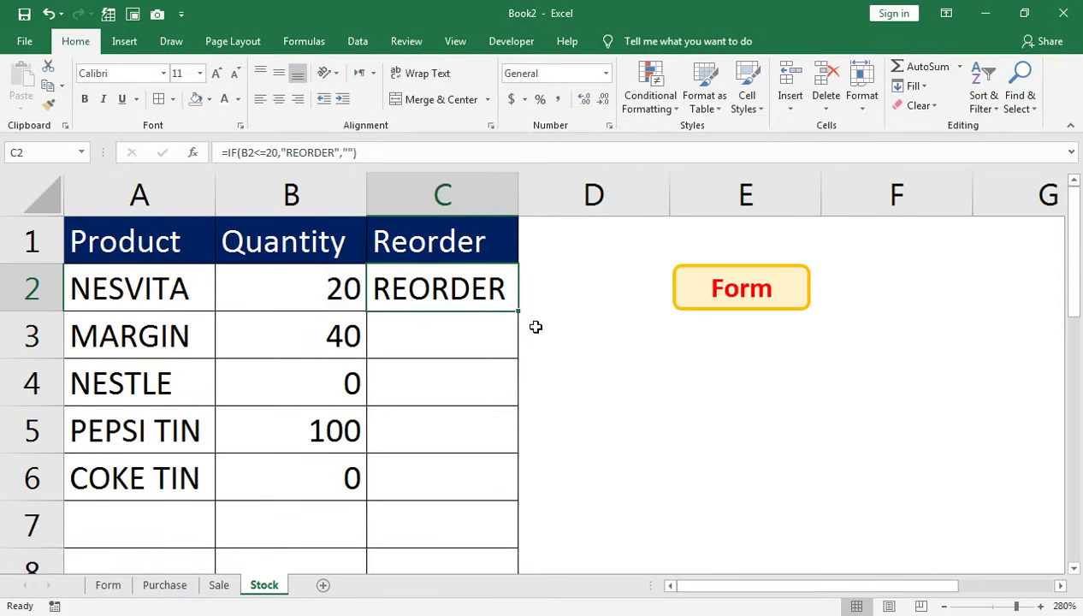
drag(517, 311, 492, 482)
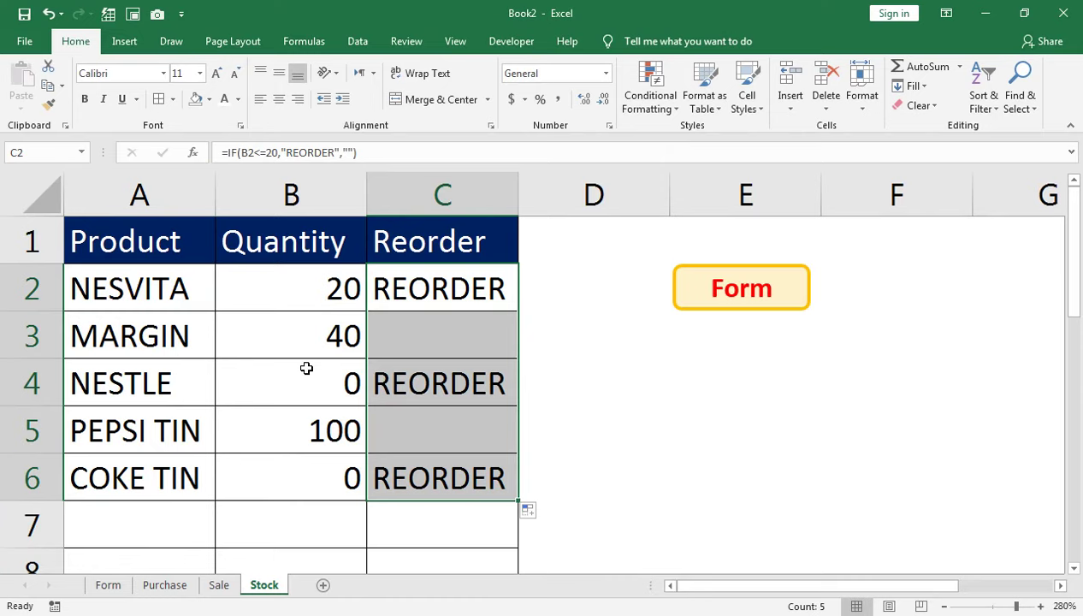
click(306, 338)
Highlight column C cells equal to REORDER with Yellow Fill and Dark Yellow Text.
drag(442, 289, 459, 476)
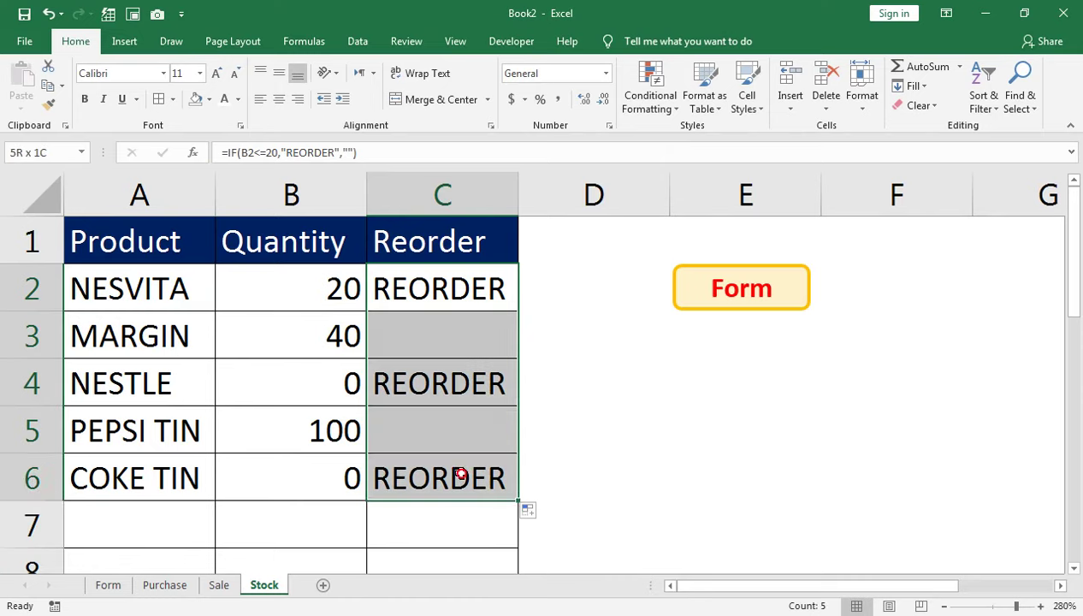
click(442, 195)
click(666, 109)
mouse_move(707, 136)
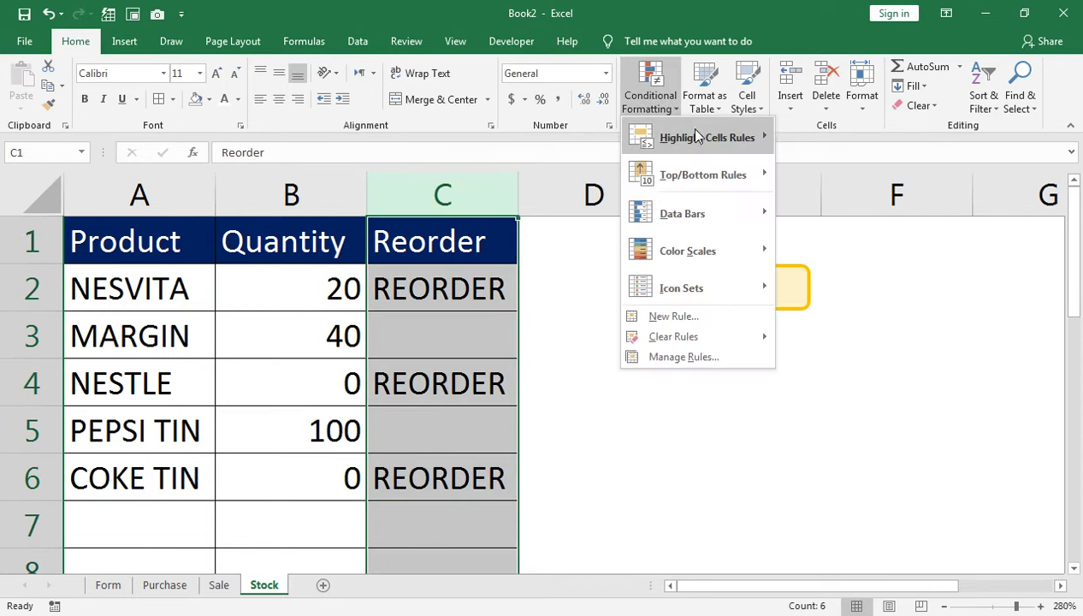
click(838, 253)
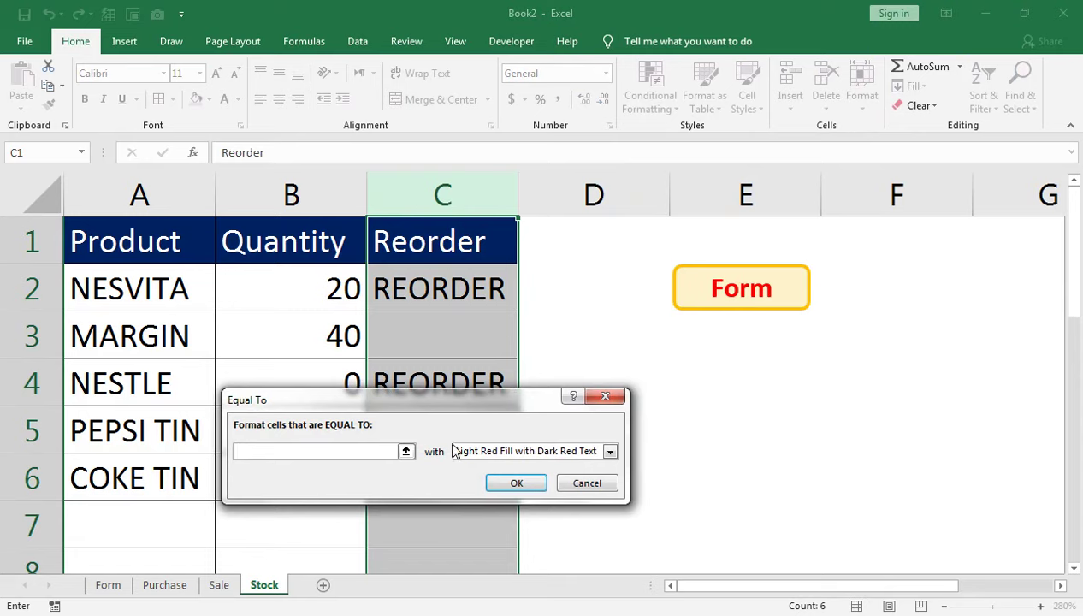
text(REO)
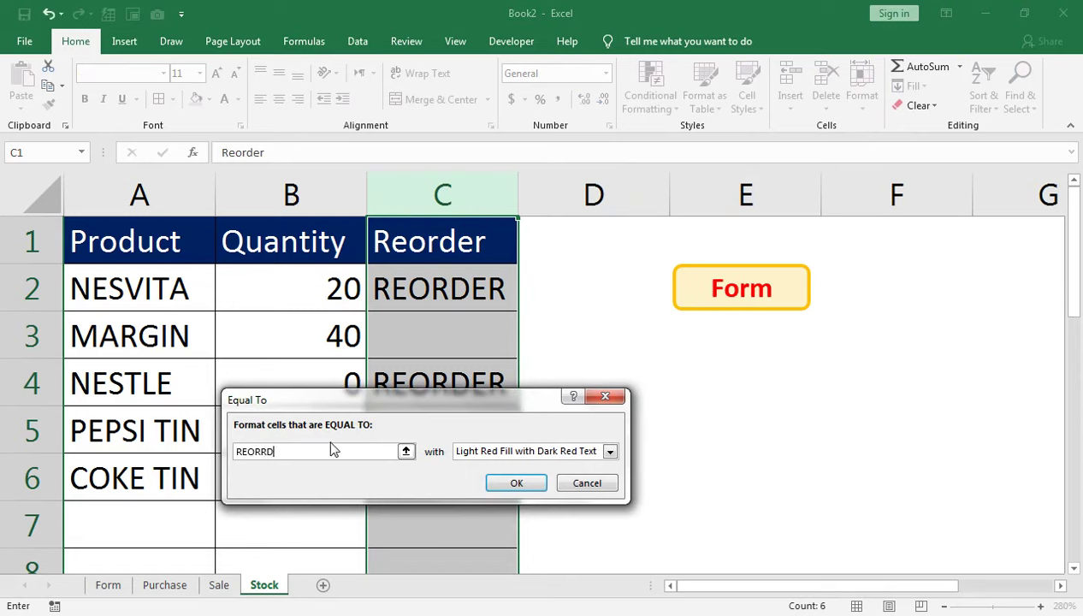
text(R)
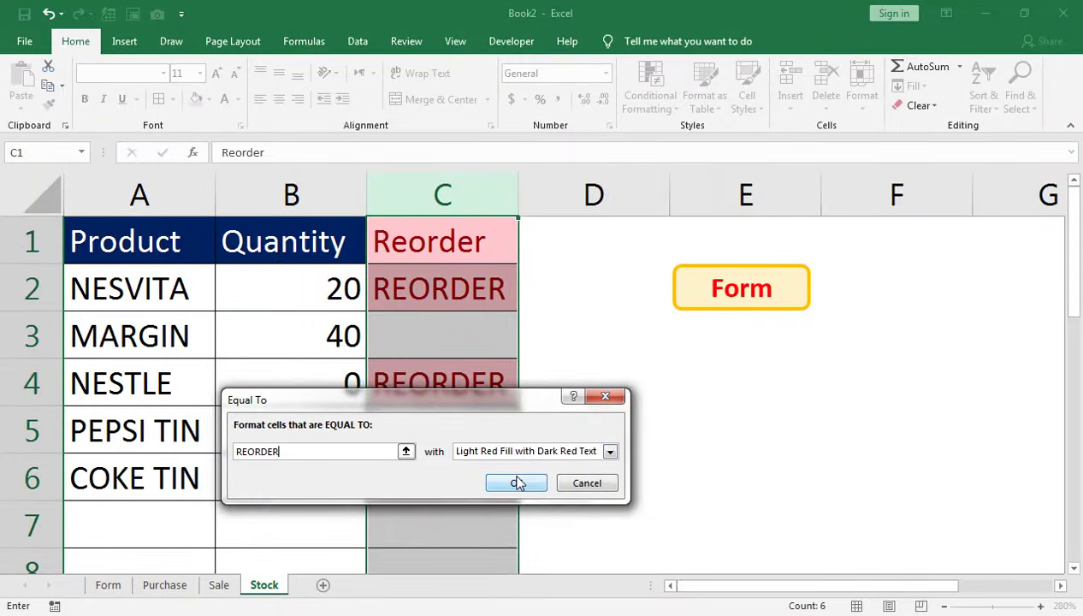
click(549, 451)
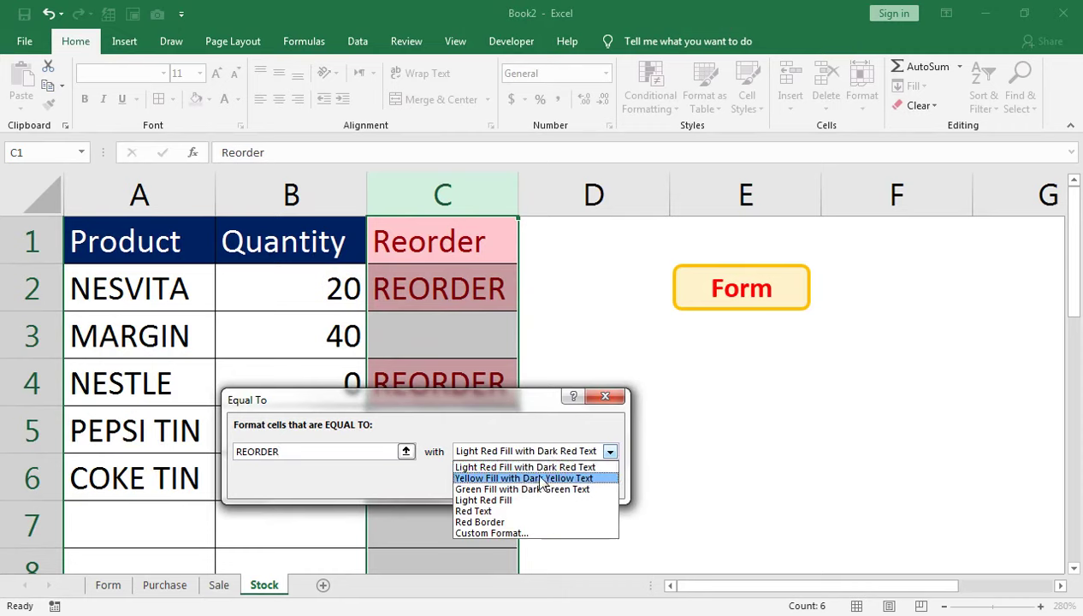
click(526, 476)
click(519, 484)
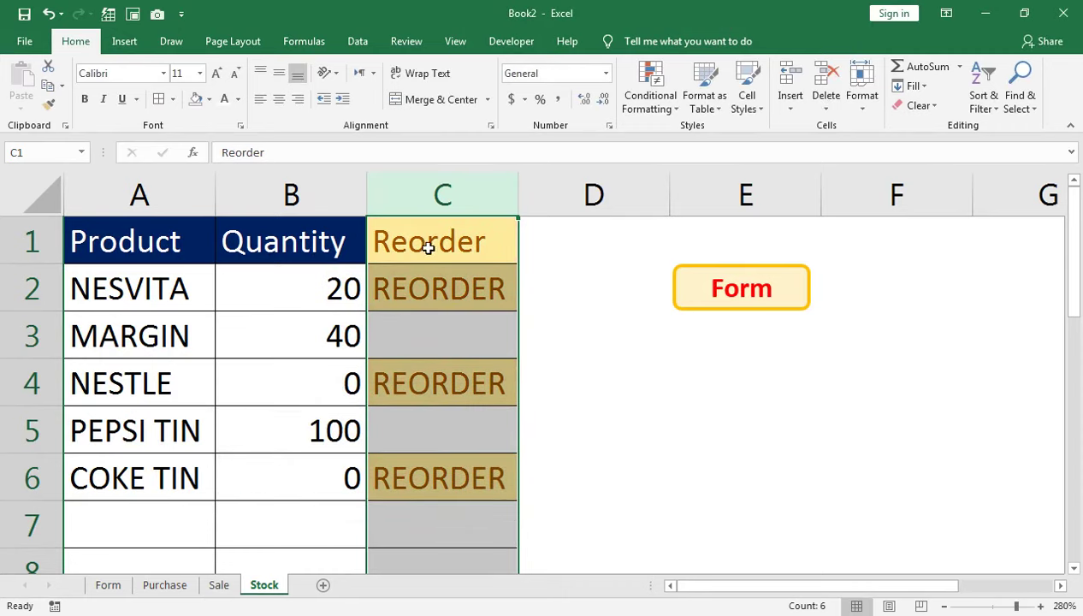
Rename the Reorder column header to Reorder STATUS.
click(424, 241)
double_click(508, 243)
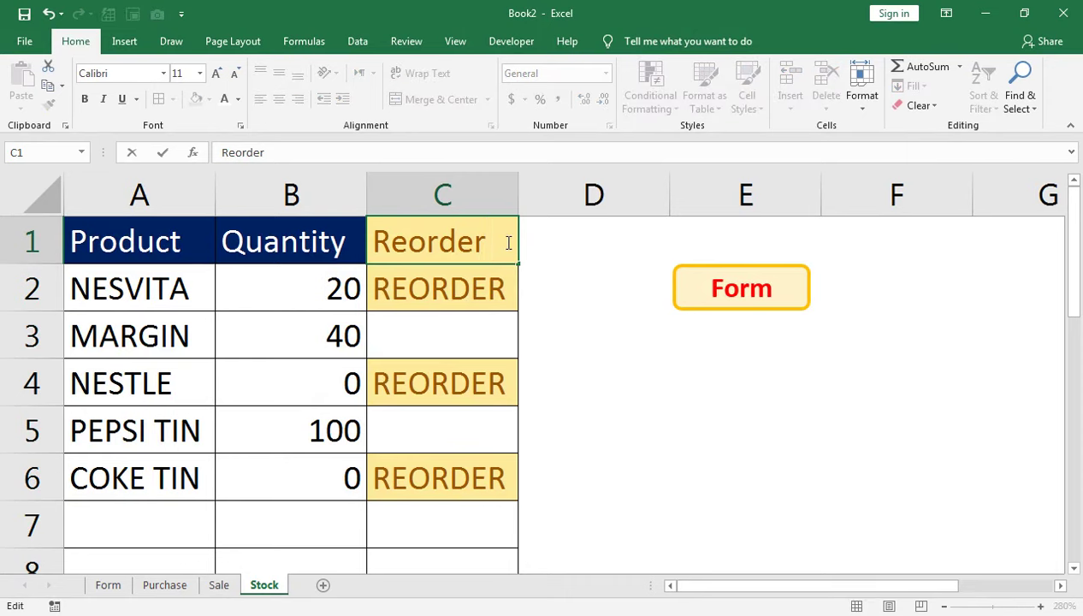
text(STATUS)
key(Return)
Auto-fit column C on the Stock sheet so the 'Reorder STATUS' header fits.
click(497, 254)
key(alt+o)
key(c)
key(a)
click(455, 295)
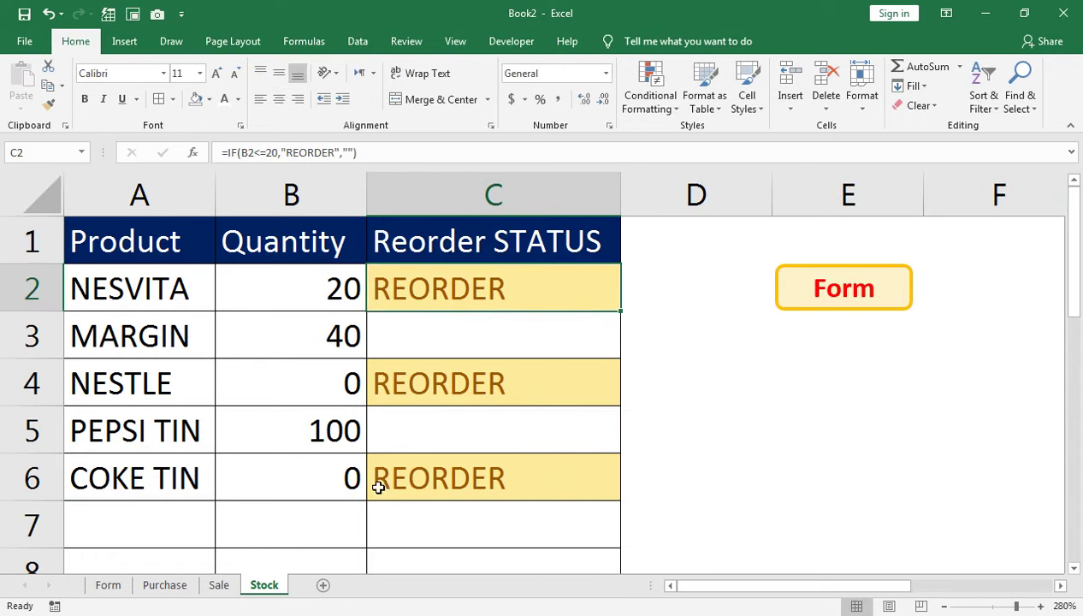
Check the Sale, Purchase, Stock and Form sheet tabs, ending on the Form sheet.
click(229, 584)
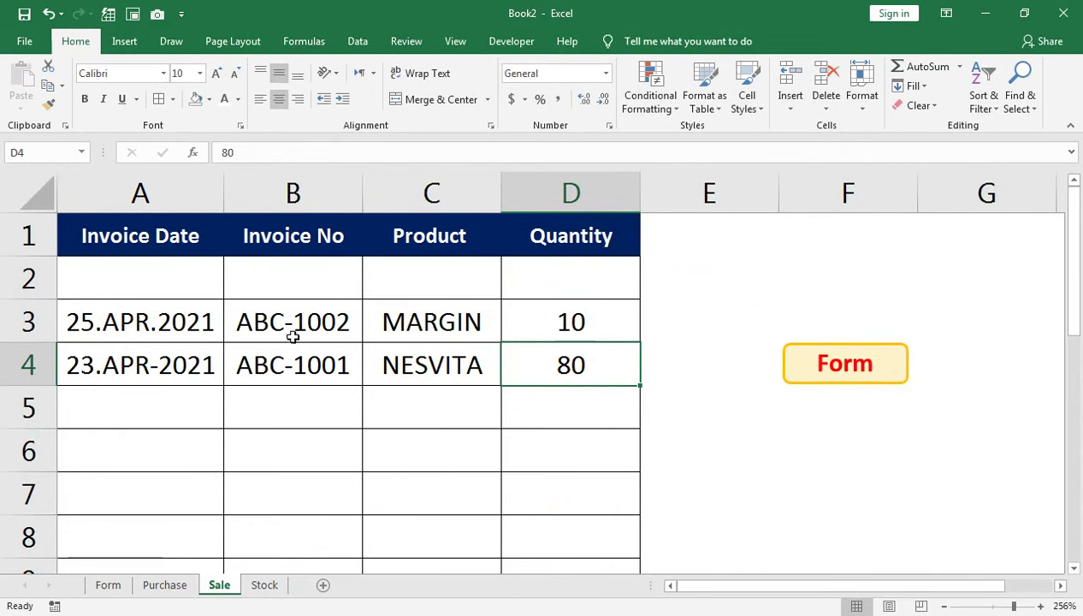
click(181, 585)
click(216, 585)
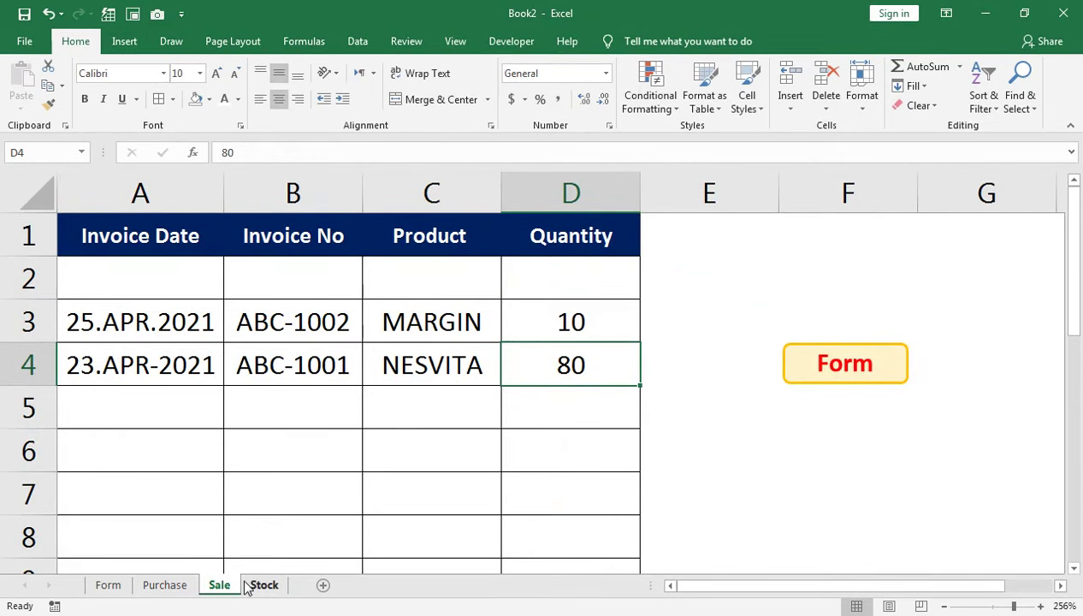
click(248, 585)
click(110, 586)
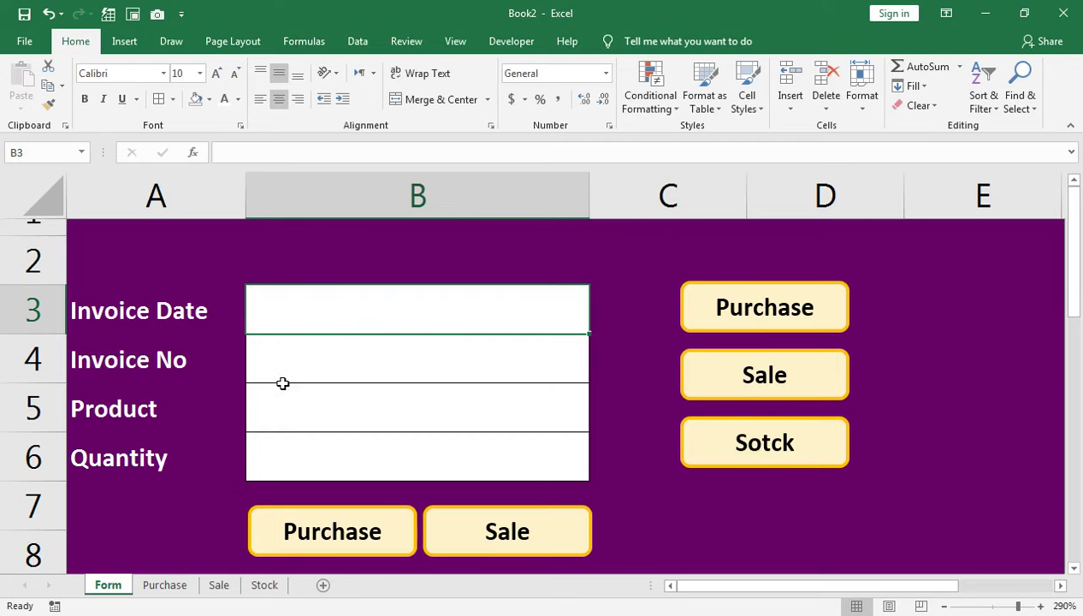
Test the Form's Purchase, Sale and Stock buttons, jumping to each sheet and back.
click(760, 304)
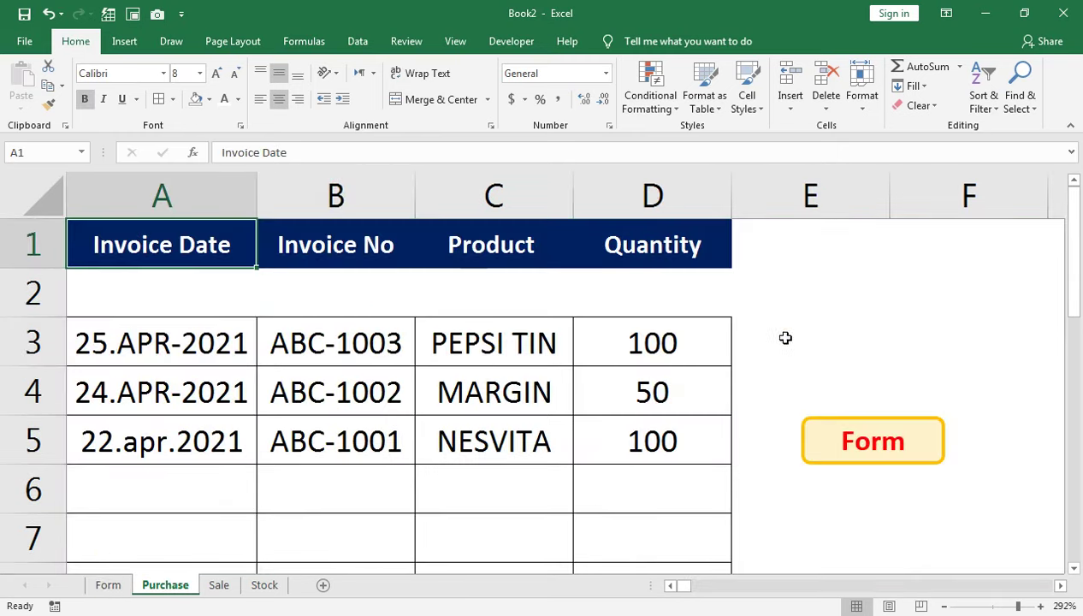
click(845, 439)
click(762, 388)
click(823, 379)
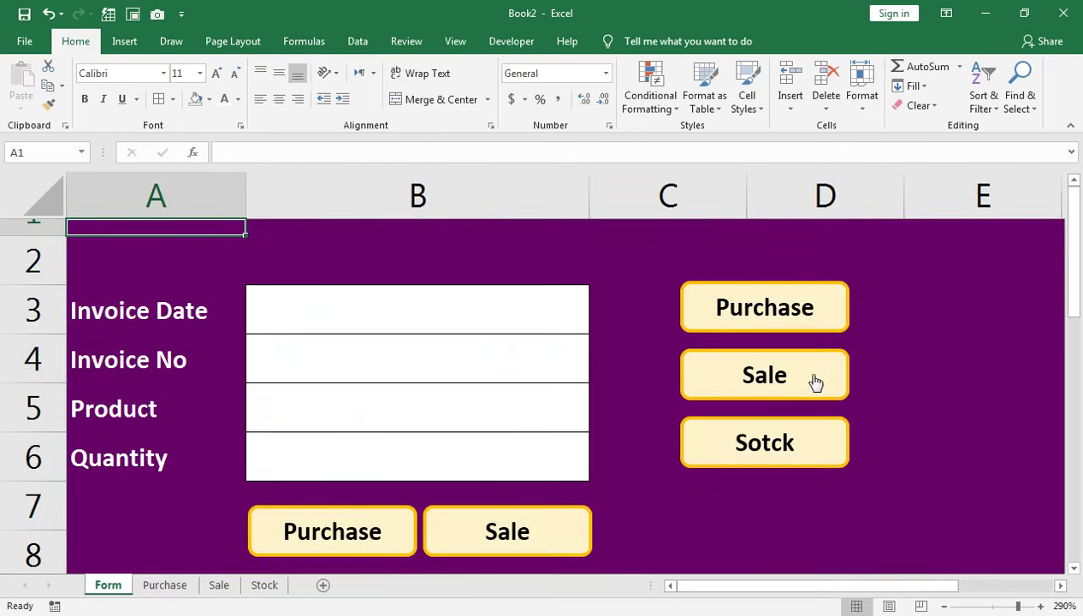
click(768, 430)
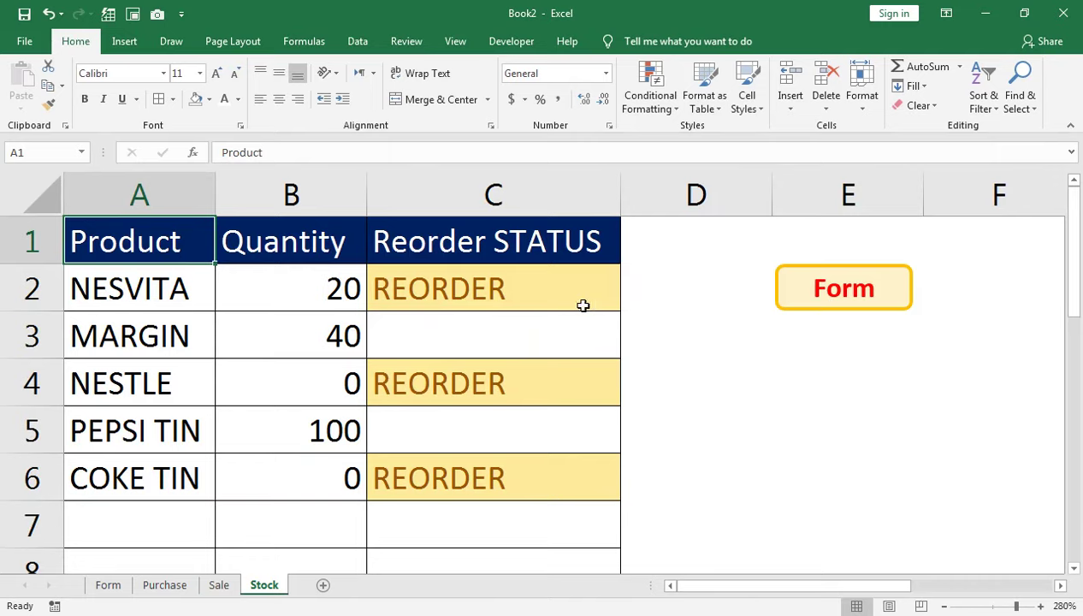